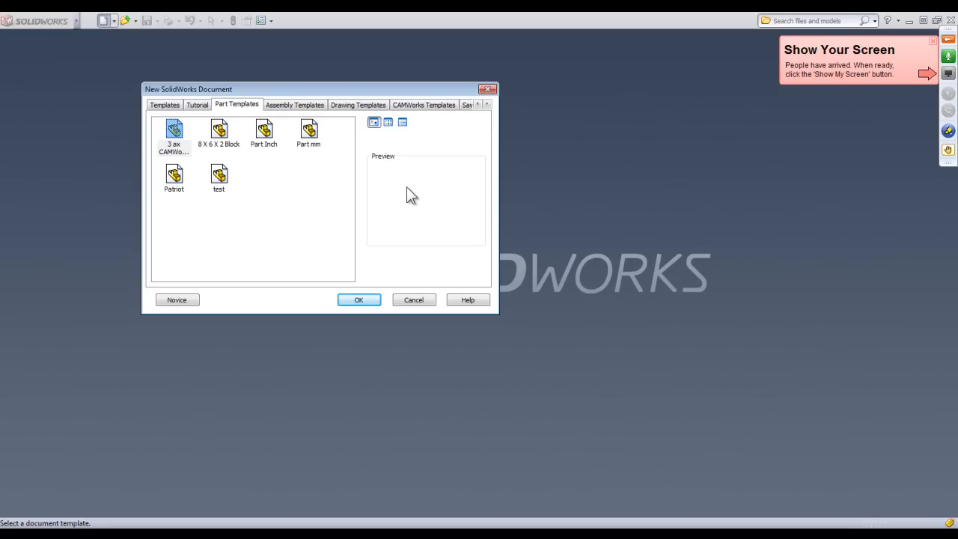
Create a new part from the Part Inch template and start a sketch on the Front plane.
click(266, 135)
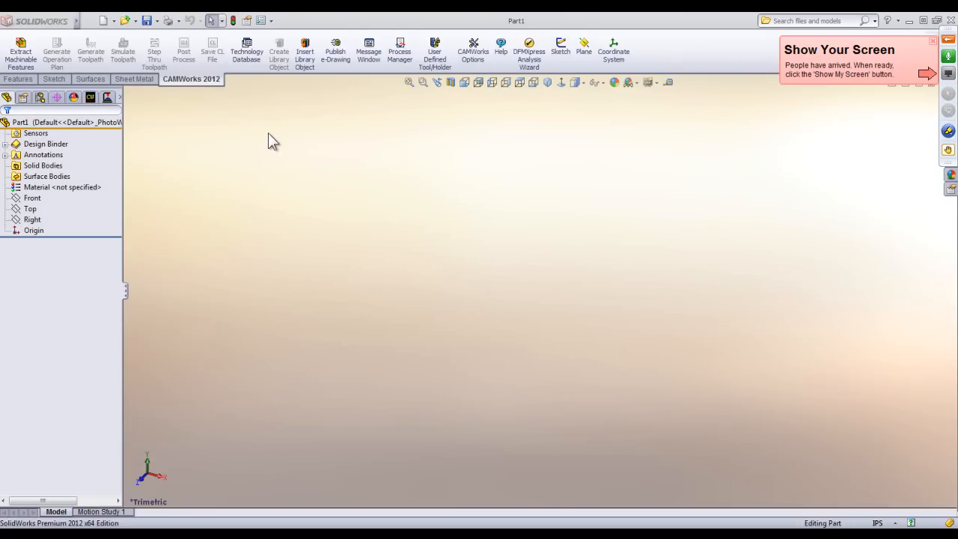
click(18, 79)
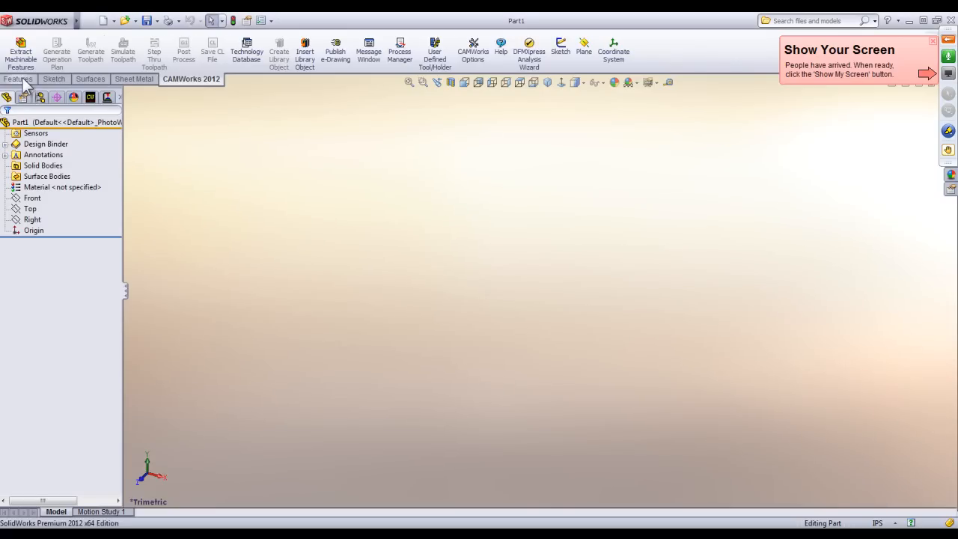
click(32, 199)
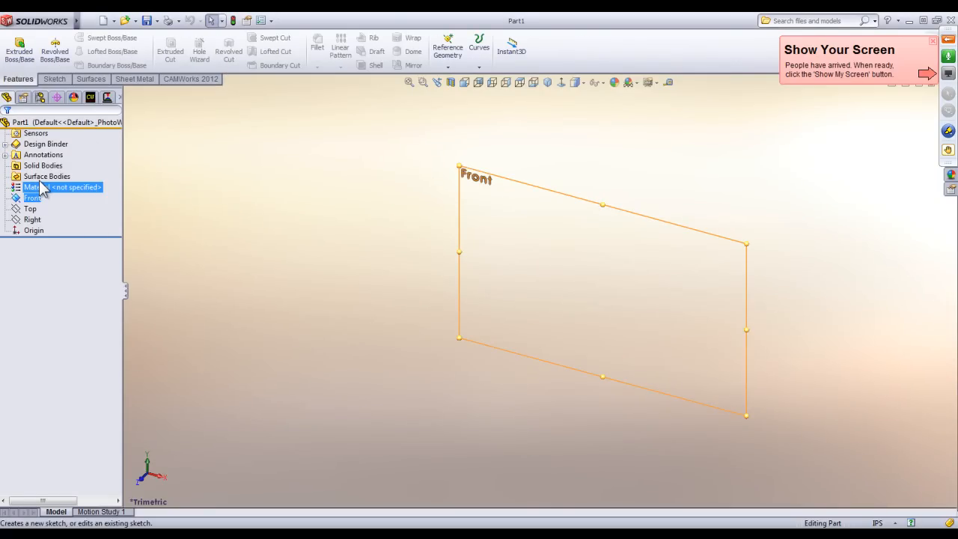
click(41, 189)
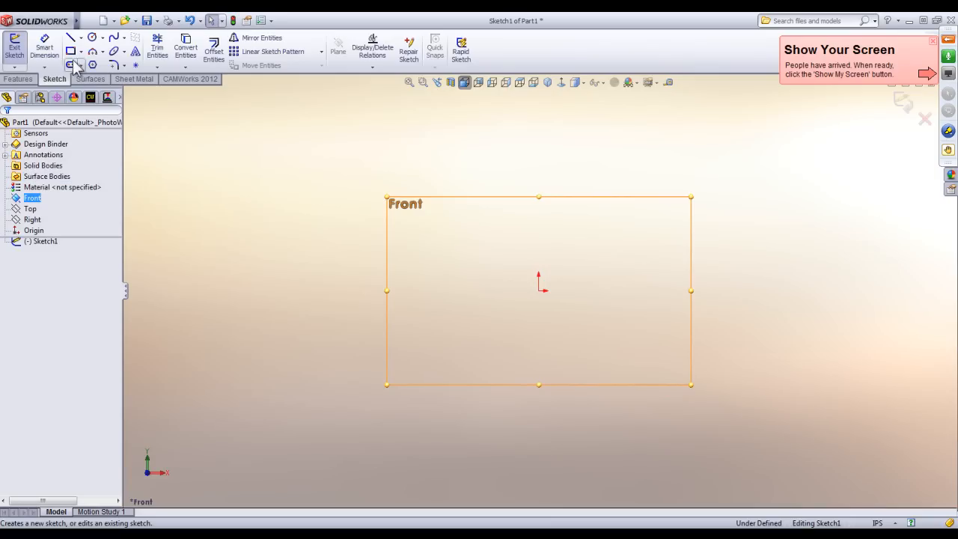
Sketch a horizontal construction line about 6.4 in long from the origin in the negative X direction.
click(70, 38)
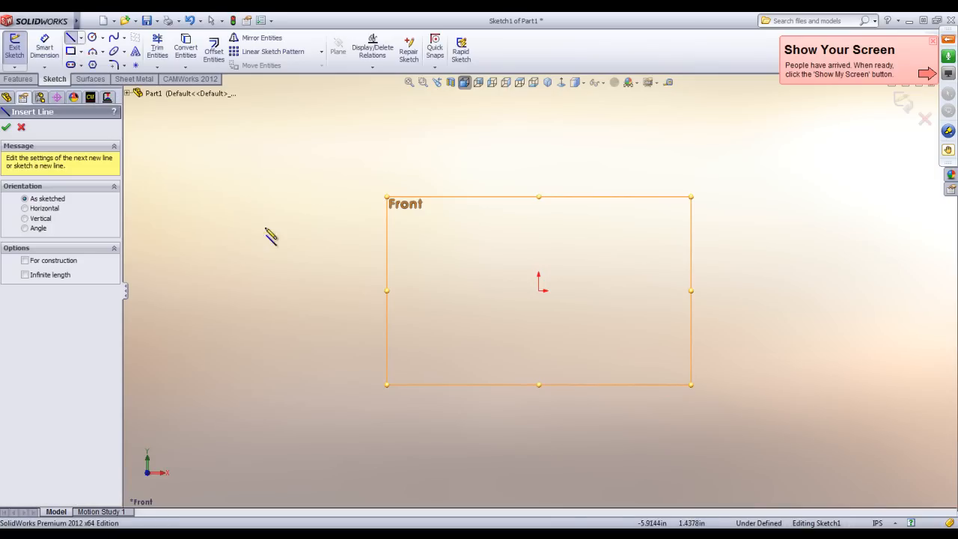
click(539, 290)
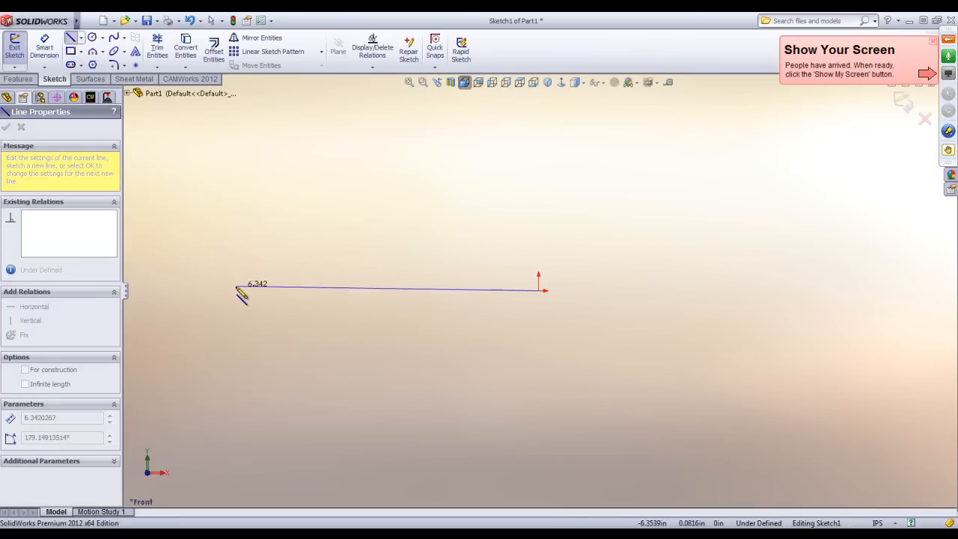
double_click(233, 290)
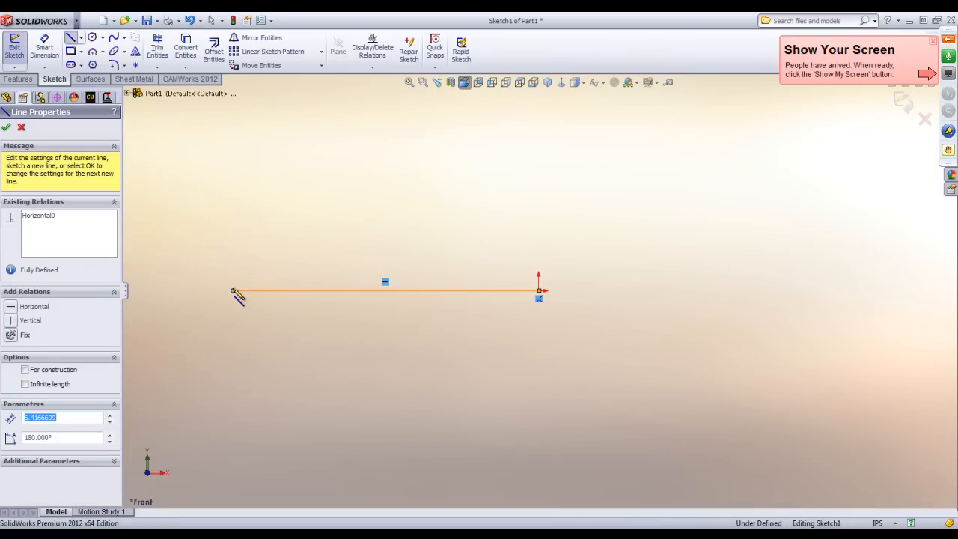
right_click(325, 301)
click(349, 73)
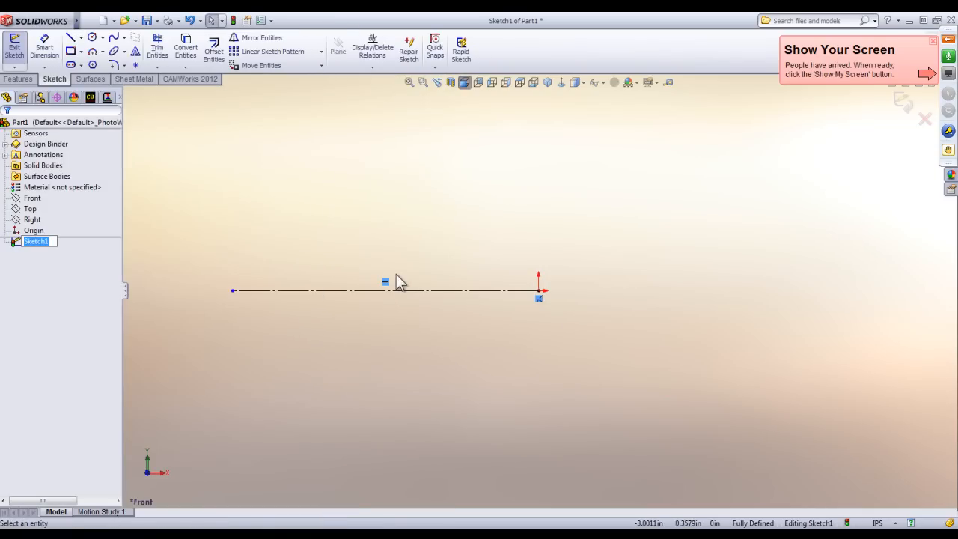
Above the centerline, sketch an 8 in (about) horizontal bottom edge, a vertical end edge about 3.34 in high and a short top edge.
click(70, 37)
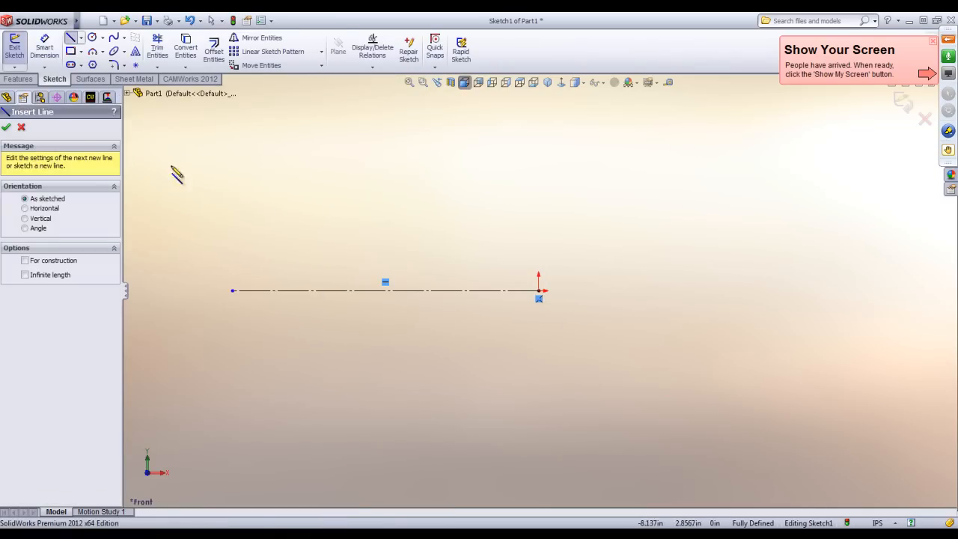
click(540, 265)
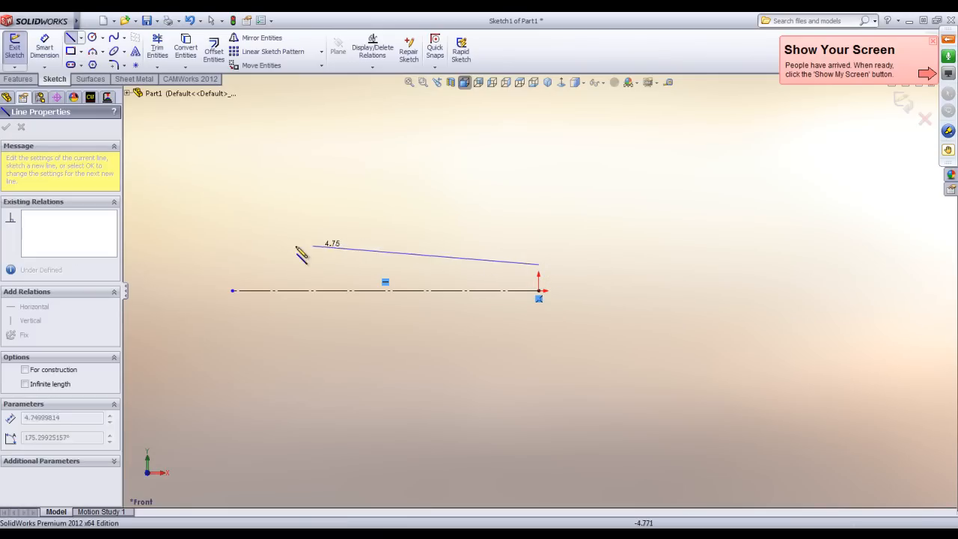
click(157, 265)
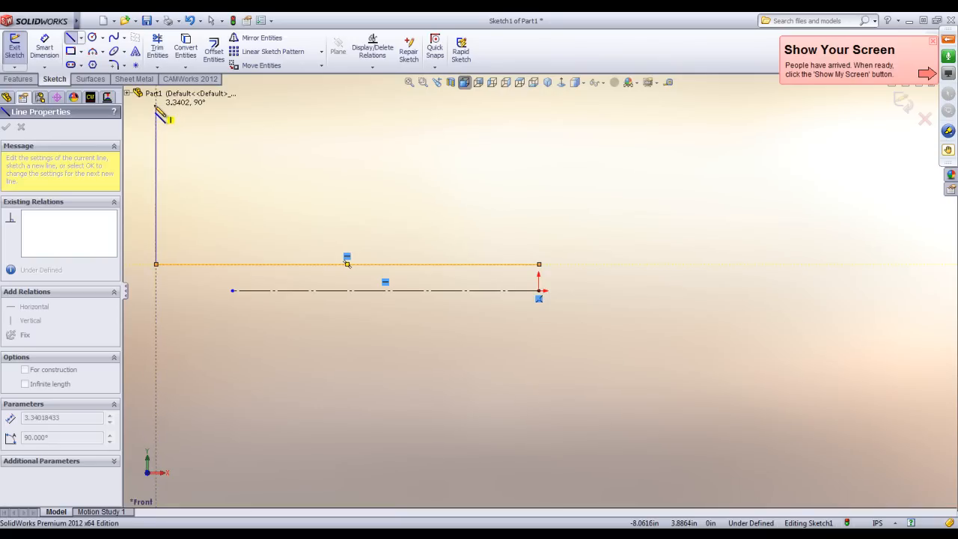
click(222, 105)
click(221, 105)
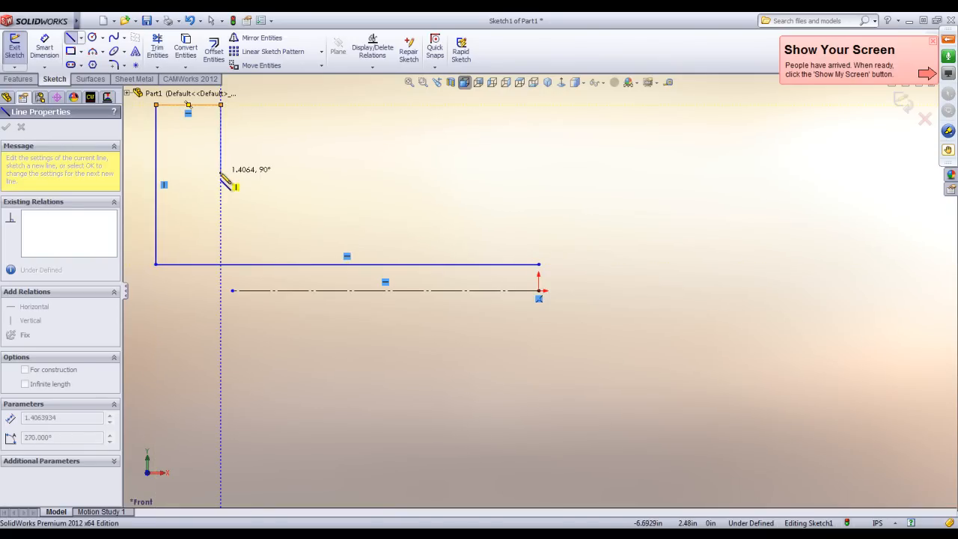
Complete the closed stepped profile with a shoulder, a shallow groove, a long horizontal edge and a vertical edge in line with the origin.
click(221, 171)
click(287, 173)
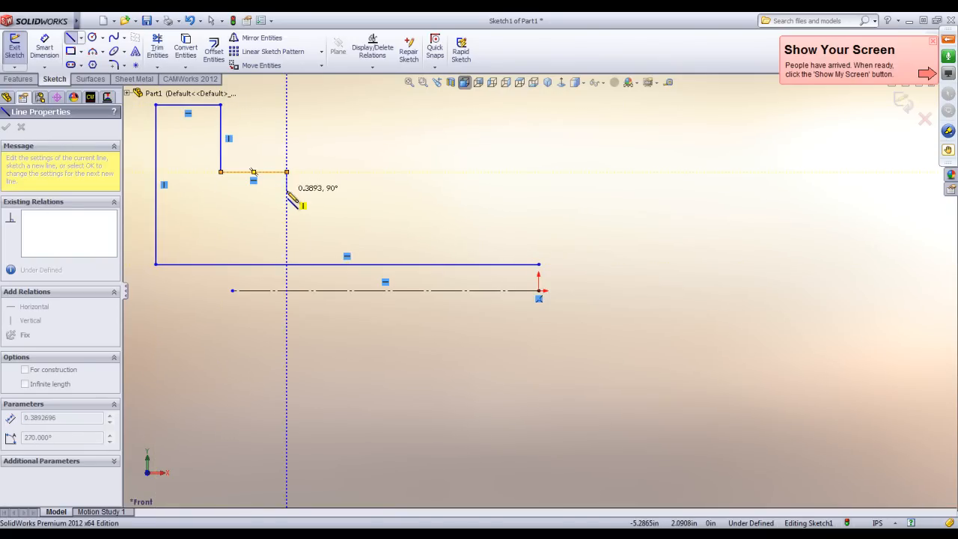
click(287, 190)
click(320, 190)
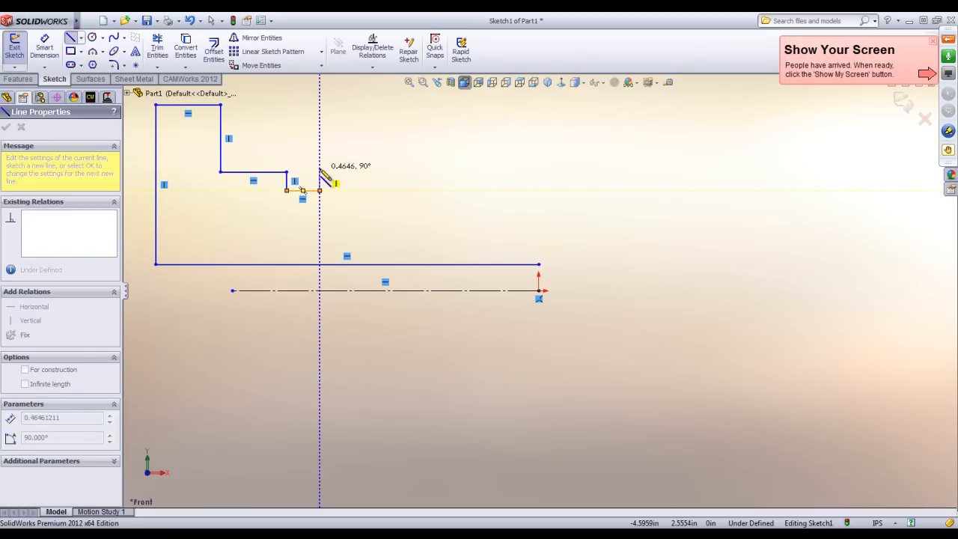
click(539, 169)
click(539, 264)
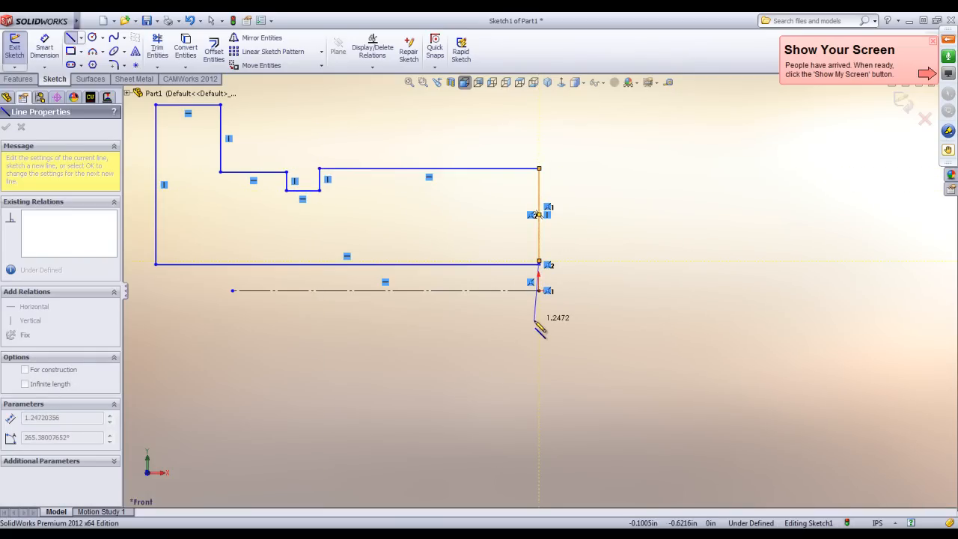
key(Escape)
scroll(528, 274, down, 8)
drag(545, 230, 545, 249)
scroll(538, 315, up, 8)
scroll(449, 258, down, 4)
scroll(656, 284, up, 1)
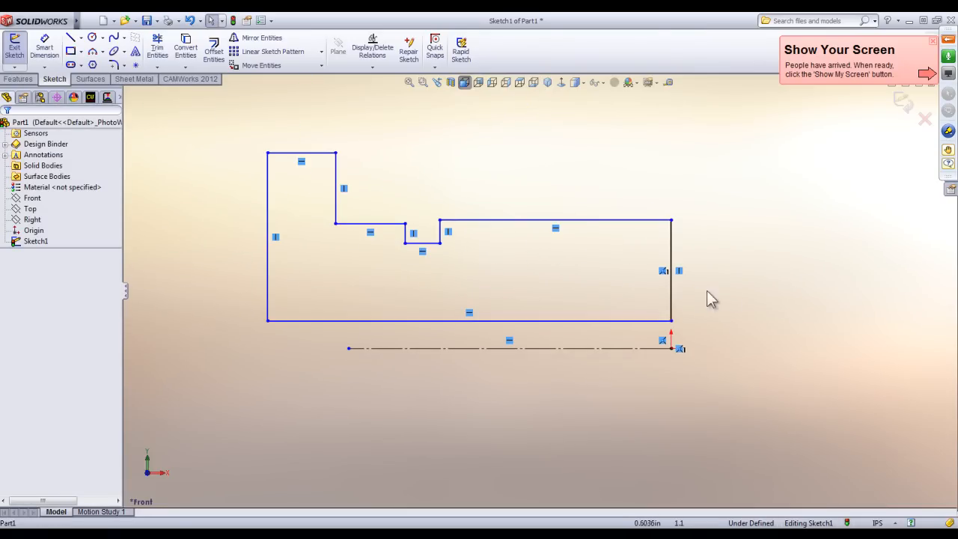
Dimension the profile's bottom edge across the centerline as a diameter of 0.5 in.
right_drag(748, 270, 748, 225)
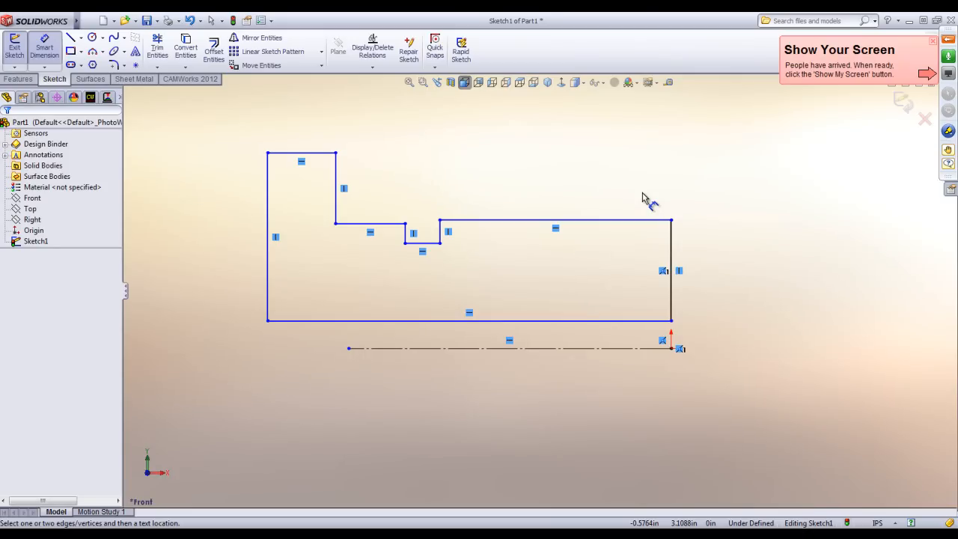
click(644, 323)
click(642, 349)
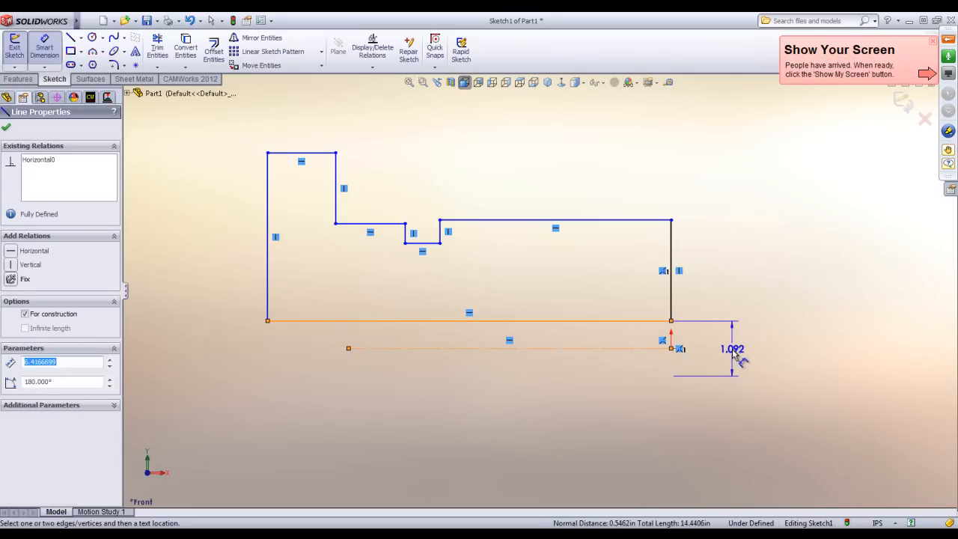
click(734, 352)
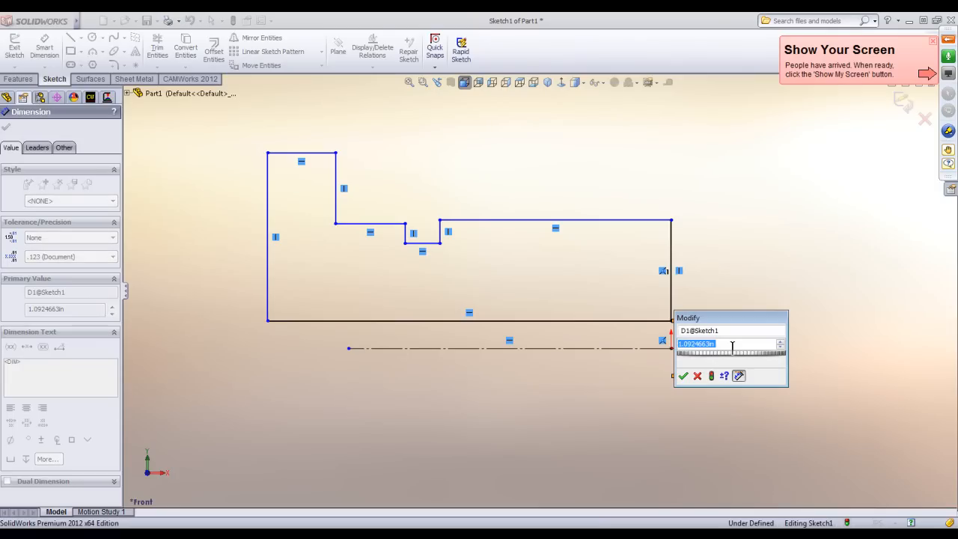
text(.5)
key(Return)
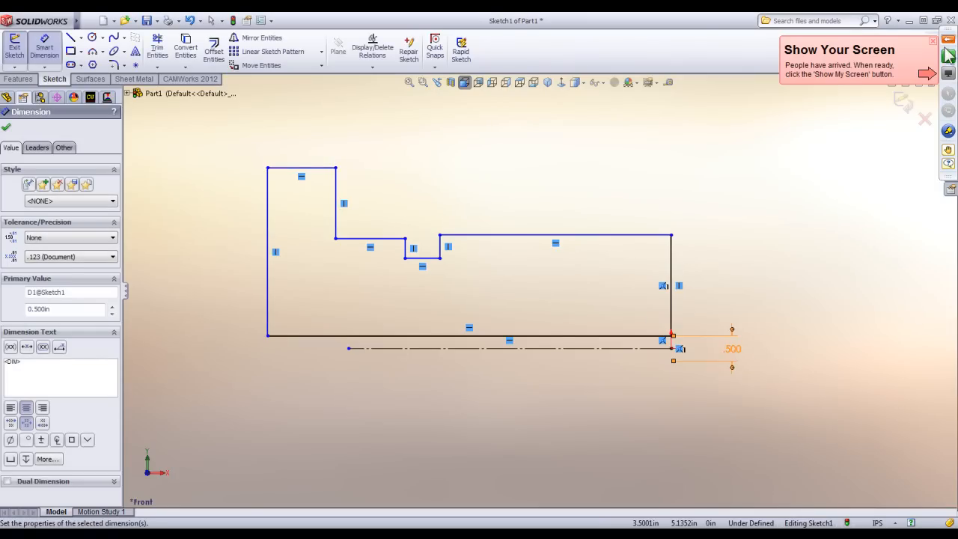
click(948, 55)
click(821, 69)
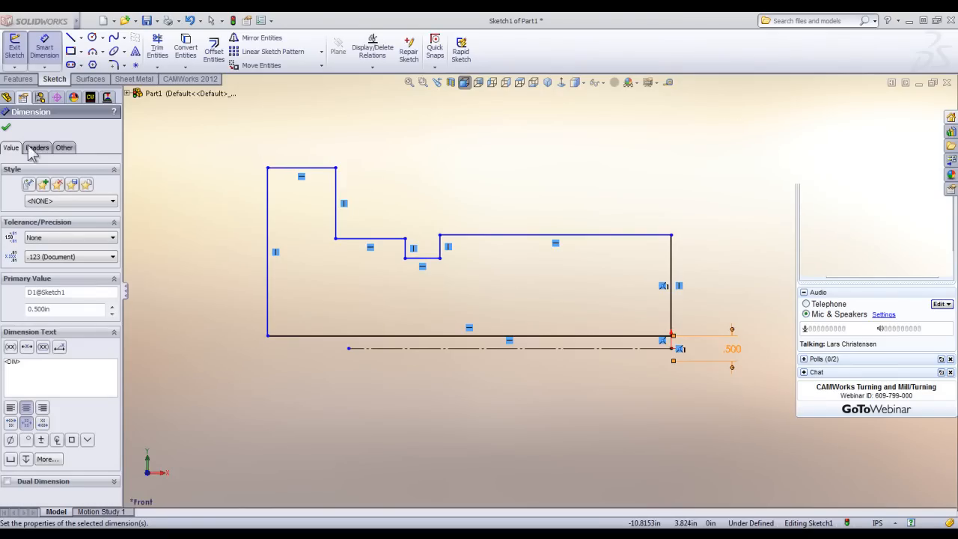
Finish the dimension and close the part without saving it.
click(6, 127)
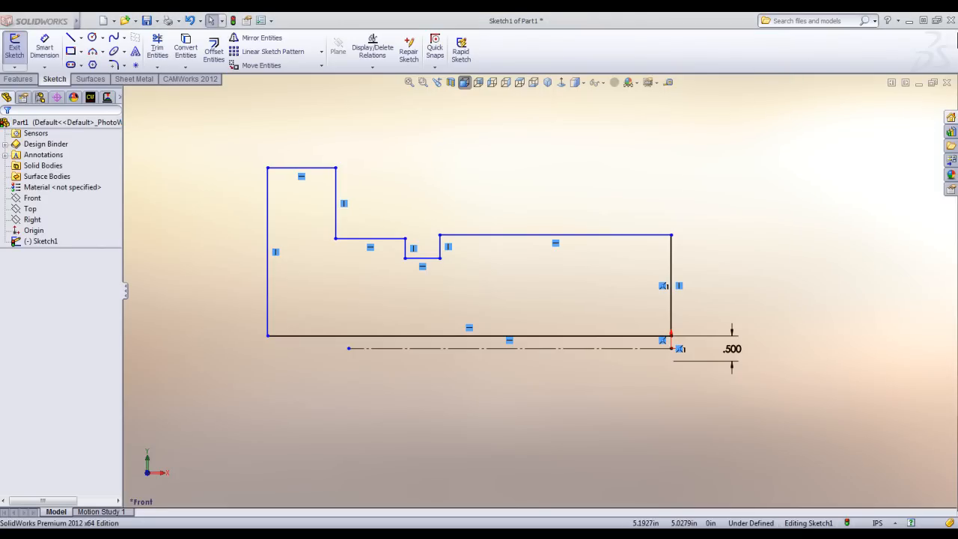
click(948, 82)
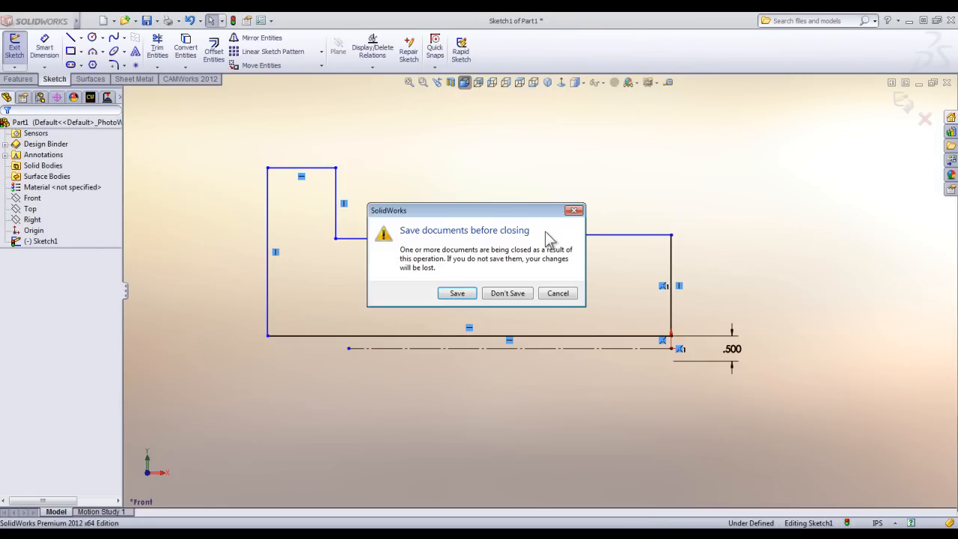
click(509, 293)
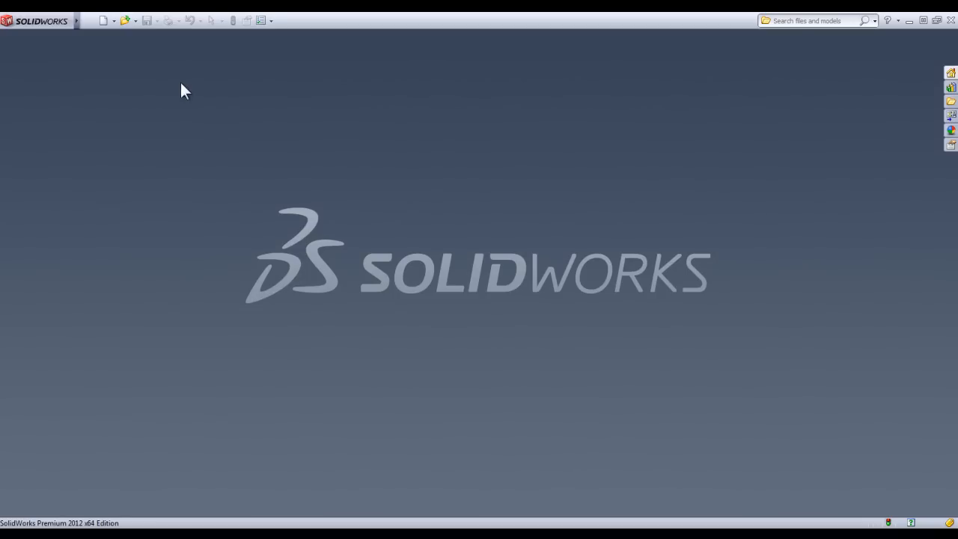
Create a new part from the Part Inch template and open a sketch on its Front plane.
click(106, 25)
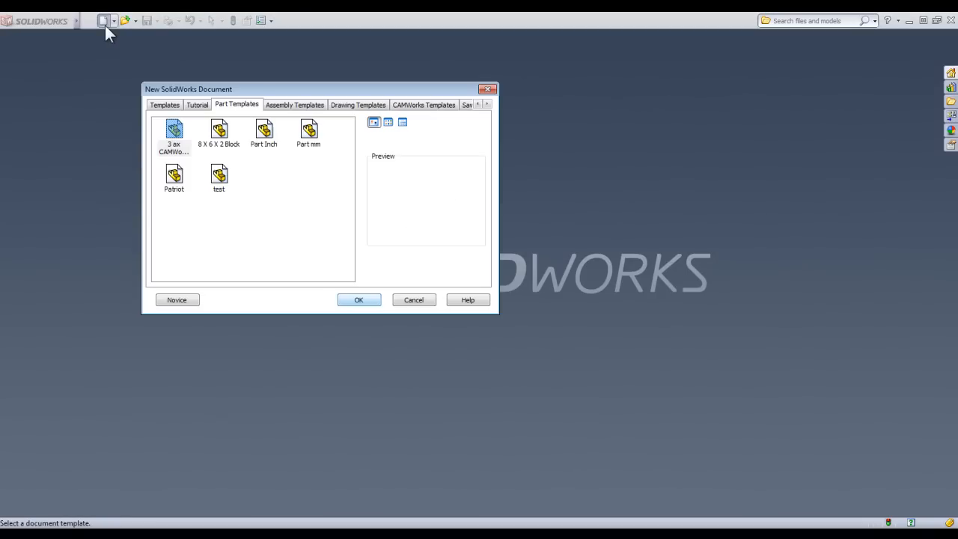
double_click(264, 134)
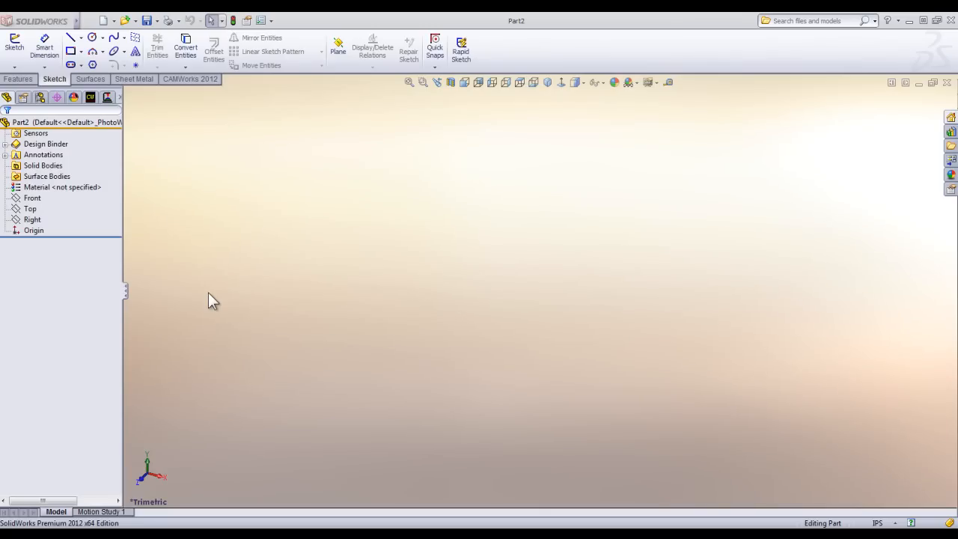
click(32, 198)
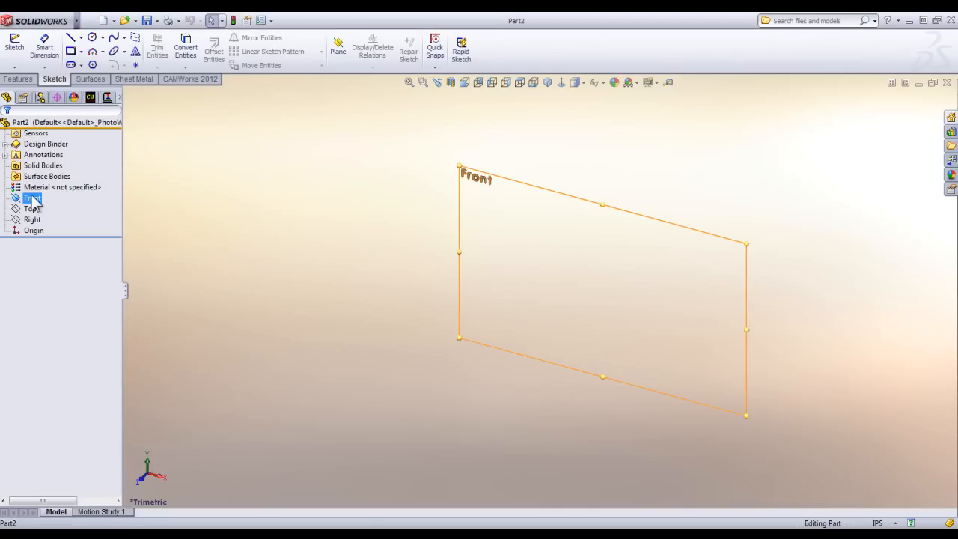
click(39, 180)
Sketch a horizontal construction line about 7.1 in long from the origin in the negative X direction.
click(71, 37)
click(539, 291)
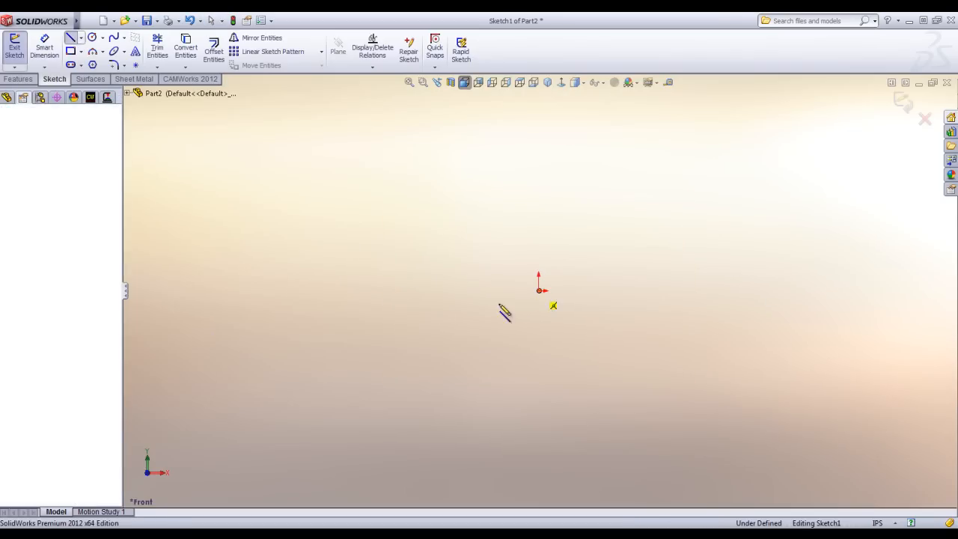
click(201, 291)
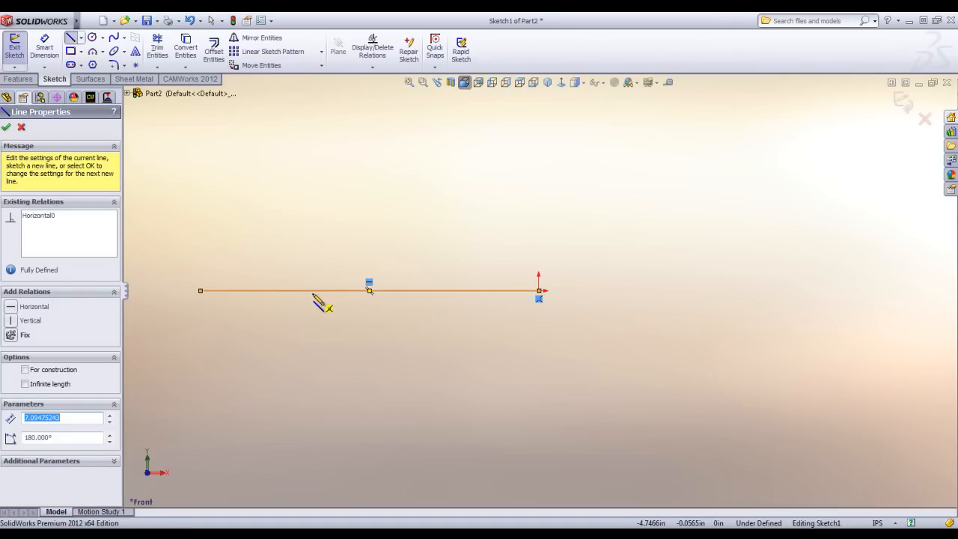
right_click(316, 296)
click(342, 73)
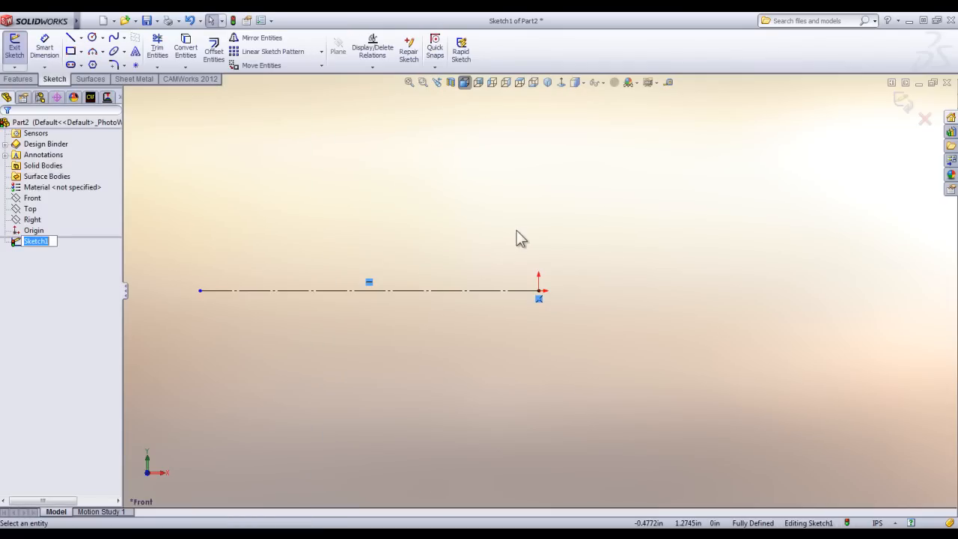
Above the centerline, sketch a long horizontal bottom edge, a tall vertical end edge, a short top edge and a vertical drop about 1.49 in long.
click(71, 38)
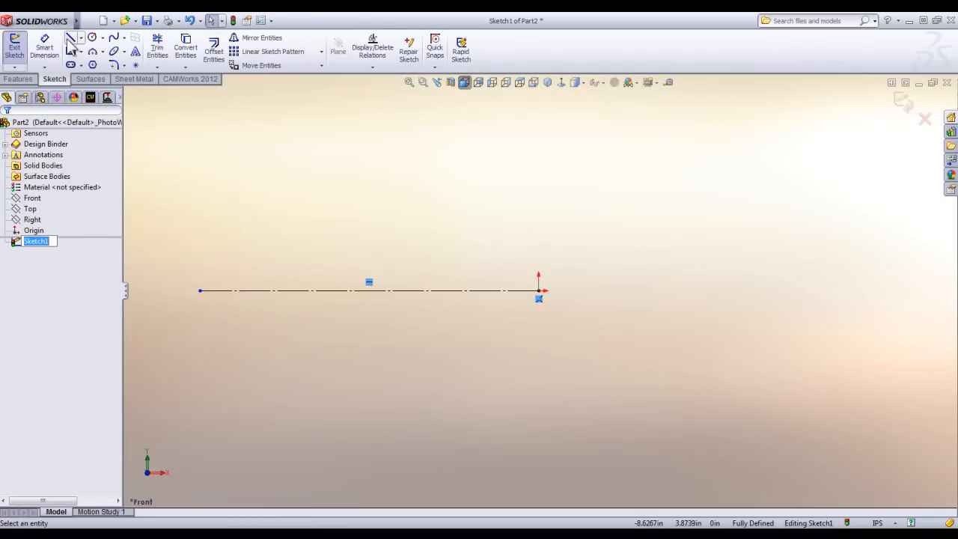
click(539, 261)
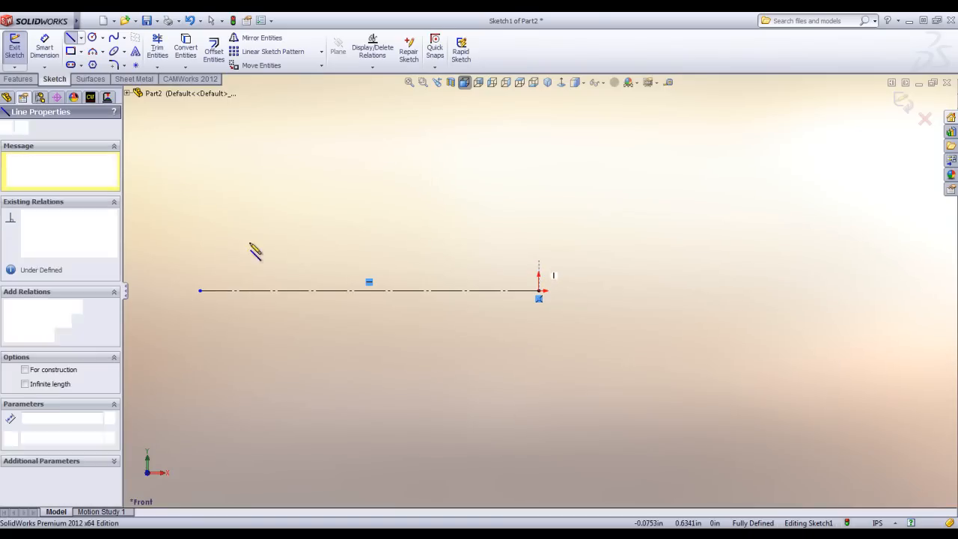
click(167, 260)
click(168, 117)
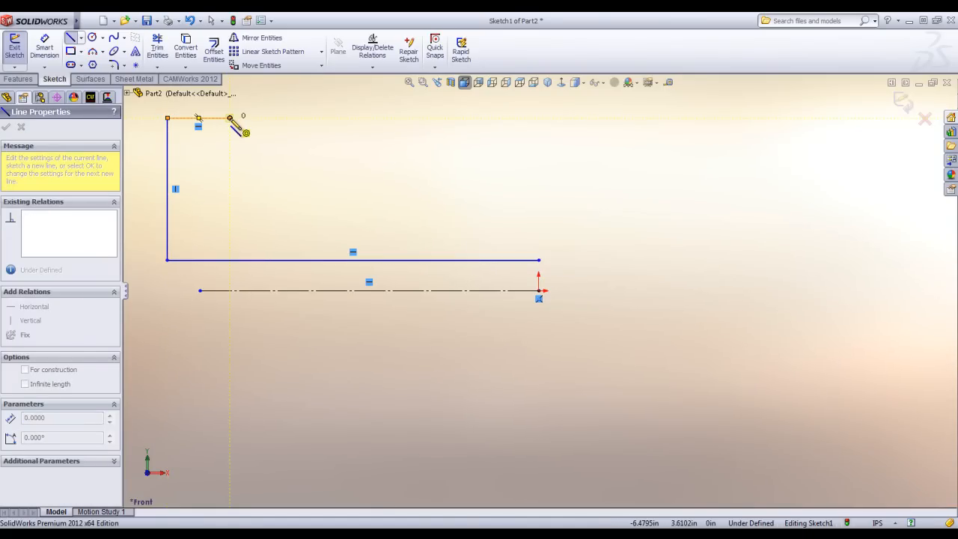
click(230, 117)
click(230, 188)
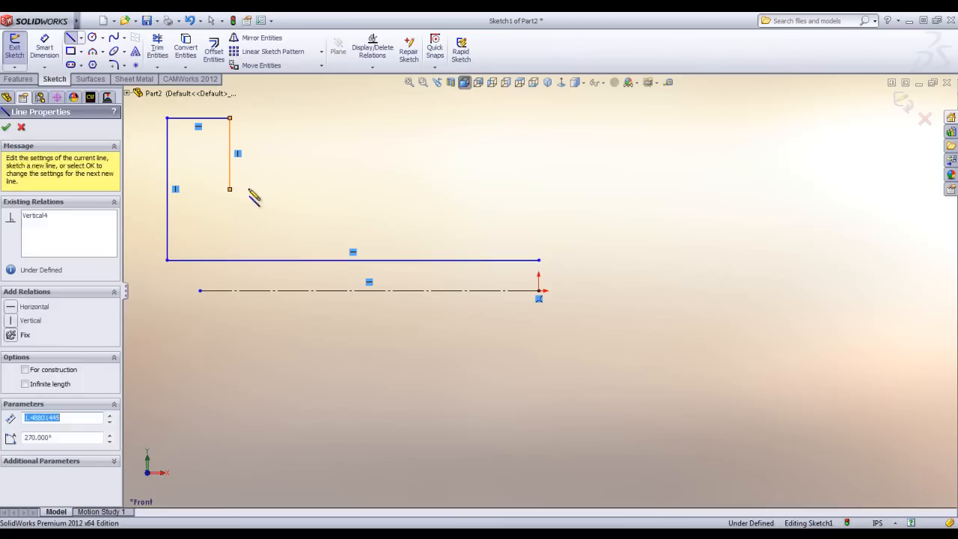
Complete the profile with a horizontal step, a shallow groove about 0.65 in wide, a long top edge about 3.9 in, and a closing vertical edge.
click(322, 188)
click(322, 208)
click(353, 207)
click(353, 190)
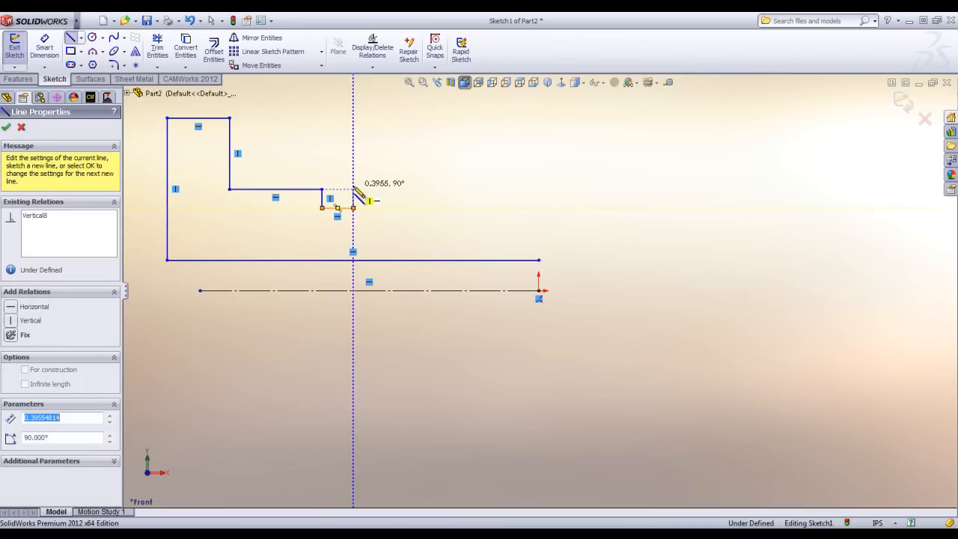
click(539, 190)
click(539, 260)
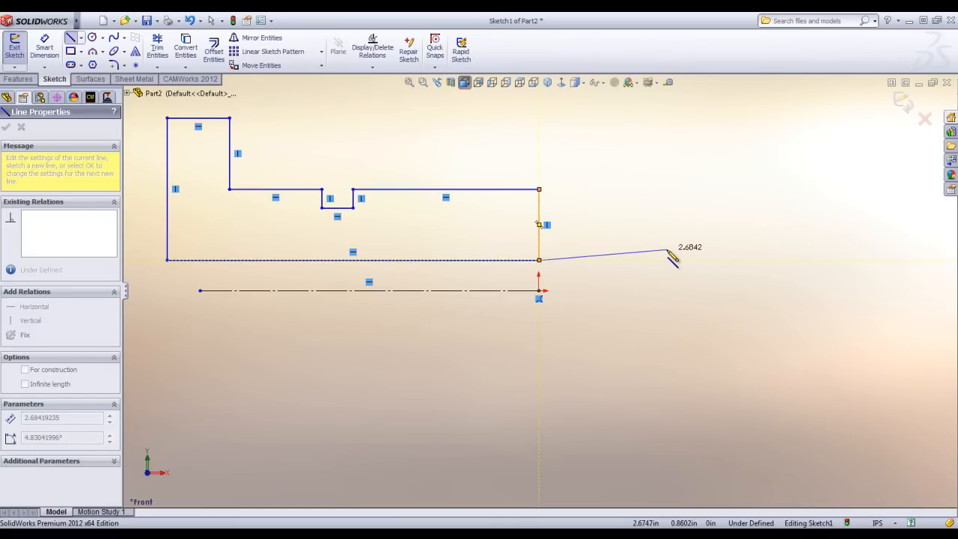
Dimension the gap between the profile's long bottom edge and the centerline to 0.25 in.
right_drag(668, 219, 667, 185)
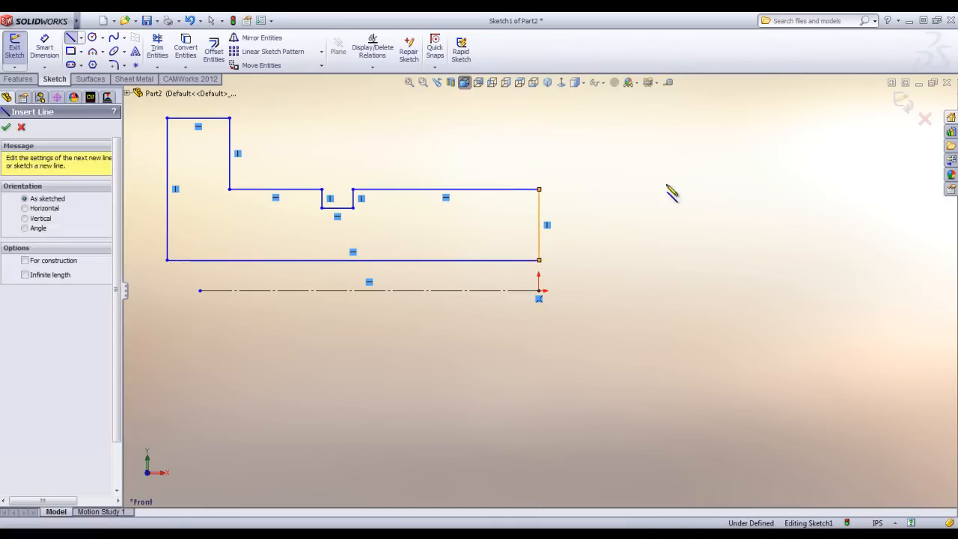
click(509, 261)
click(510, 291)
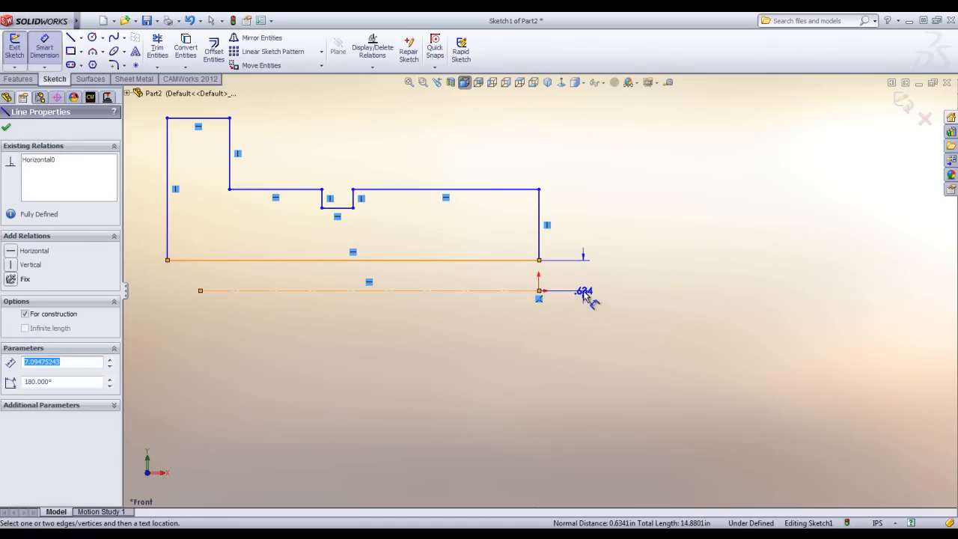
click(584, 295)
text(.25)
key(Return)
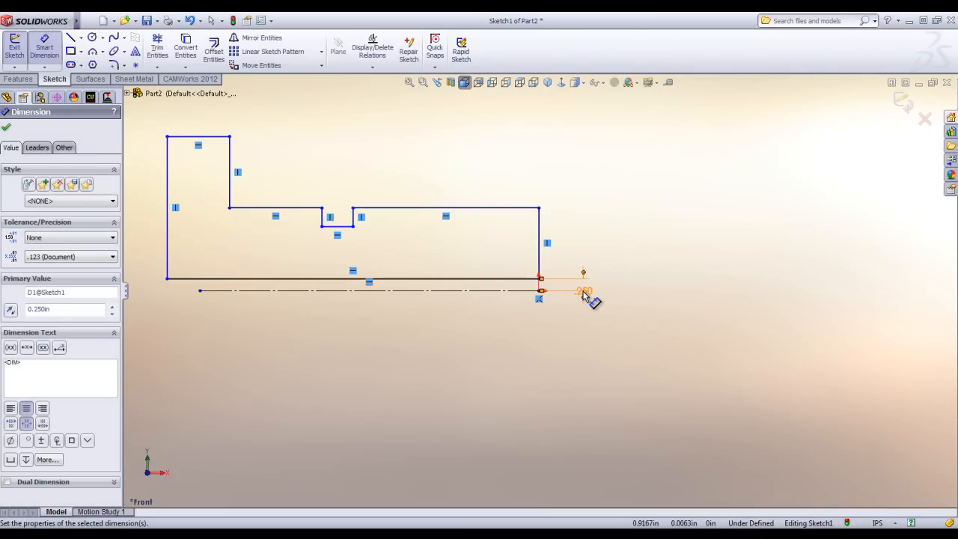
Add a doubled diameter dimension of 3 in between the long top edge and the centerline.
click(487, 209)
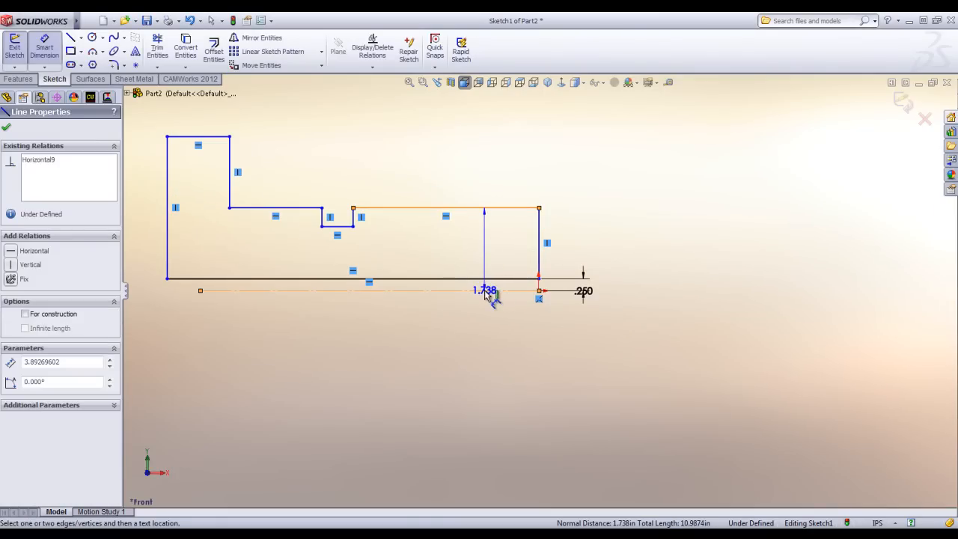
click(484, 291)
click(637, 300)
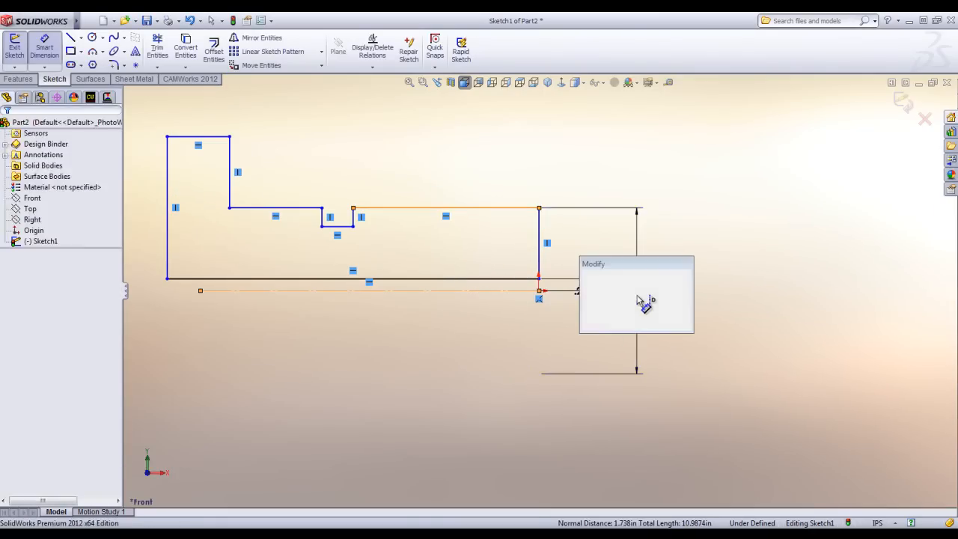
text(2)
key(BackSpace)
text(3.)
key(Return)
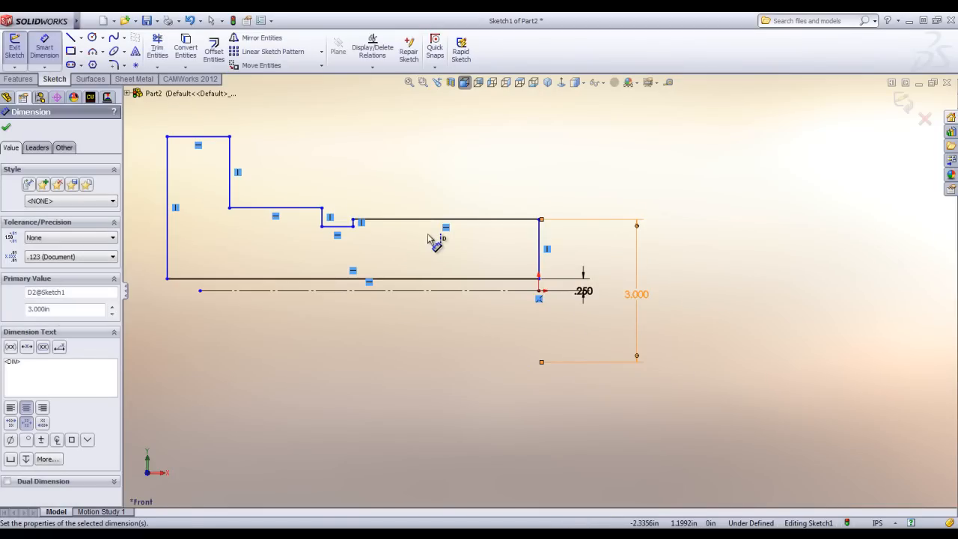
Make the two horizontal edges on either side of the groove collinear.
right_drag(470, 167, 414, 169)
click(388, 219)
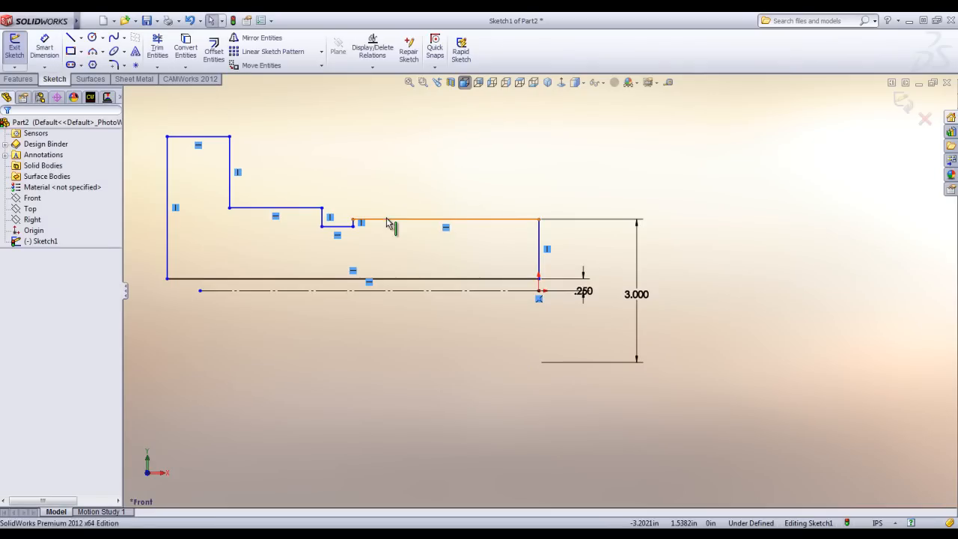
ctrl+click(306, 208)
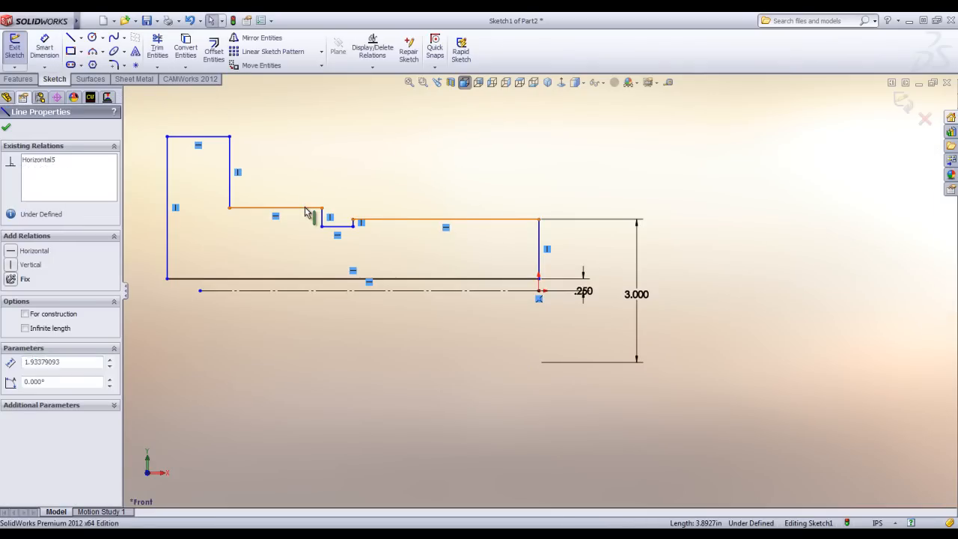
click(368, 152)
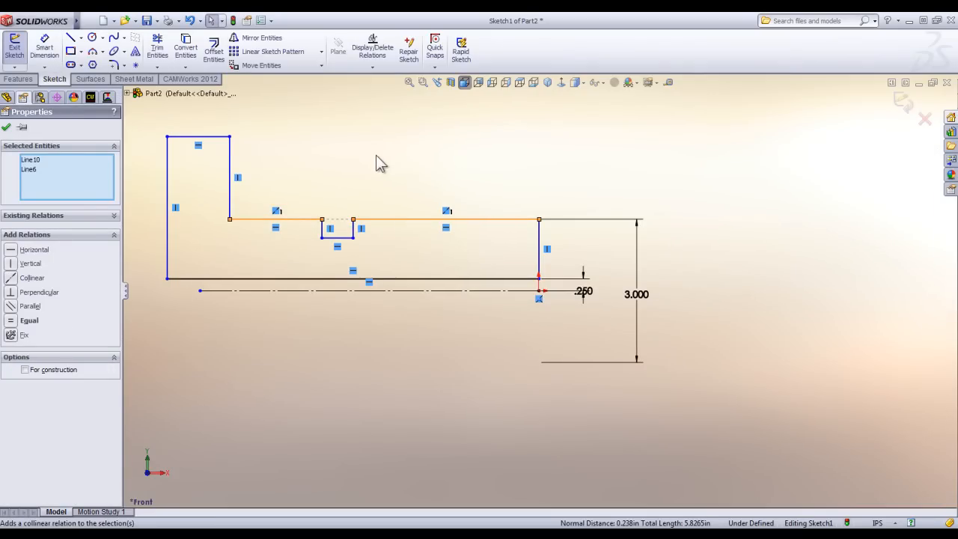
Dimension the groove to 0.5 in wide and 0.25 in deep.
right_drag(712, 158, 709, 120)
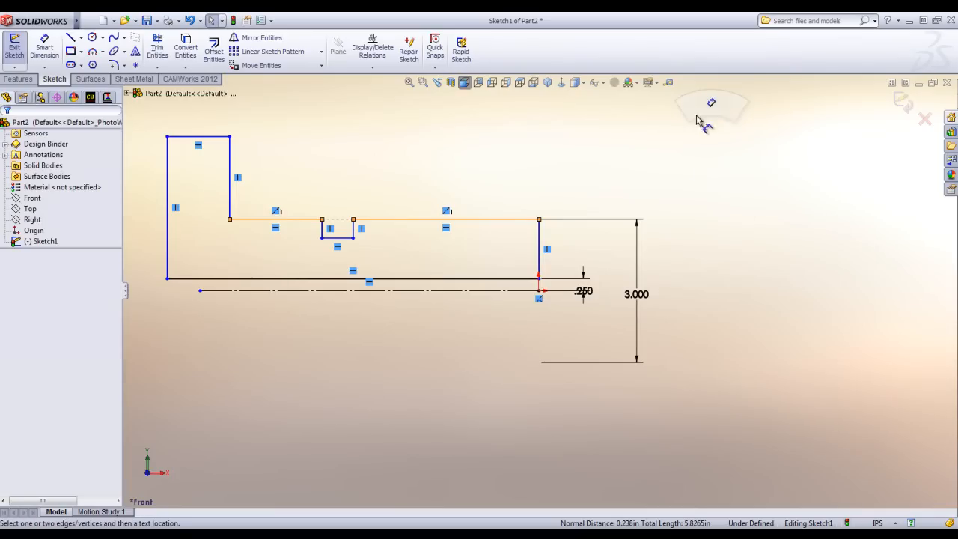
click(330, 238)
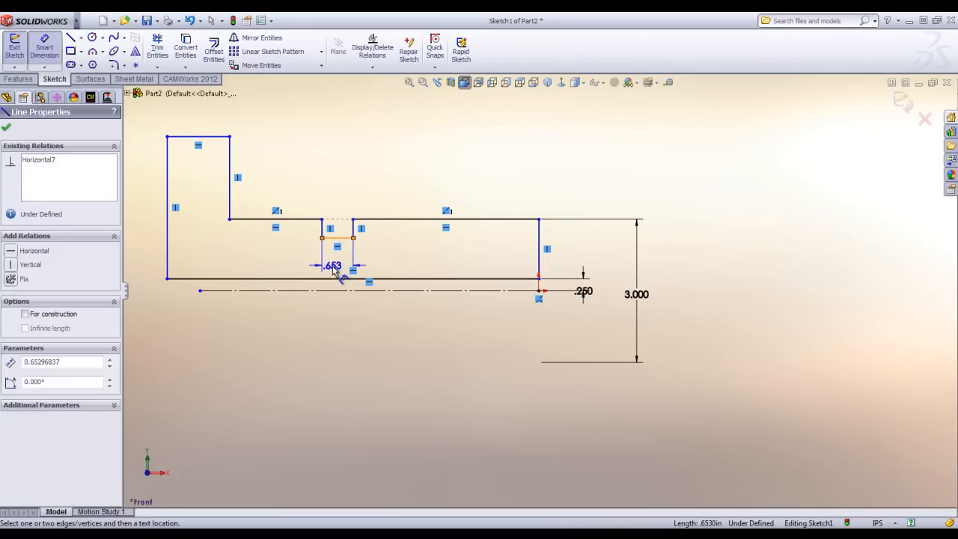
click(331, 267)
text(.5)
key(Return)
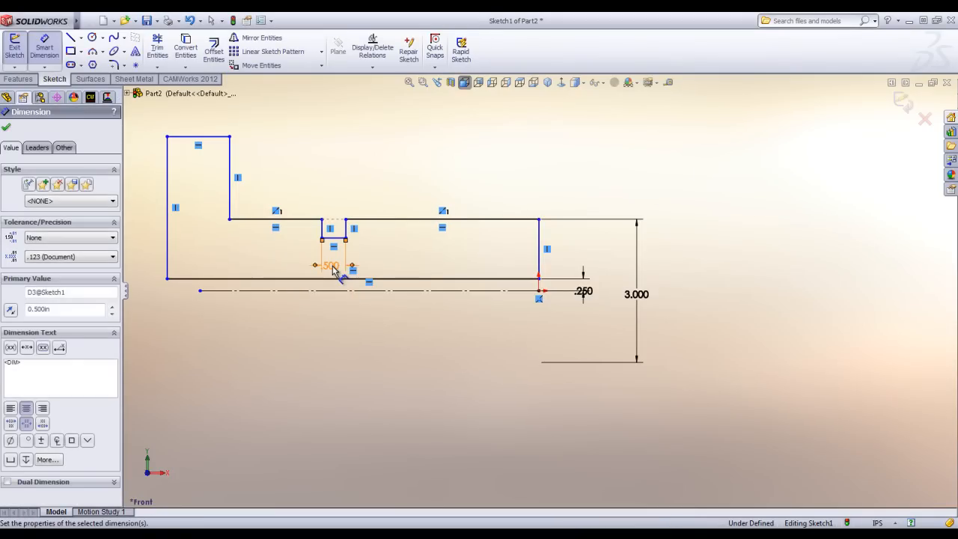
click(347, 229)
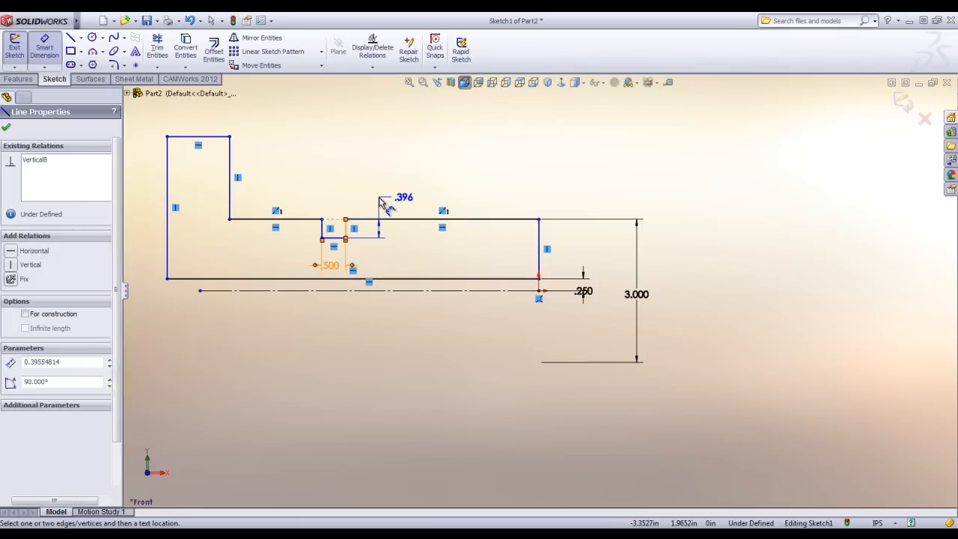
click(380, 203)
text(.25)
key(Return)
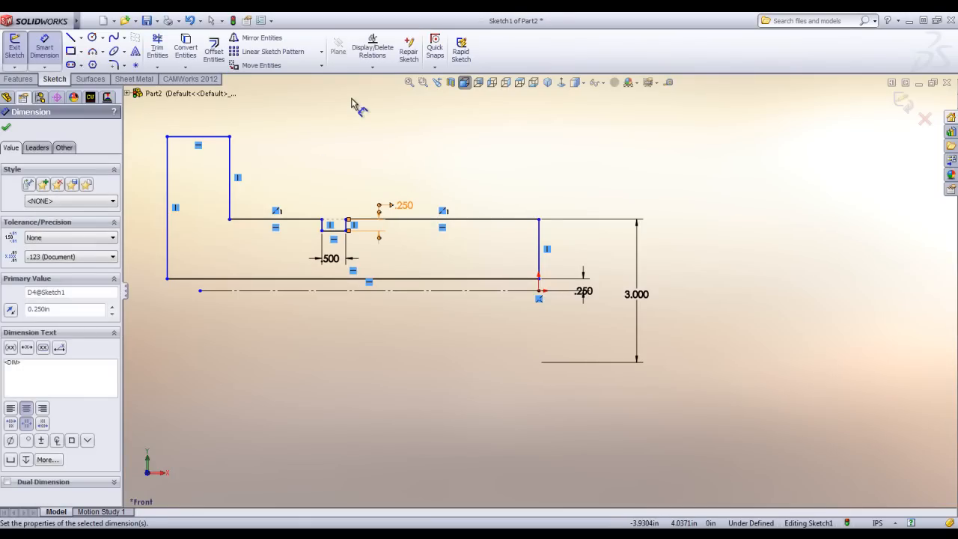
Fully define all entities in the sketch with automatic relations and baseline dimensions from the origin.
click(370, 66)
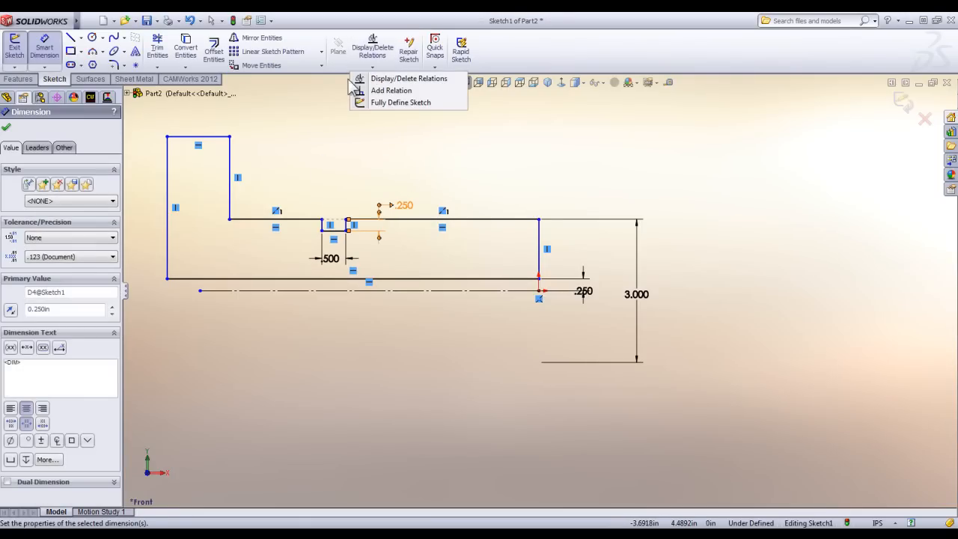
click(391, 102)
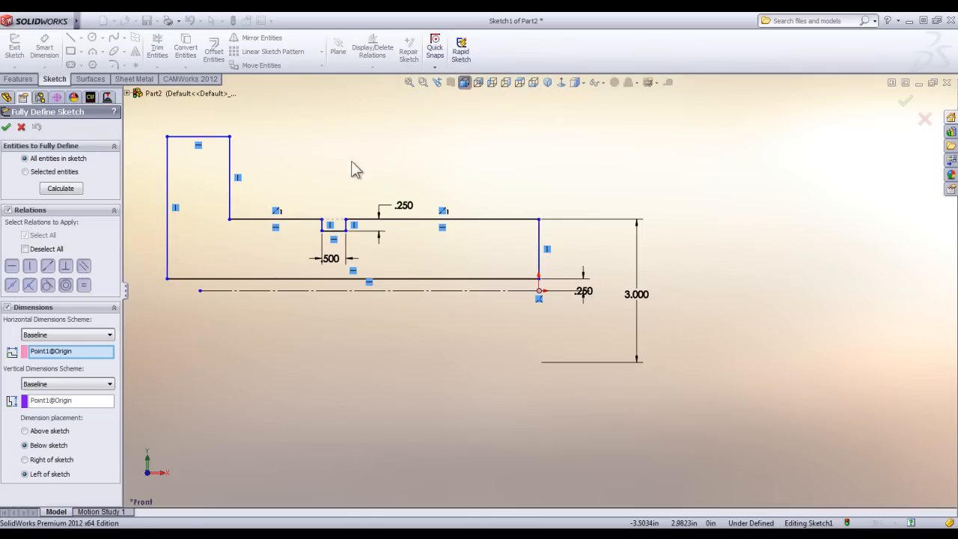
click(73, 189)
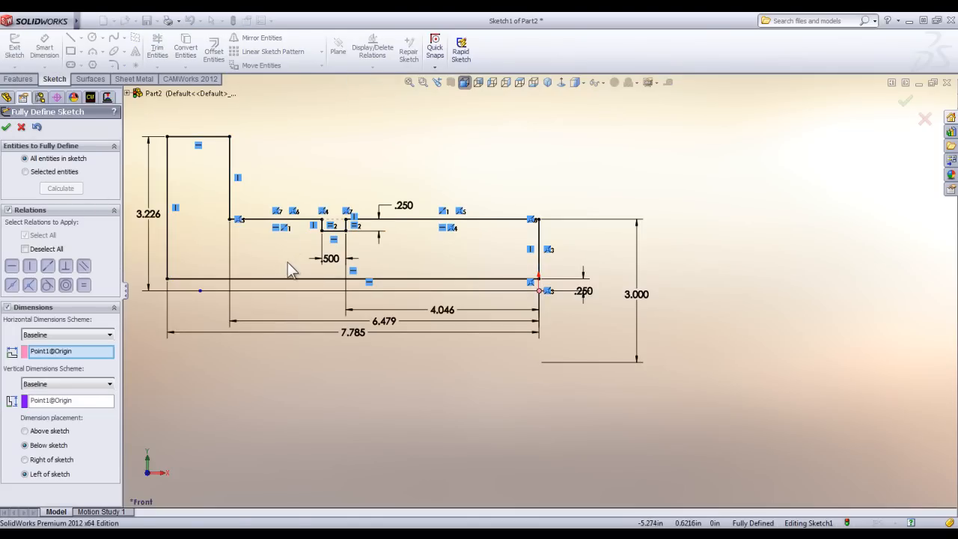
click(6, 128)
Set the flange's height above the centerline to 3 in and the profile's overall length to 8 in.
double_click(145, 214)
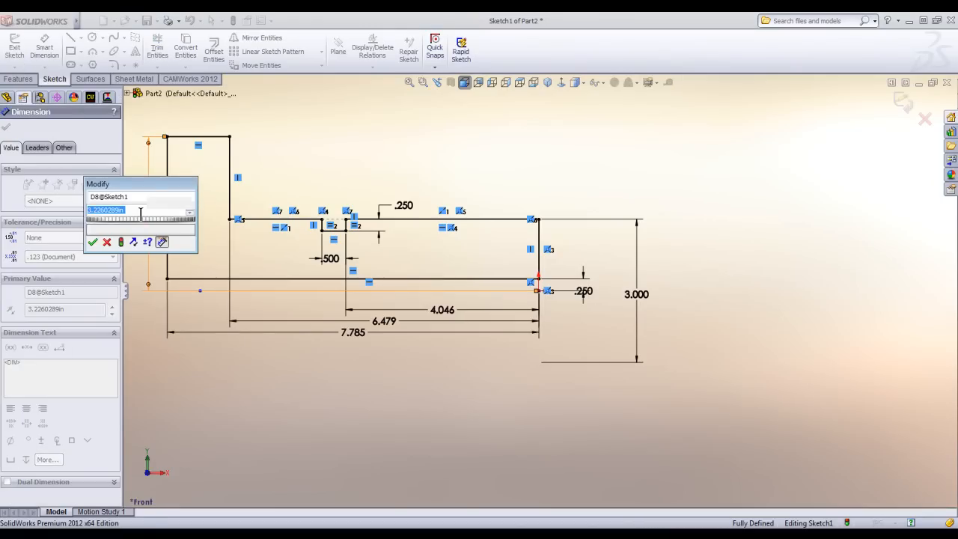
text(3.)
key(Return)
double_click(357, 333)
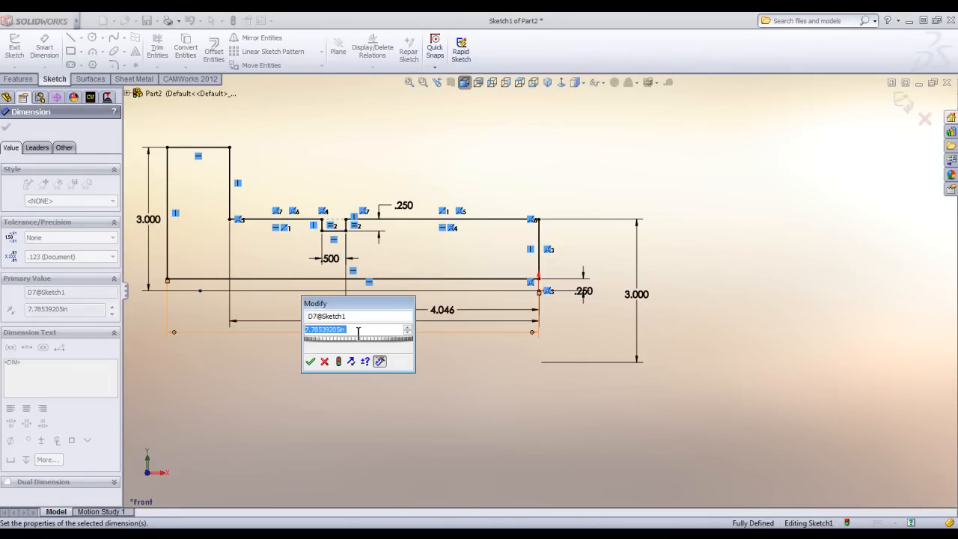
text(8.)
key(Return)
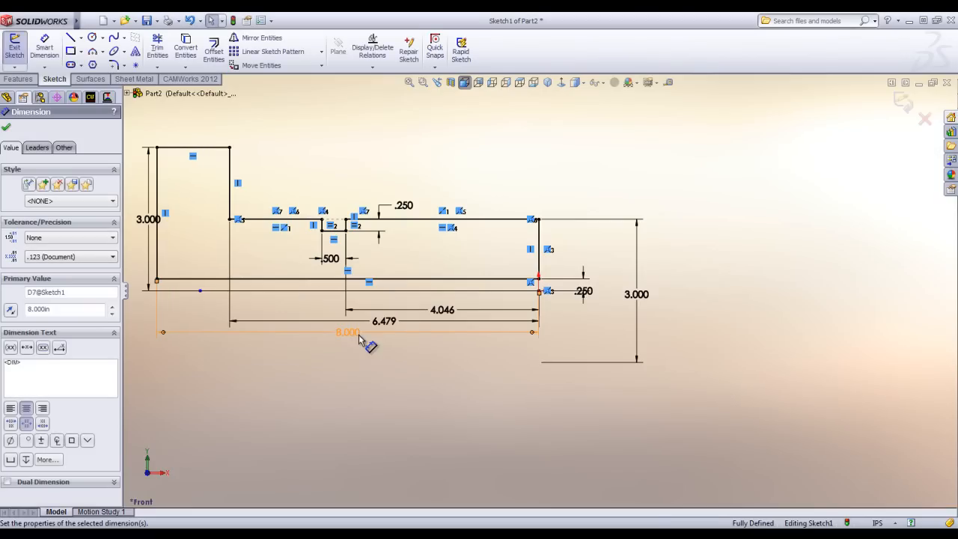
Set the distance from the origin to the groove to 4 in and to the flange shoulder to 6.5 in.
double_click(448, 314)
text(4)
key(Return)
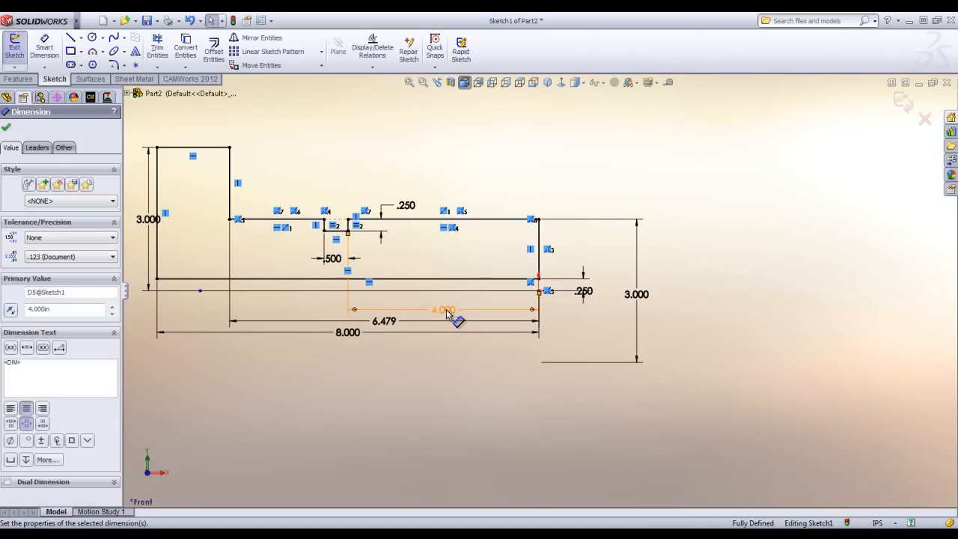
click(380, 322)
text(6.5)
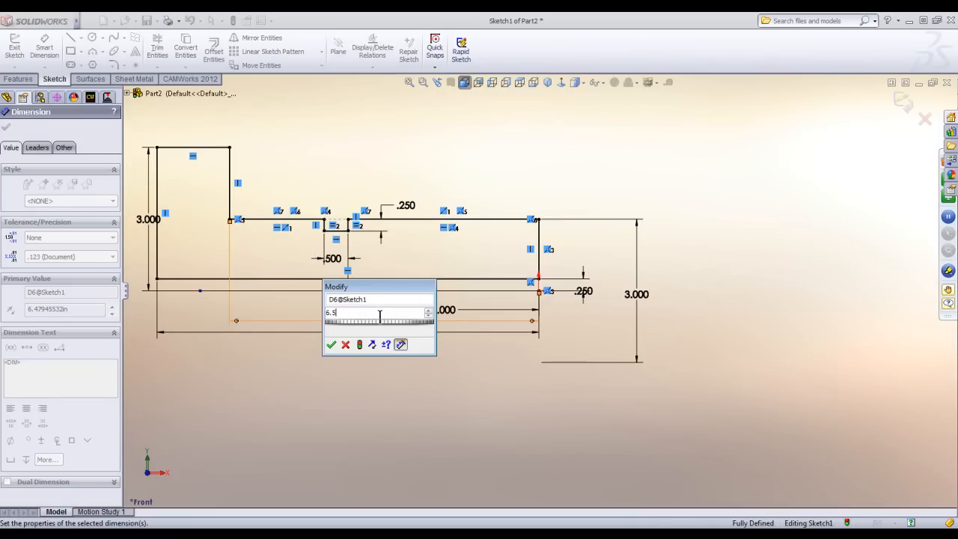
key(Return)
Revolve the profile 360 degrees about the centerline into a solid.
scroll(494, 256, up, 3)
mouse_move(494, 256)
middle_down()
mouse_move(488, 456)
mouse_move(504, 289)
middle_up()
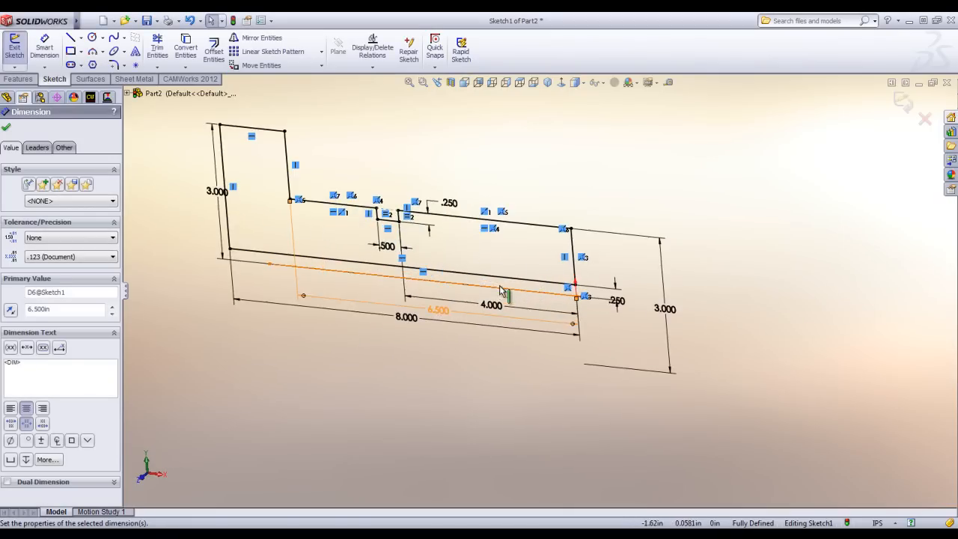
click(18, 79)
click(54, 51)
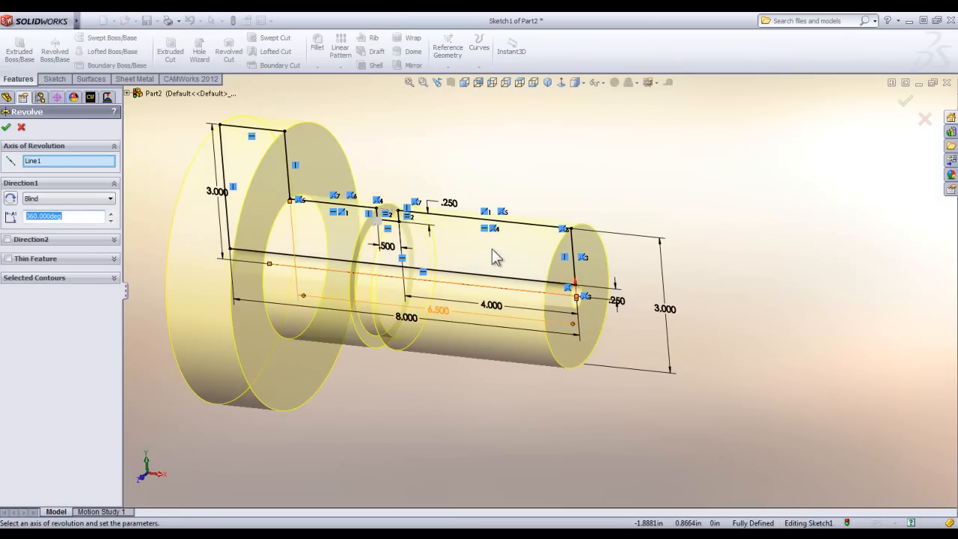
click(6, 126)
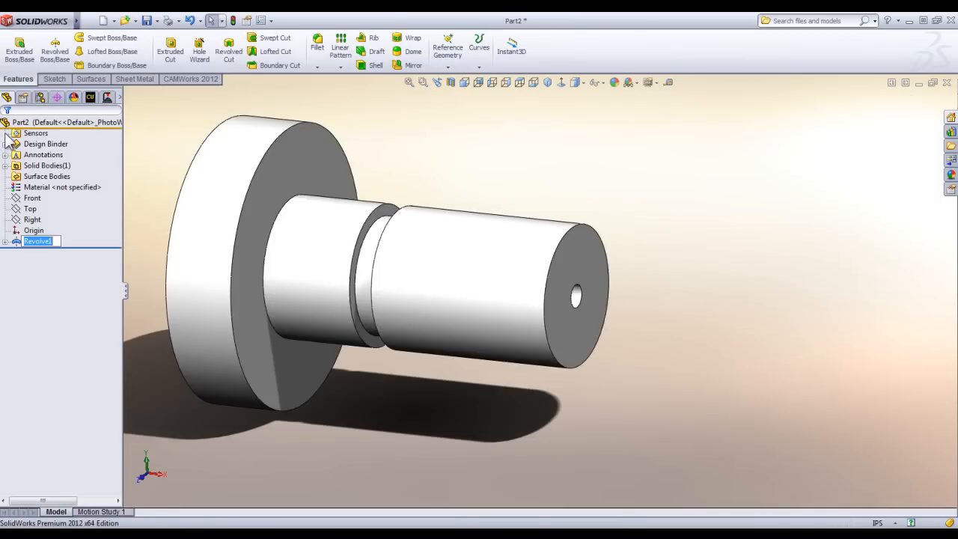
scroll(397, 285, up, 3)
middle_drag(426, 362, 441, 342)
scroll(445, 279, down, 2)
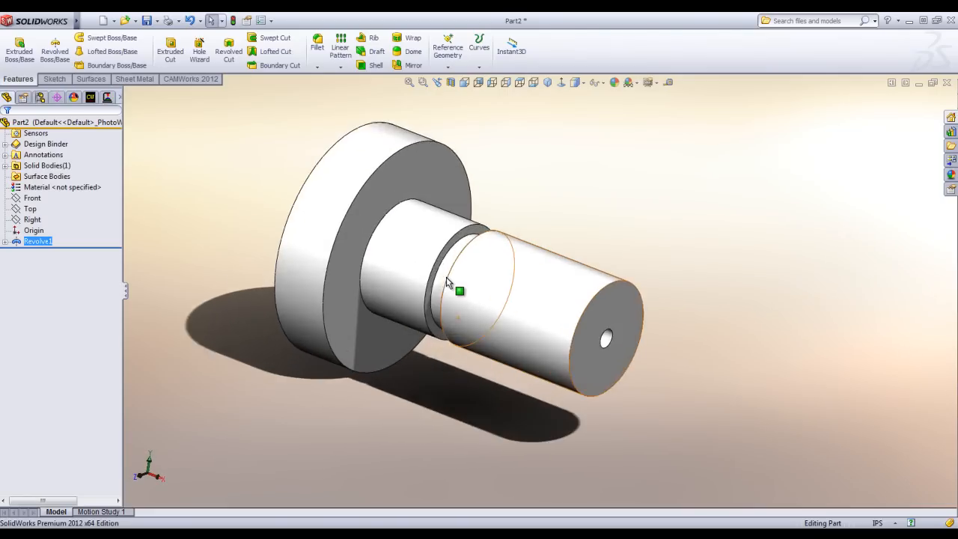
scroll(431, 266, up, 2)
scroll(361, 239, down, 1)
click(645, 200)
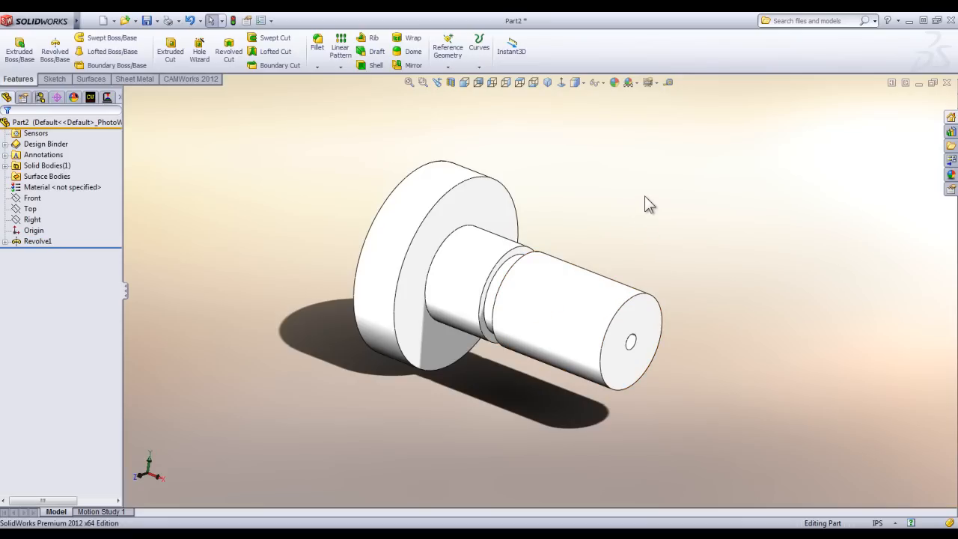
Assign the steel material AISI 316 Stainless Steel Sheet (SS) to the part.
click(45, 179)
click(43, 188)
right_click(41, 188)
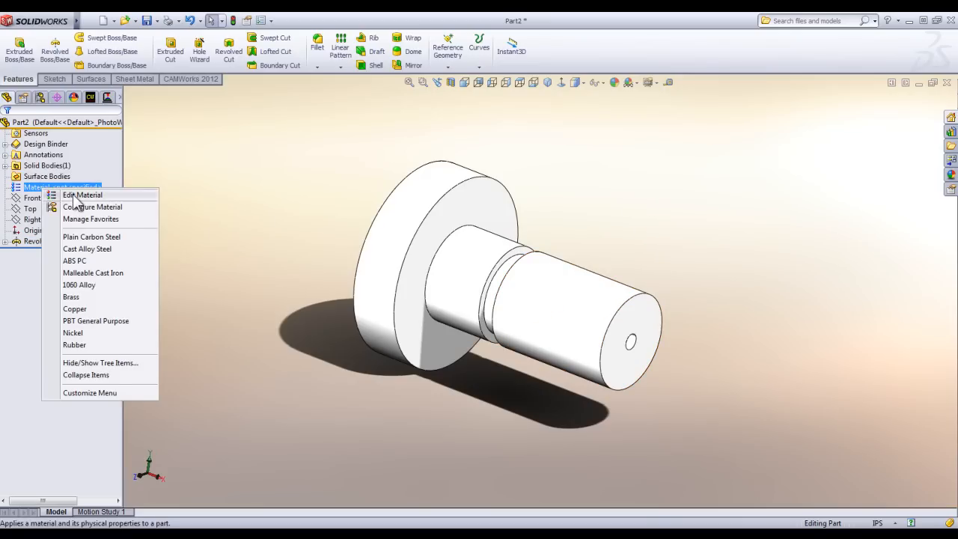
click(73, 194)
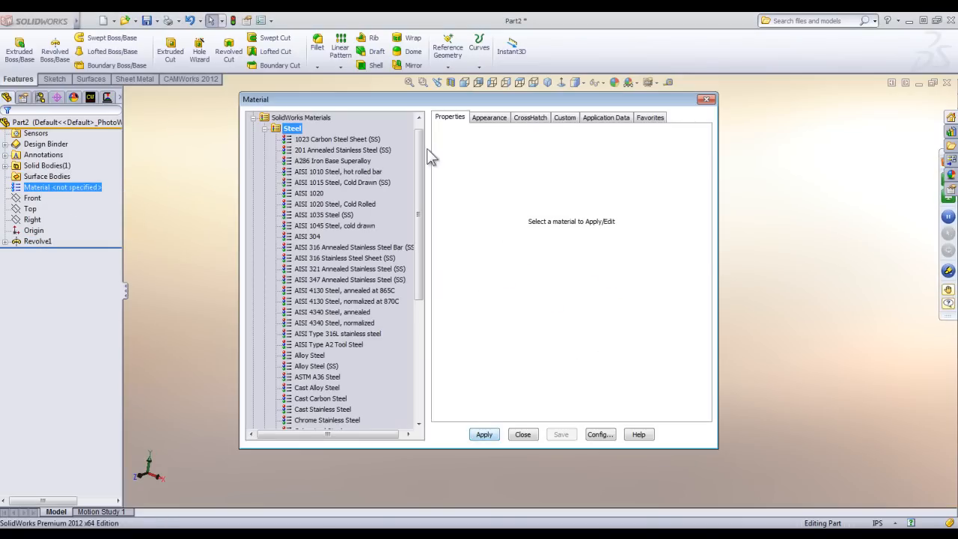
drag(422, 152, 423, 180)
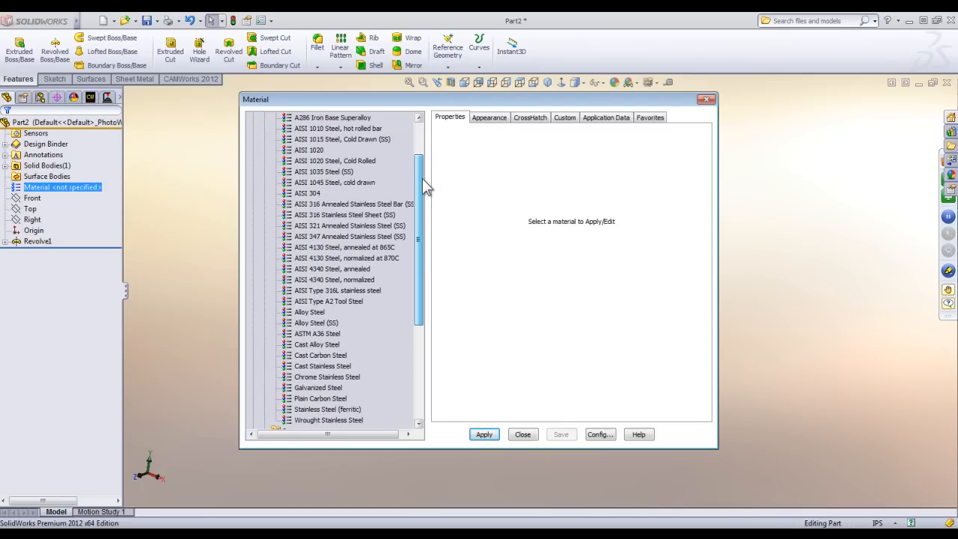
click(349, 215)
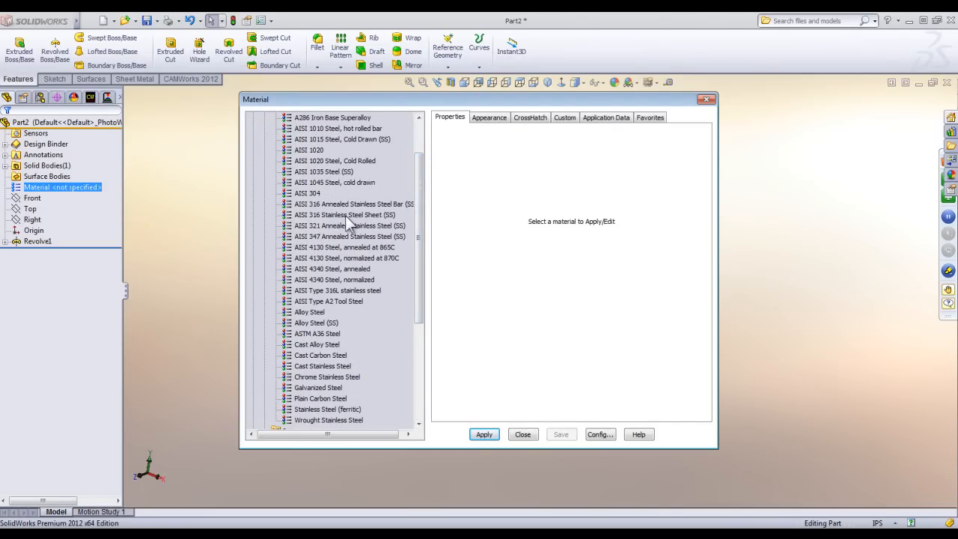
click(483, 434)
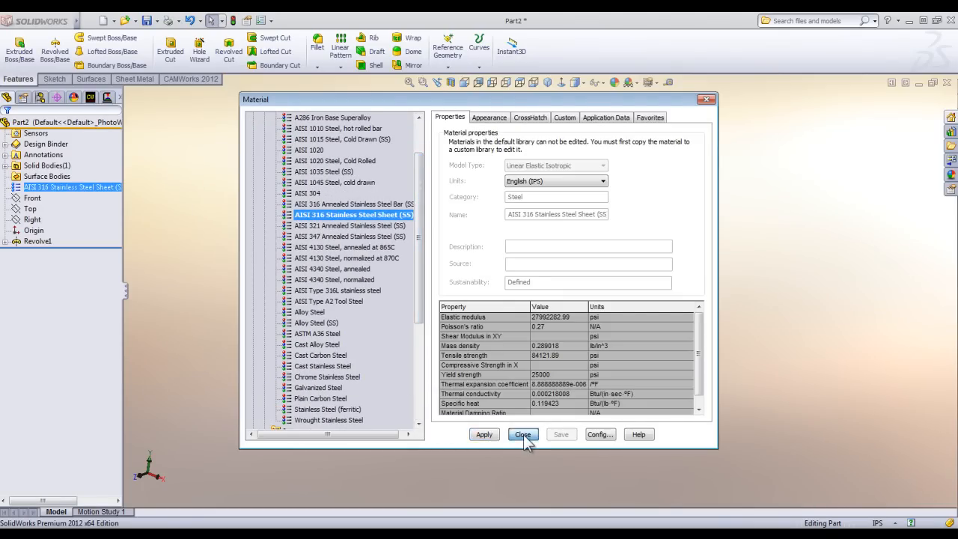
click(523, 434)
scroll(523, 285, down, 2)
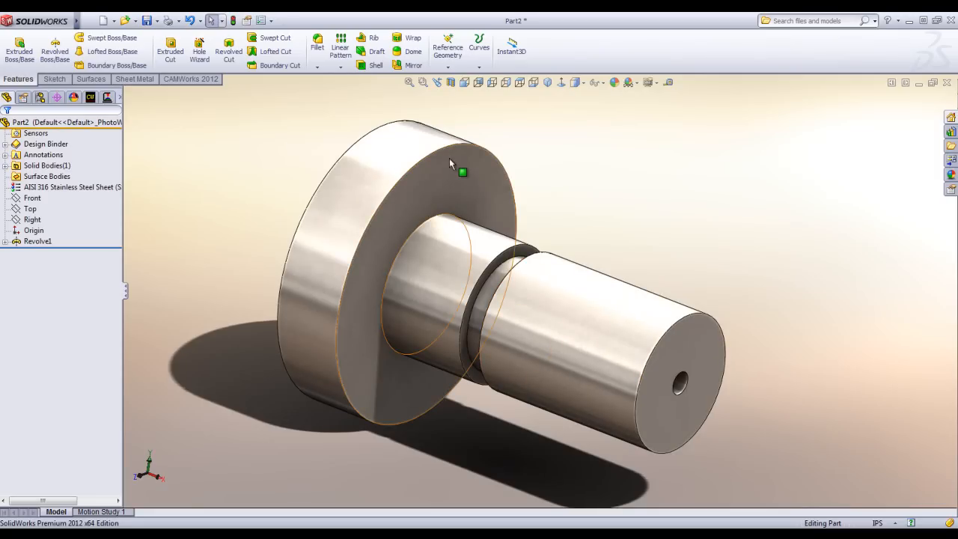
Fillet the inner corner where the shaft meets the flange's front face with a 0.1 in radius.
click(318, 46)
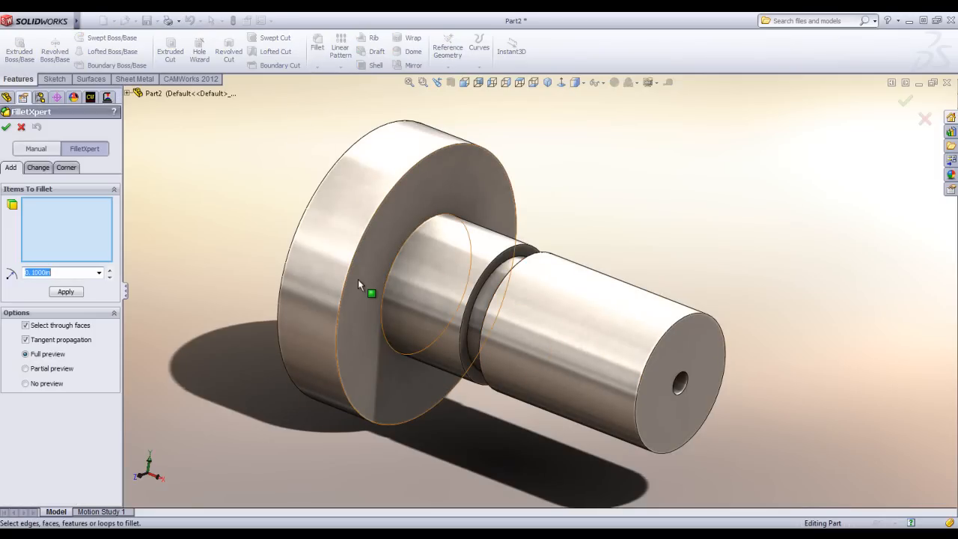
click(393, 265)
key(Return)
click(6, 127)
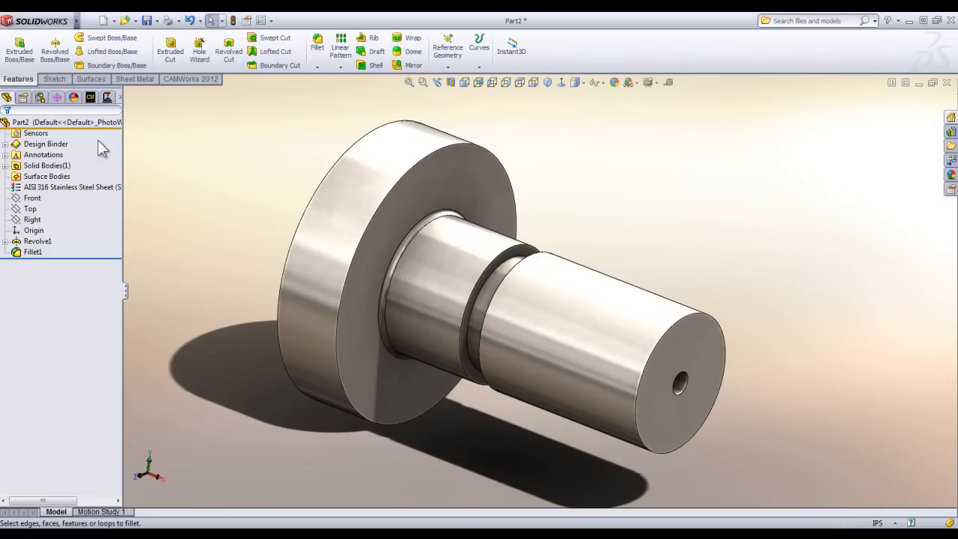
Chamfer the flange's front outer edge, the groove edge of the outer shaft section and the shaft's end edge at 0.1 in by 45 degrees.
click(317, 67)
click(338, 90)
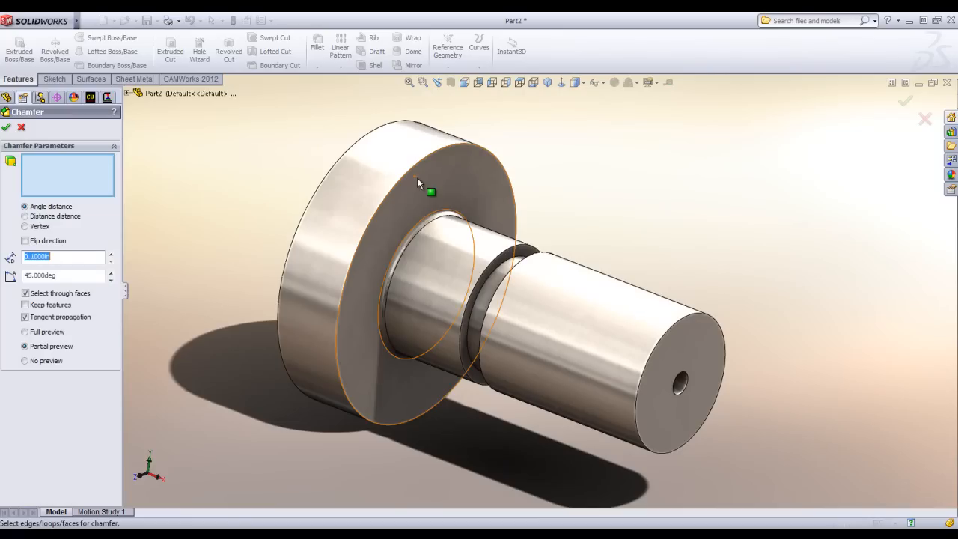
click(407, 174)
click(507, 278)
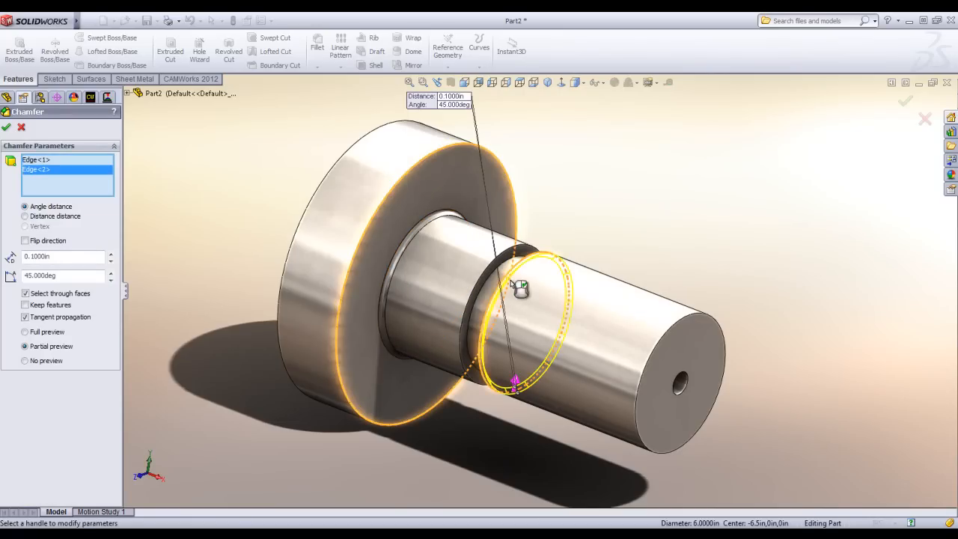
click(672, 333)
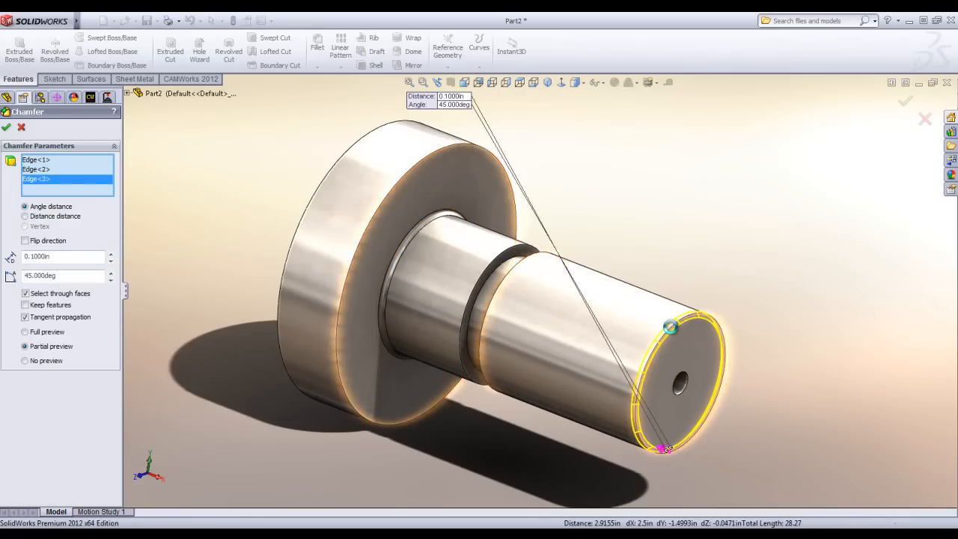
key(Return)
Examine the chamfered groove and shaft edges and the flange fillet from several angles.
middle_drag(522, 354, 550, 291)
scroll(547, 291, down, 6)
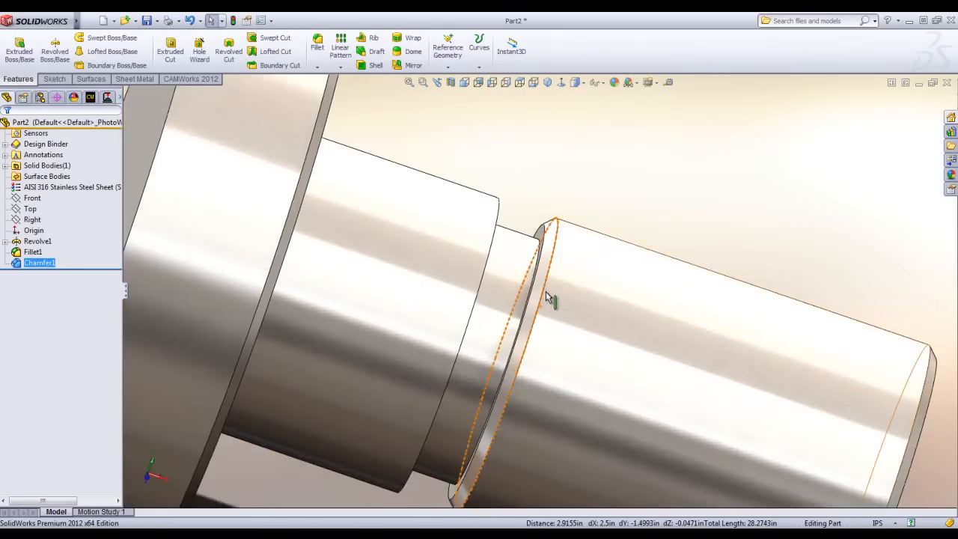
scroll(430, 284, up, 4)
scroll(468, 308, up, 2)
middle_drag(468, 306, 596, 315)
scroll(438, 285, up, 3)
scroll(595, 314, down, 5)
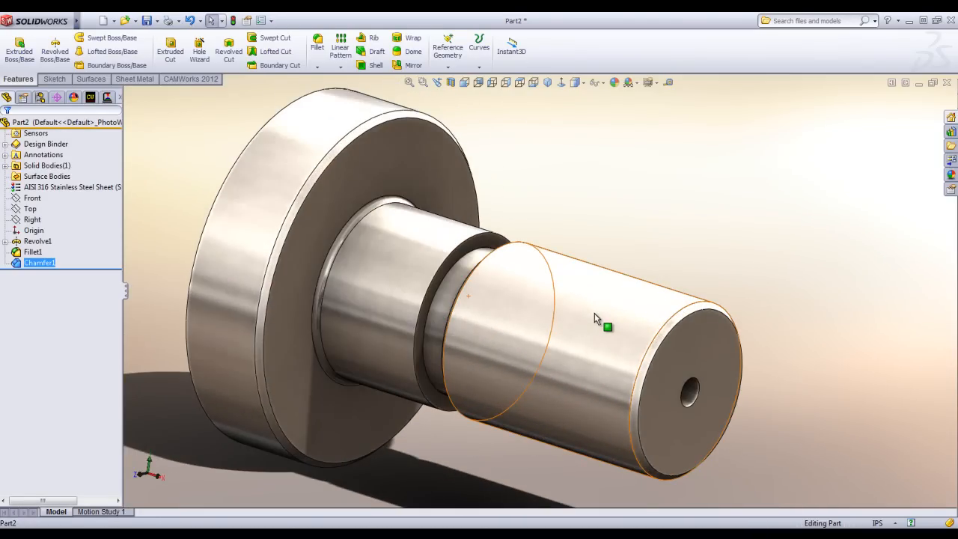
scroll(594, 319, up, 3)
click(515, 412)
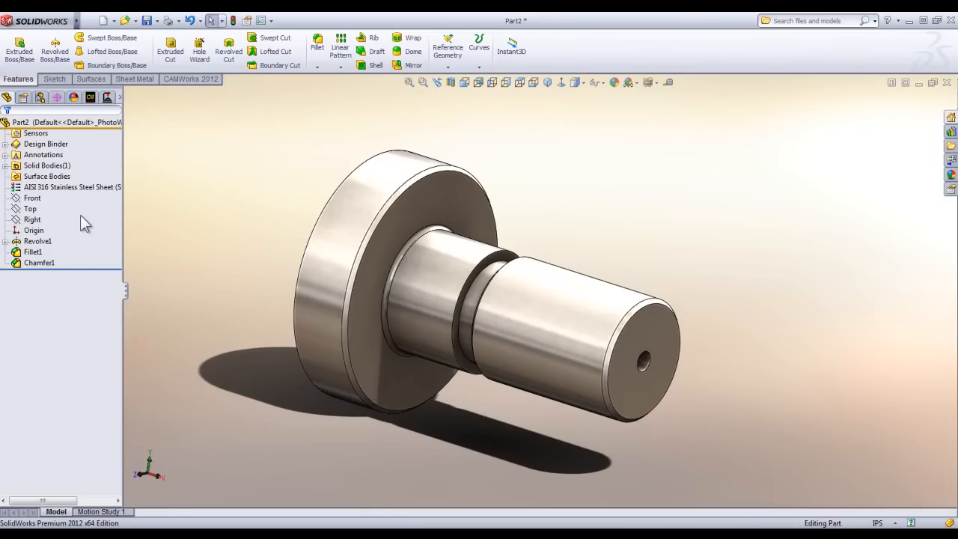
Show the CAMWorks NC Manager tree and the CAMWorks 2012 commands.
click(88, 185)
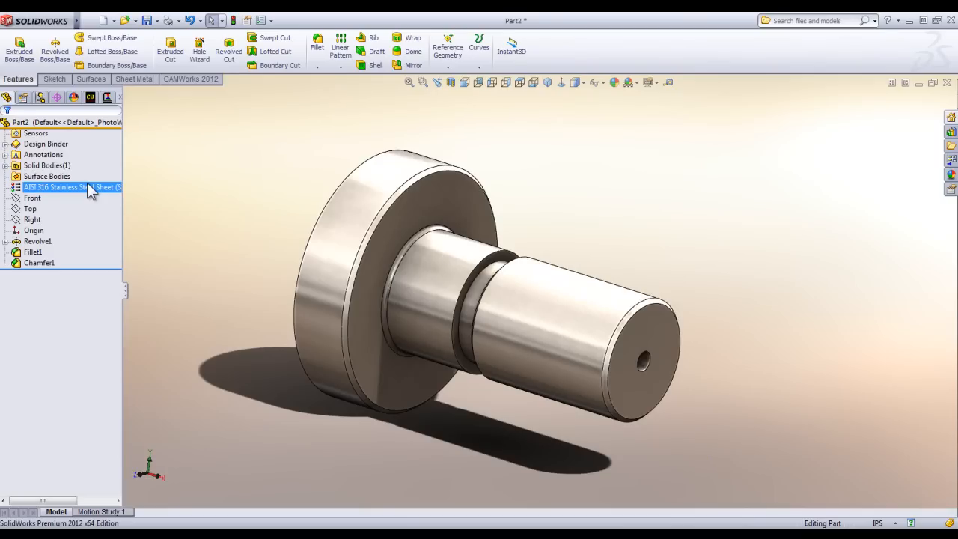
click(91, 98)
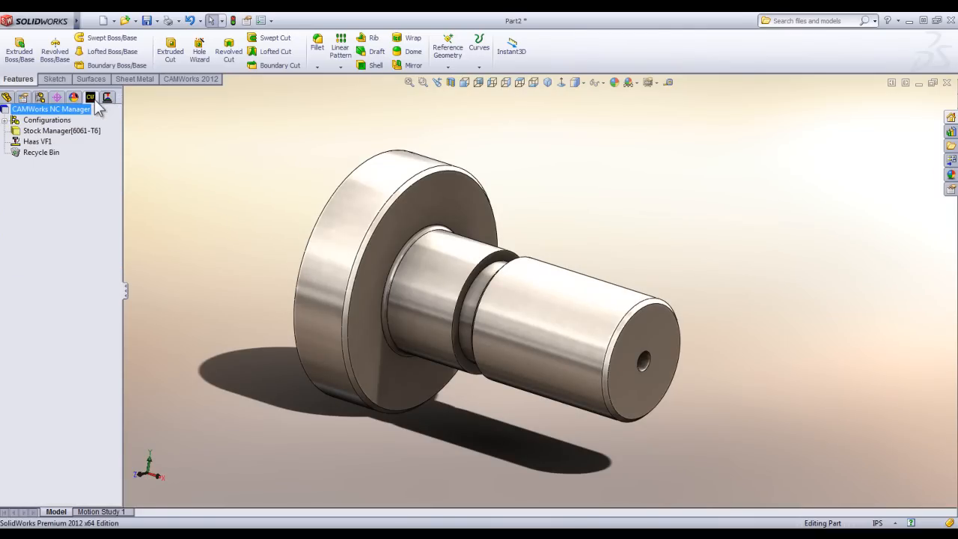
click(192, 78)
Examine the list of available add-ins and close it without changing any selection.
mouse_move(77, 21)
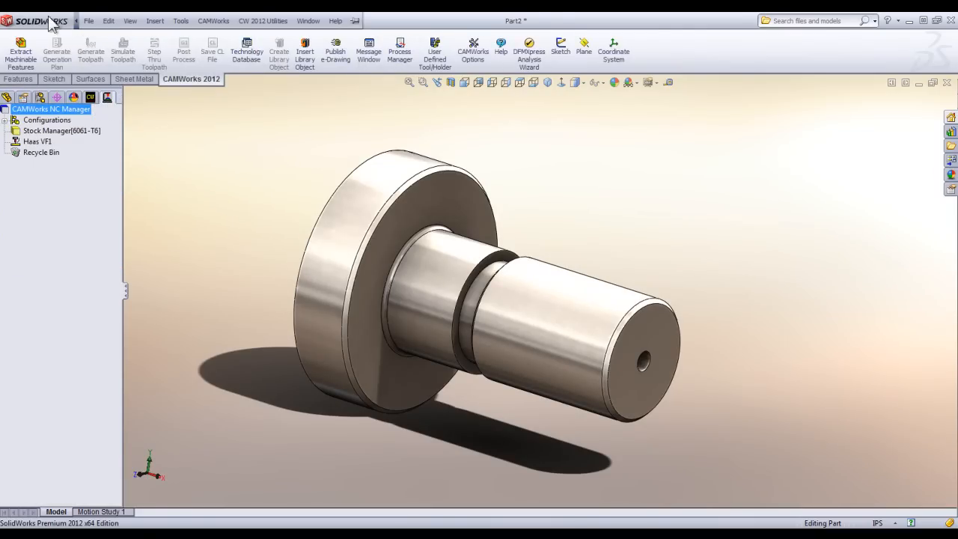
click(108, 21)
click(367, 129)
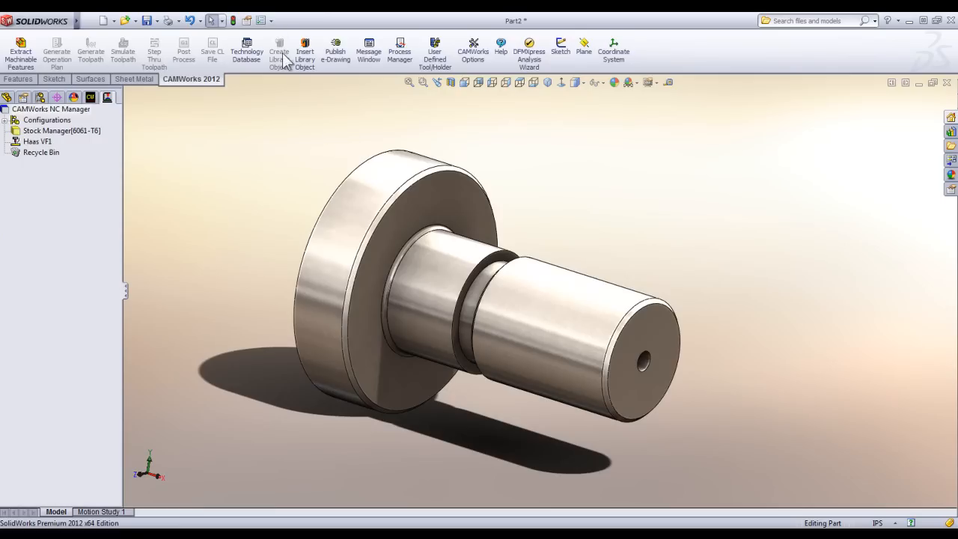
click(272, 21)
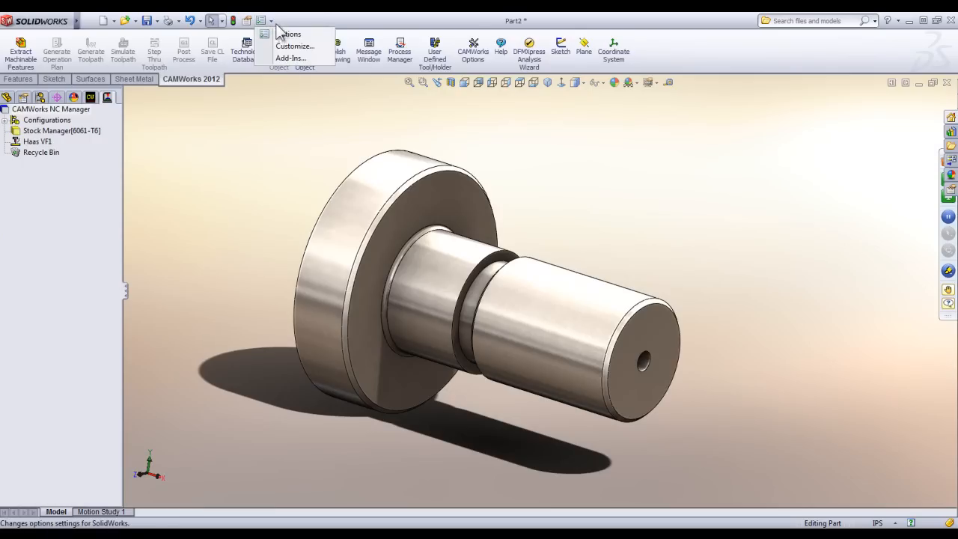
click(274, 60)
mouse_move(430, 197)
mouse_down()
mouse_move(426, 262)
mouse_move(429, 178)
mouse_up()
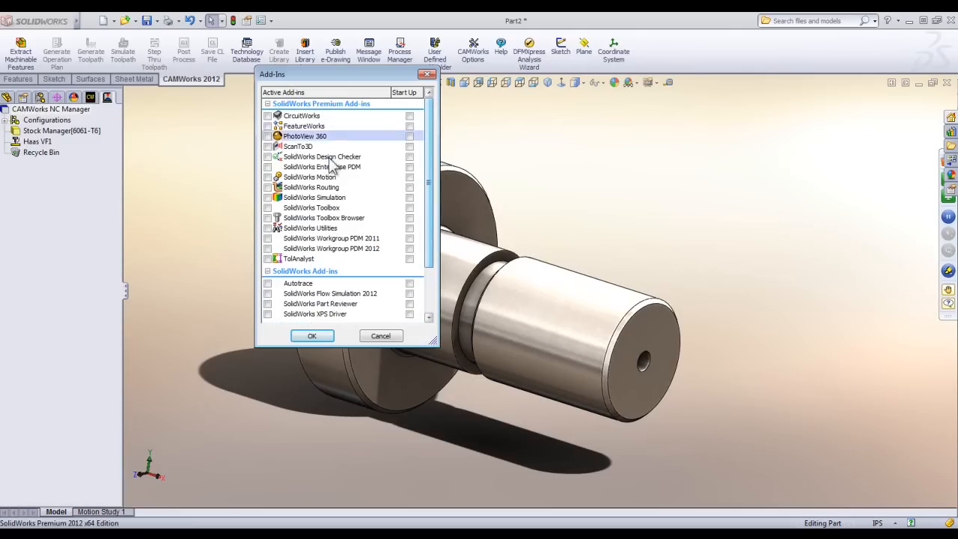
click(311, 336)
Replace the mill with the Hardinge T-42 turn machine as the active machine.
double_click(18, 143)
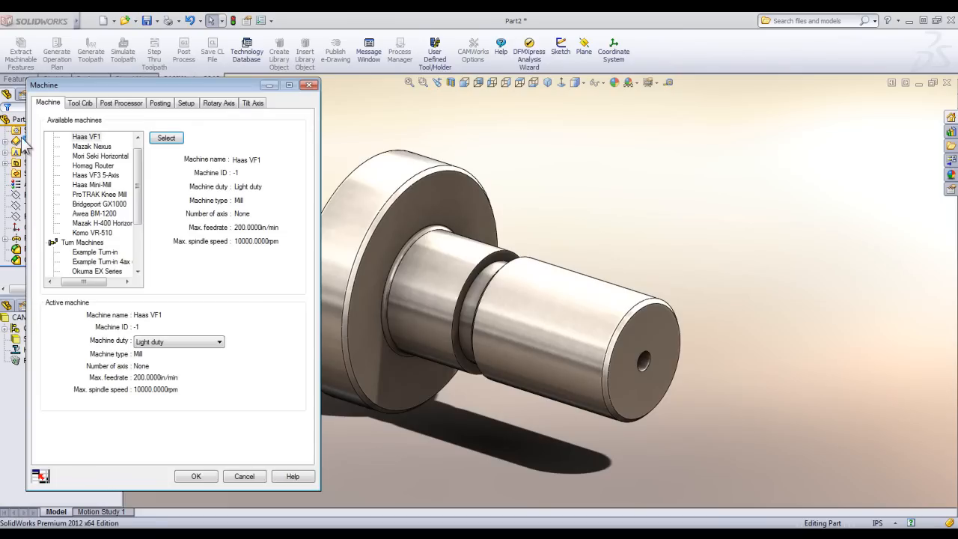
drag(138, 176, 138, 208)
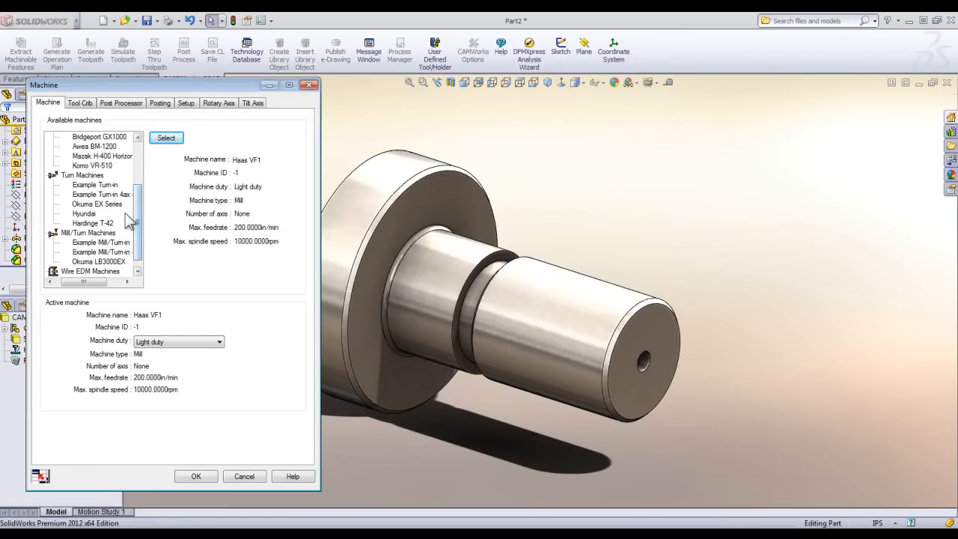
click(88, 225)
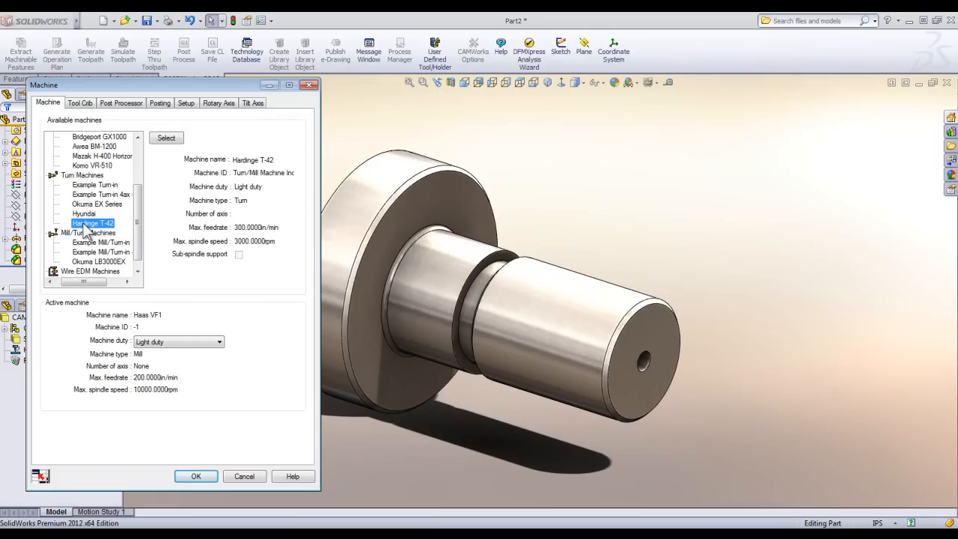
click(173, 147)
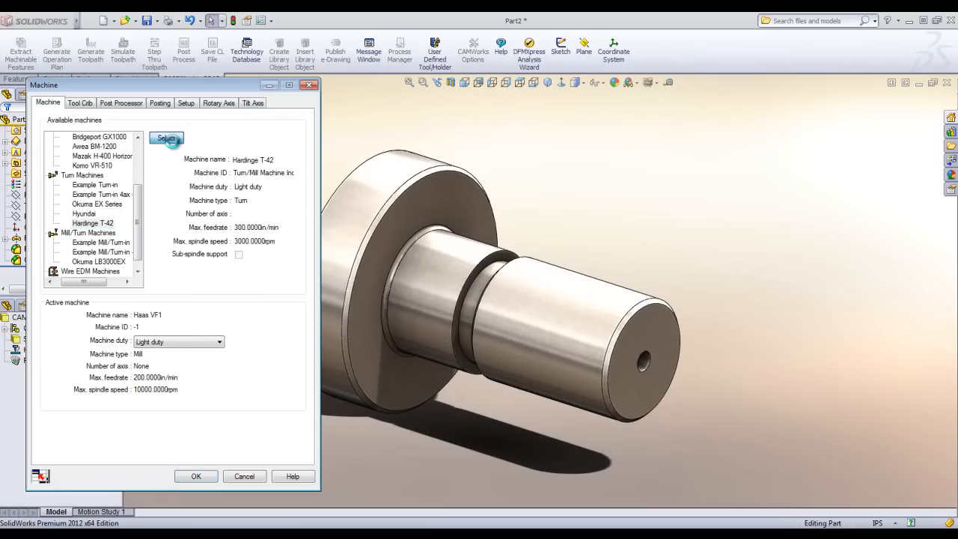
Check the setup definition methods and the coordinate system command, and accept the machine with the Automatic setup method.
click(186, 104)
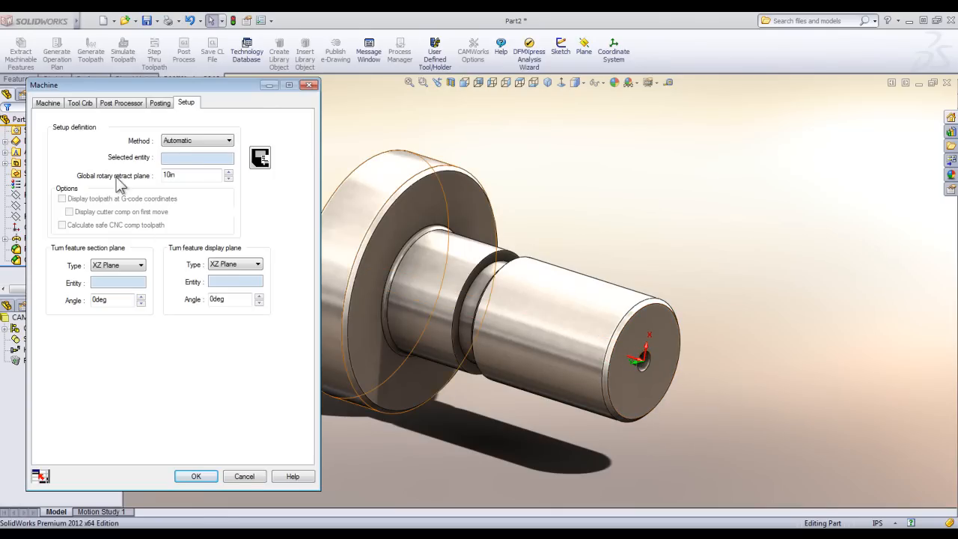
click(206, 142)
click(201, 151)
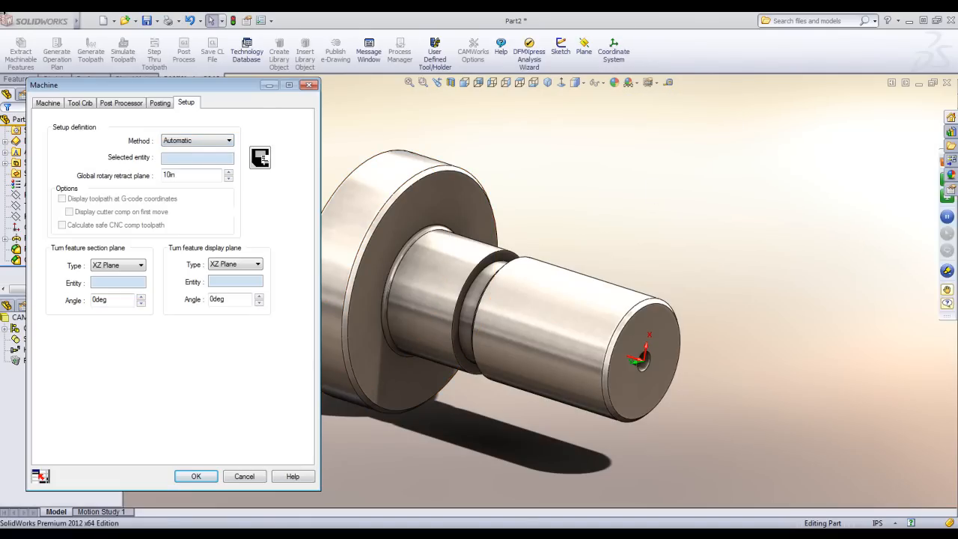
click(15, 80)
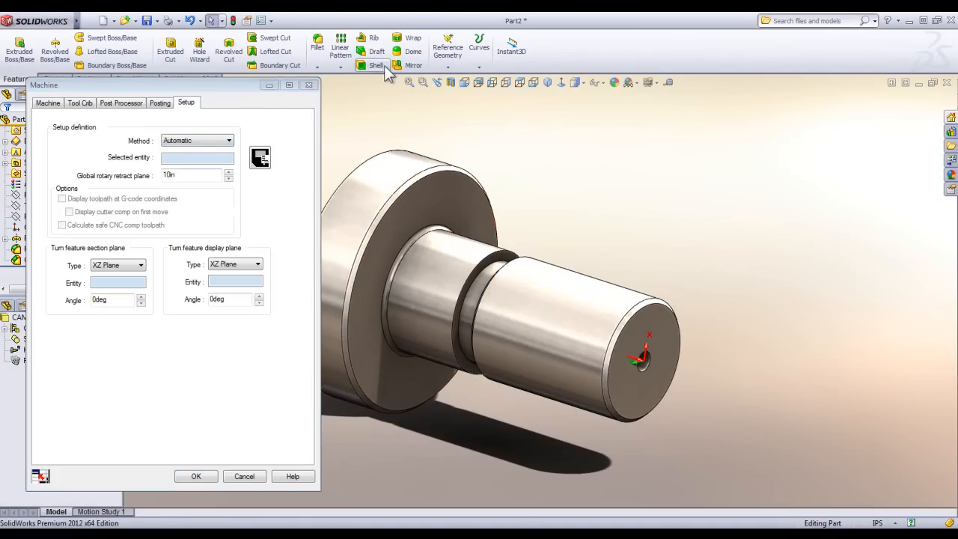
click(449, 66)
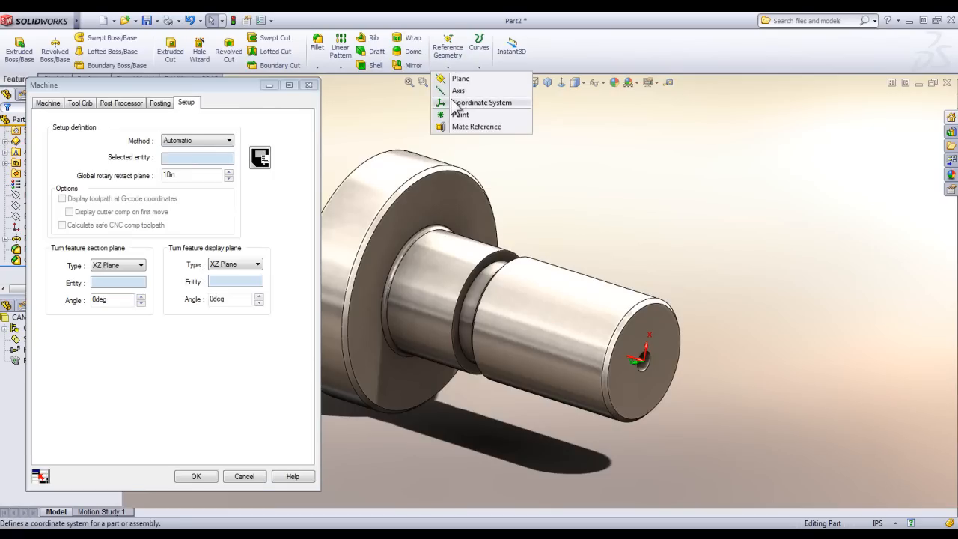
click(590, 150)
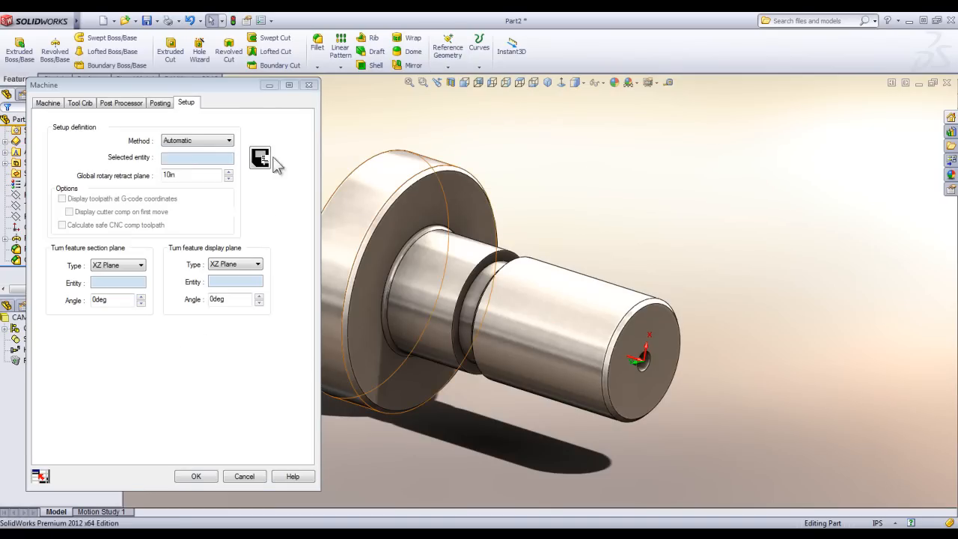
click(193, 477)
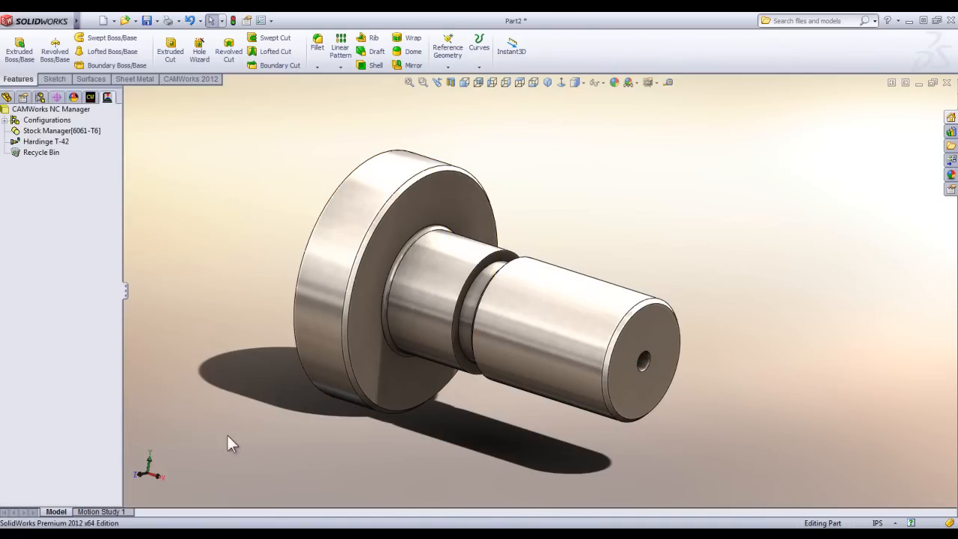
scroll(458, 403, up, 2)
scroll(440, 392, down, 3)
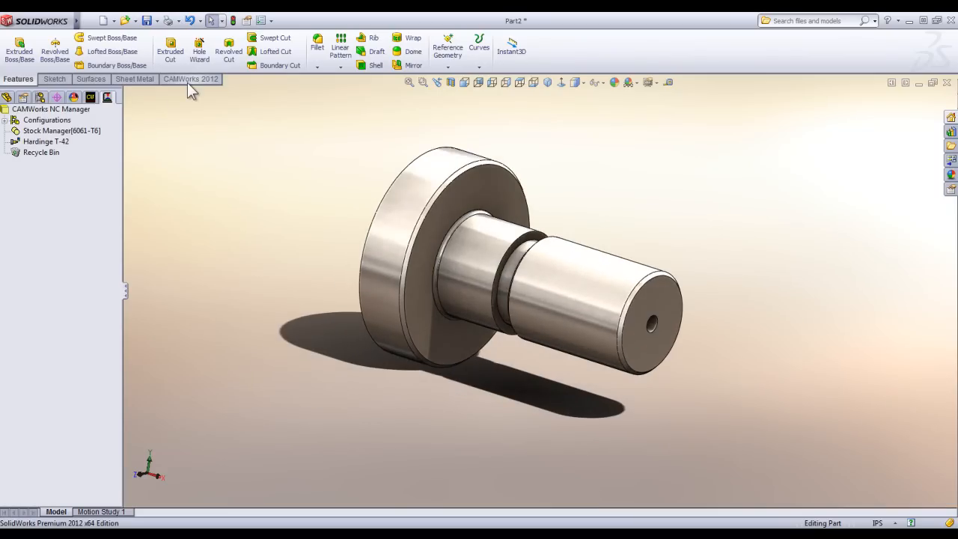
Open the stock definition, preview the sketch-based and file-based stock types, and return to bar stock.
double_click(79, 128)
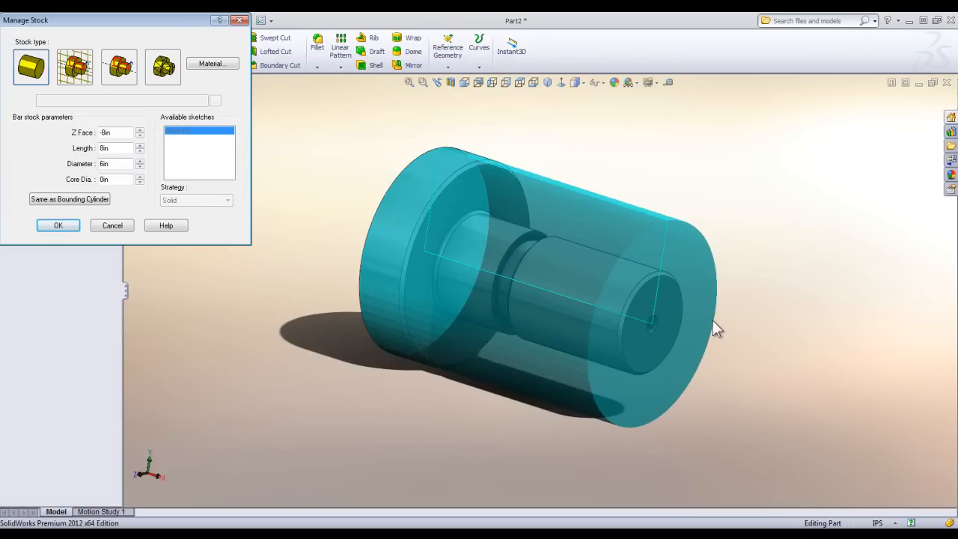
click(73, 72)
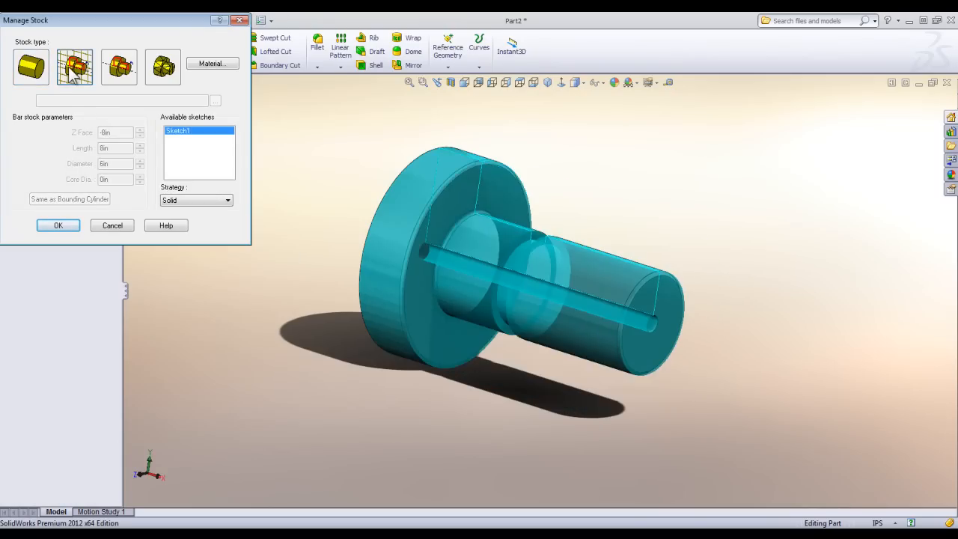
scroll(449, 210, down, 2)
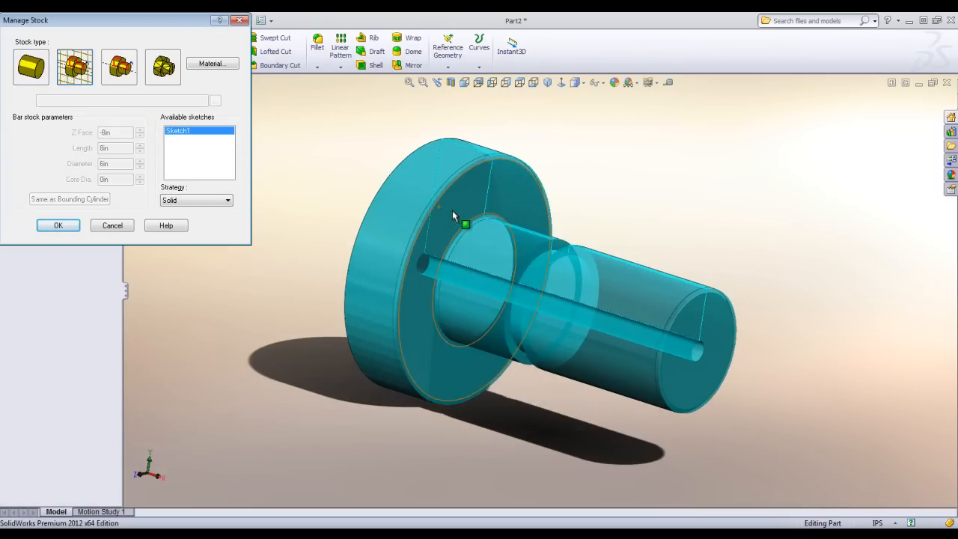
middle_drag(503, 235, 505, 266)
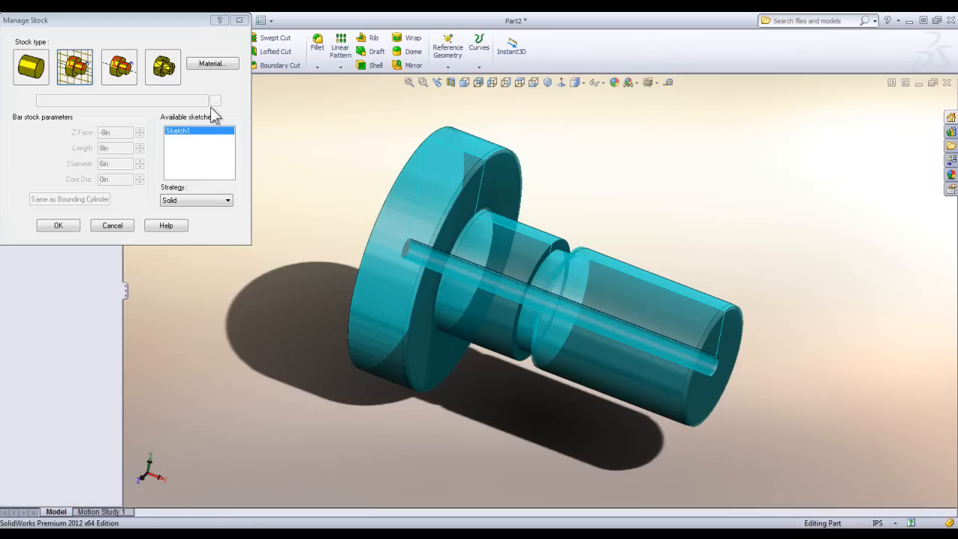
click(131, 79)
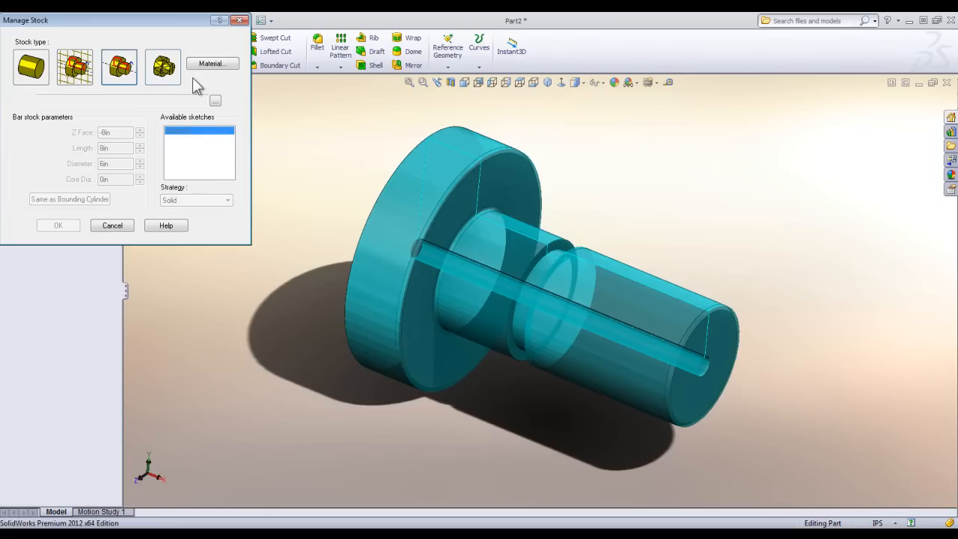
click(41, 81)
Set the stock material to 316S.
click(232, 66)
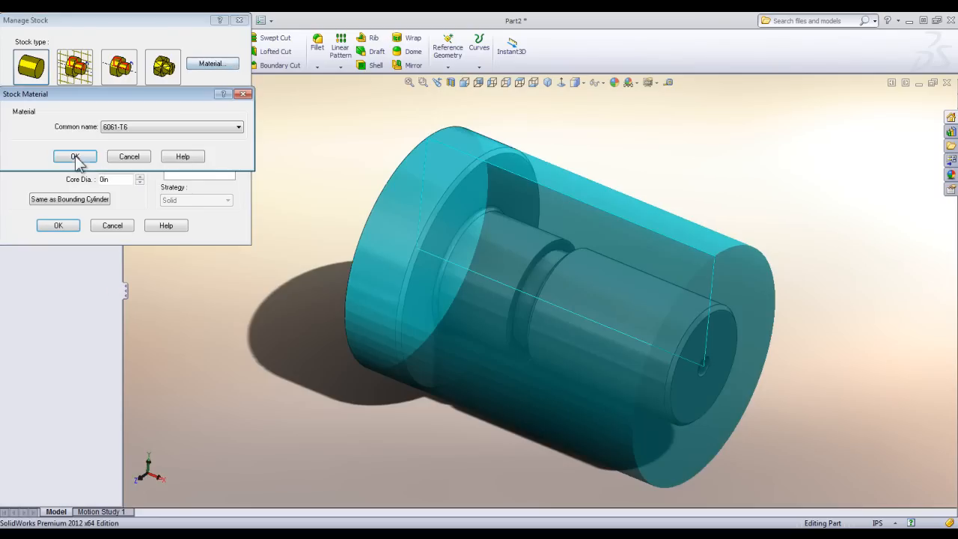
click(179, 127)
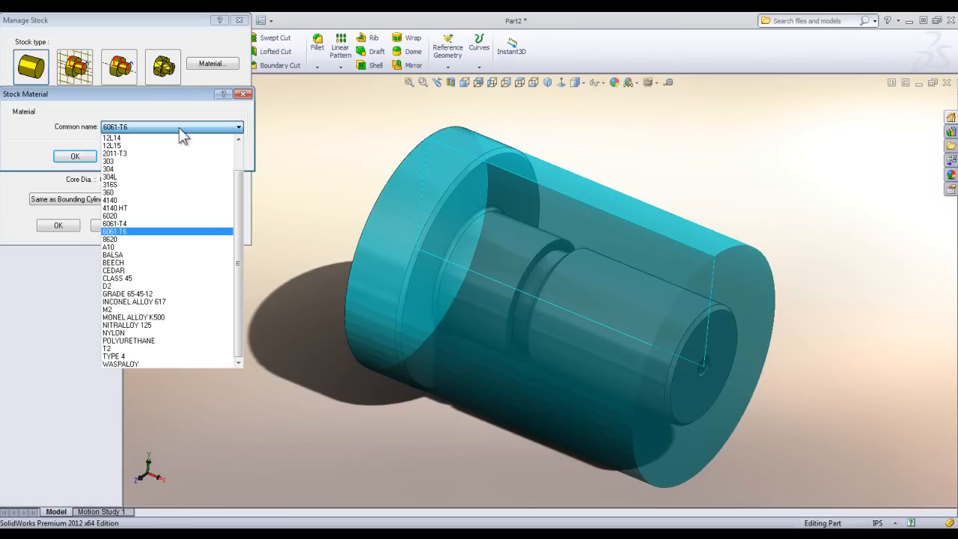
click(125, 184)
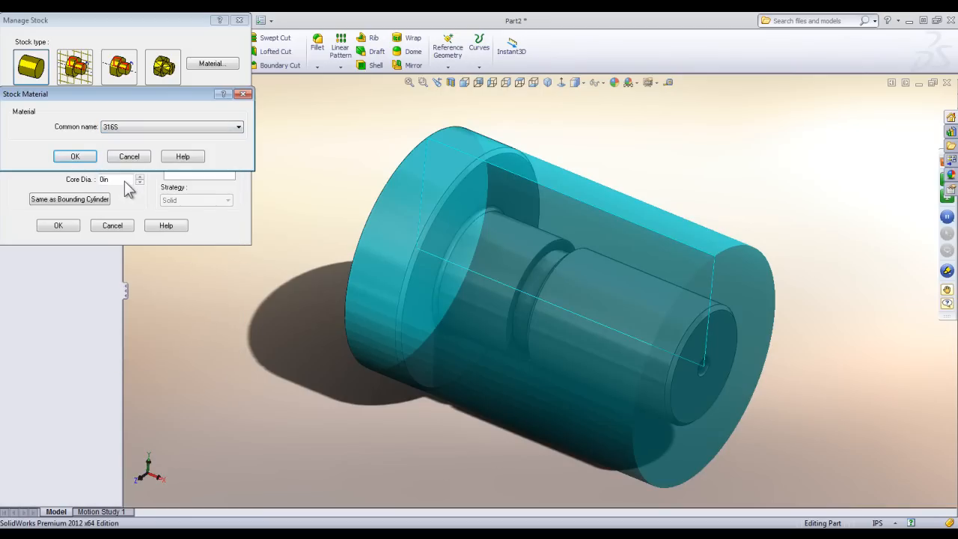
click(73, 156)
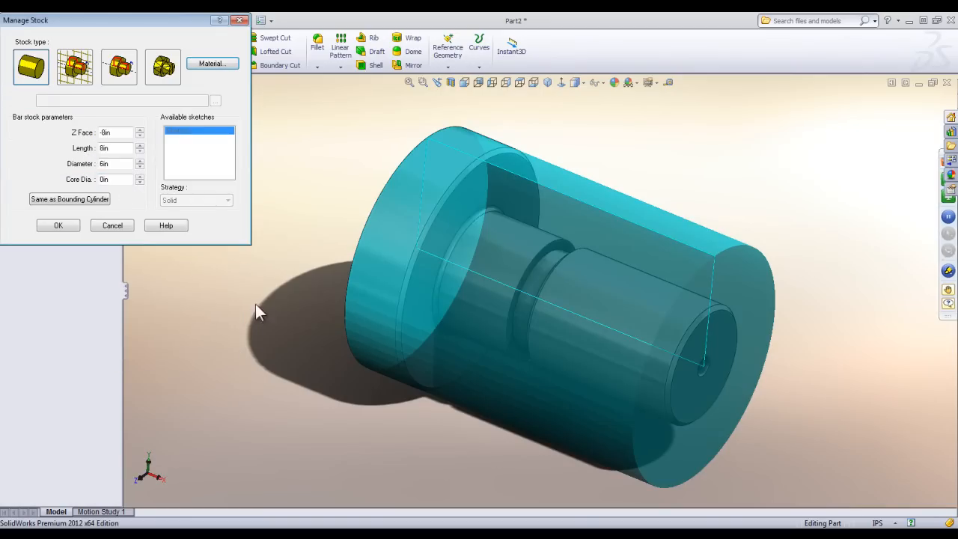
Increase the bar stock length to 8.9 in.
click(141, 145)
click(142, 145)
click(141, 145)
click(141, 146)
click(141, 145)
click(142, 145)
double_click(142, 146)
click(141, 145)
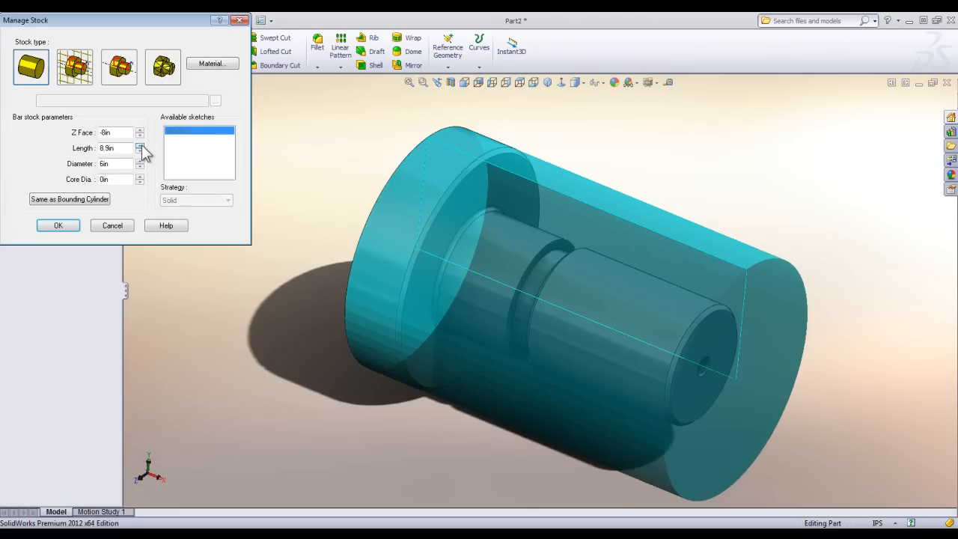
Shift the bar stock's Z face to -8.8 in so that extra material extends behind the flange.
click(140, 135)
click(140, 135)
click(140, 135)
click(140, 135)
click(140, 135)
click(140, 135)
click(140, 135)
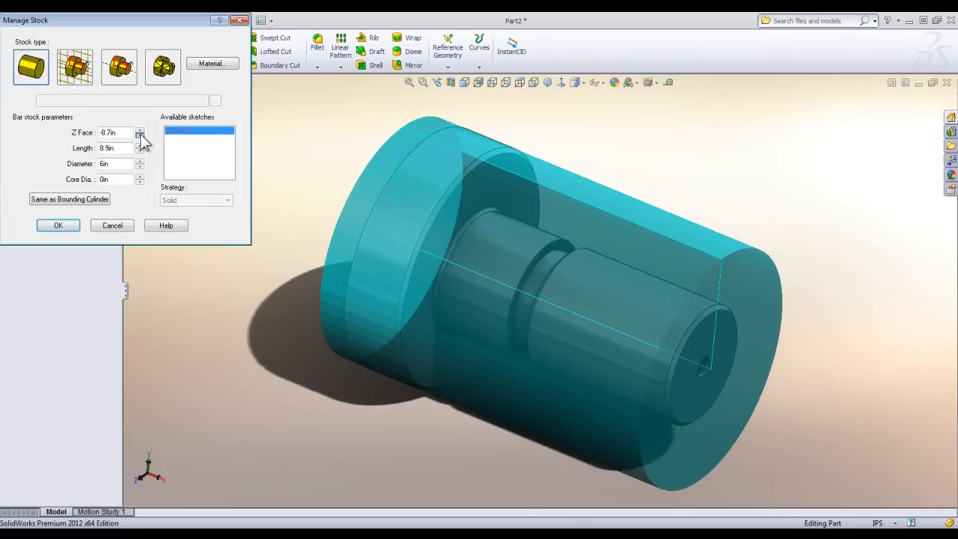
middle_drag(342, 302, 377, 290)
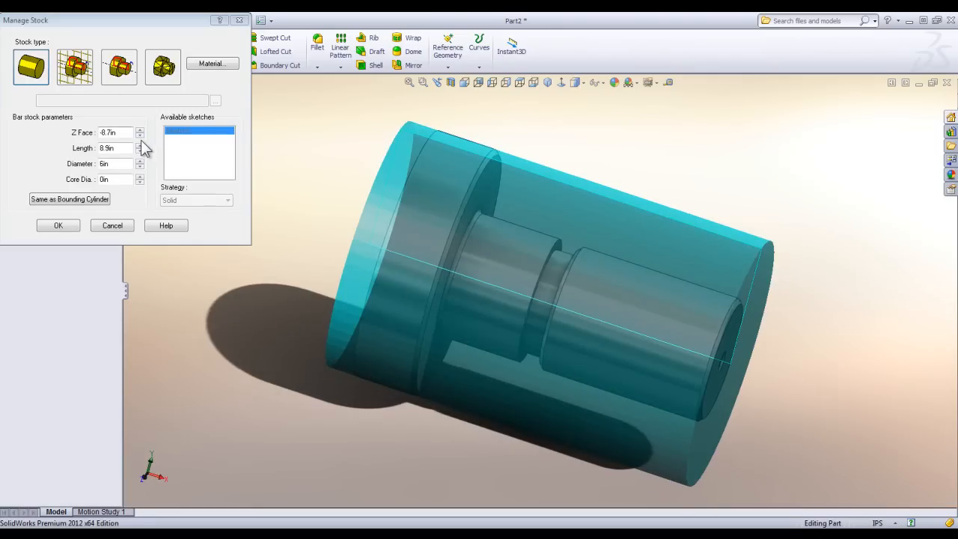
click(140, 136)
middle_drag(419, 231, 380, 186)
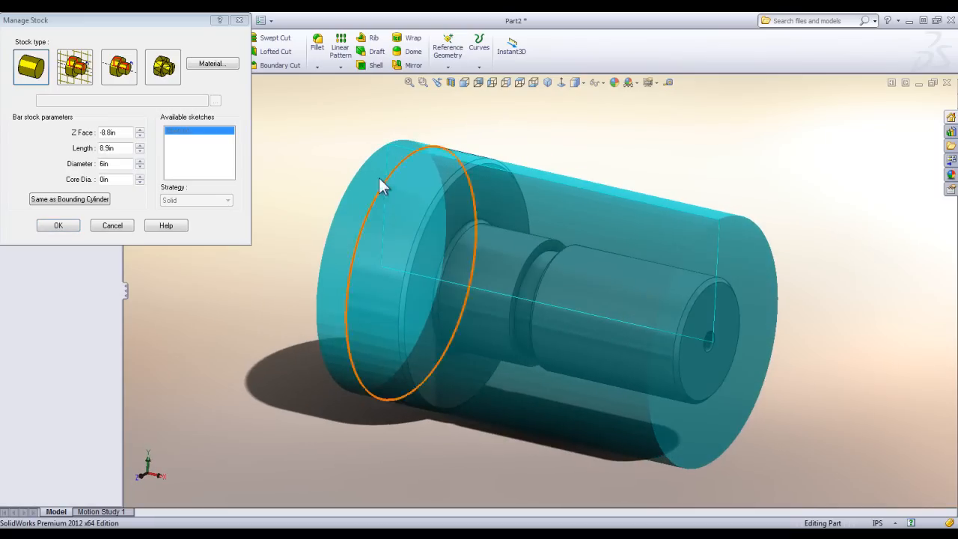
Set the bar stock length to 9.2 in, shift its Z face further behind the flange, and accept the stock definition.
click(139, 144)
click(139, 144)
click(139, 145)
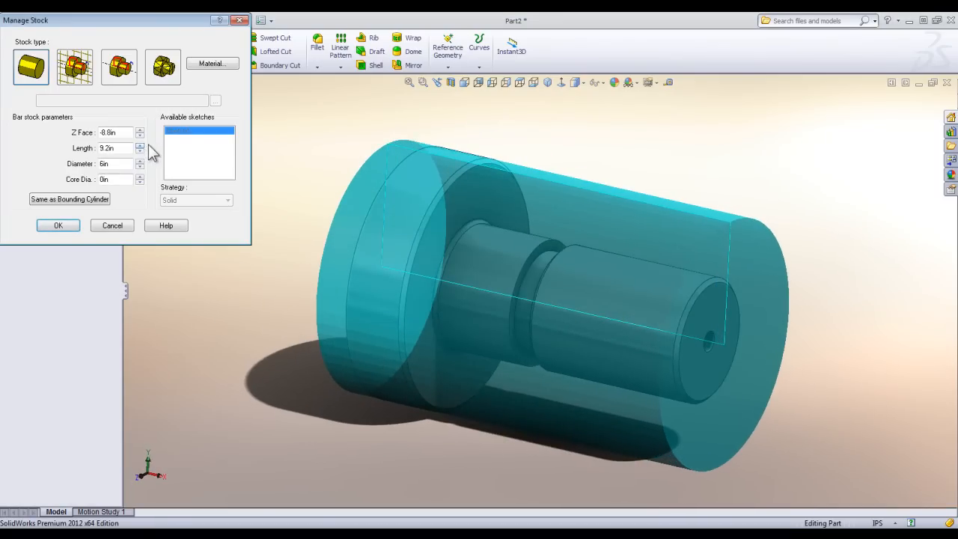
click(140, 136)
click(140, 135)
click(143, 135)
middle_drag(377, 214, 398, 232)
click(49, 229)
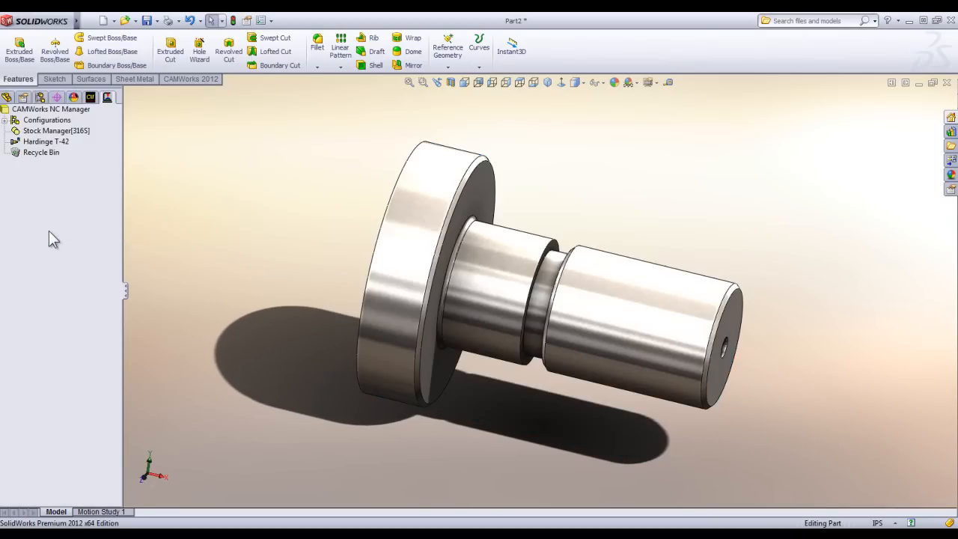
Choose Revolved Section as the extraction method in the CAMWorks turn feature options and accept the options.
middle_drag(313, 320, 285, 317)
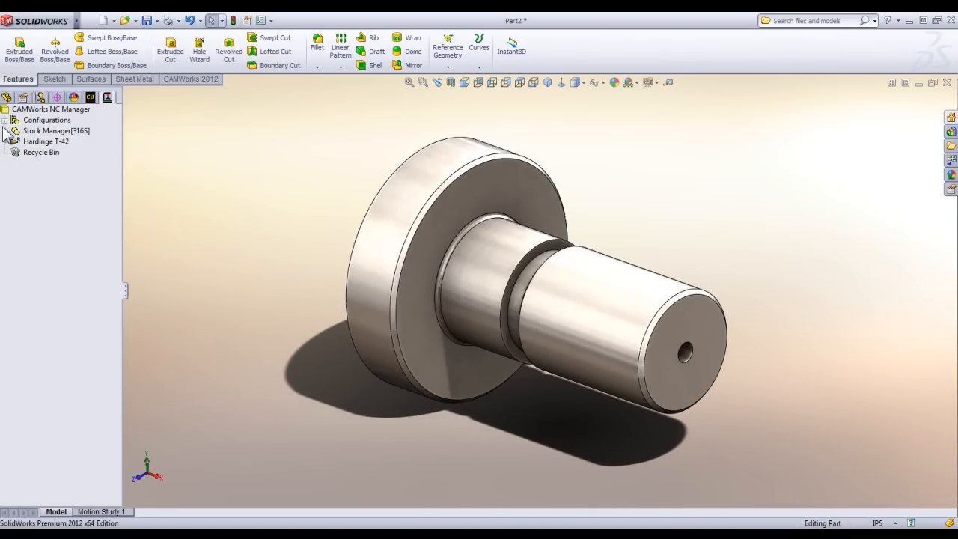
middle_drag(310, 171, 387, 222)
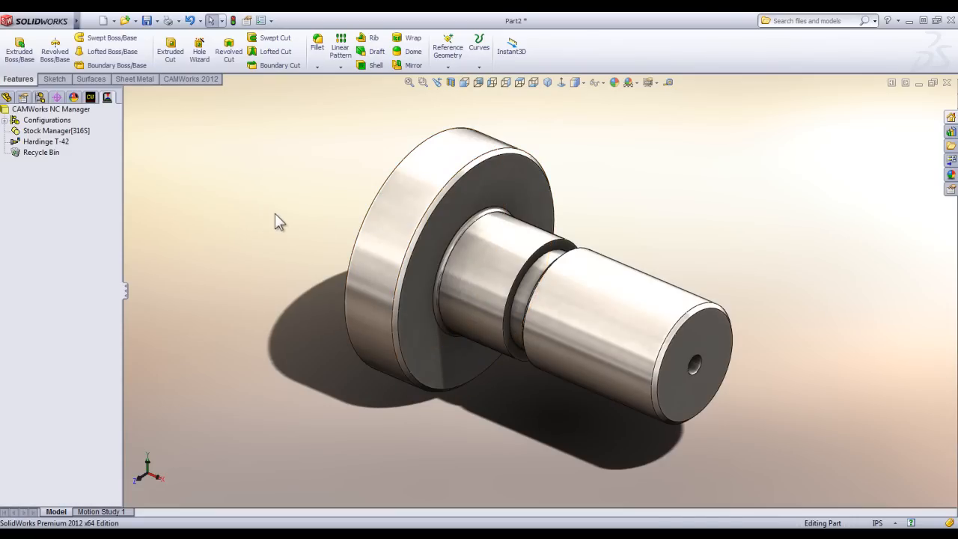
click(182, 81)
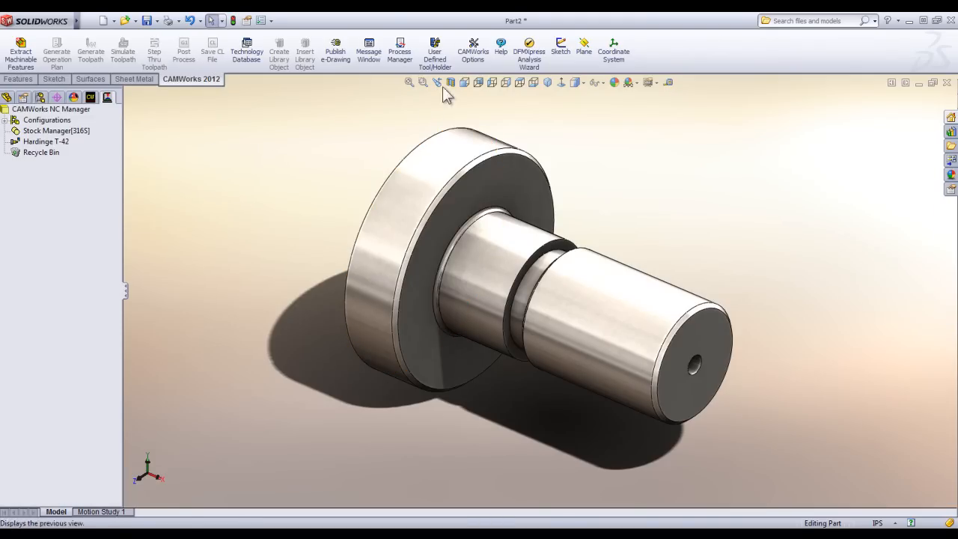
click(472, 59)
click(393, 77)
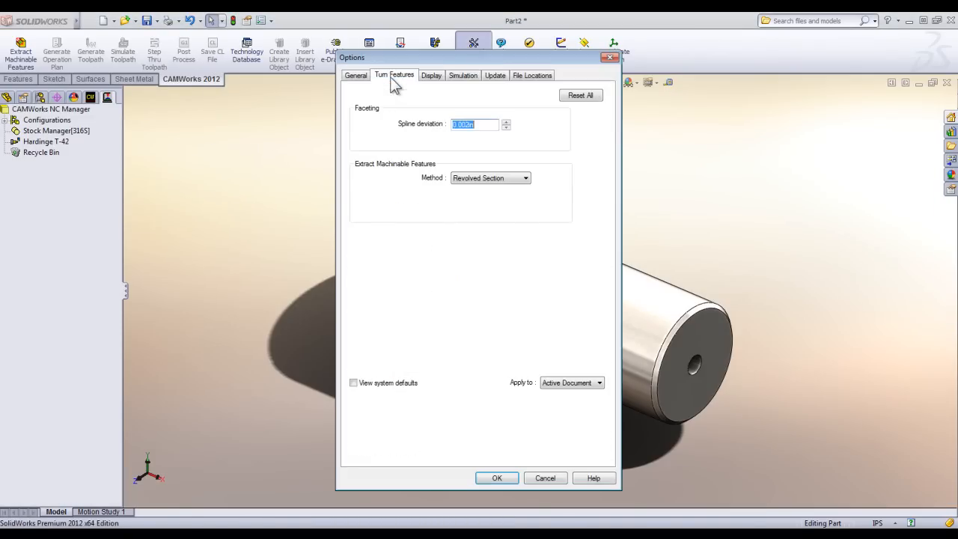
click(489, 179)
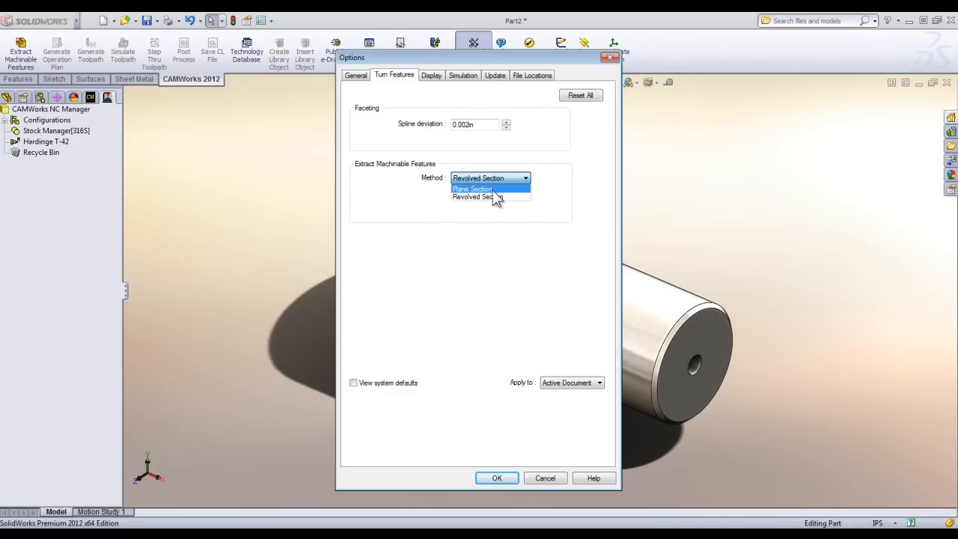
click(493, 197)
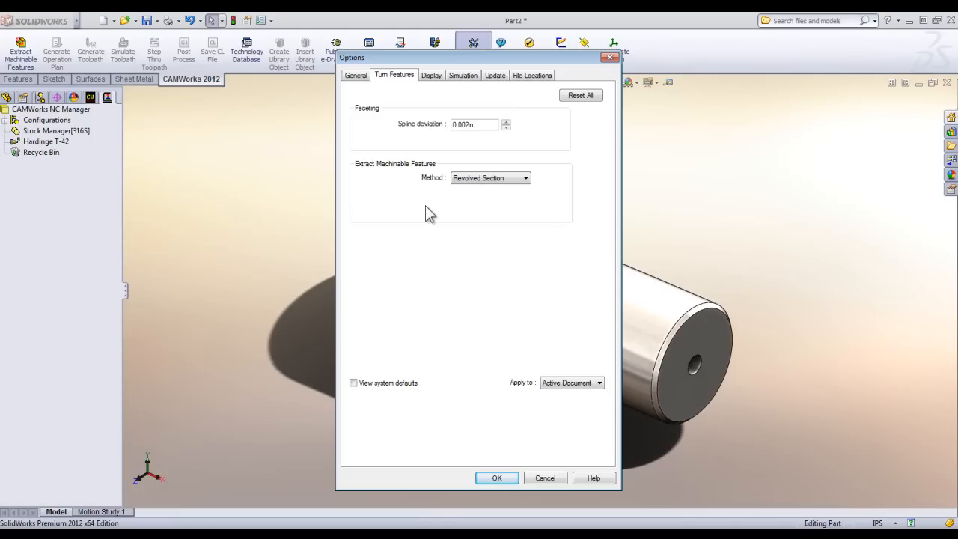
click(497, 479)
Extract the machinable features and review the face, OD, rectangular groove, ID drill and cutoff features on the part.
click(31, 60)
click(31, 60)
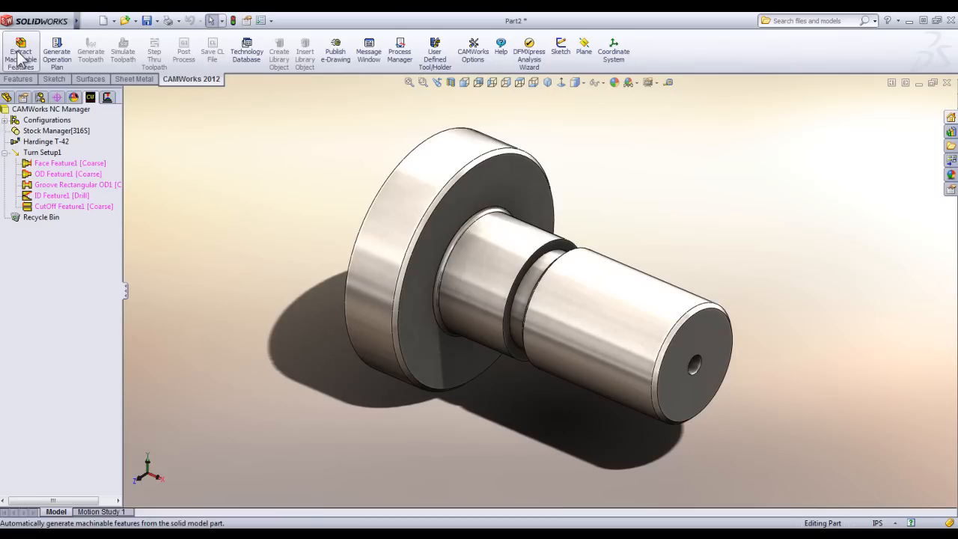
click(55, 168)
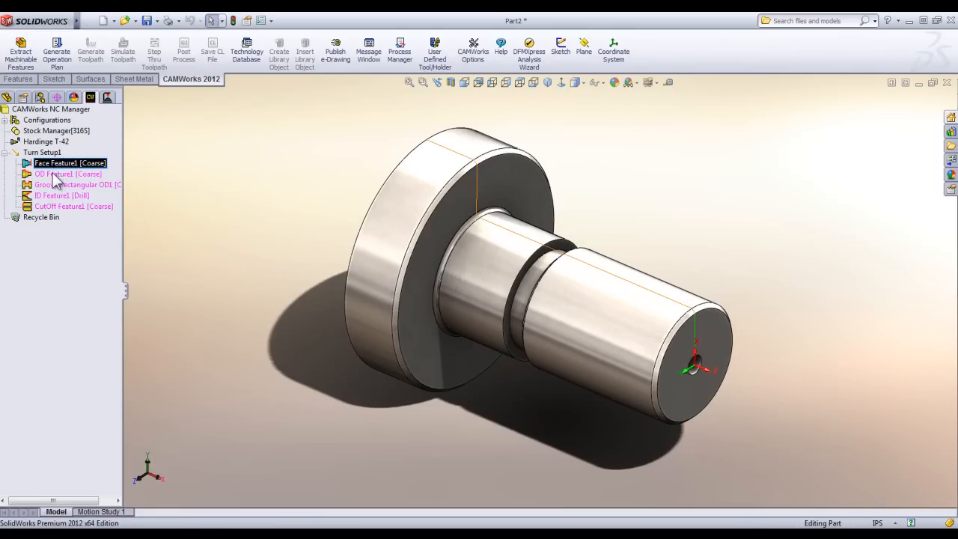
click(57, 174)
click(60, 185)
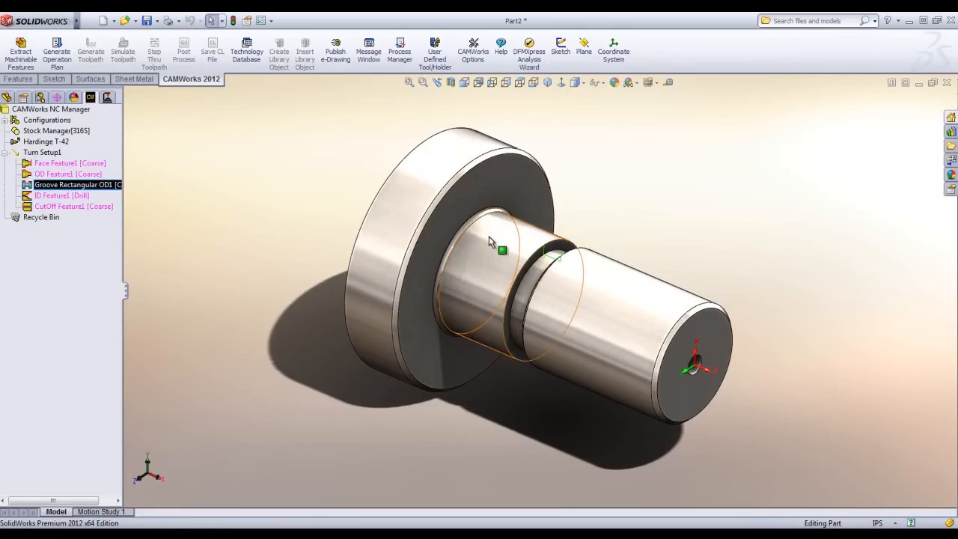
click(60, 195)
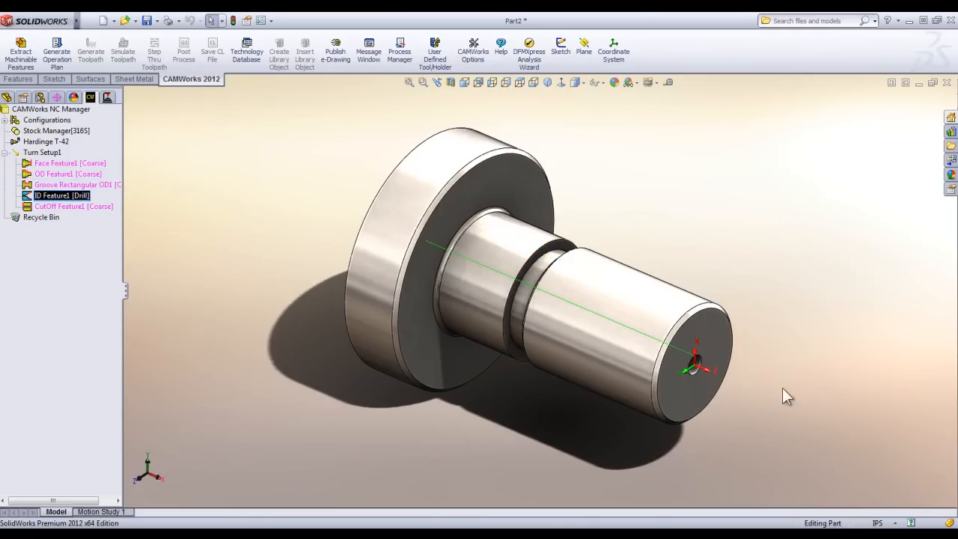
click(97, 207)
click(152, 236)
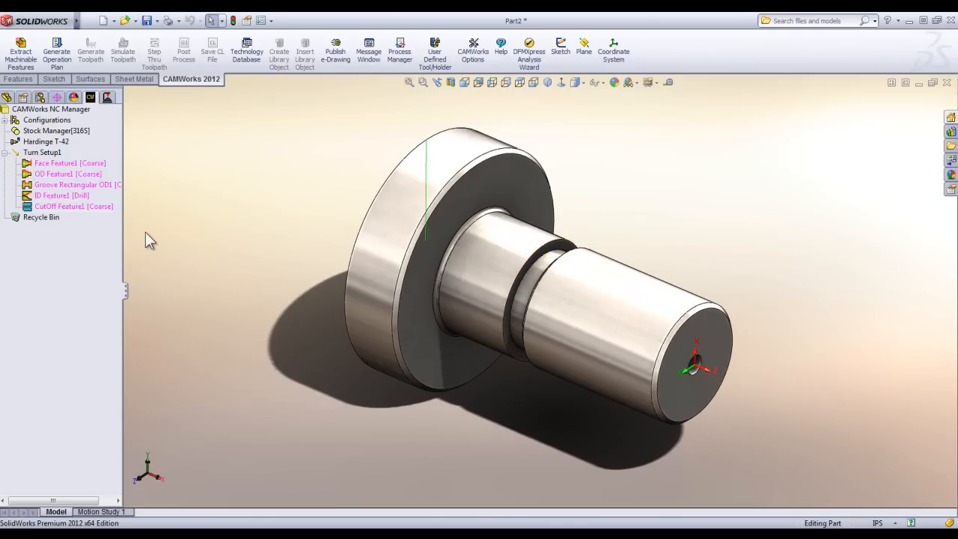
Generate the operation plan for the extracted turn features and generate the toolpaths for its operations.
click(63, 58)
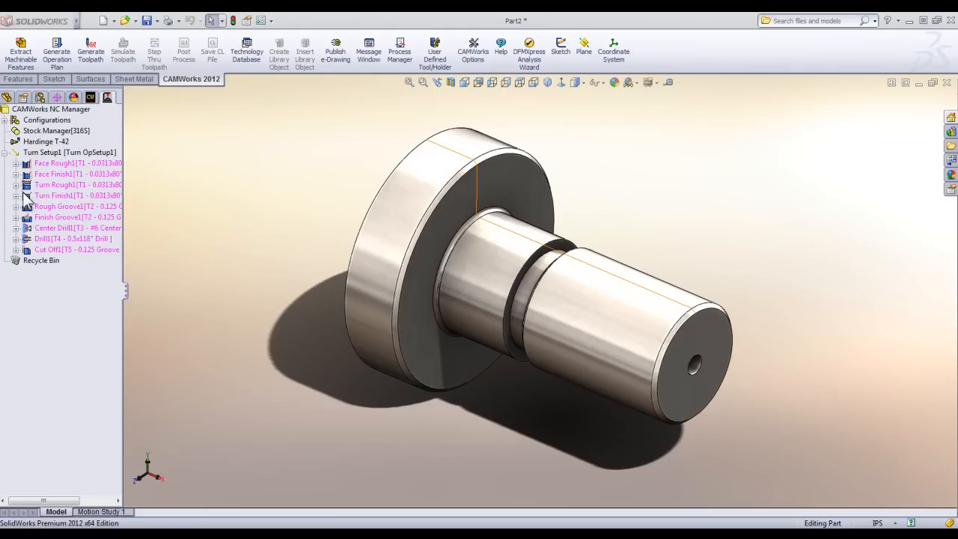
click(62, 175)
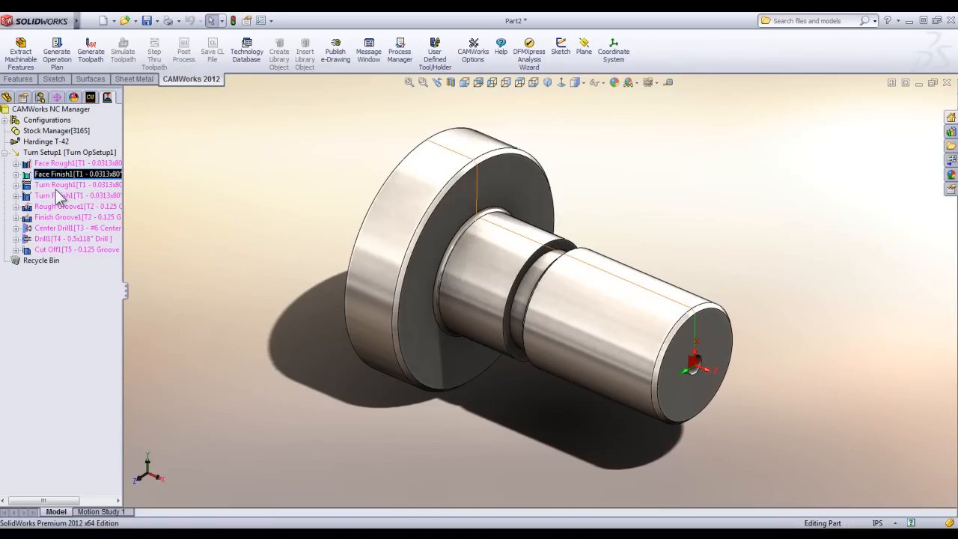
click(61, 185)
click(76, 197)
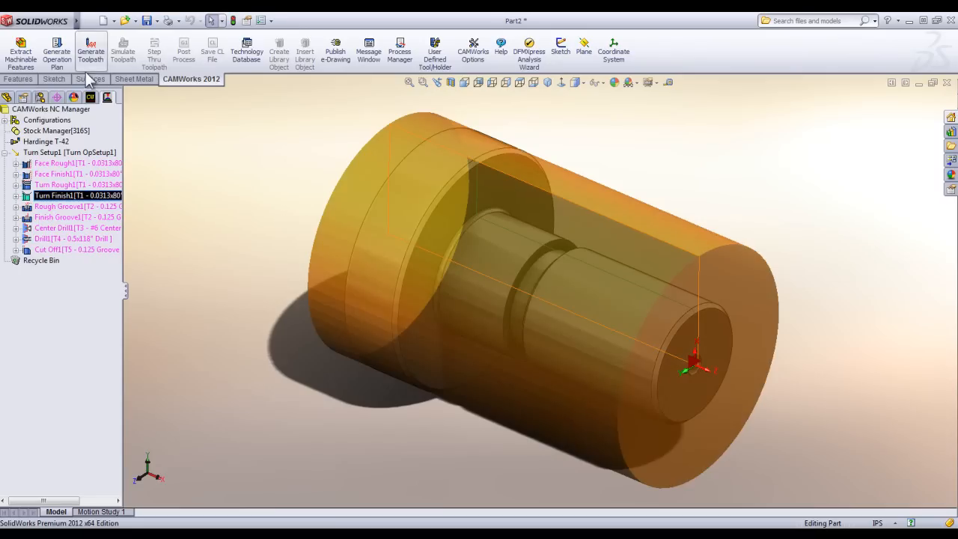
click(93, 57)
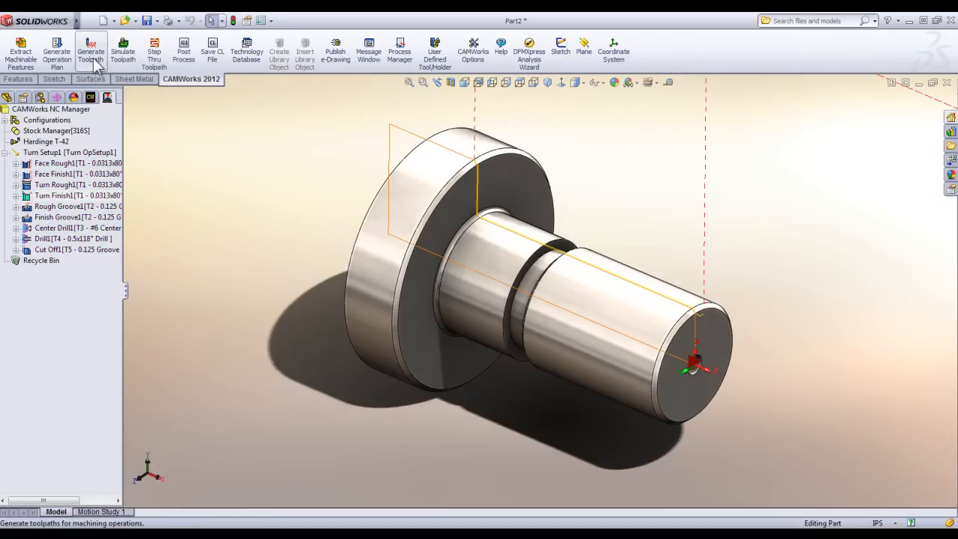
Run the toolpath simulation towards the end, viewing the cut from several sides, and pause it during rough turning.
click(123, 53)
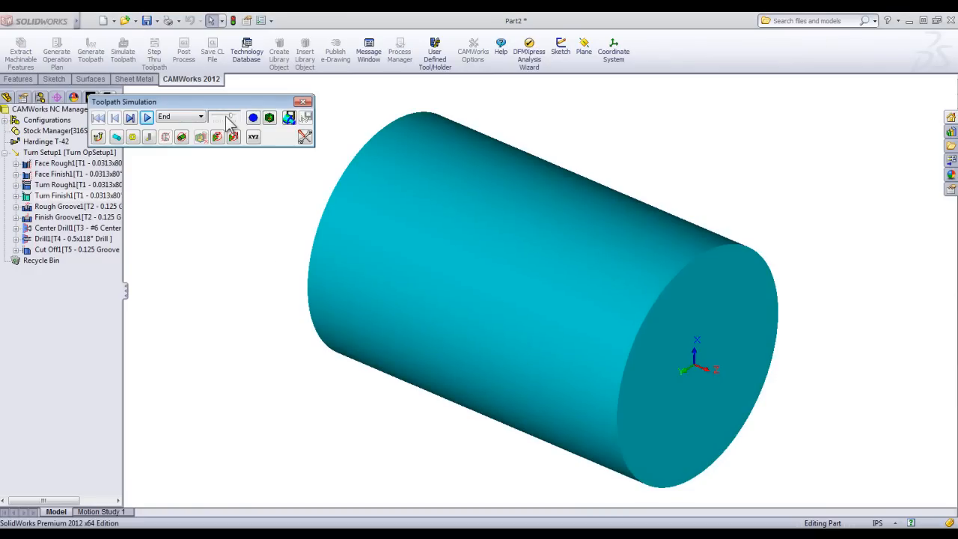
click(147, 118)
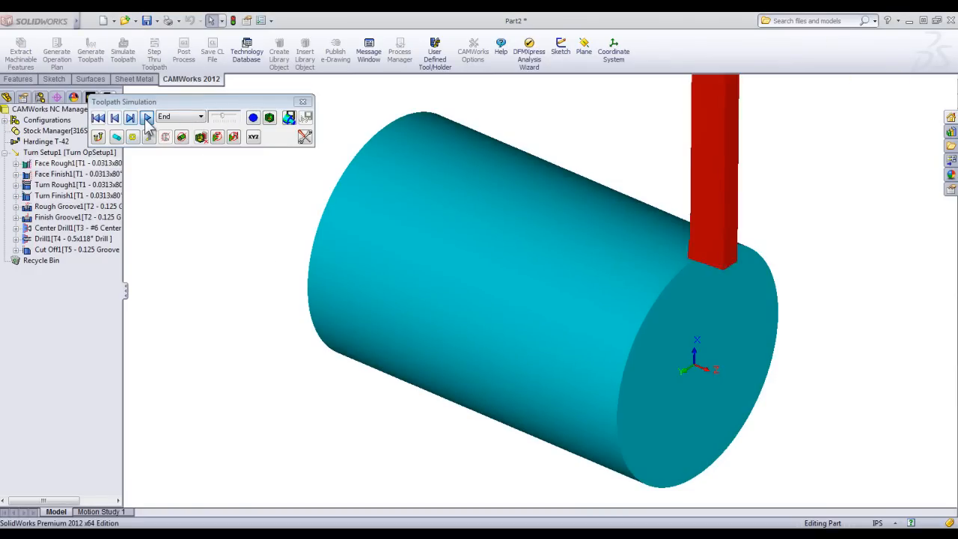
middle_drag(471, 352, 528, 296)
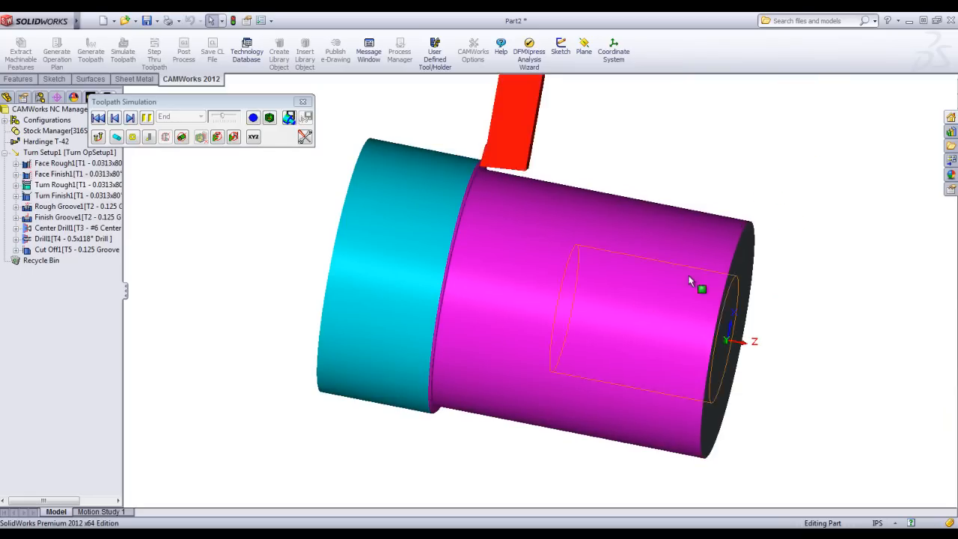
middle_drag(669, 405, 541, 443)
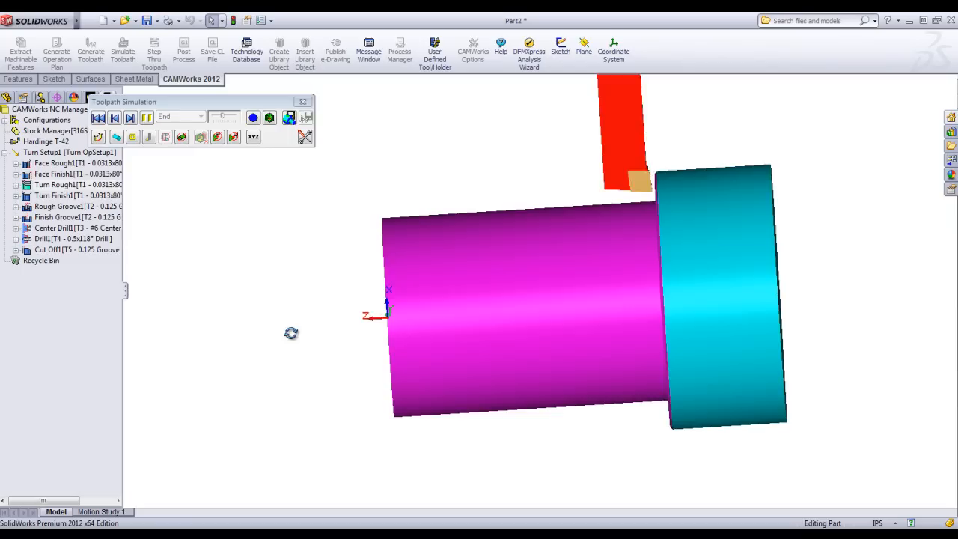
scroll(290, 331, up, 1)
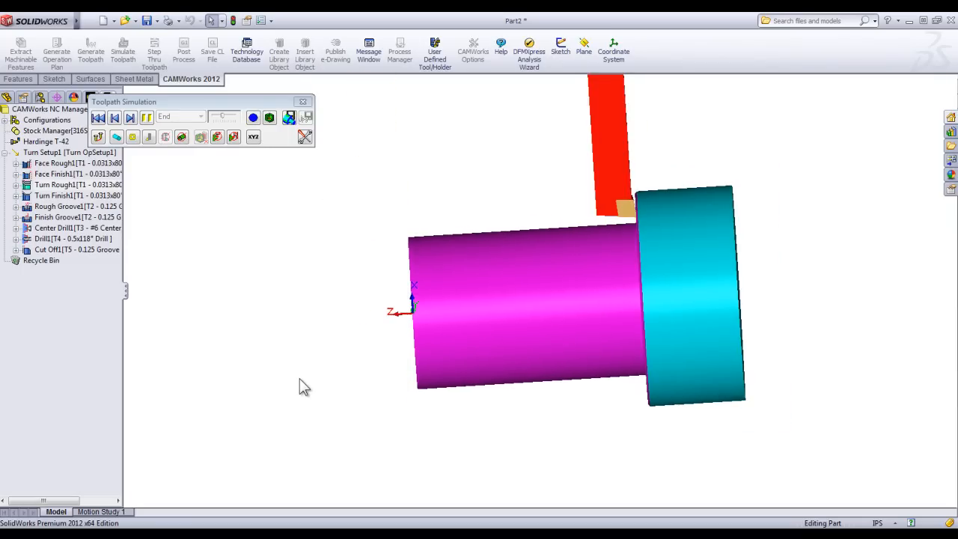
click(149, 118)
Set the simulation to stop at the next operation and run the remaining rough turning and the finish turning.
click(182, 118)
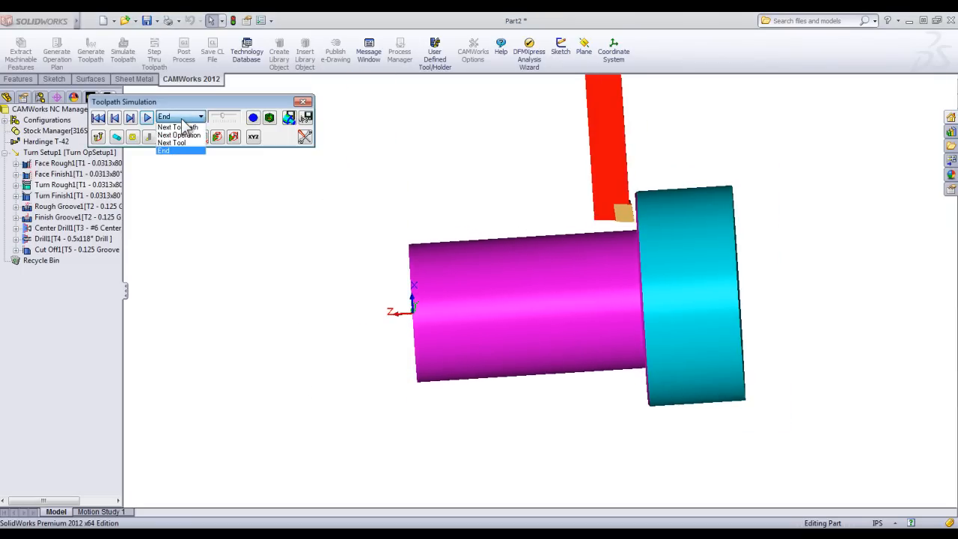
click(173, 135)
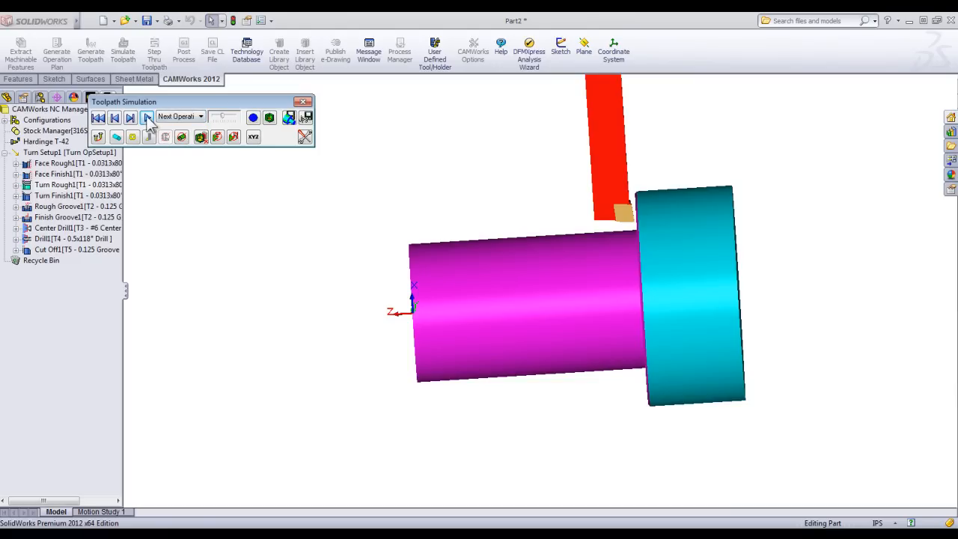
click(147, 118)
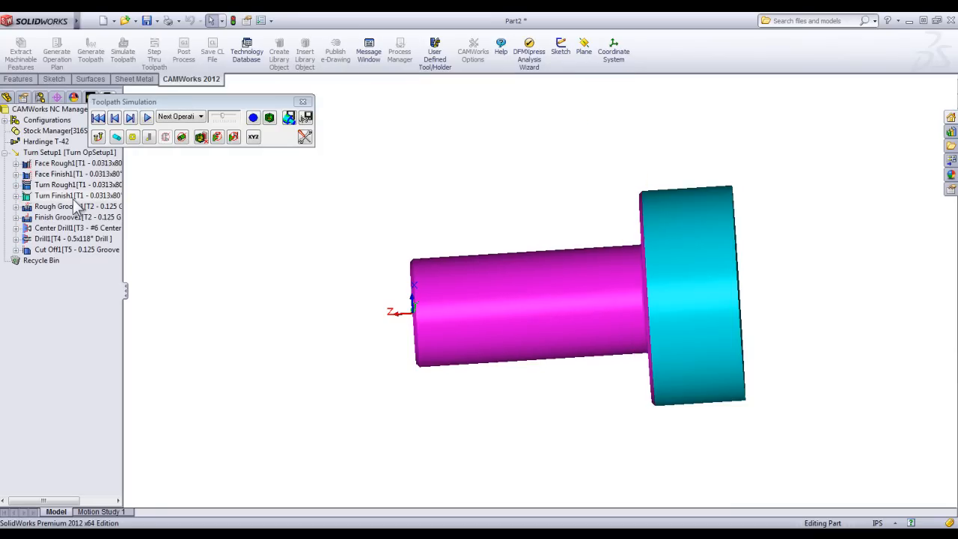
middle_drag(416, 304, 599, 326)
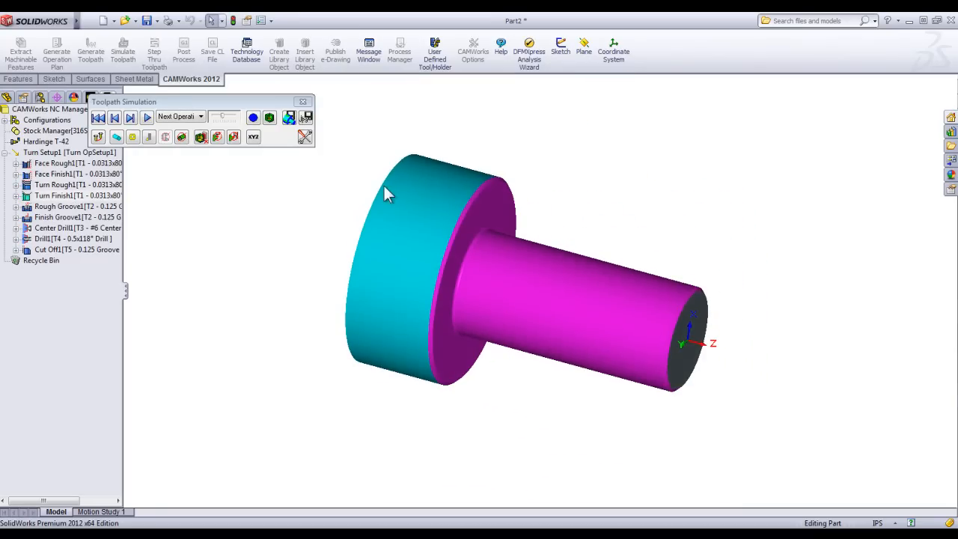
click(149, 118)
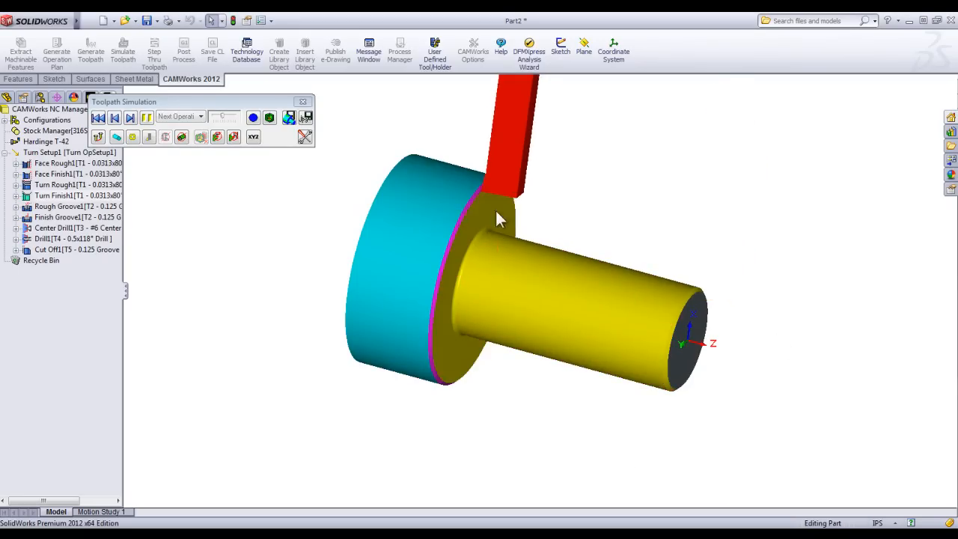
mouse_move(399, 236)
middle_down()
mouse_move(378, 179)
mouse_move(383, 244)
middle_up()
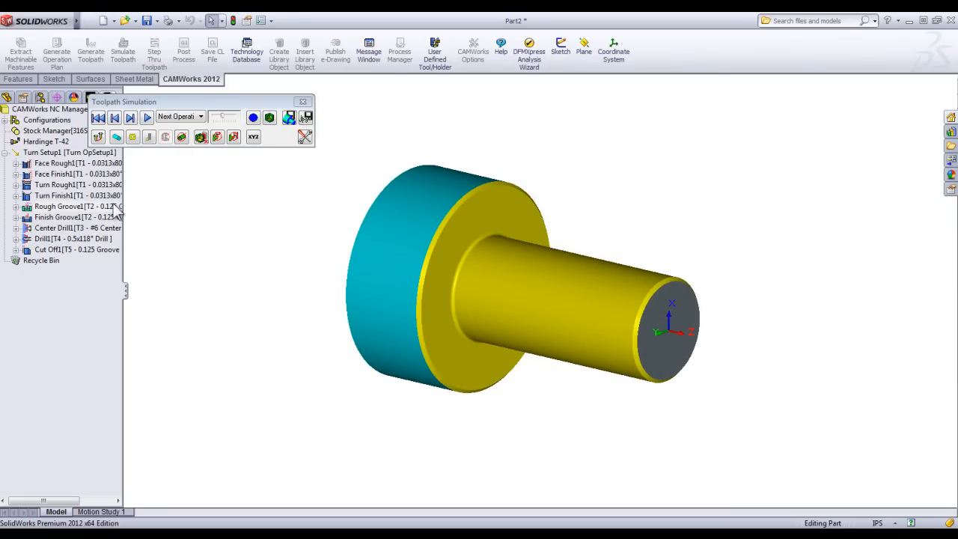
Simulate the rough groove operation and inspect the groove up close.
click(148, 117)
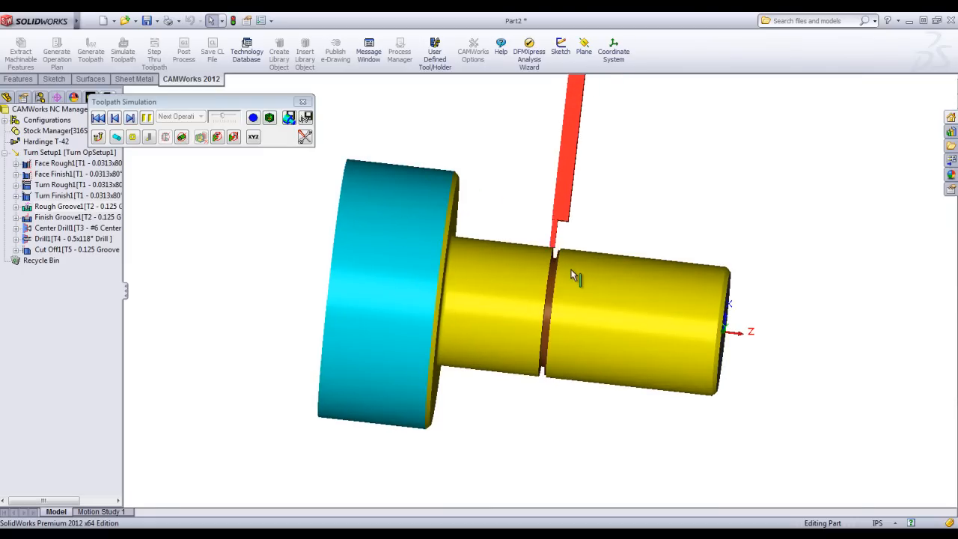
scroll(534, 260, down, 3)
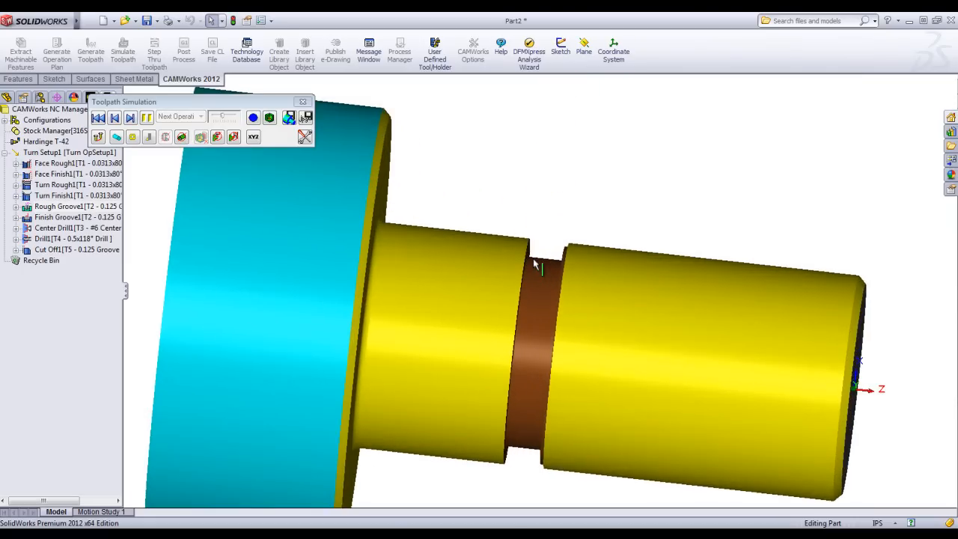
scroll(533, 262, down, 4)
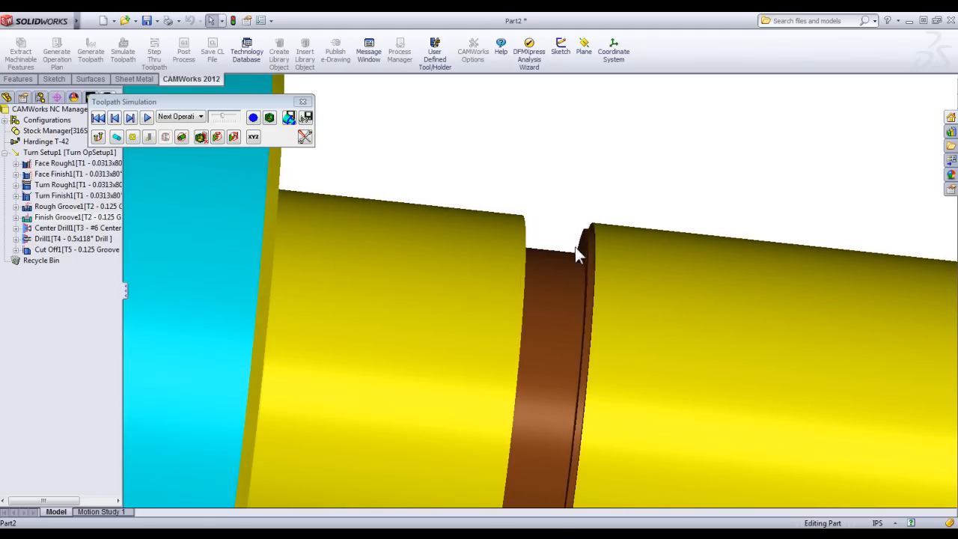
Simulate the finish groove operation up close and view the whole part from an angle.
scroll(560, 296, up, 4)
middle_drag(556, 317, 545, 328)
scroll(546, 294, down, 3)
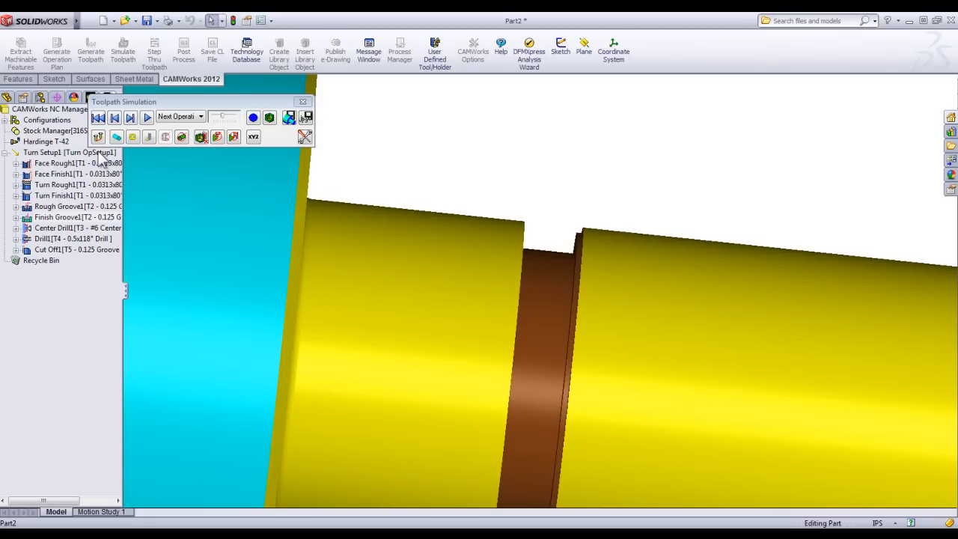
click(146, 118)
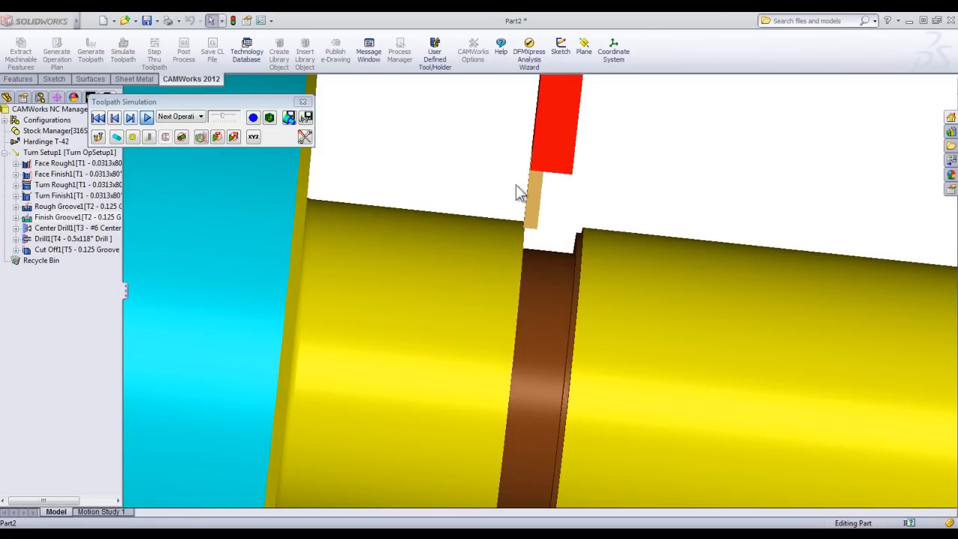
scroll(588, 315, up, 5)
middle_drag(588, 316, 551, 364)
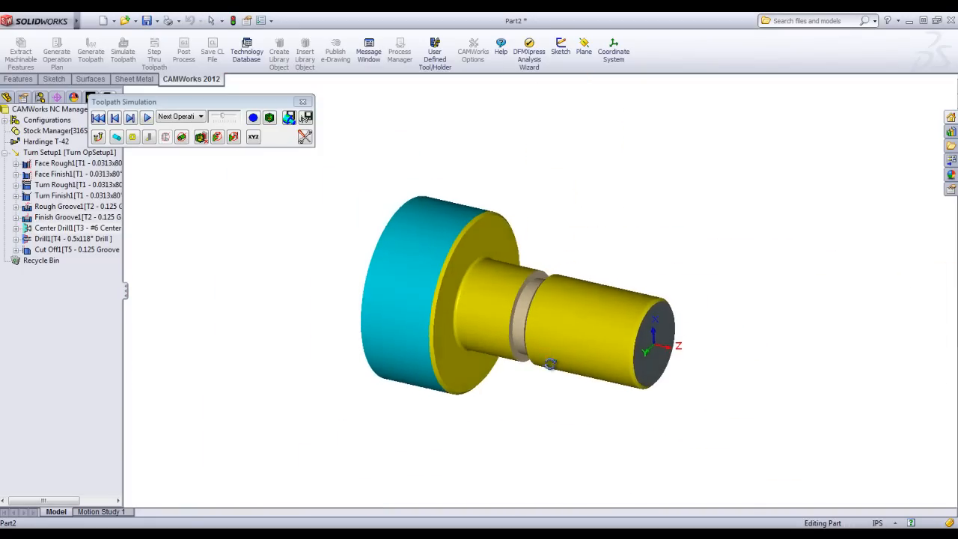
Run the simulation through the center drill, drill and cut-off operations, and close the simulation.
click(147, 117)
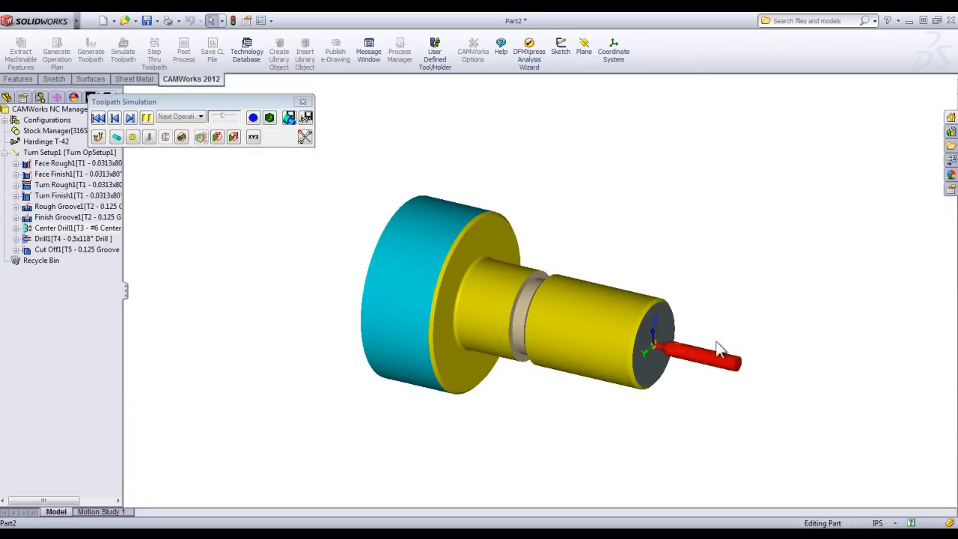
click(147, 118)
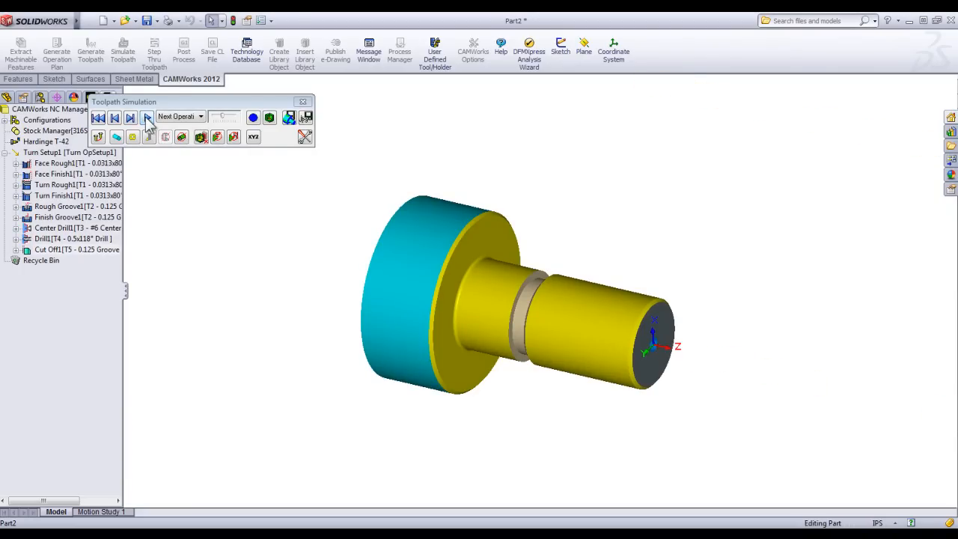
click(147, 119)
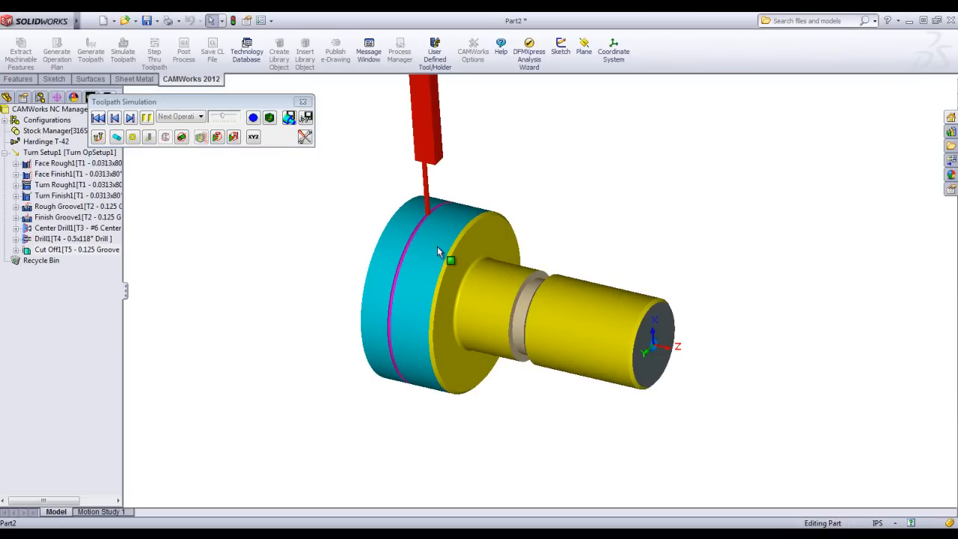
click(303, 101)
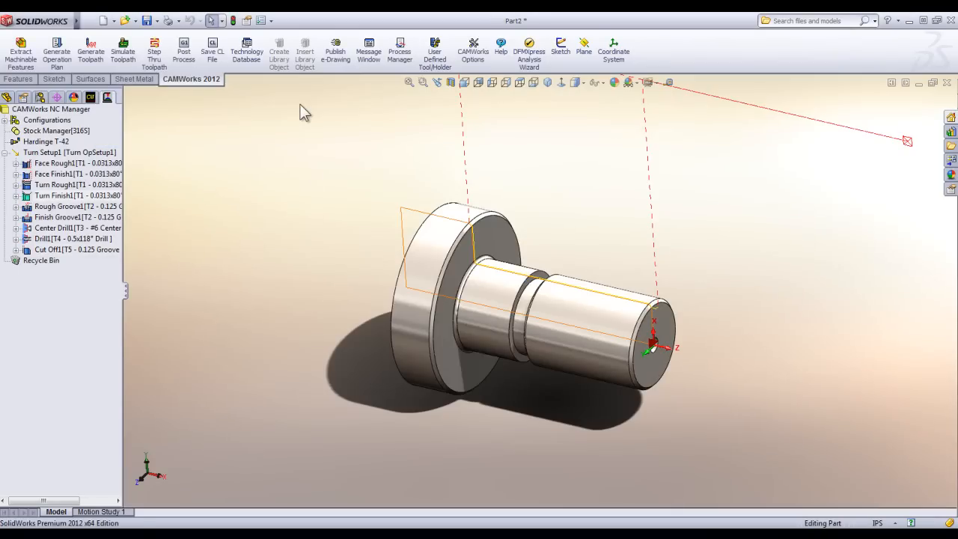
Suppress the Cut Off1 operation and unsuppress it again.
right_click(76, 250)
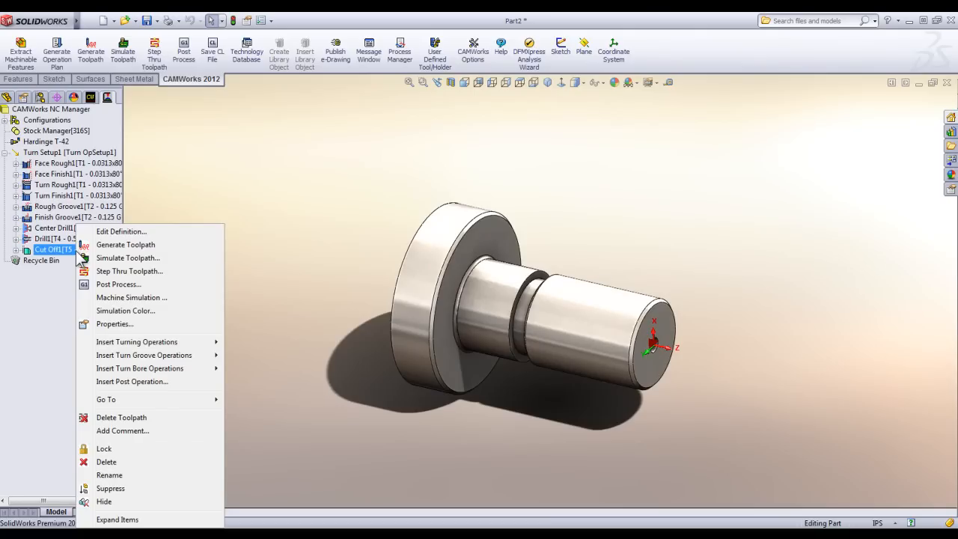
click(127, 487)
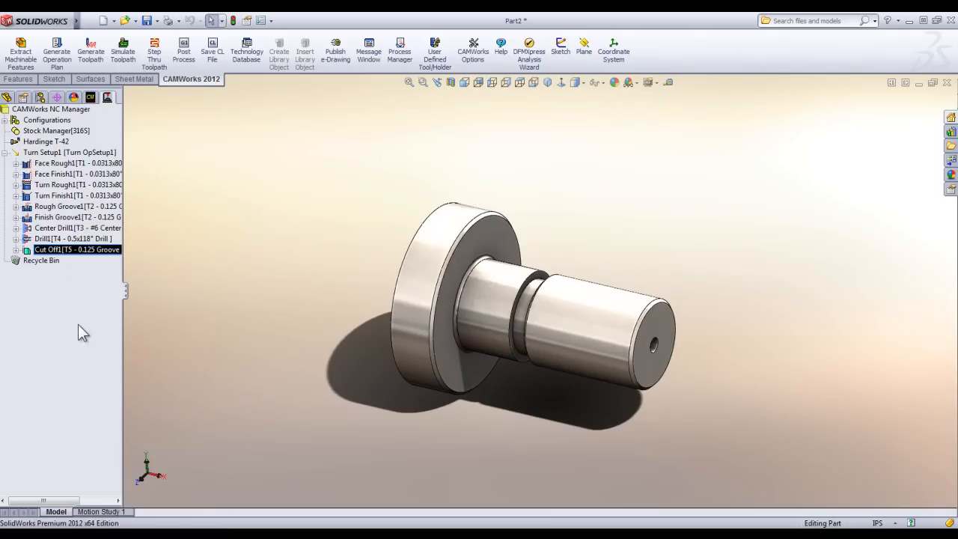
right_click(100, 263)
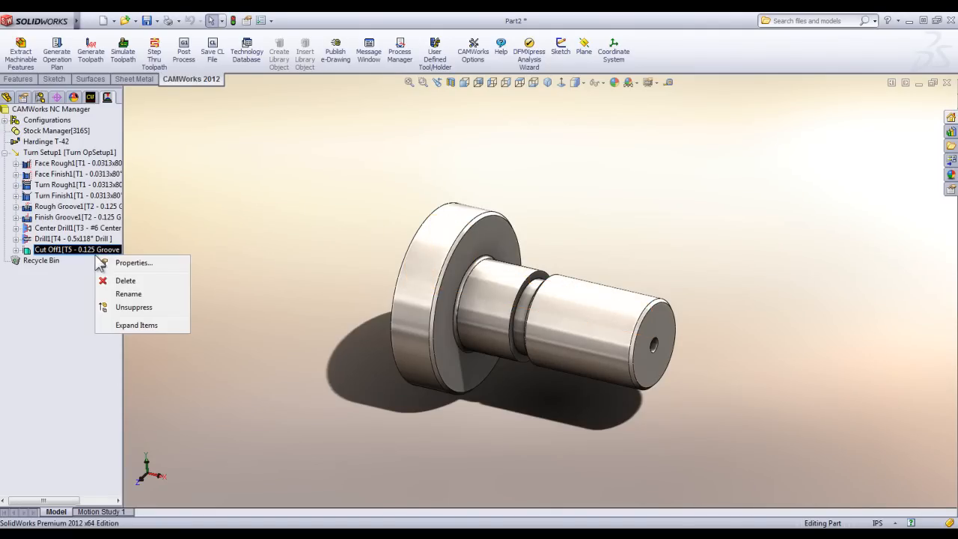
click(142, 309)
click(175, 260)
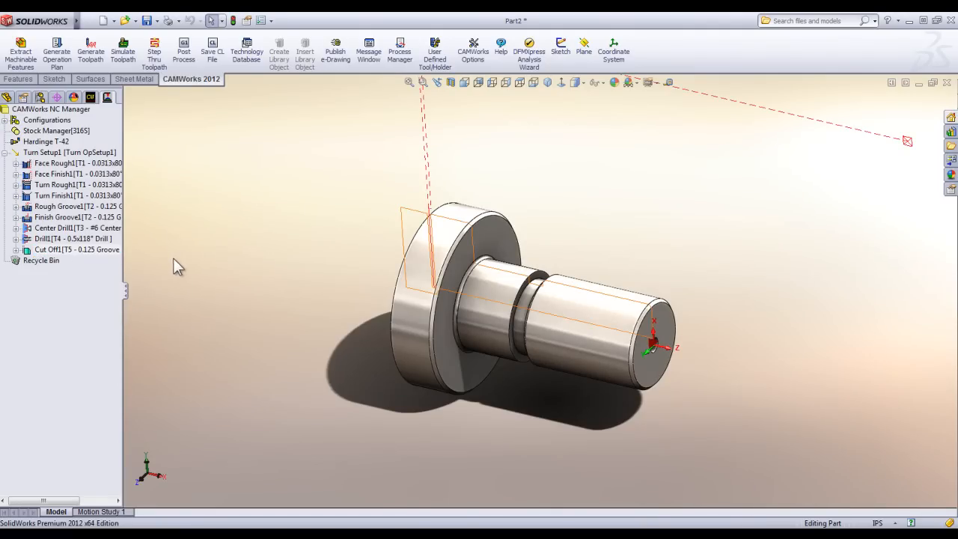
Delete the Cut Off1 operation with its dependent items and try to restore it from the Recycle Bin.
right_click(66, 250)
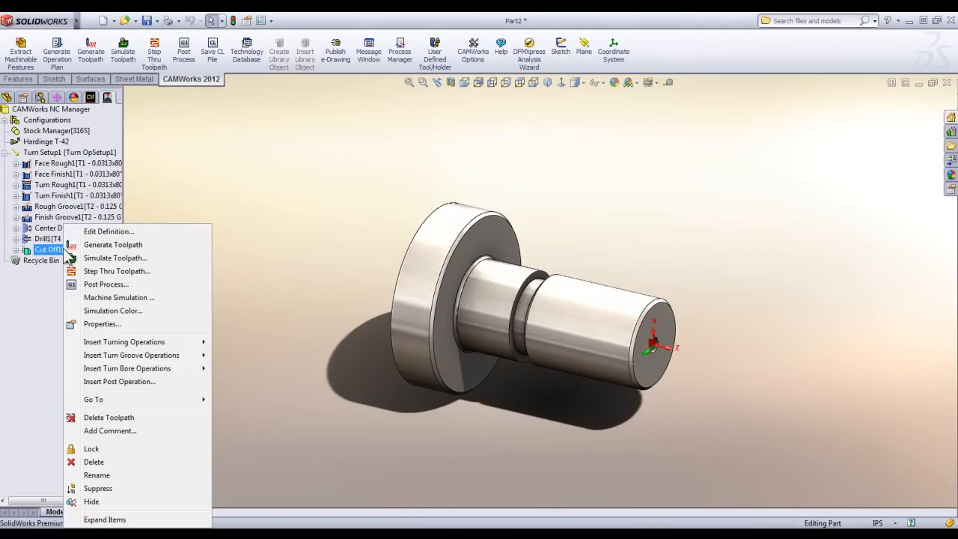
click(112, 462)
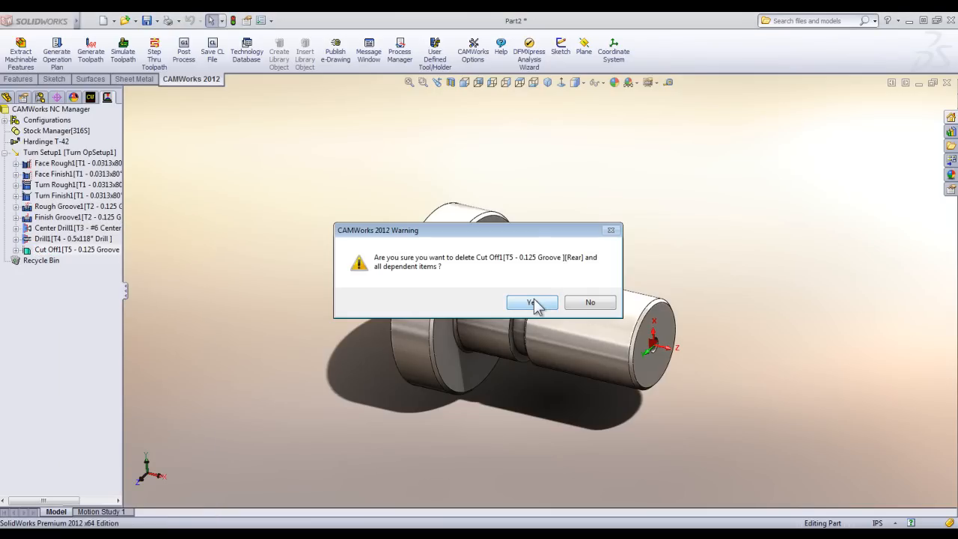
click(531, 303)
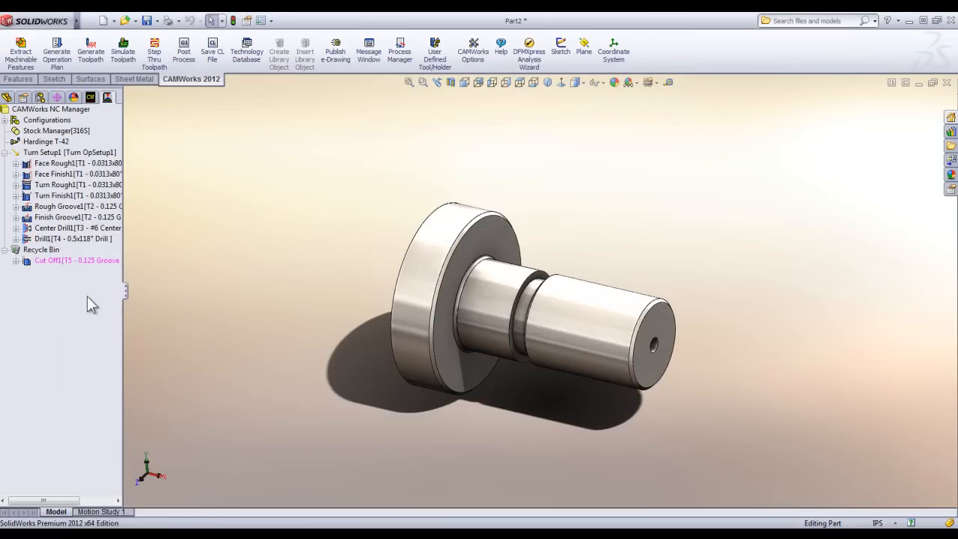
right_click(65, 264)
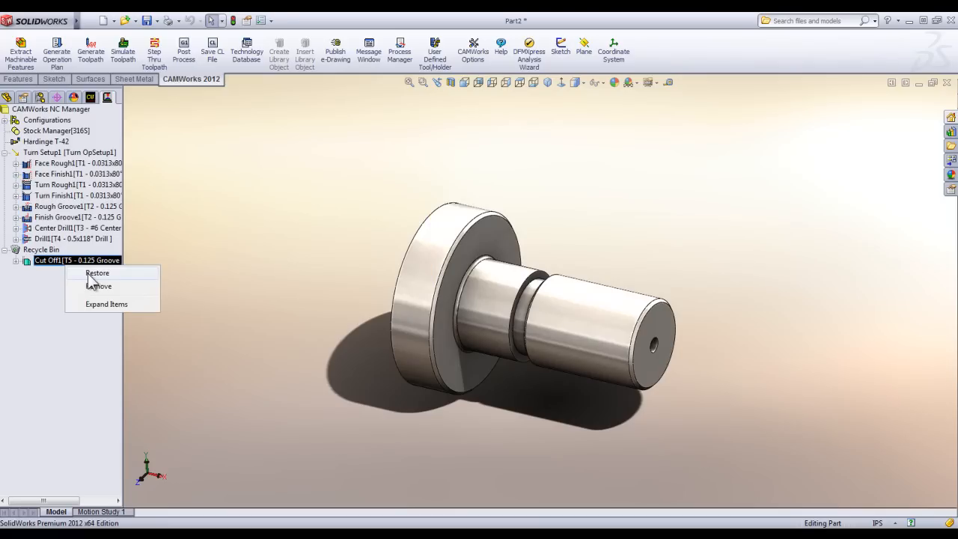
click(90, 274)
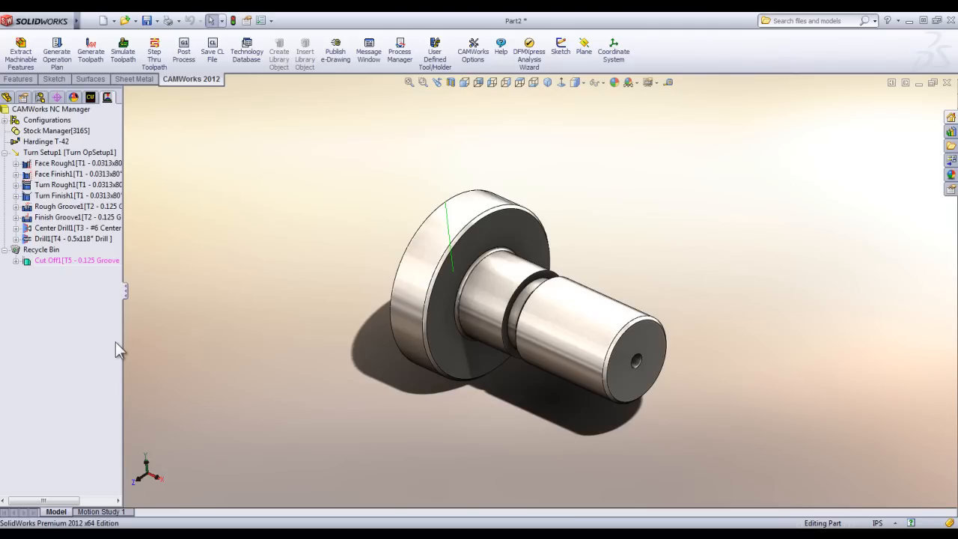
middle_drag(391, 307, 414, 308)
scroll(584, 296, down, 2)
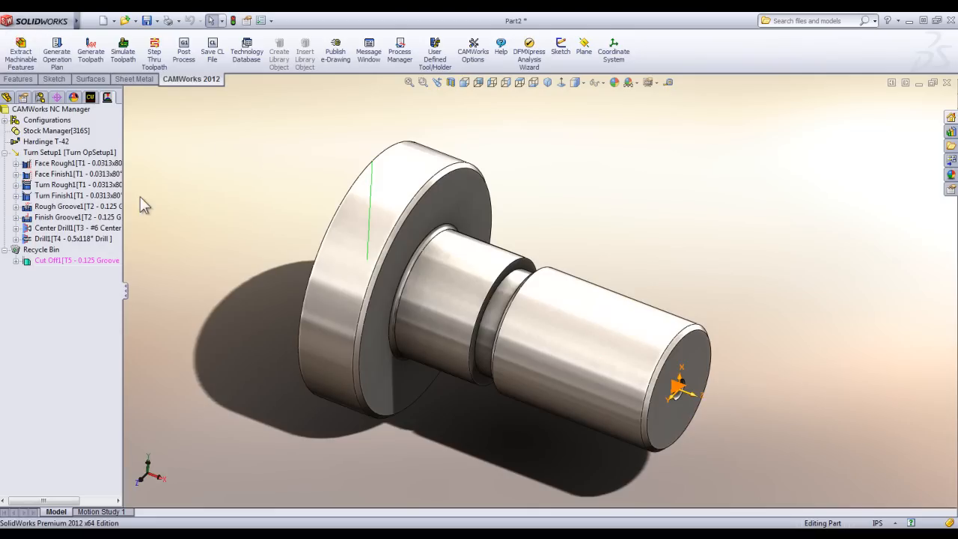
middle_drag(177, 232, 293, 179)
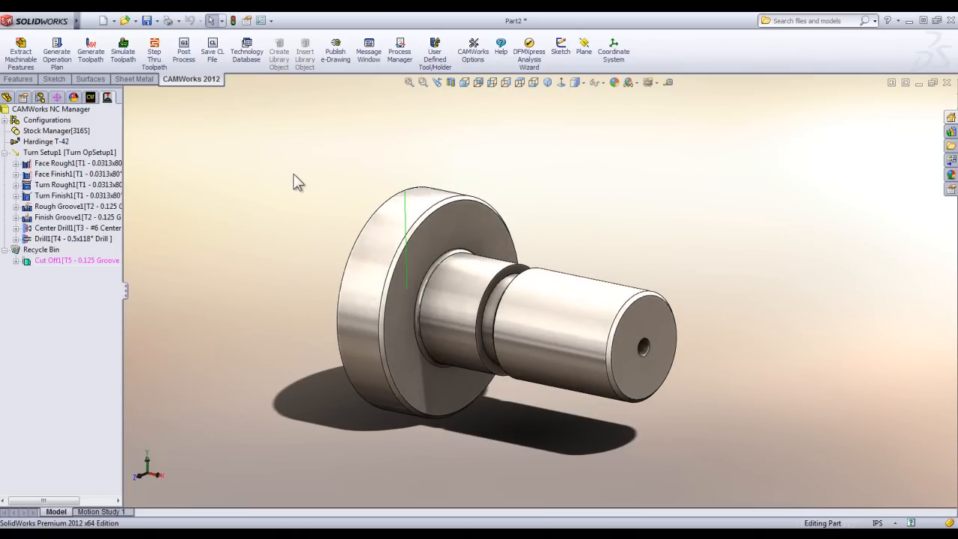
Duplicate the part's Default configuration and make the copy the active configuration.
click(39, 98)
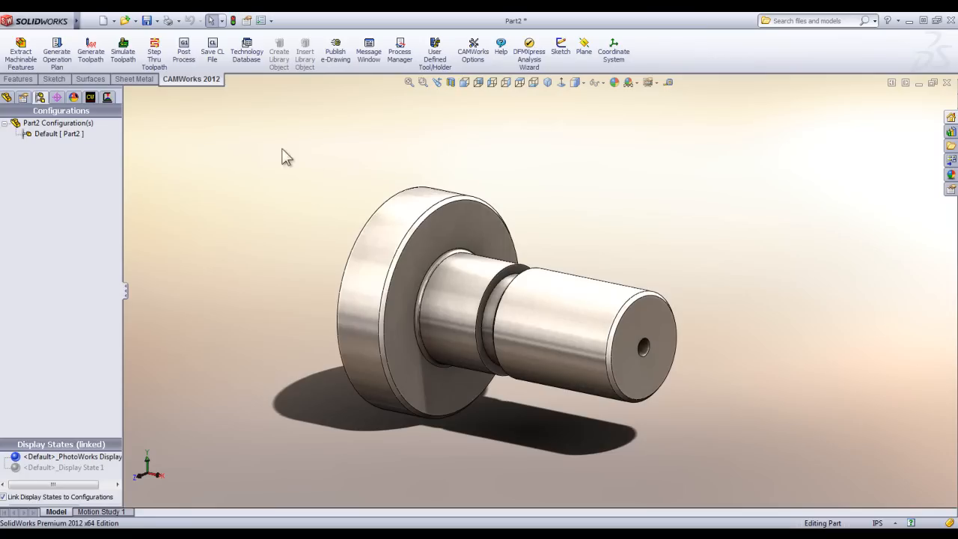
middle_drag(282, 150, 312, 180)
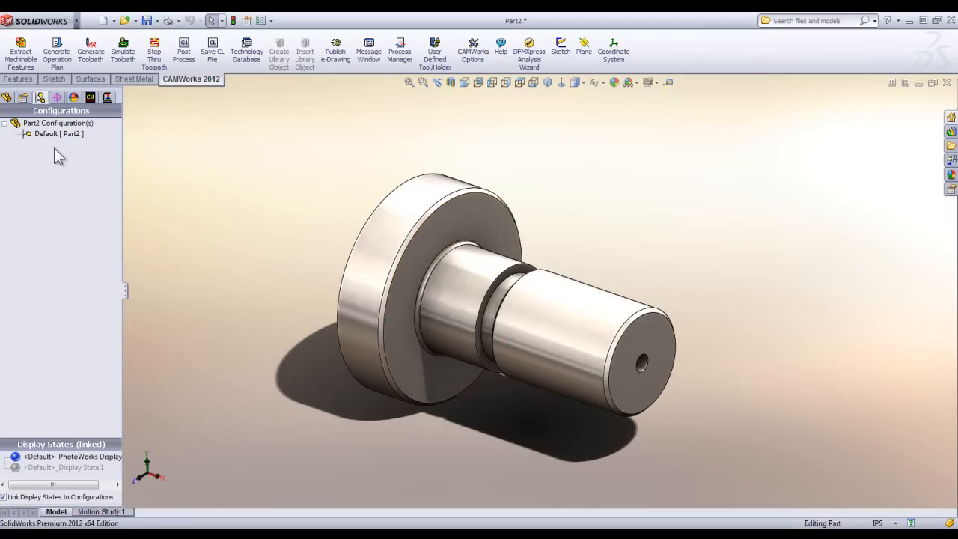
click(35, 134)
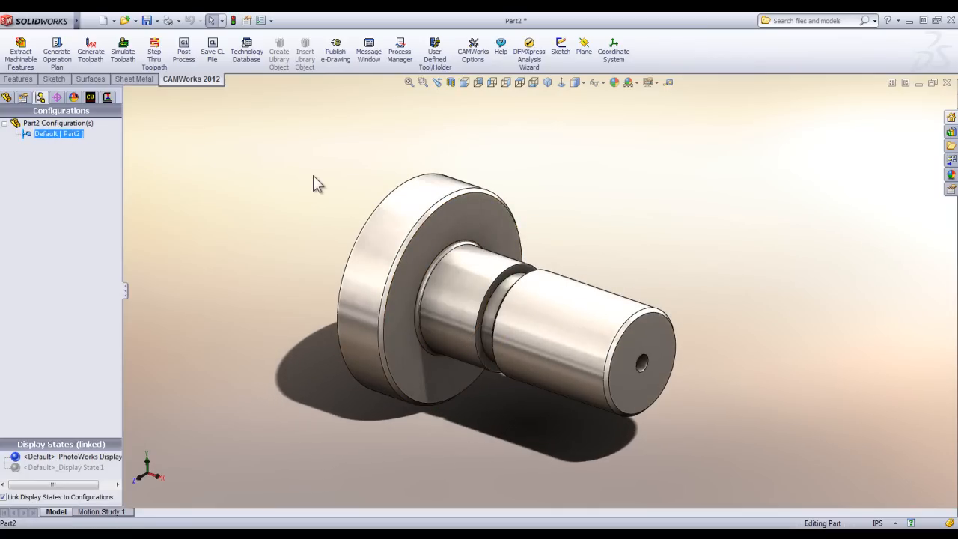
key(ctrl+v)
click(54, 137)
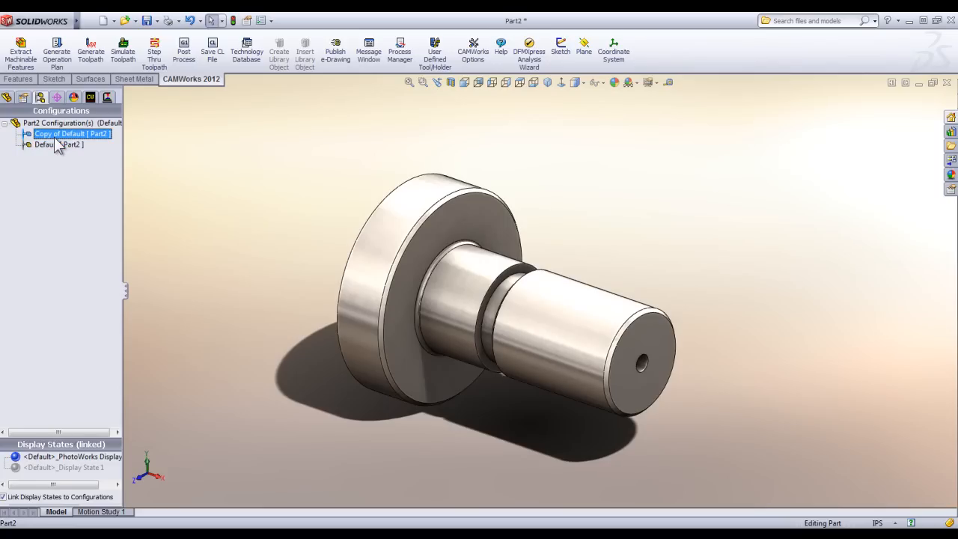
double_click(56, 137)
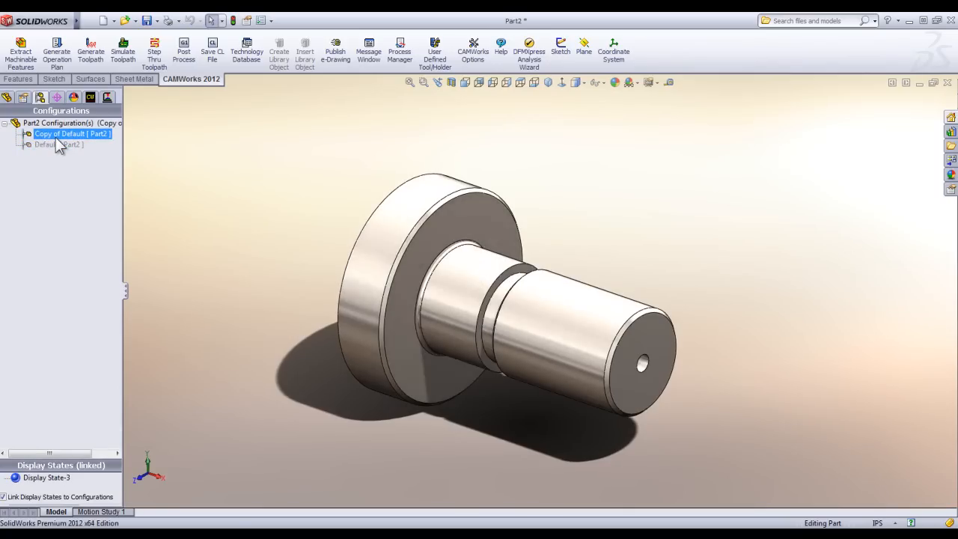
Rename the copied configuration as With Tap.
click(55, 136)
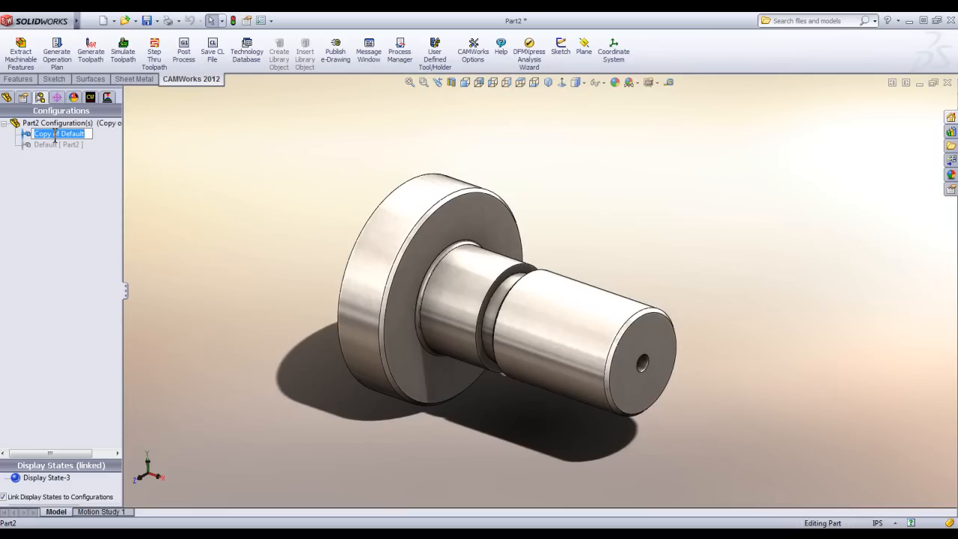
text(With Tap)
click(197, 152)
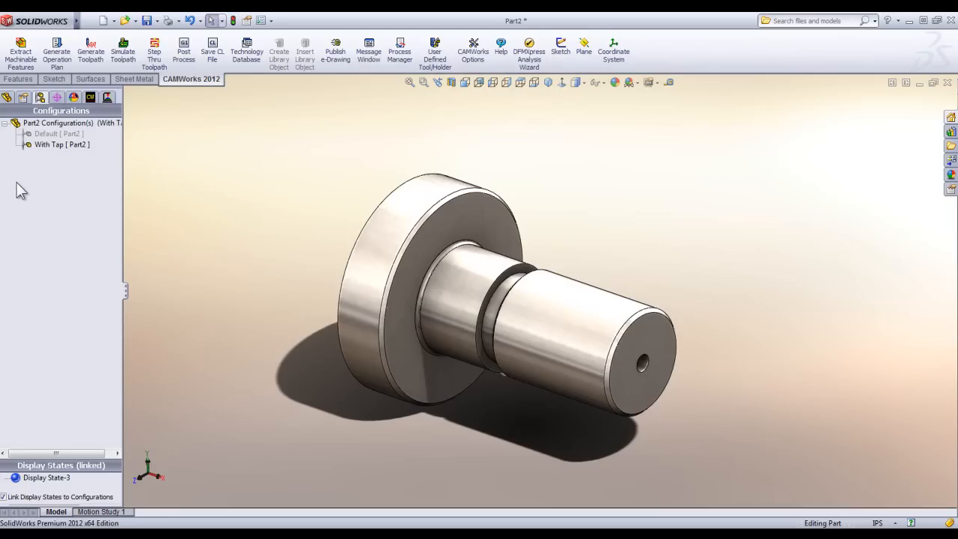
Start a new reference plane with the Top plane as its first reference.
click(20, 60)
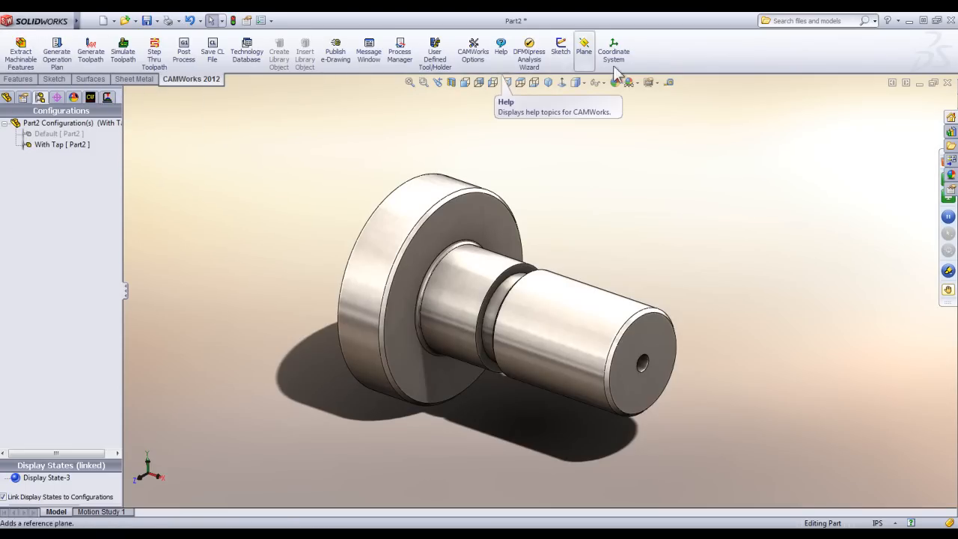
click(584, 52)
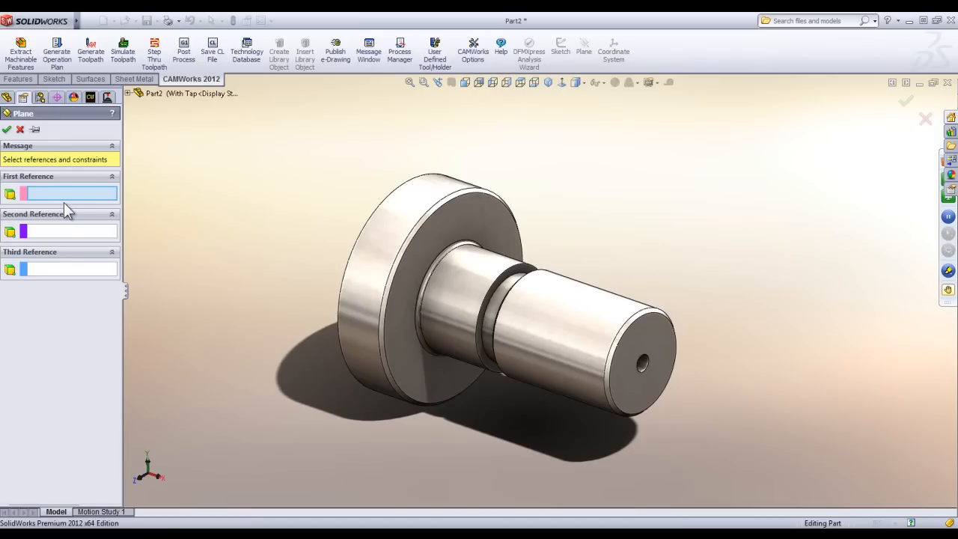
click(129, 93)
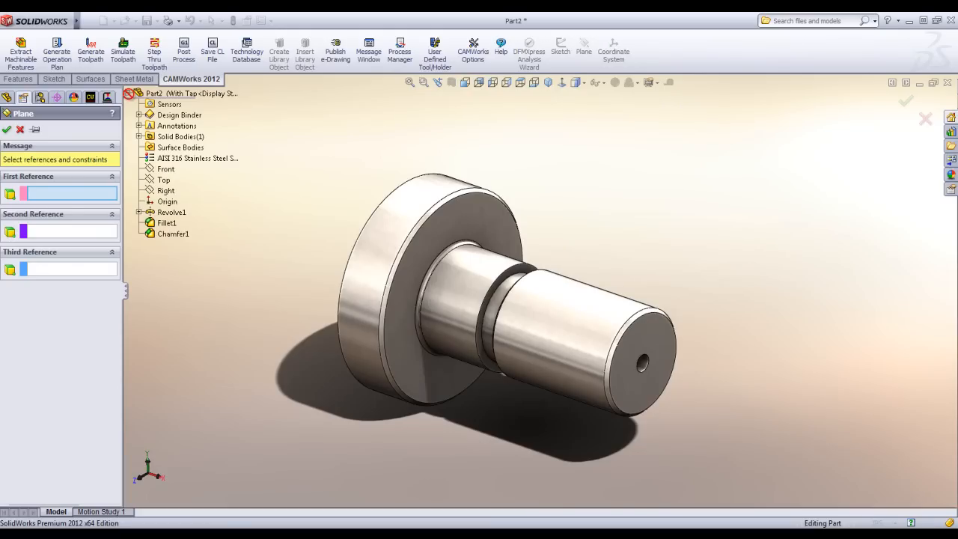
click(163, 181)
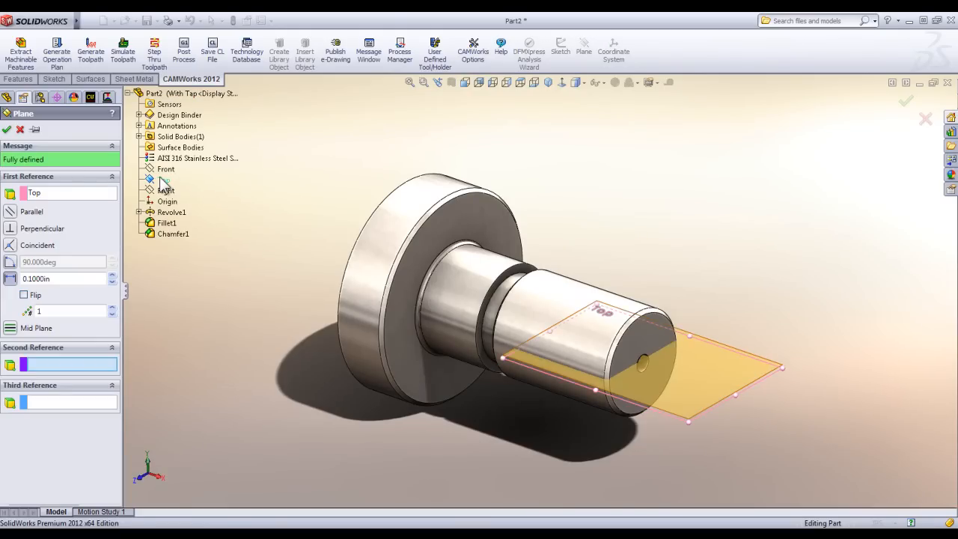
Show the temporary axes and use the shaft's central axis as the plane's second reference.
mouse_move(58, 18)
click(90, 21)
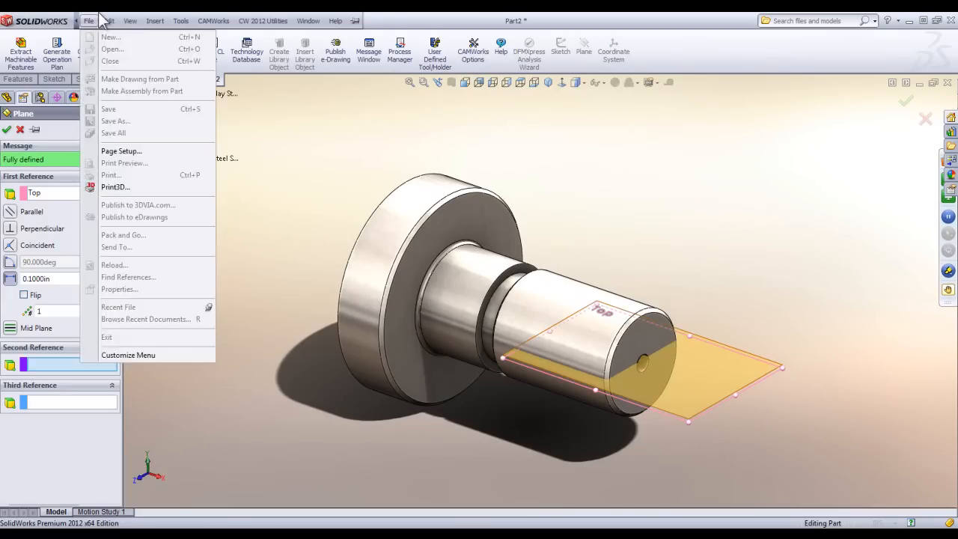
click(130, 21)
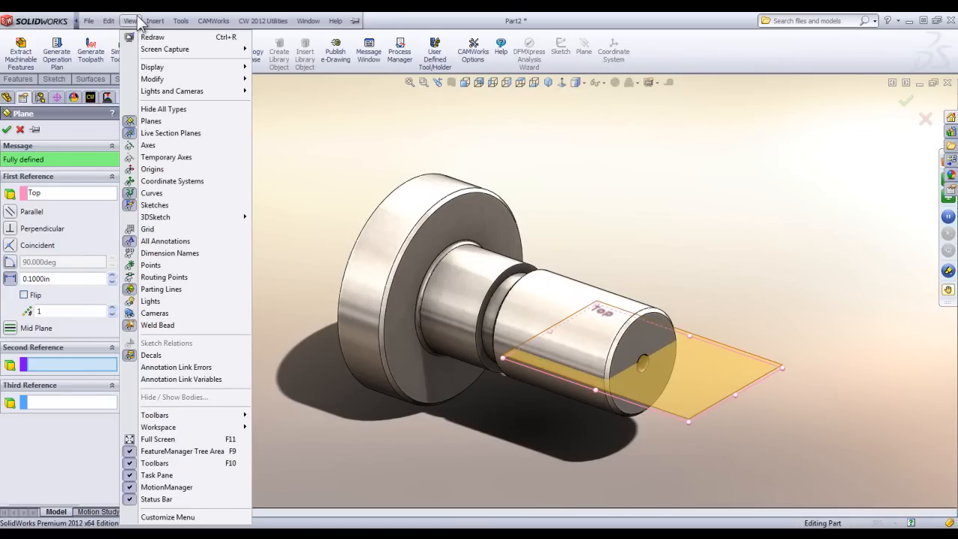
click(147, 152)
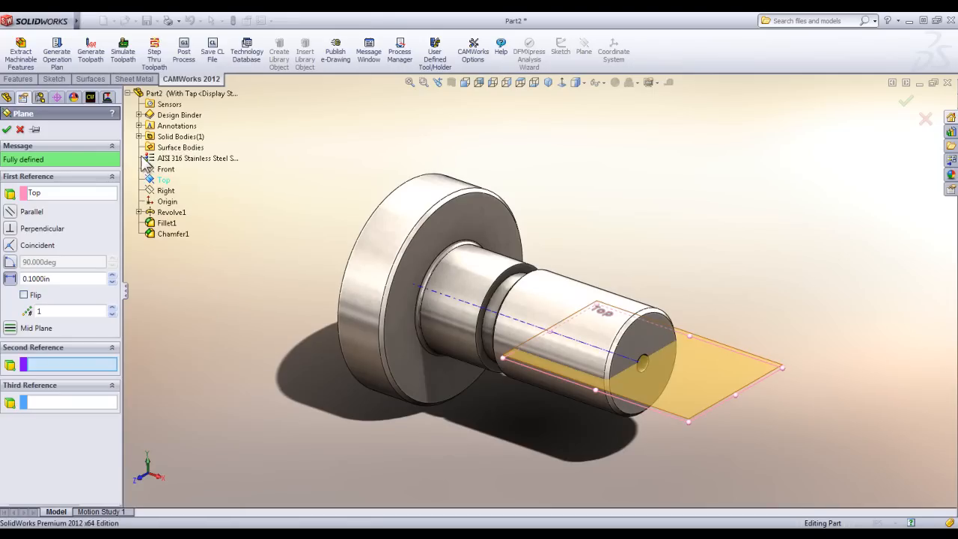
click(535, 327)
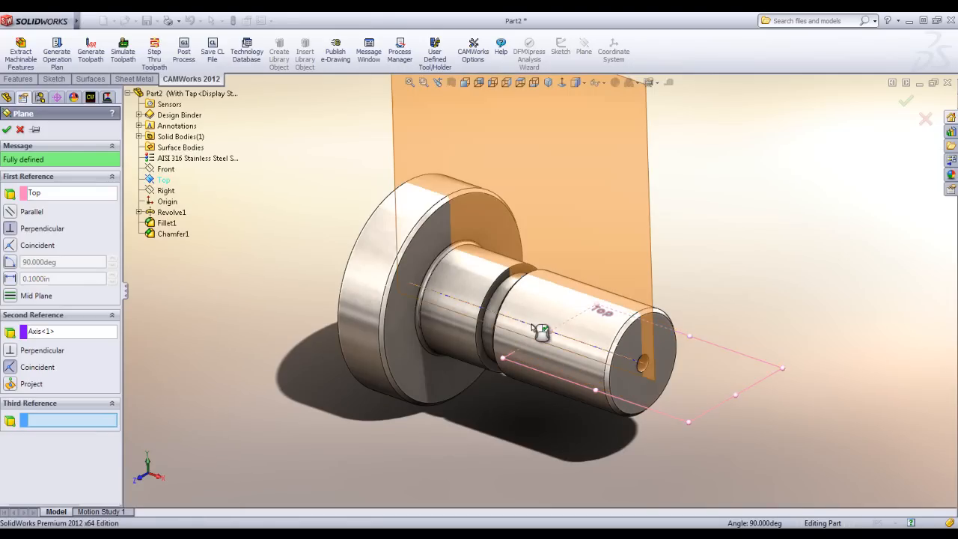
Set the new plane's angle to the Top plane to 30 degrees and create it.
click(10, 261)
double_click(64, 262)
text(30)
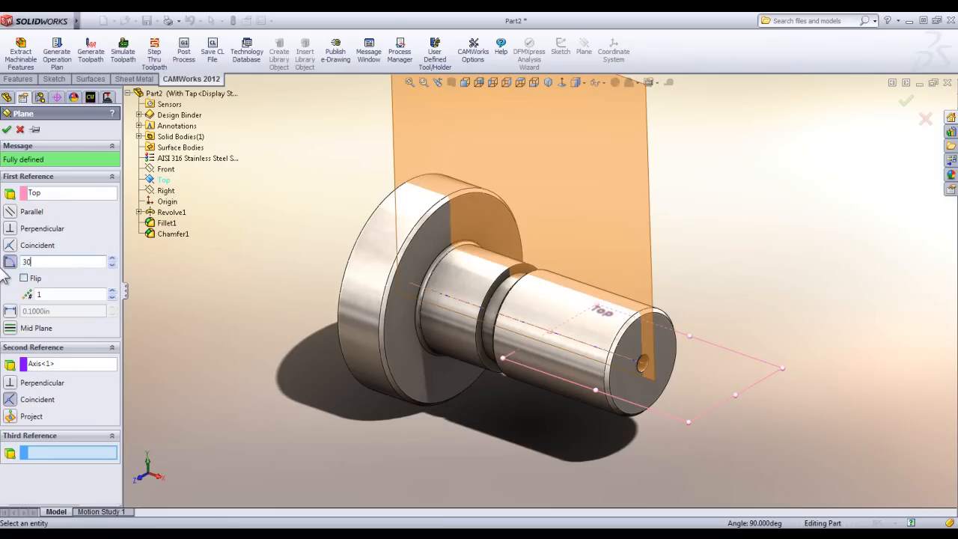
click(6, 129)
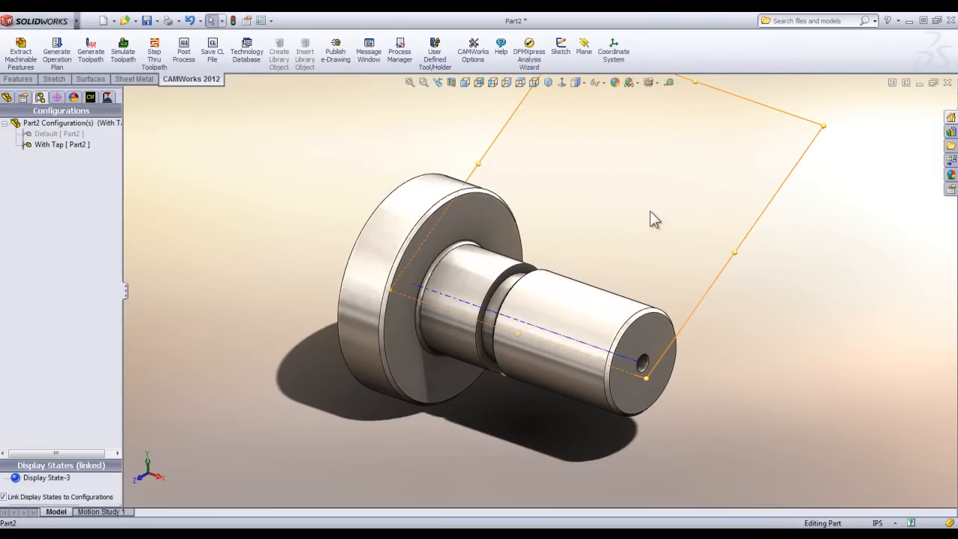
Sketch a corner rectangle on the new angled plane, straddling the axis over the shaft's end section.
key(s)
click(71, 51)
click(571, 331)
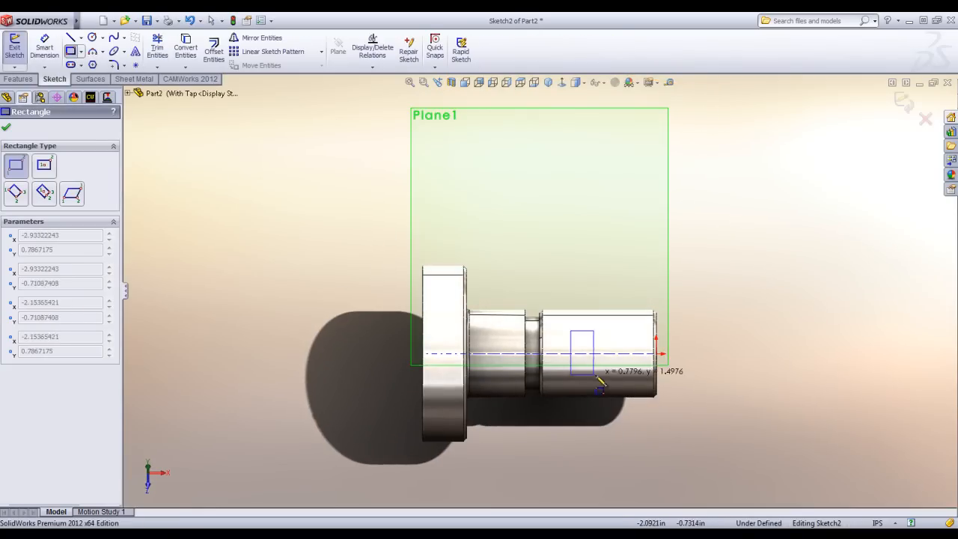
click(622, 374)
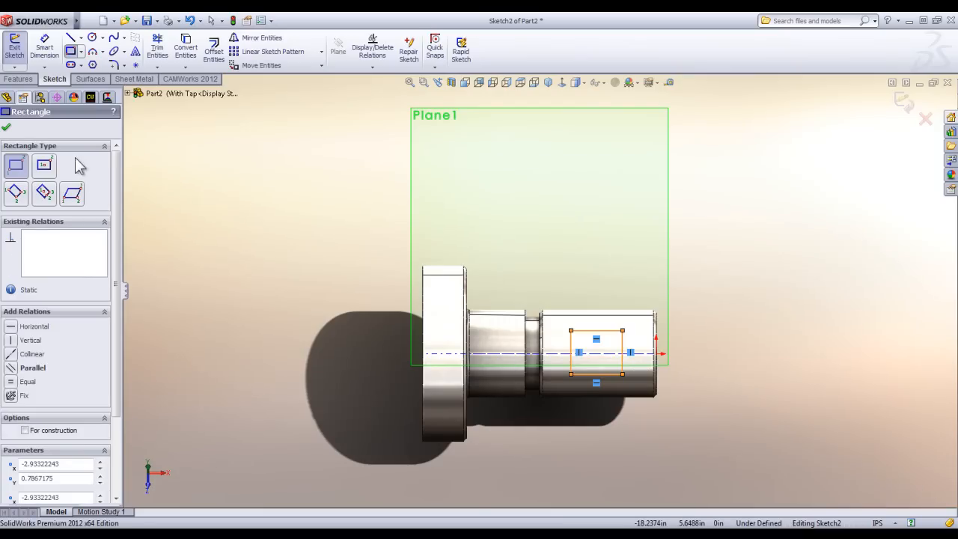
click(11, 129)
Start a boss extrusion of the rectangle, beginning from the cylindrical face of the shaft's end section.
click(6, 97)
click(18, 78)
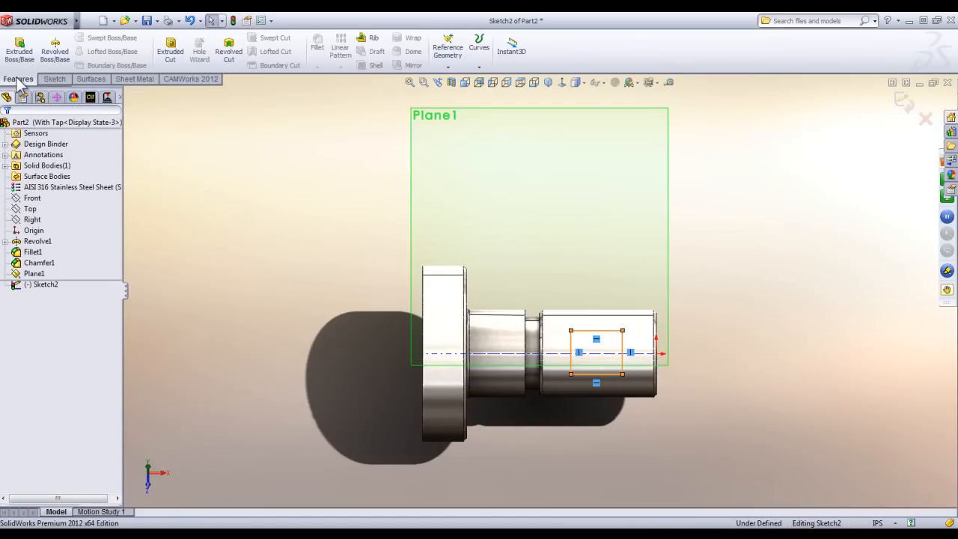
click(20, 49)
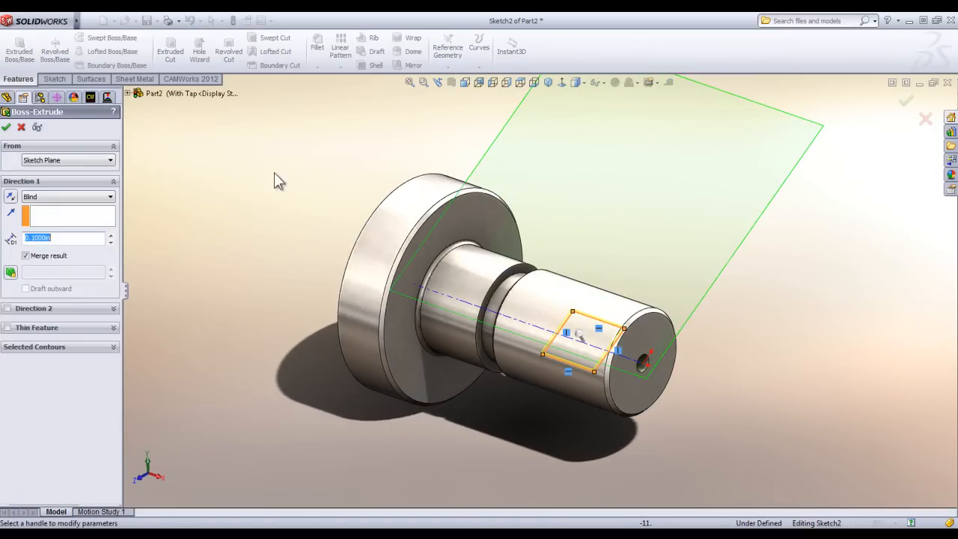
click(47, 163)
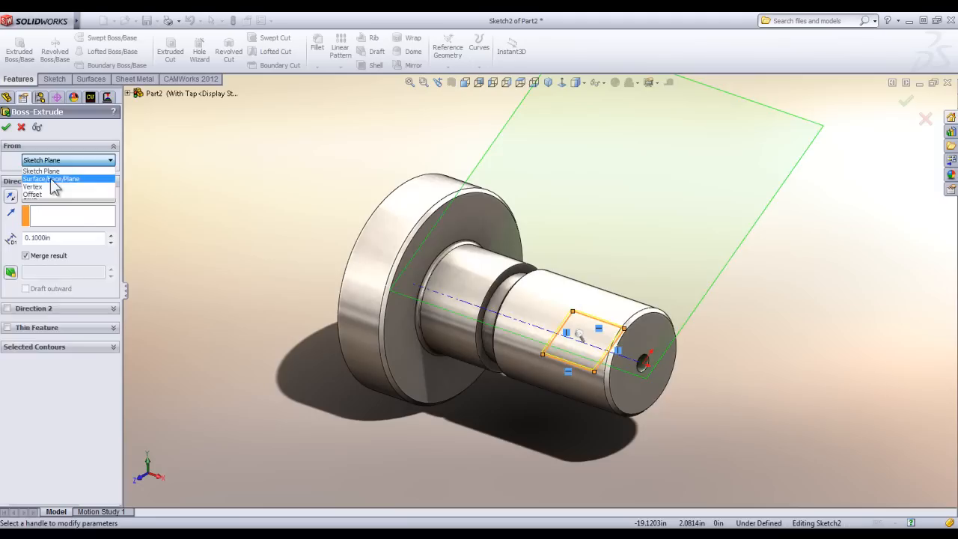
click(47, 178)
click(546, 313)
scroll(615, 367, down, 5)
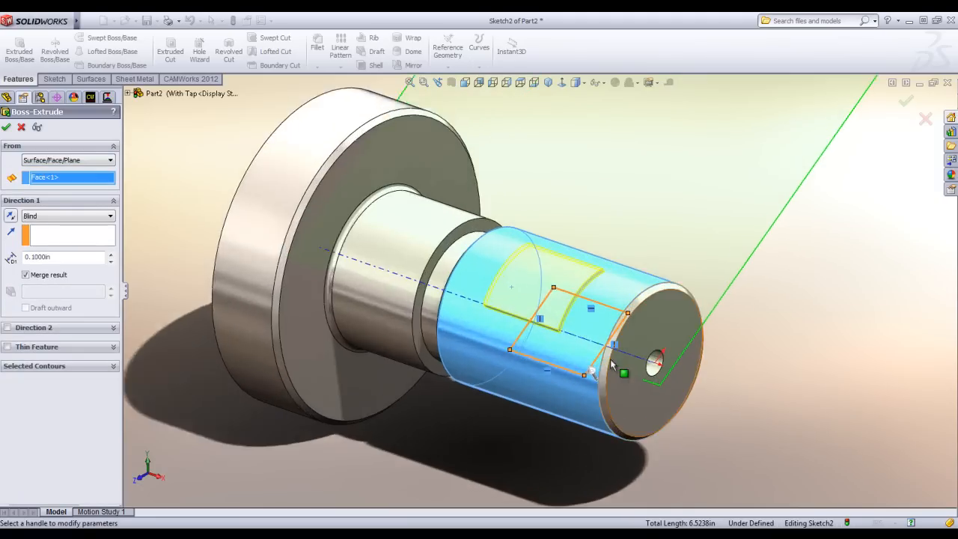
Set the boss extrusion's blind depth to 0.4 in and create the raised pad on the shaft.
middle_drag(579, 334, 534, 312)
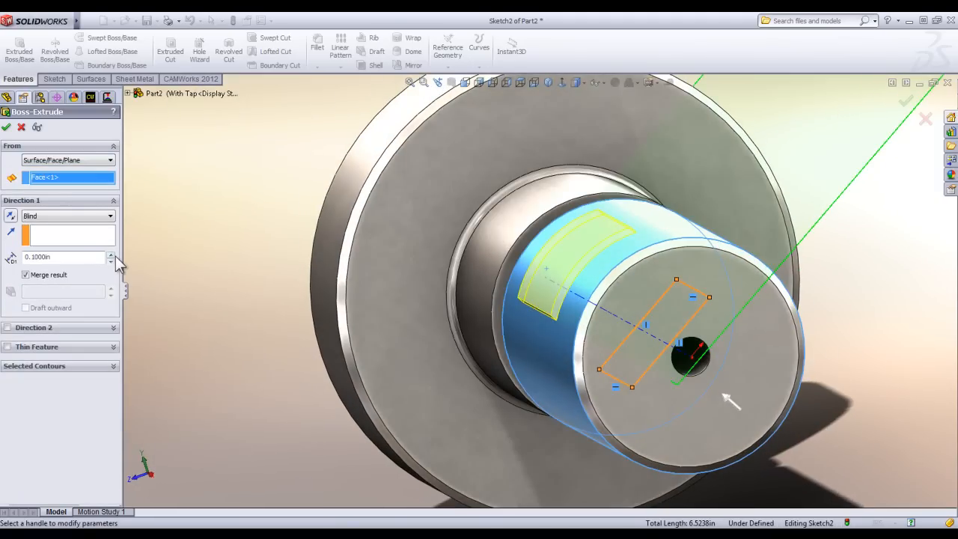
click(110, 254)
click(111, 253)
click(111, 254)
click(6, 127)
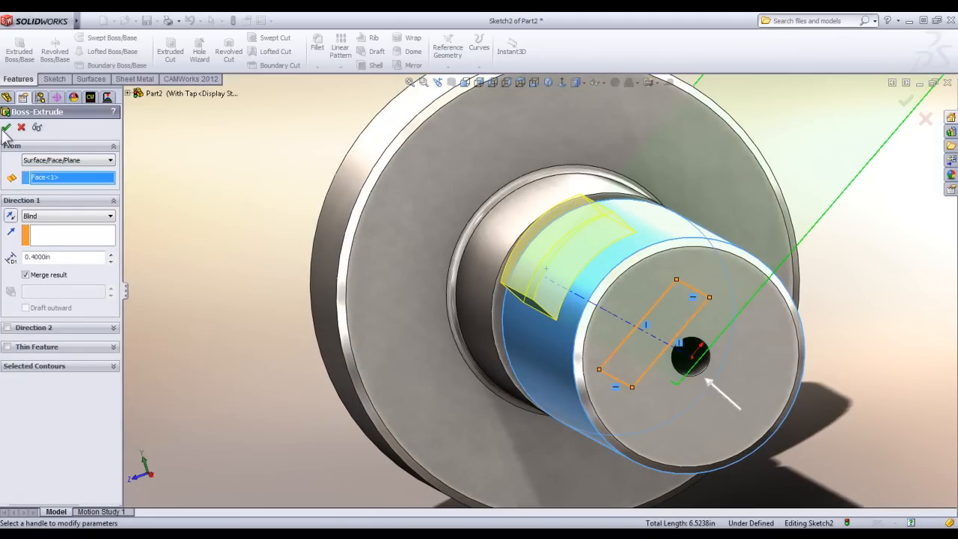
scroll(338, 332, up, 5)
middle_drag(517, 316, 552, 364)
middle_drag(373, 309, 376, 324)
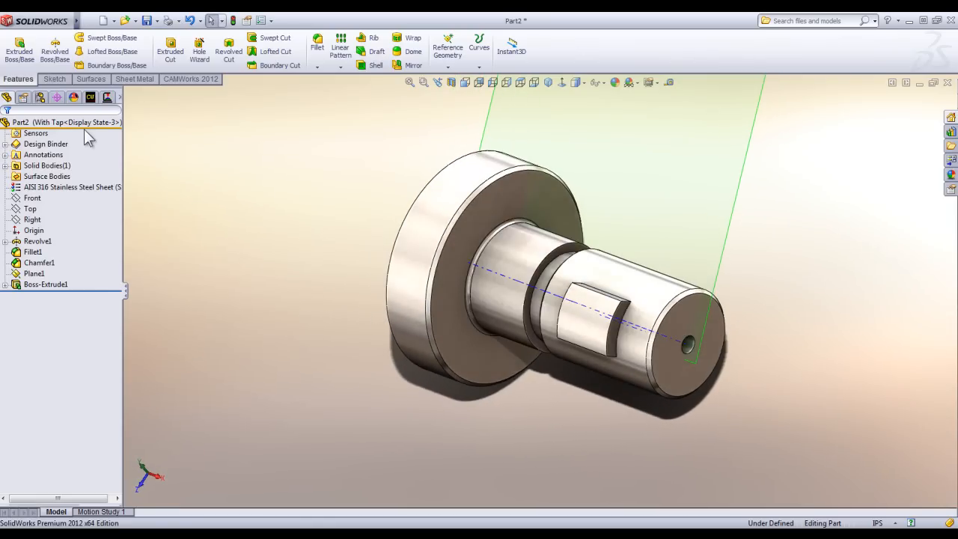
Add a new CAMWorks configuration for the With Tap configuration instead of copying the existing one.
click(41, 97)
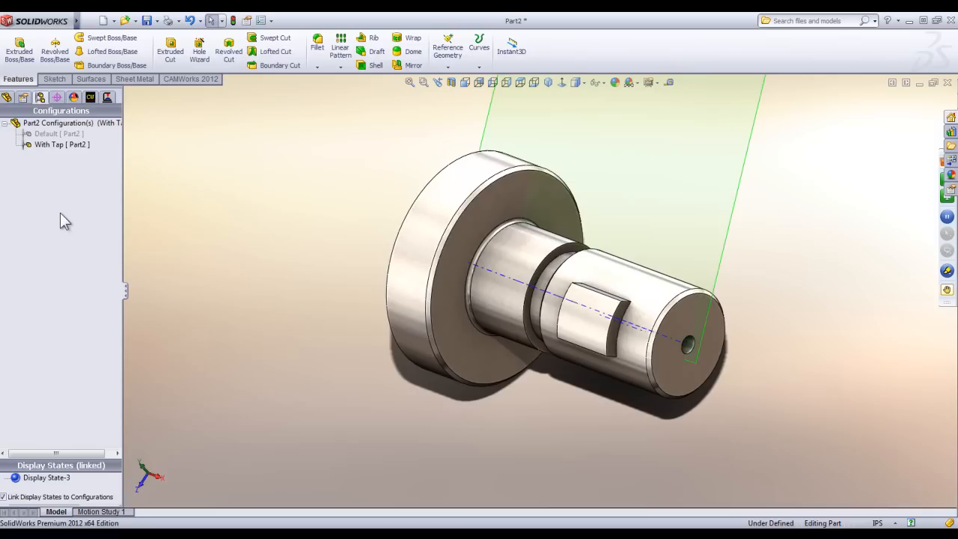
click(90, 99)
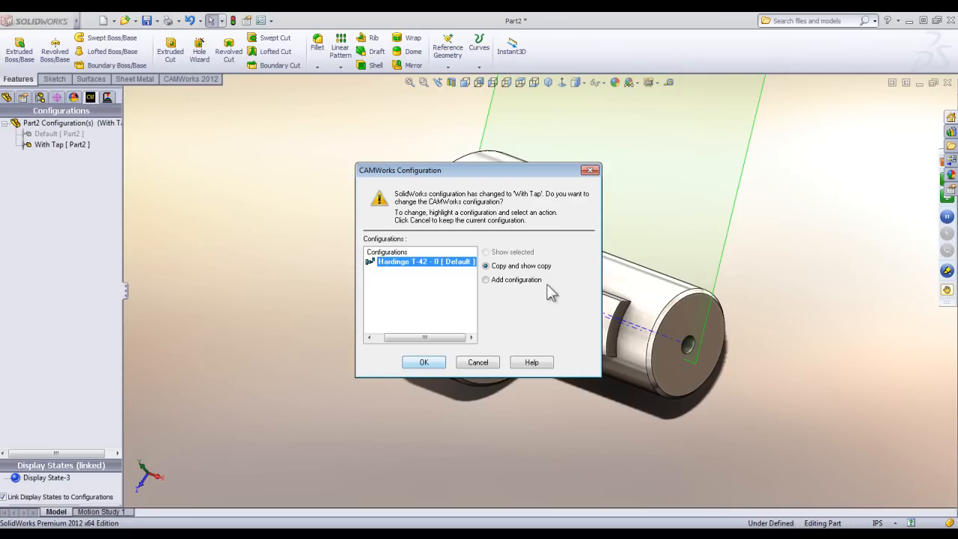
click(490, 282)
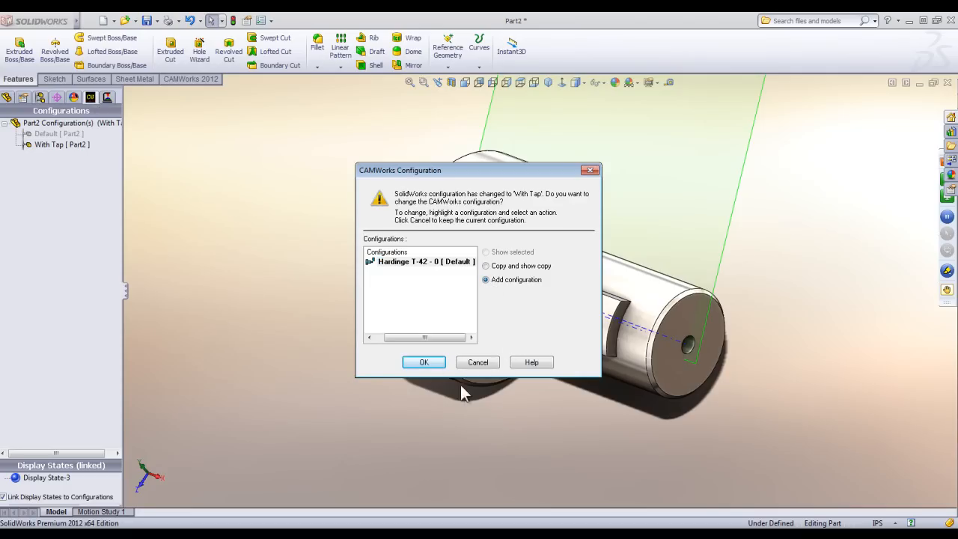
click(429, 363)
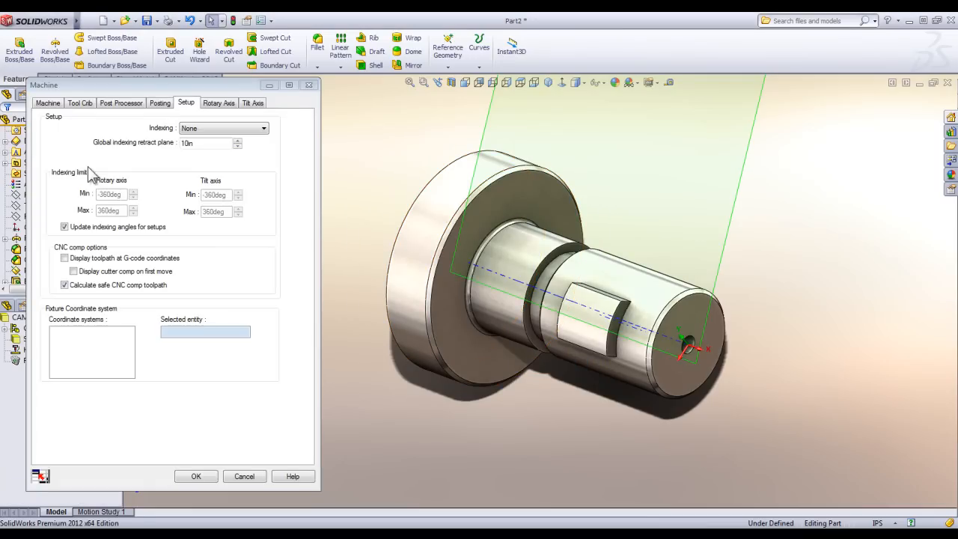
Assign the Hardinge T-42 turn machine to the new CAMWorks configuration.
click(48, 103)
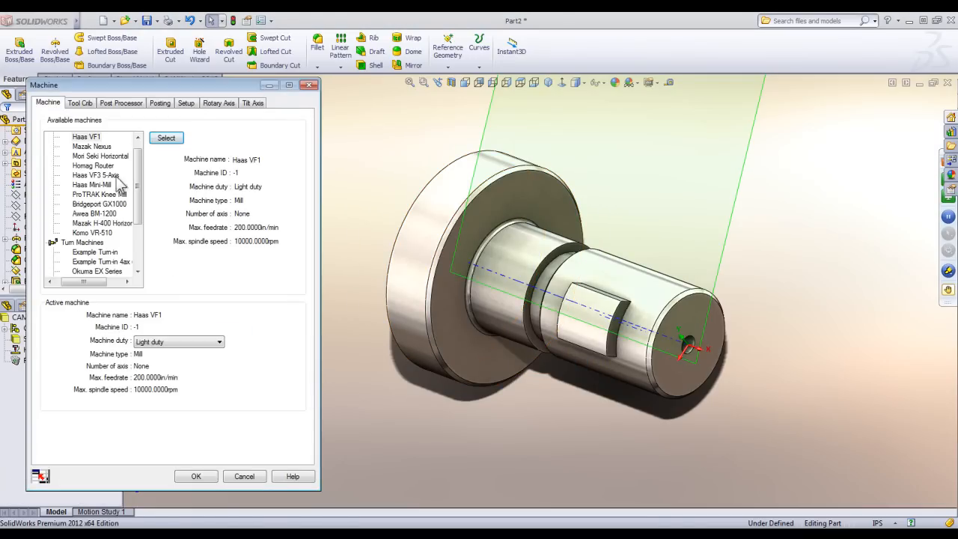
drag(138, 157, 138, 209)
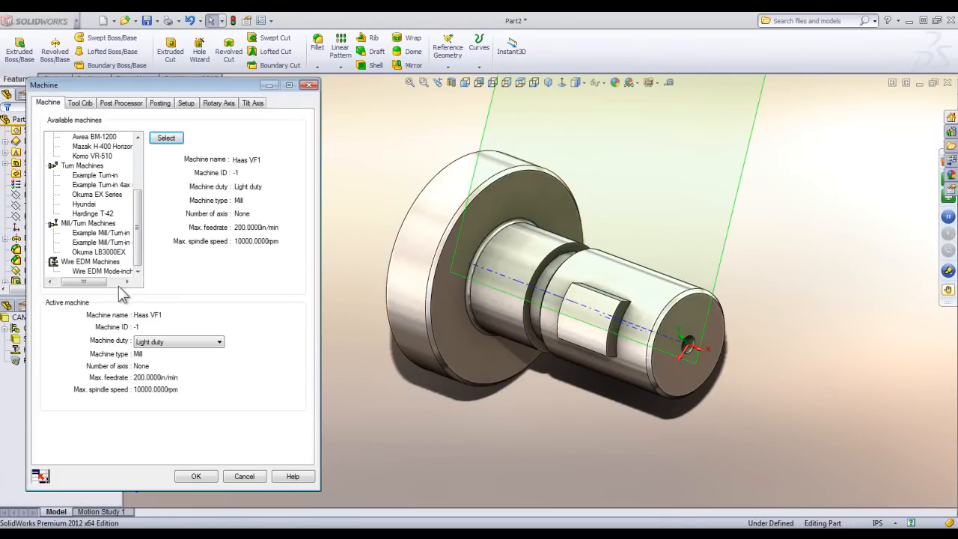
click(93, 214)
click(166, 139)
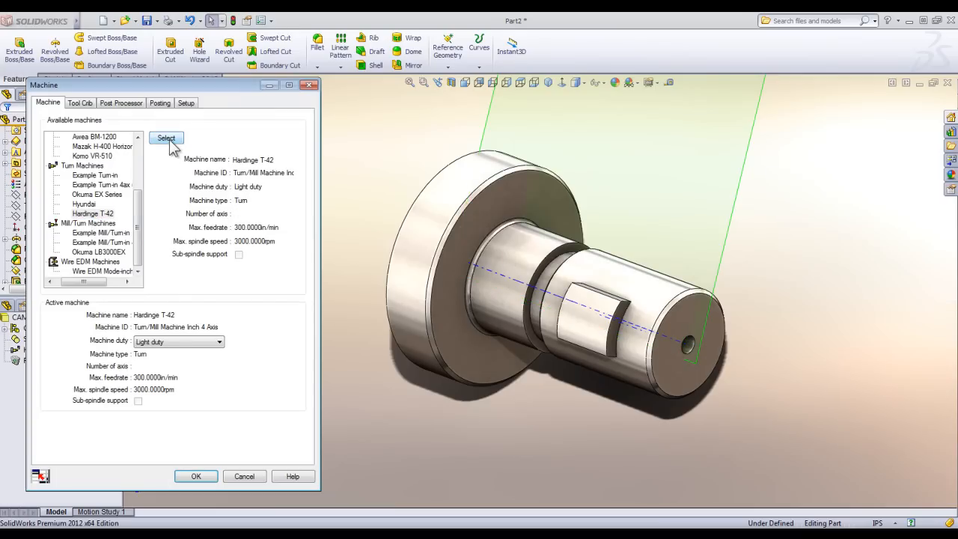
click(197, 477)
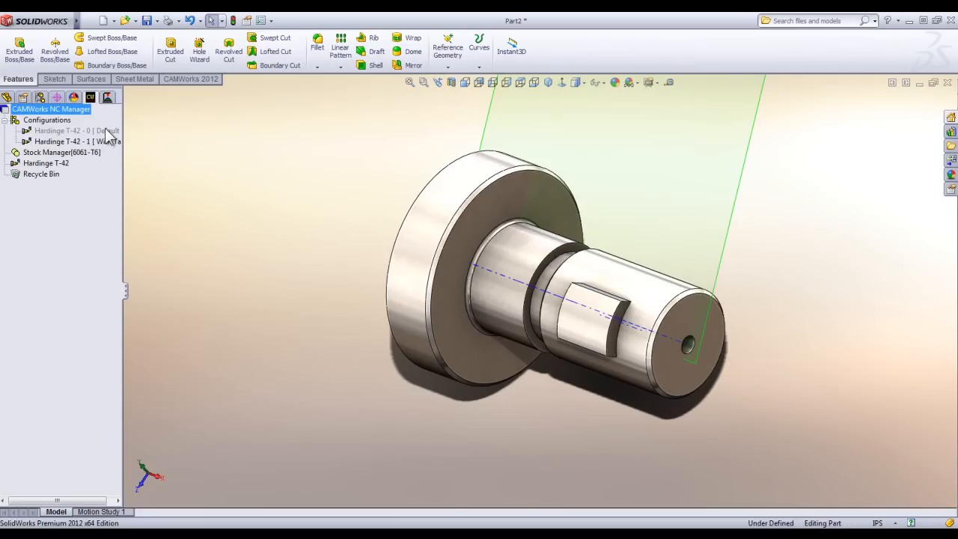
Extract the part's machinable features and generate their operation plan.
click(158, 165)
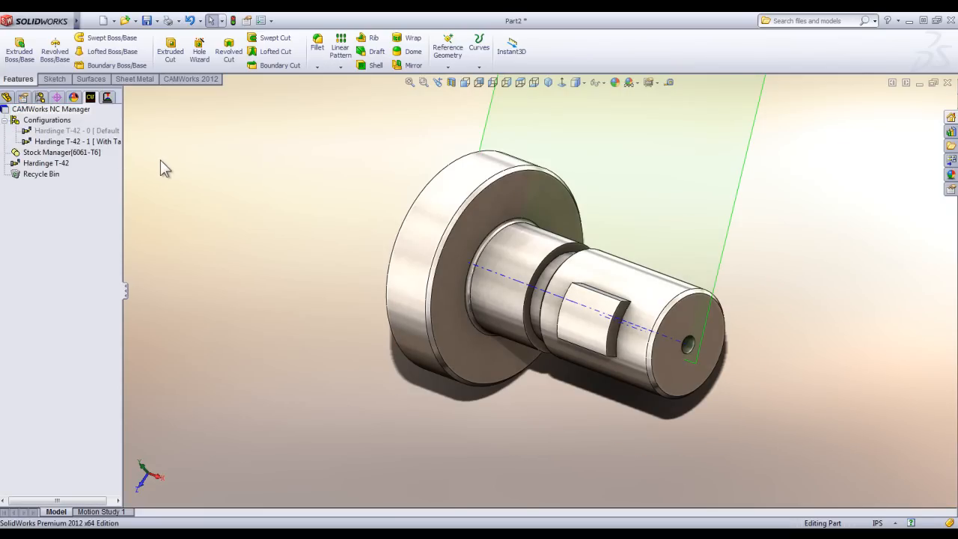
click(193, 79)
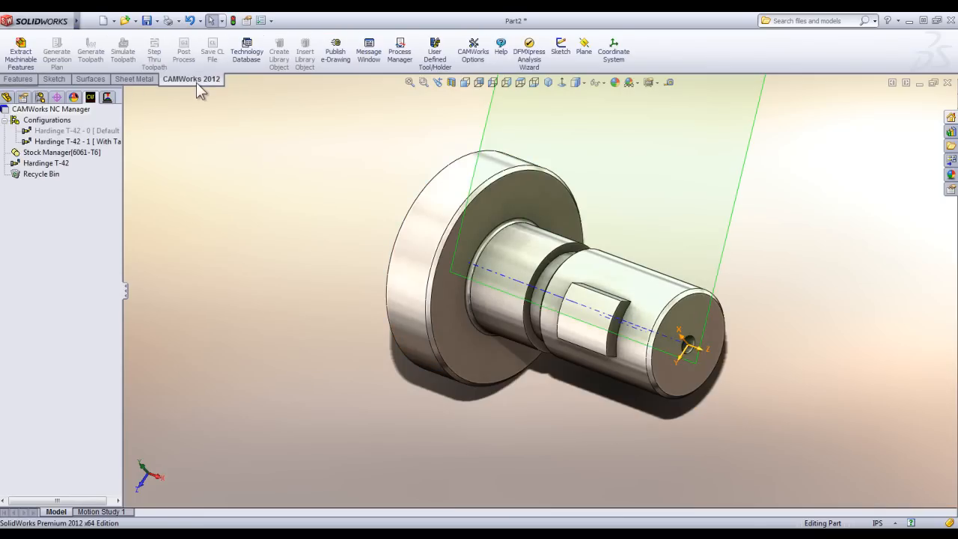
click(18, 47)
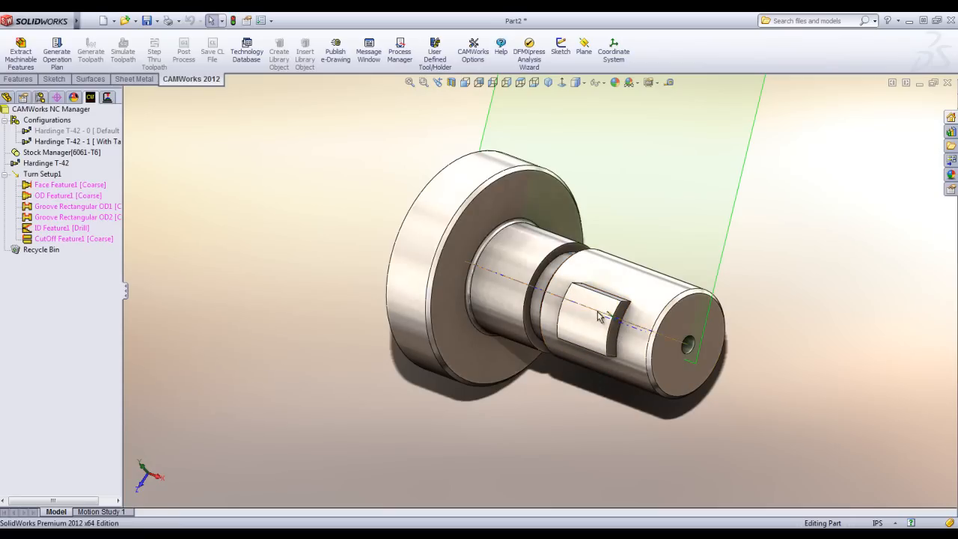
click(56, 52)
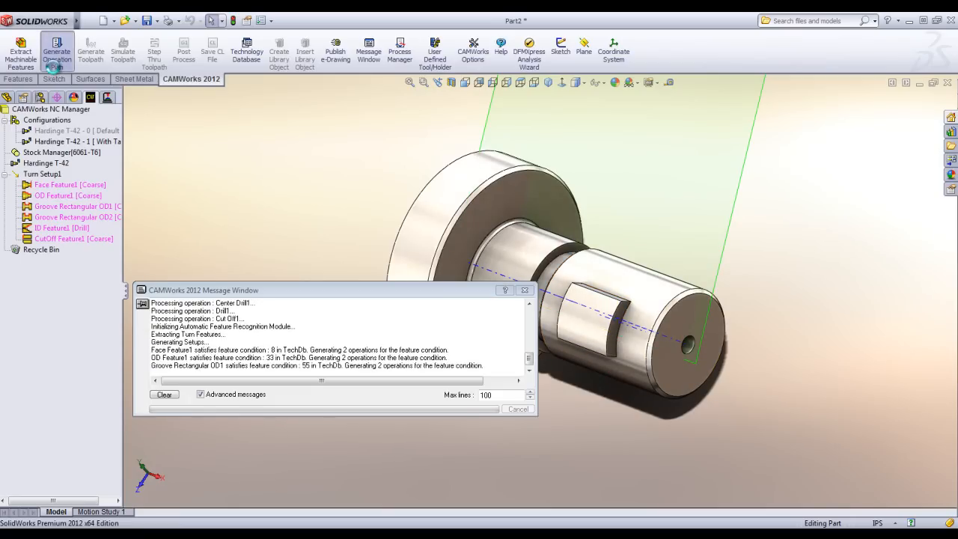
Generate the toolpaths and run the toolpath simulation through to the end.
click(90, 52)
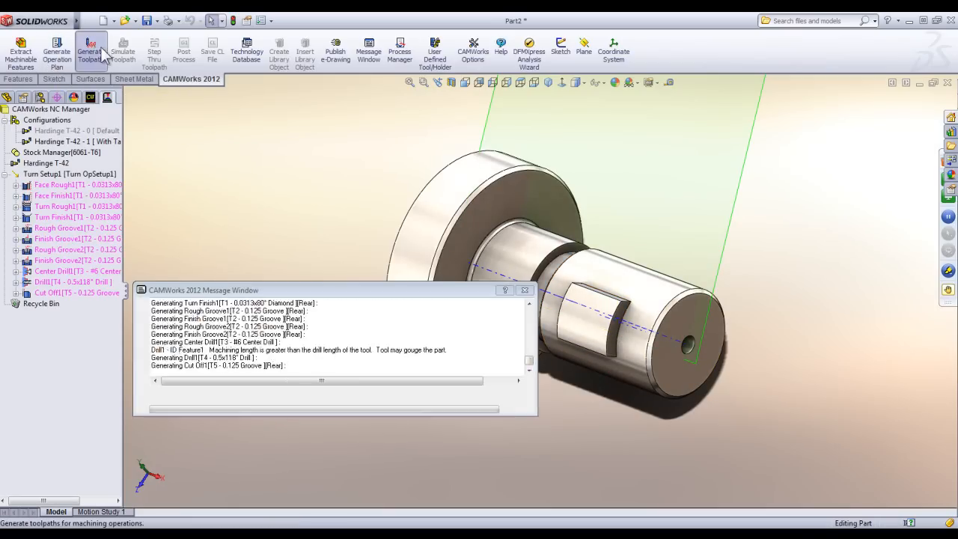
click(119, 55)
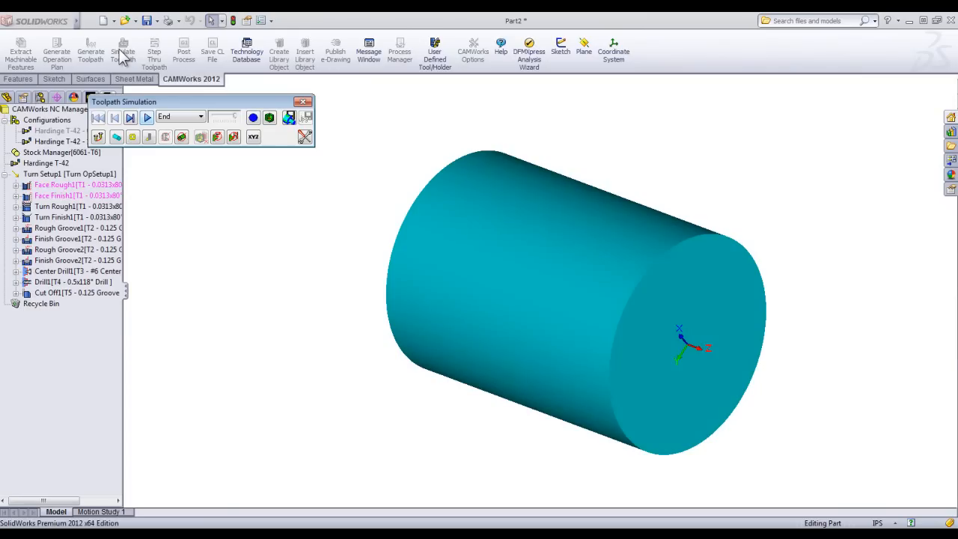
click(147, 118)
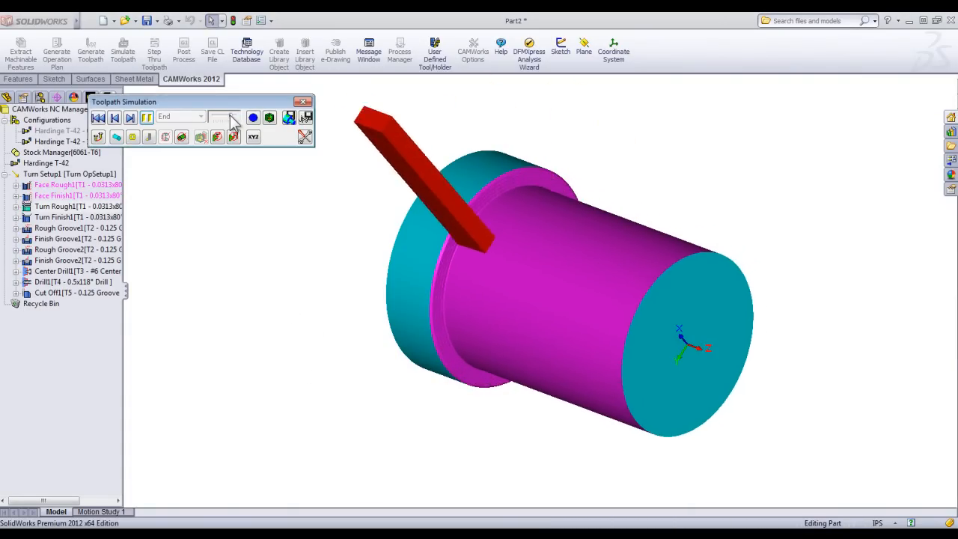
middle_drag(392, 313, 387, 244)
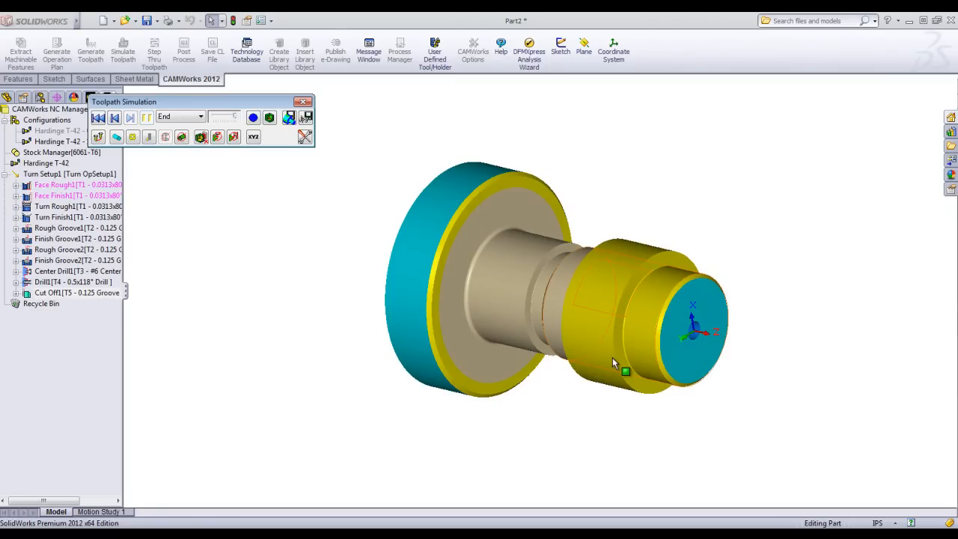
Show the colour-coded difference between the simulated stock and the design part, and close the simulation.
click(270, 119)
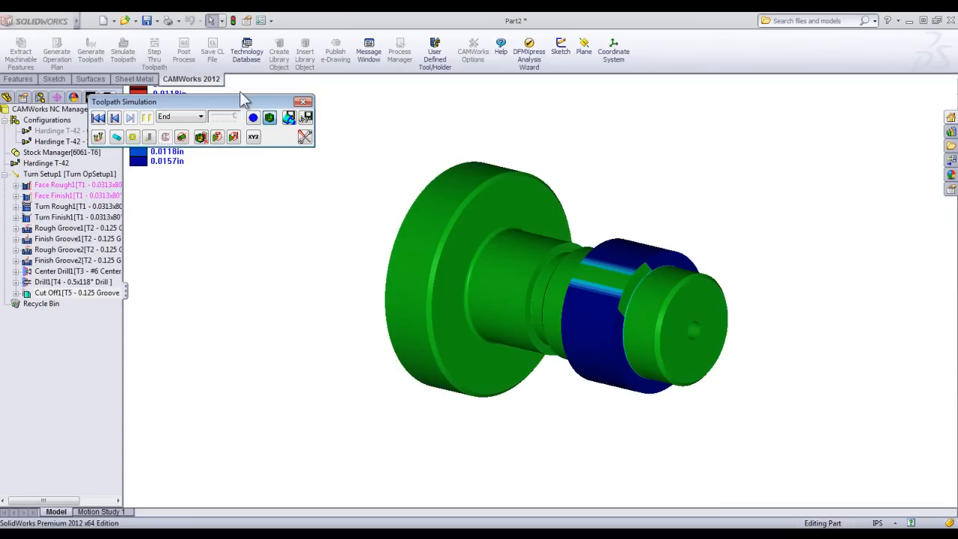
drag(238, 101, 320, 96)
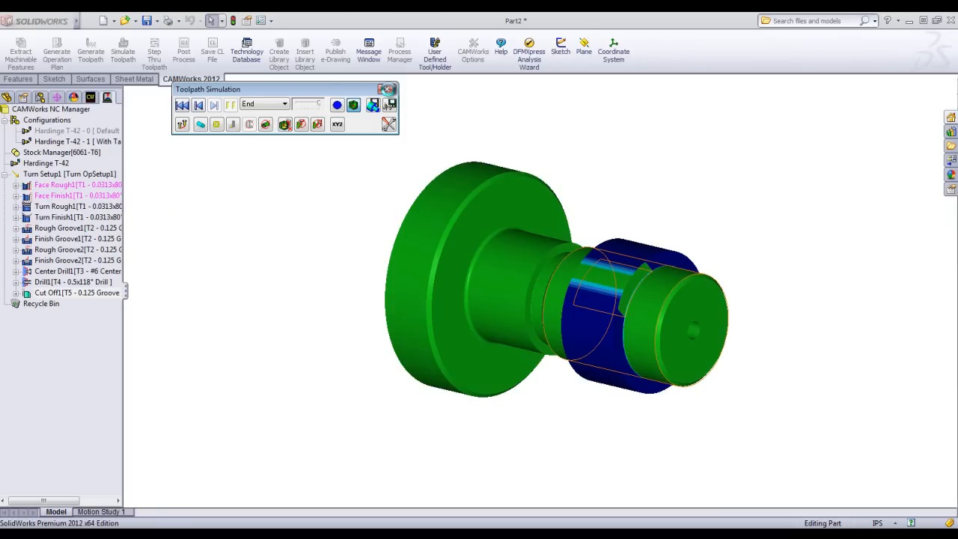
click(388, 89)
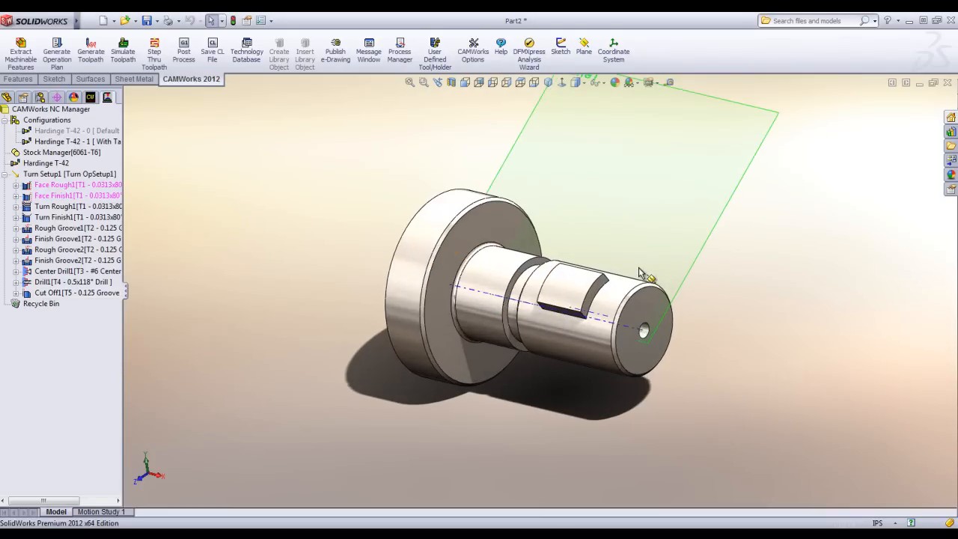
Insert a Threading turning operation under Turn Setup1.
middle_drag(640, 270, 644, 299)
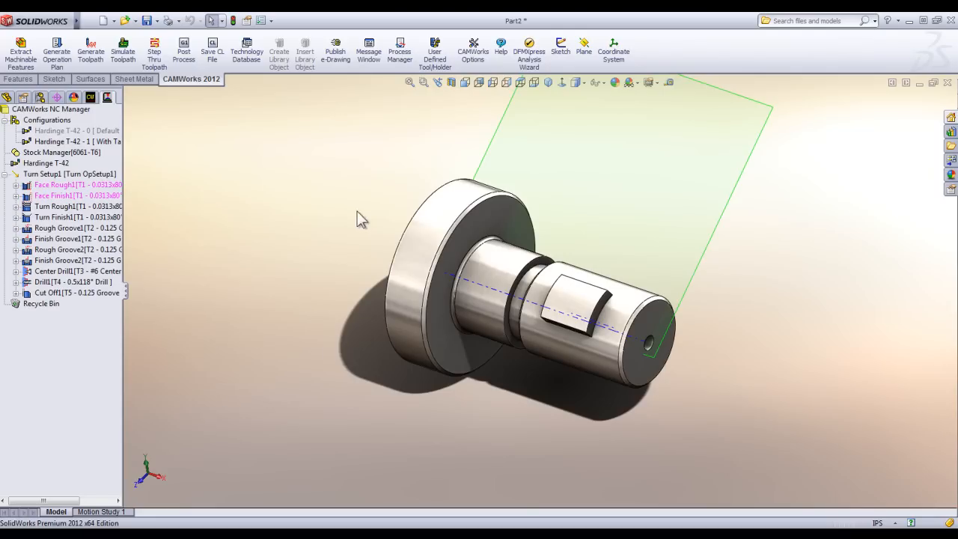
scroll(637, 322, down, 2)
middle_drag(636, 320, 638, 290)
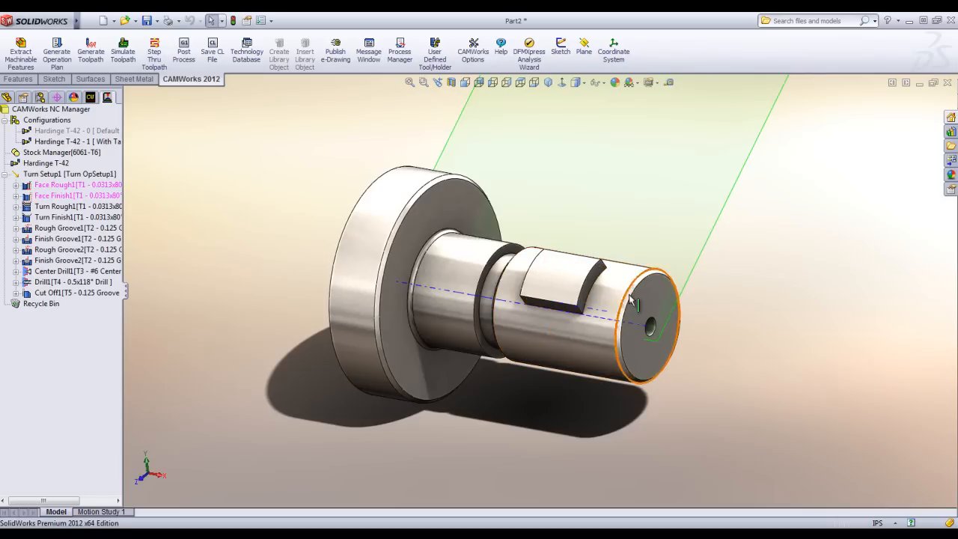
scroll(630, 315, down, 1)
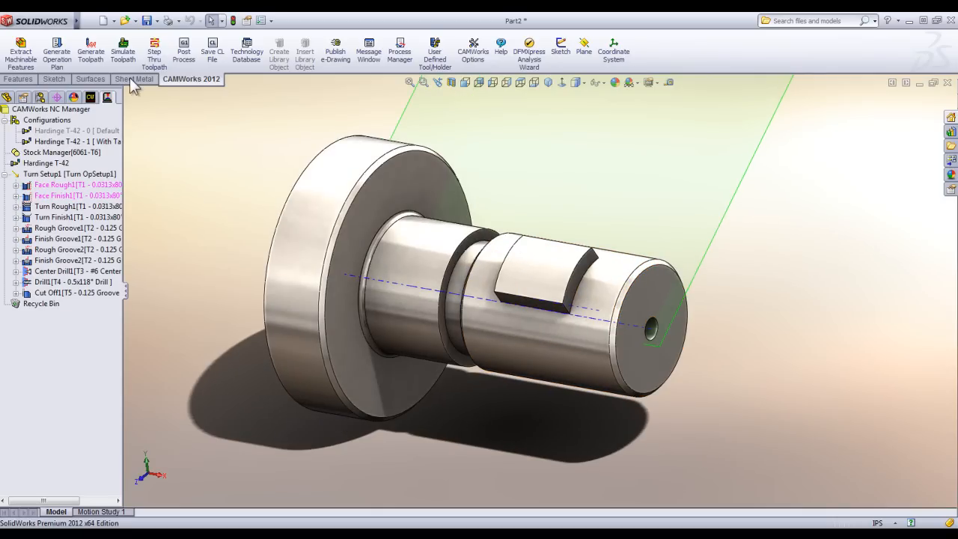
click(90, 98)
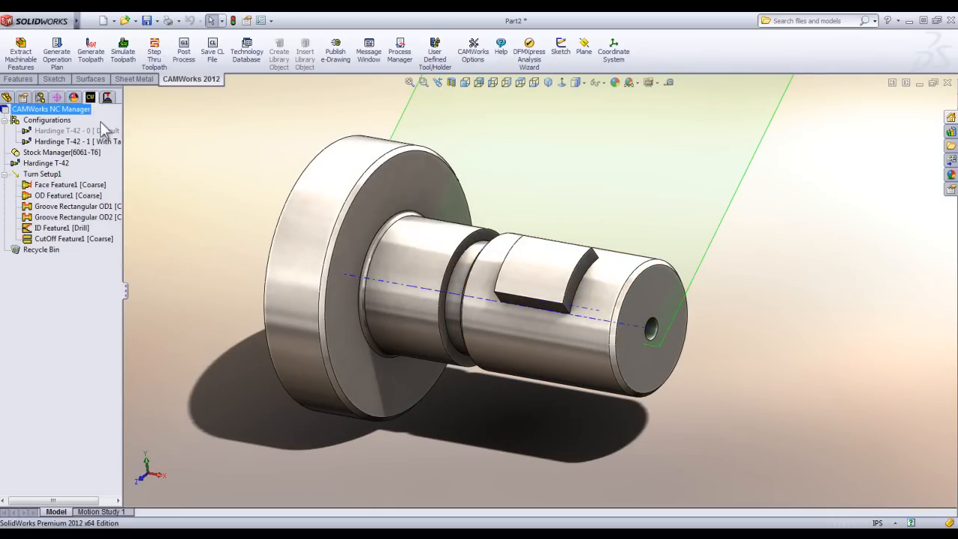
right_click(55, 177)
mouse_move(98, 271)
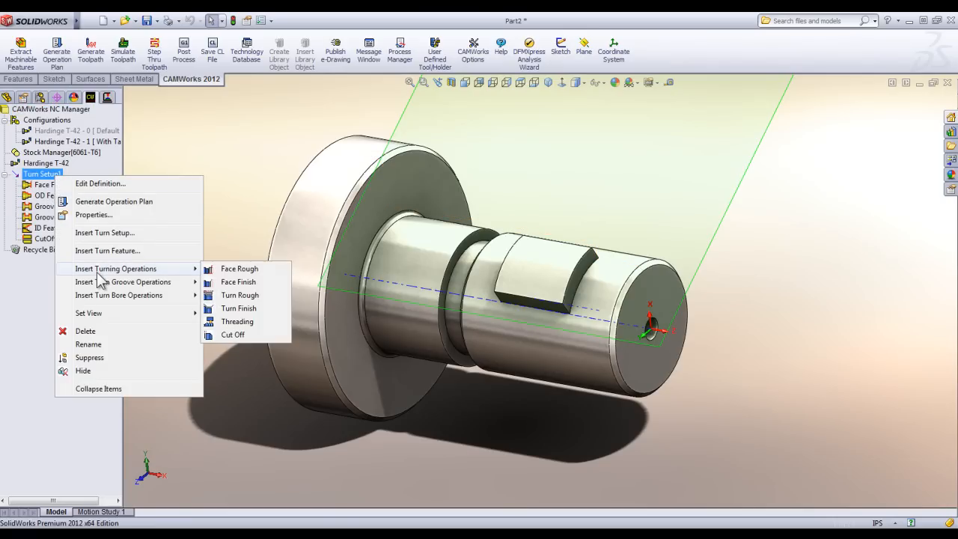
click(235, 322)
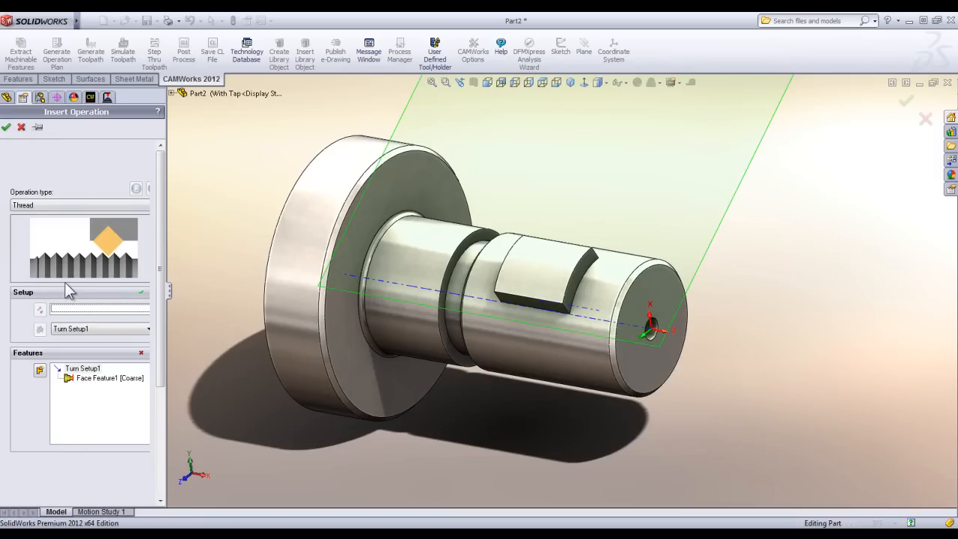
Create a new OD turn feature with the Thread strategy from the outer profile segment beside the drilled end face.
click(39, 372)
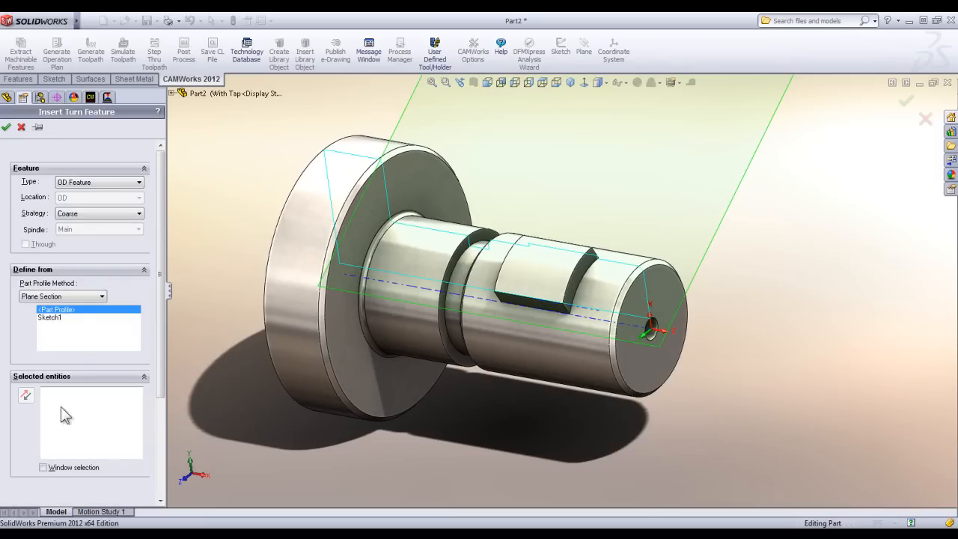
click(89, 213)
scroll(140, 267, down, 3)
scroll(139, 267, down, 2)
click(69, 258)
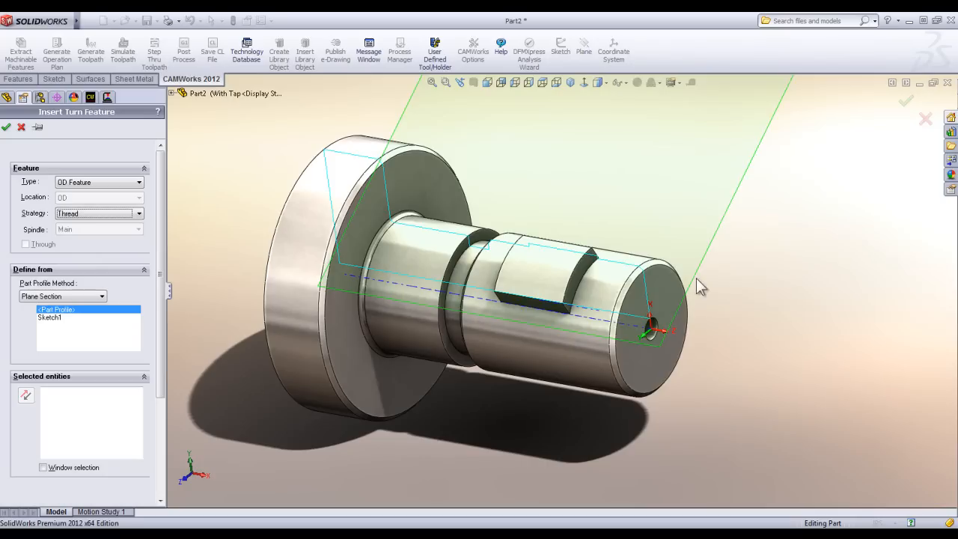
click(627, 273)
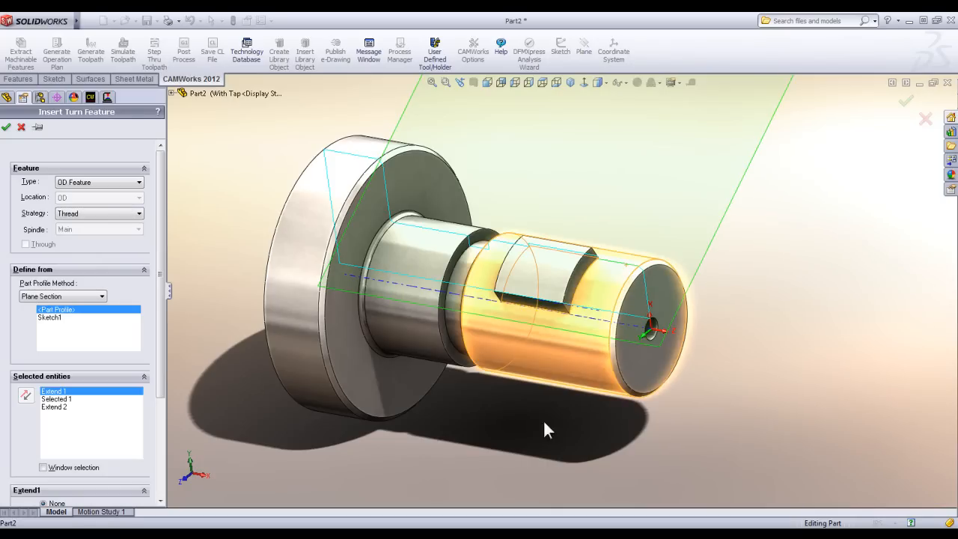
click(6, 126)
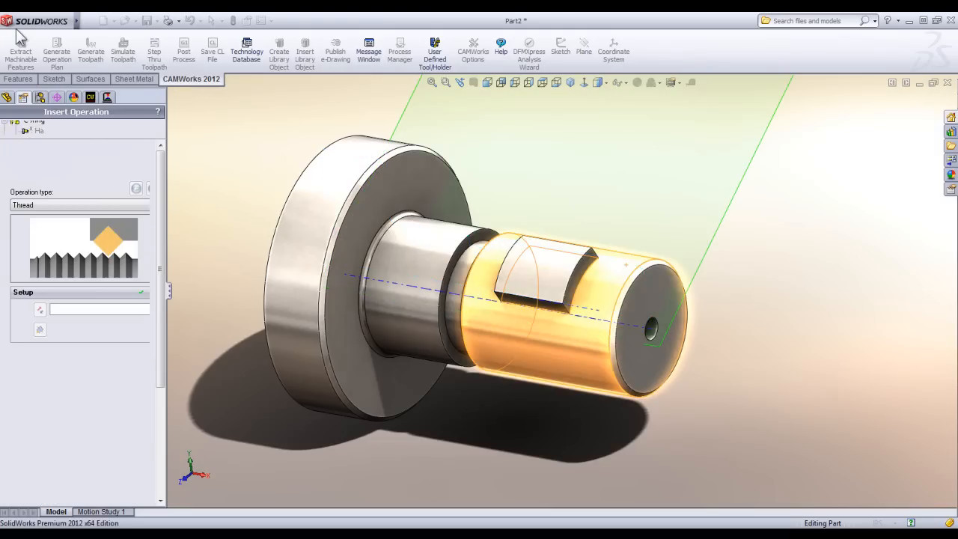
Apply the threading operation to the new thread feature and accept its default tool and thread parameters.
click(112, 388)
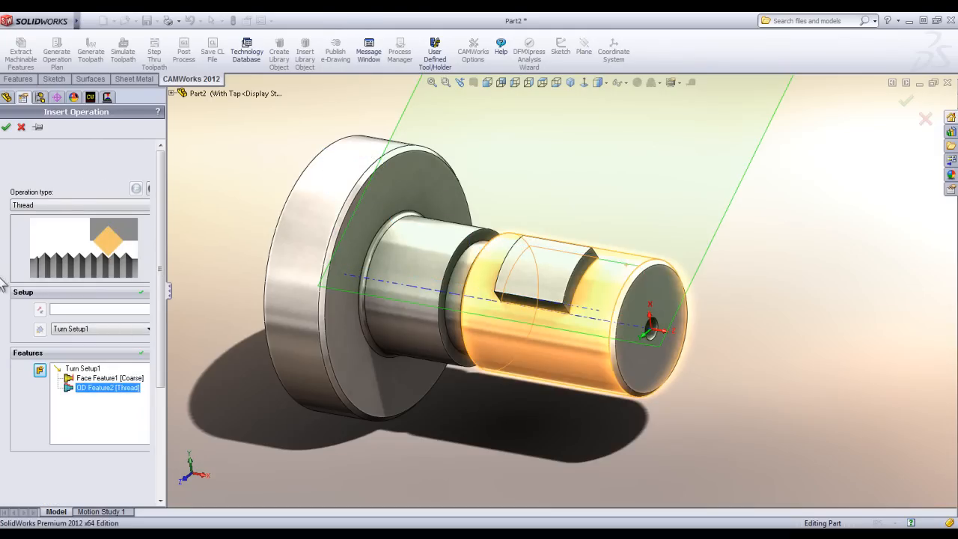
click(6, 127)
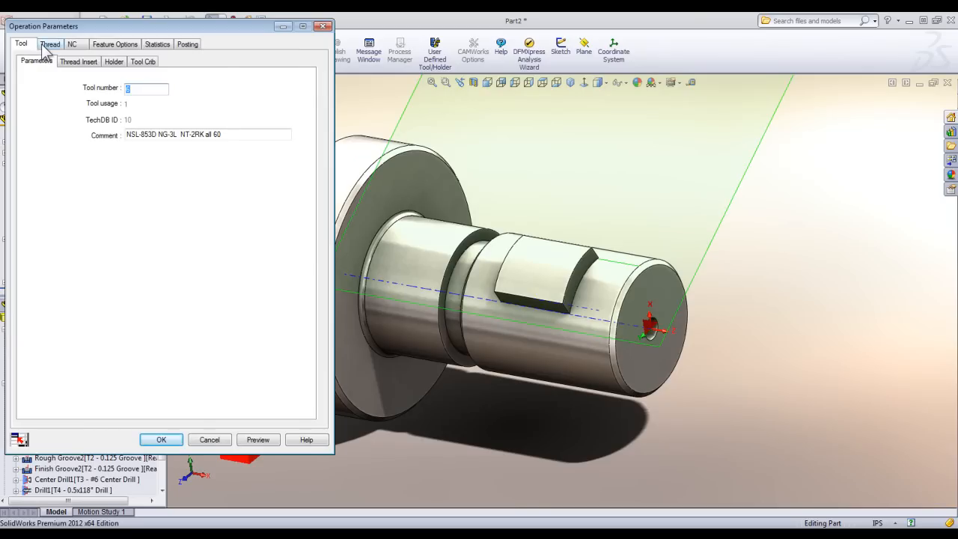
drag(81, 28, 112, 35)
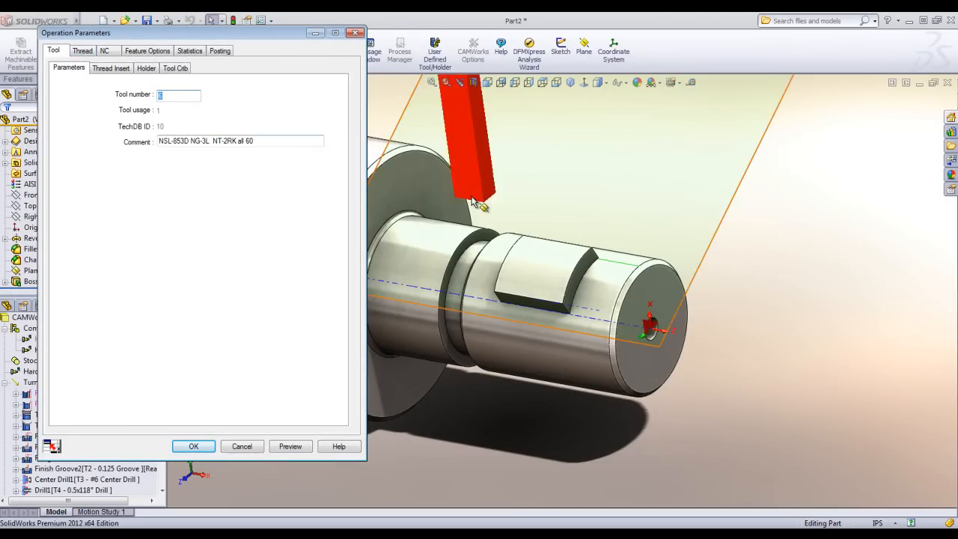
middle_drag(651, 331, 665, 267)
scroll(658, 220, down, 4)
middle_drag(653, 221, 306, 231)
click(83, 51)
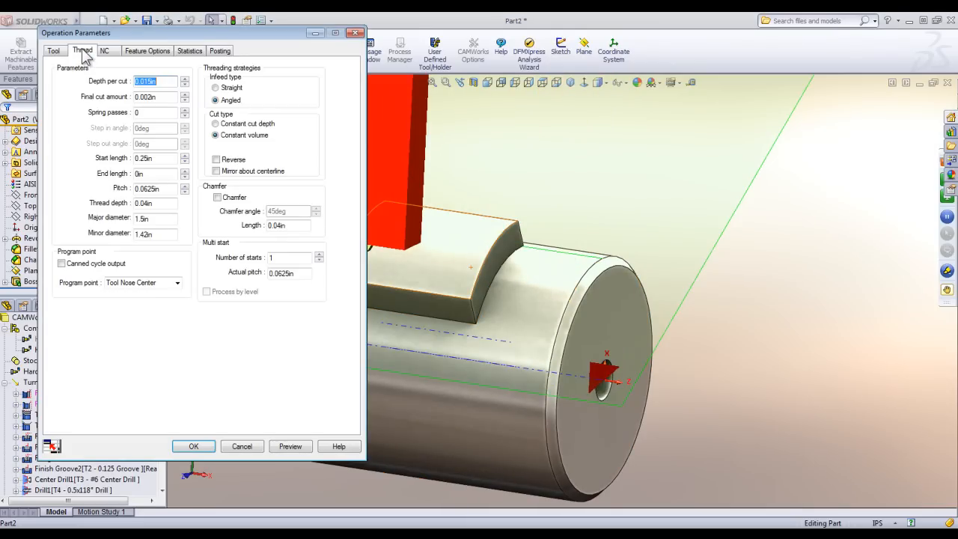
click(193, 447)
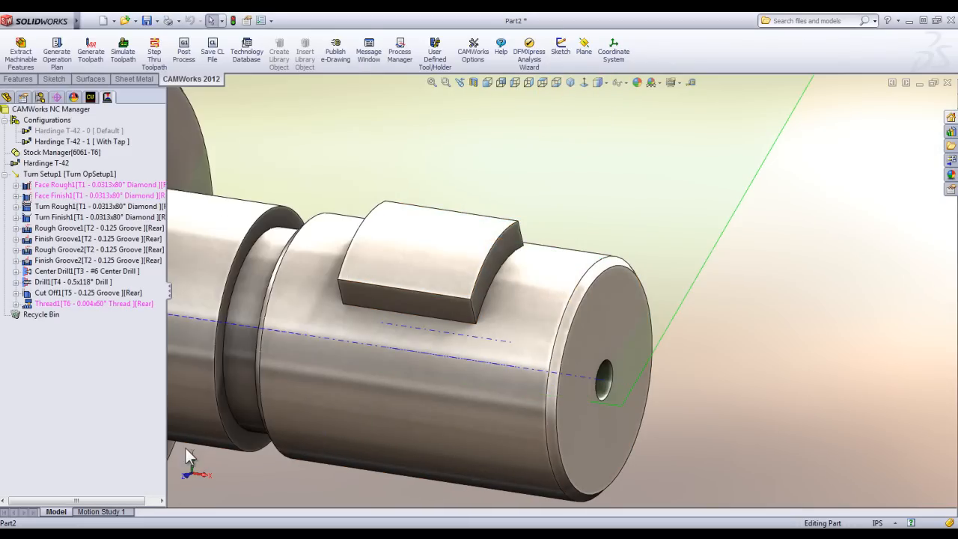
Move the thread operation ahead of the center drill operation and generate its toolpath.
click(84, 304)
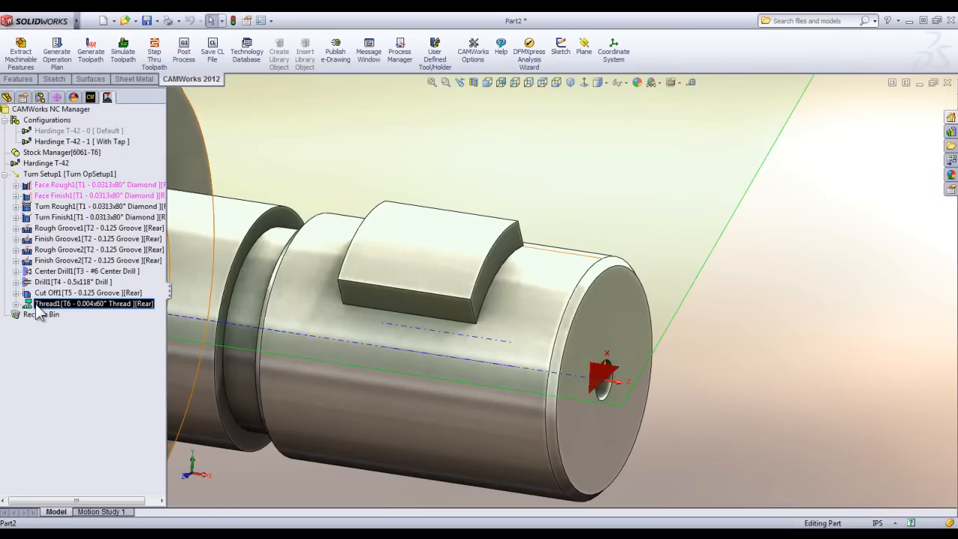
click(45, 281)
click(47, 271)
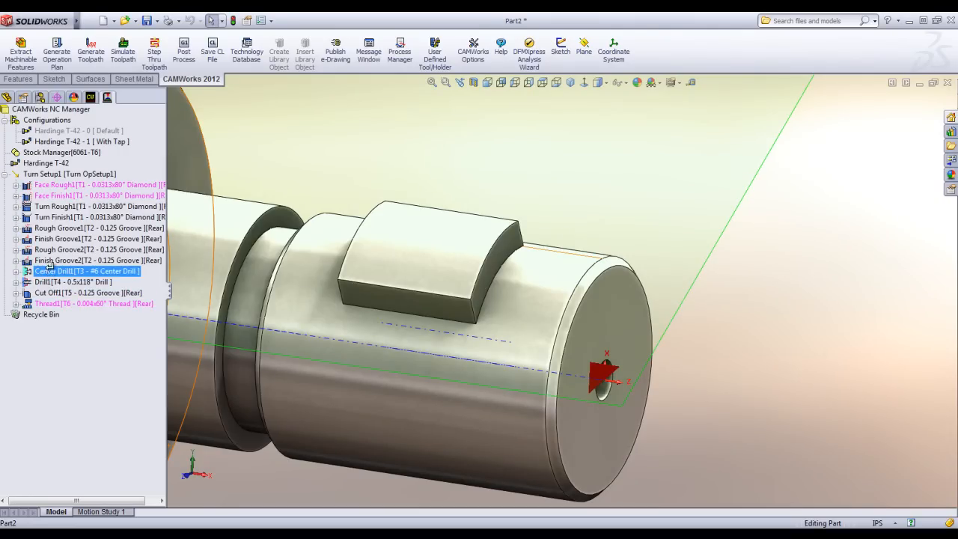
click(49, 261)
drag(49, 261, 47, 271)
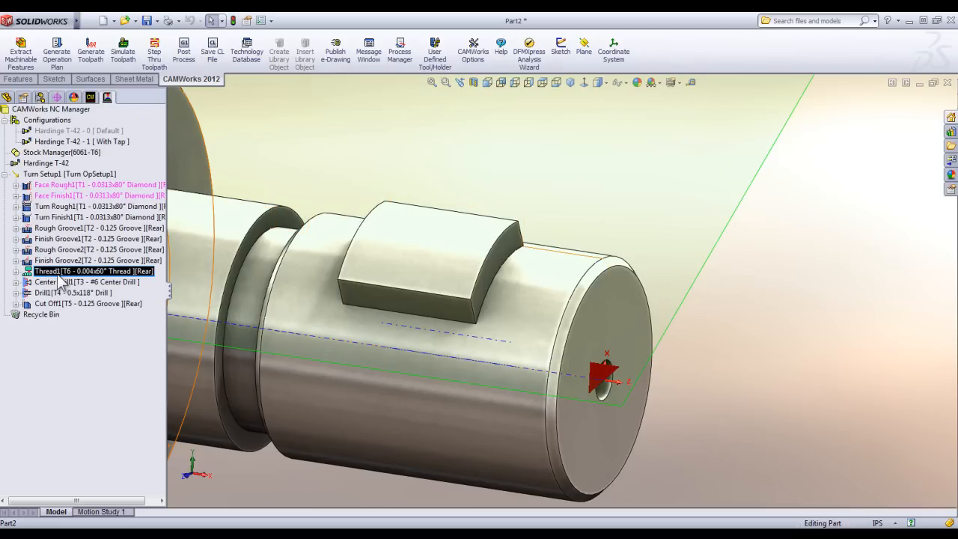
right_click(59, 271)
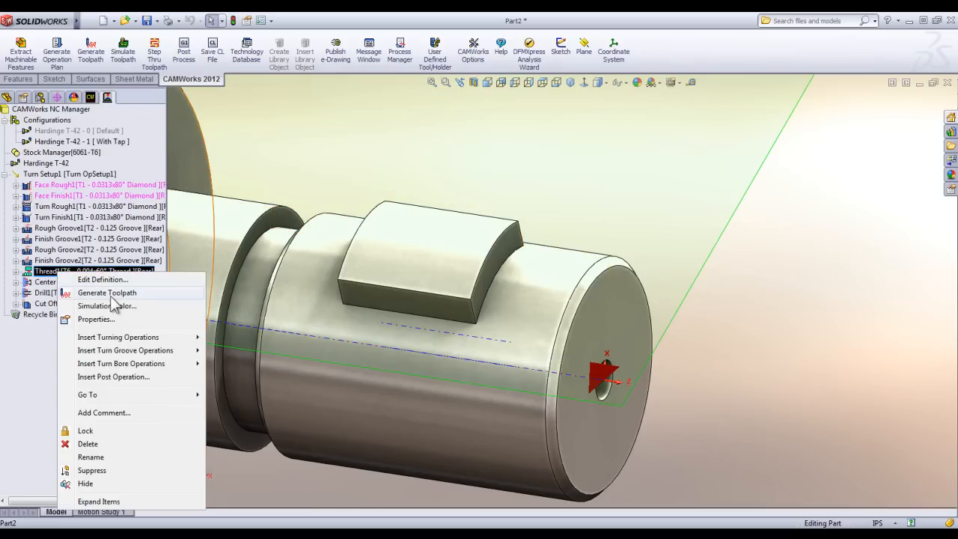
click(112, 294)
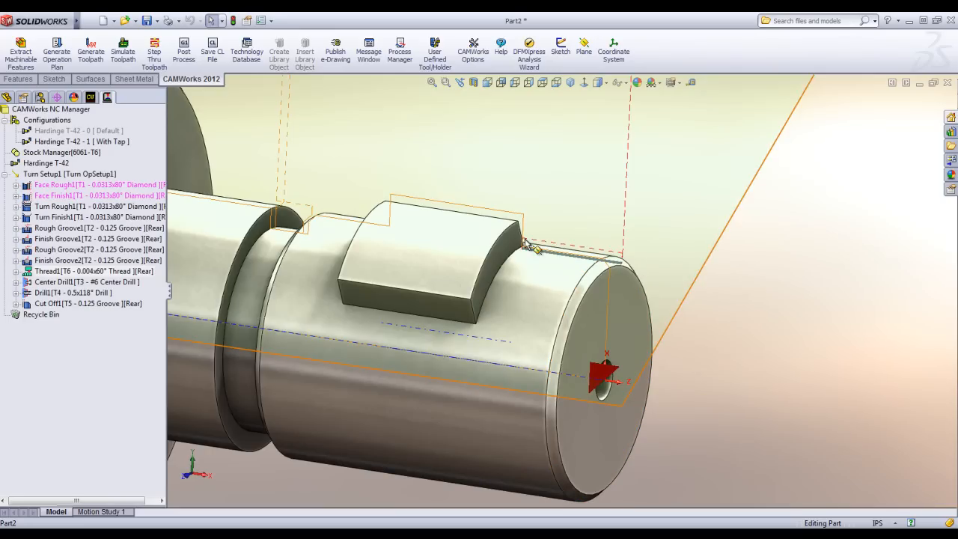
Edit the thread operation, setting both the depth per cut and the final cut amount to 0.2 in.
double_click(56, 274)
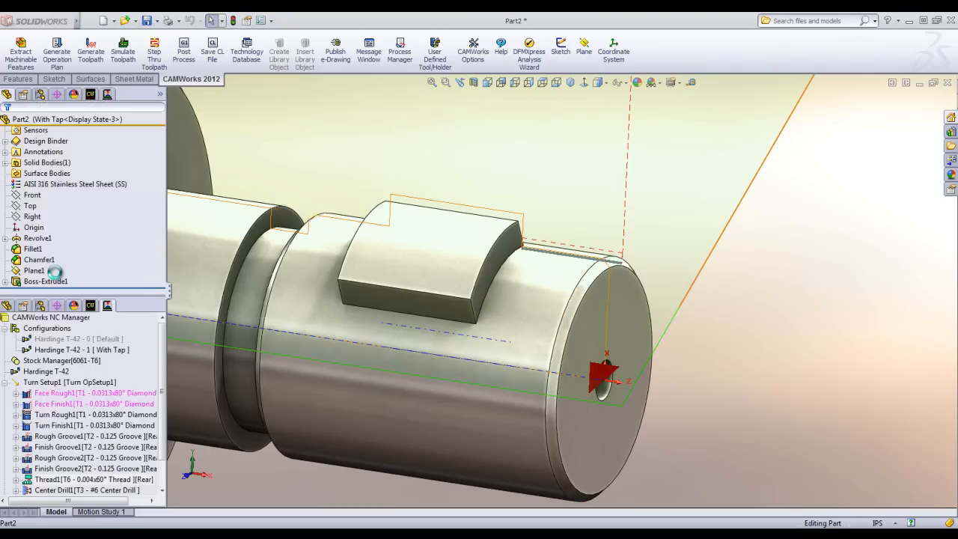
click(54, 50)
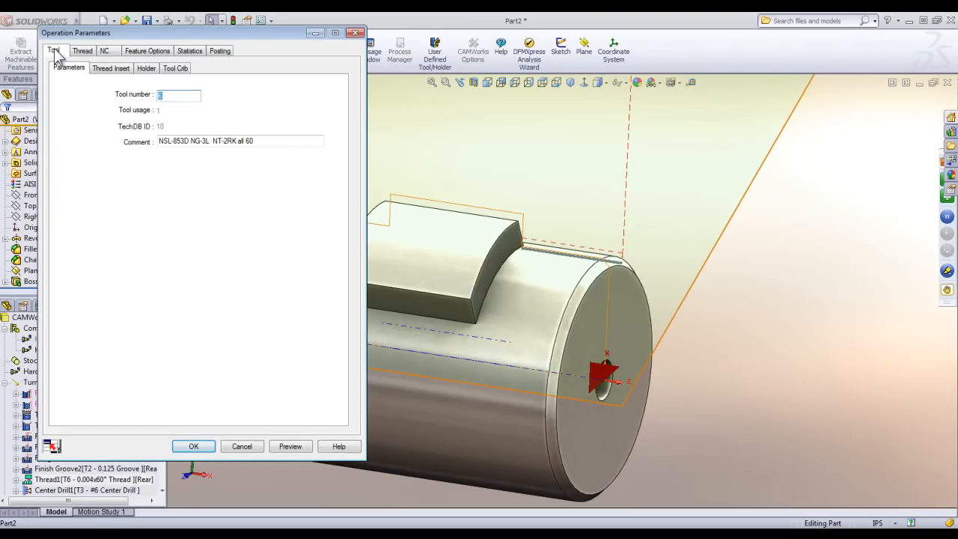
click(82, 50)
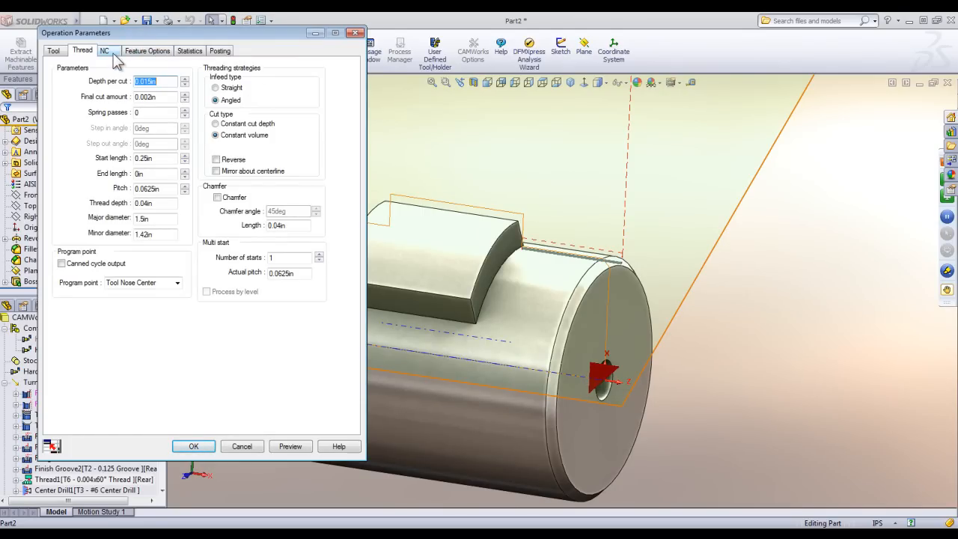
click(105, 51)
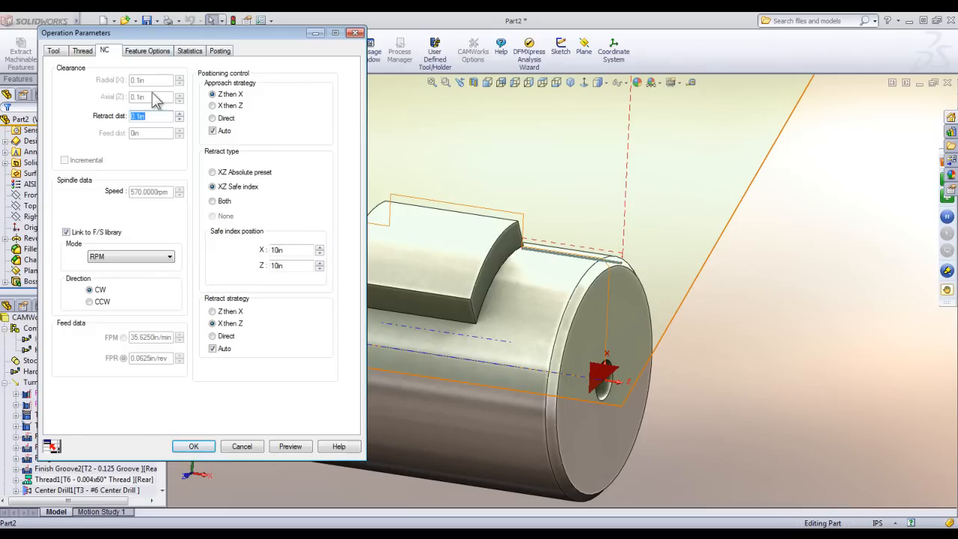
click(84, 51)
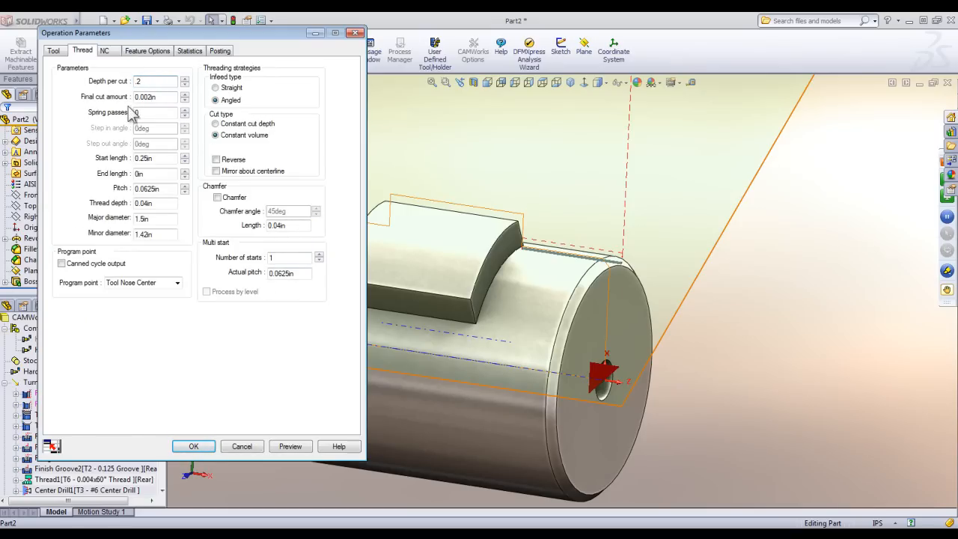
double_click(164, 96)
text(.2)
Step through the thread toolpath move by move to examine the tool's travel next to the raised pad.
click(156, 52)
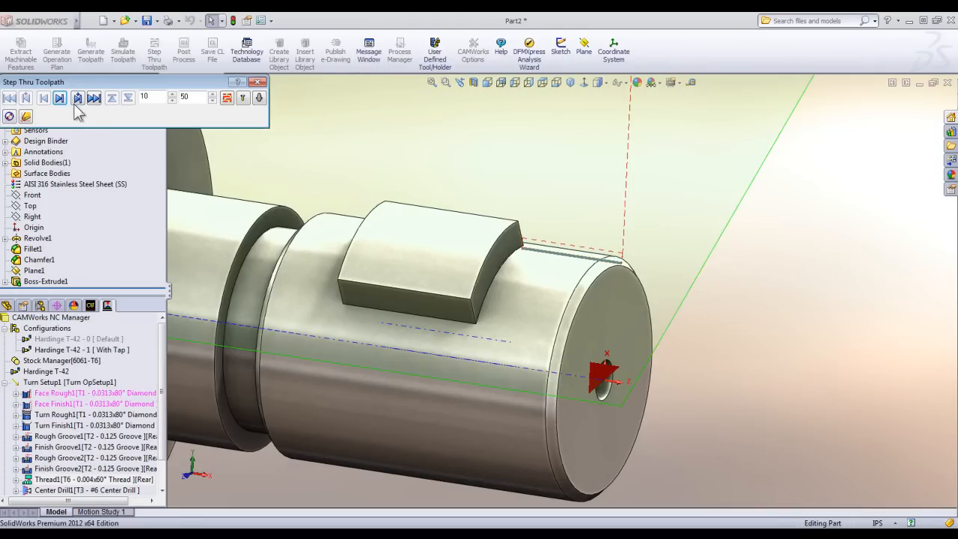
click(60, 98)
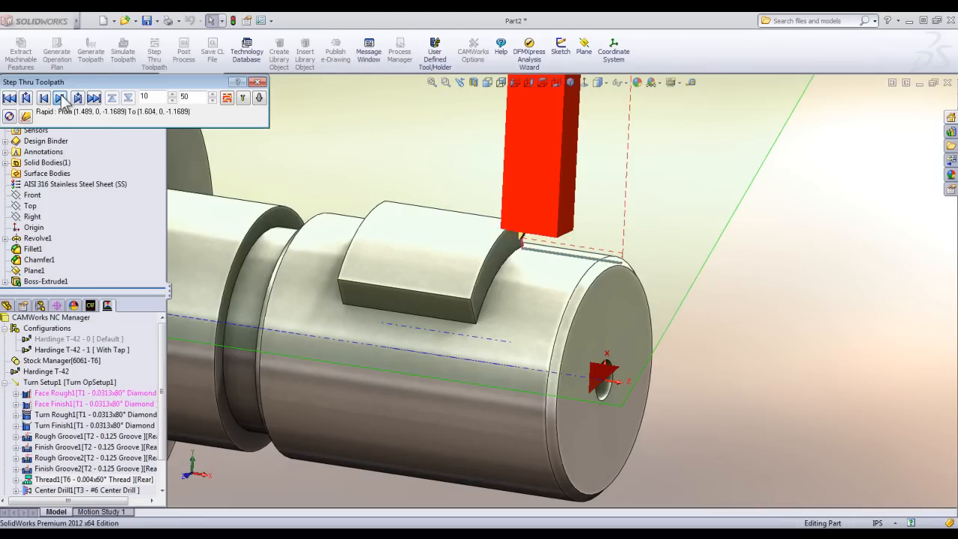
click(62, 98)
click(62, 98)
click(61, 98)
click(62, 98)
click(61, 98)
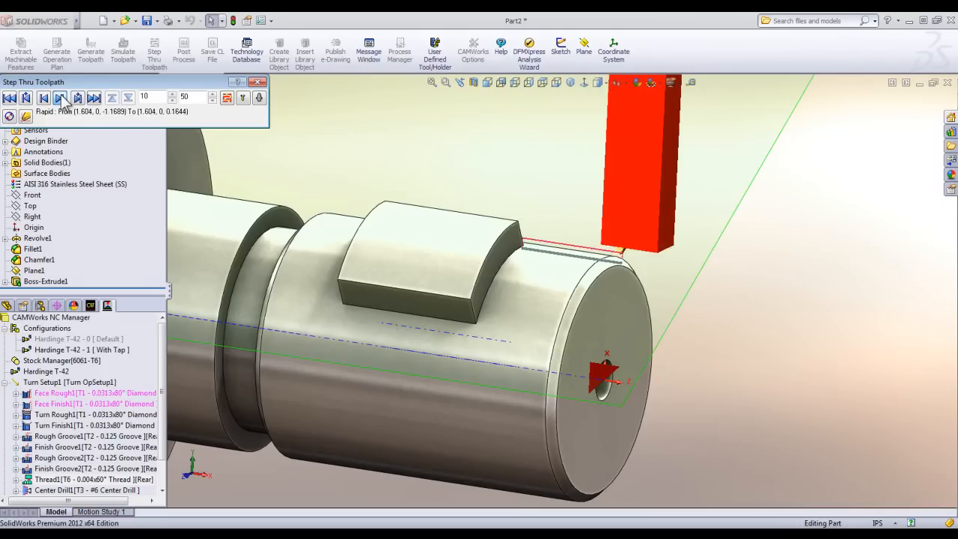
click(61, 98)
click(61, 98)
click(62, 98)
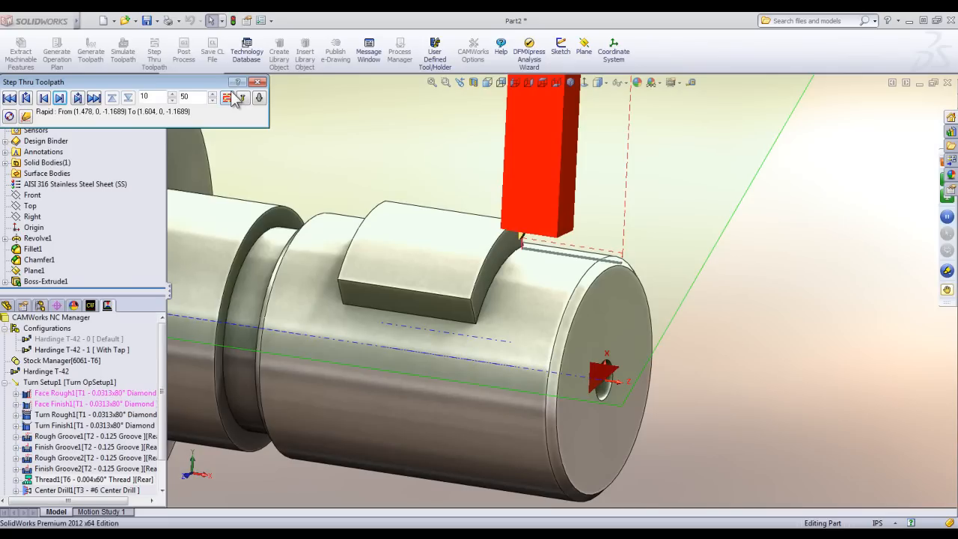
click(255, 95)
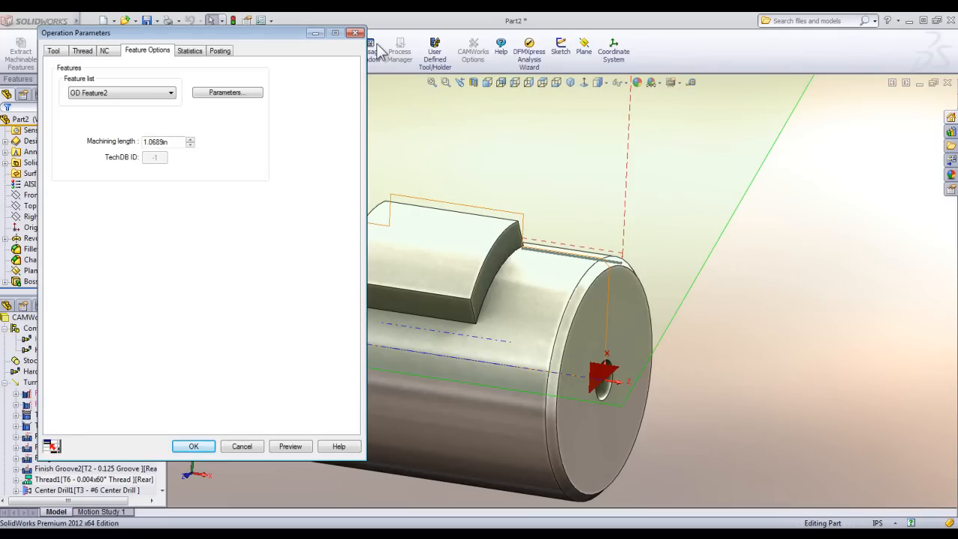
Set the thread feature's machining length to 0.5 in, preview the shortened toolpath and accept the operation parameters.
drag(183, 141, 90, 143)
key(BackSpace)
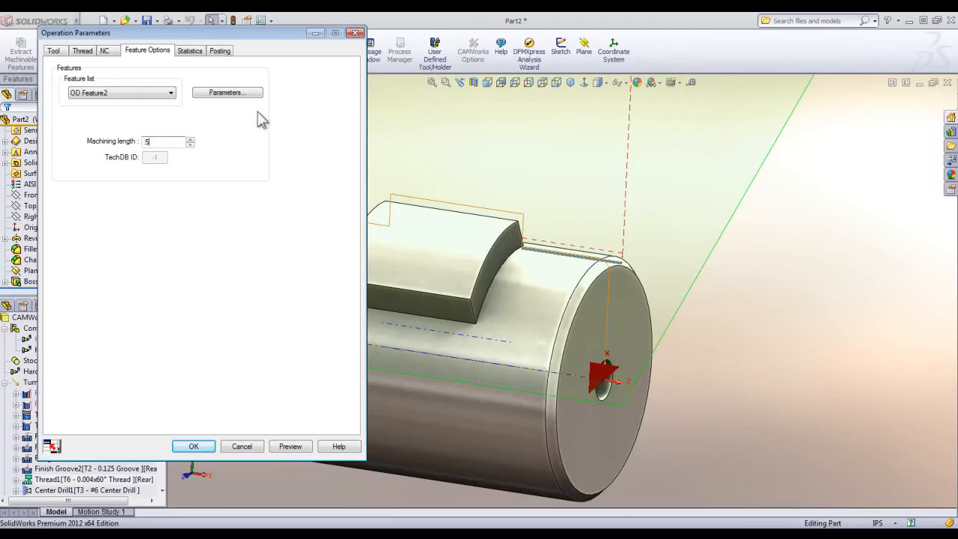
key(Return)
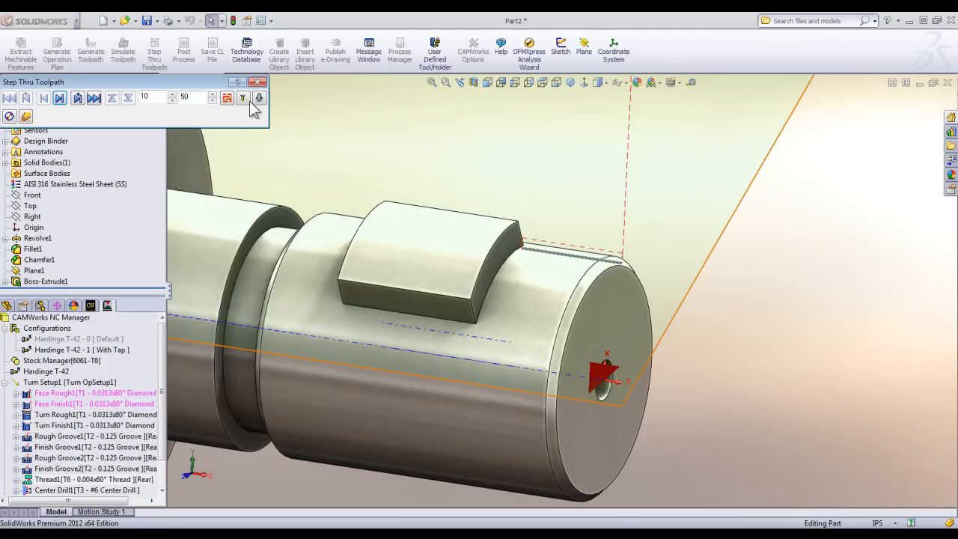
click(259, 82)
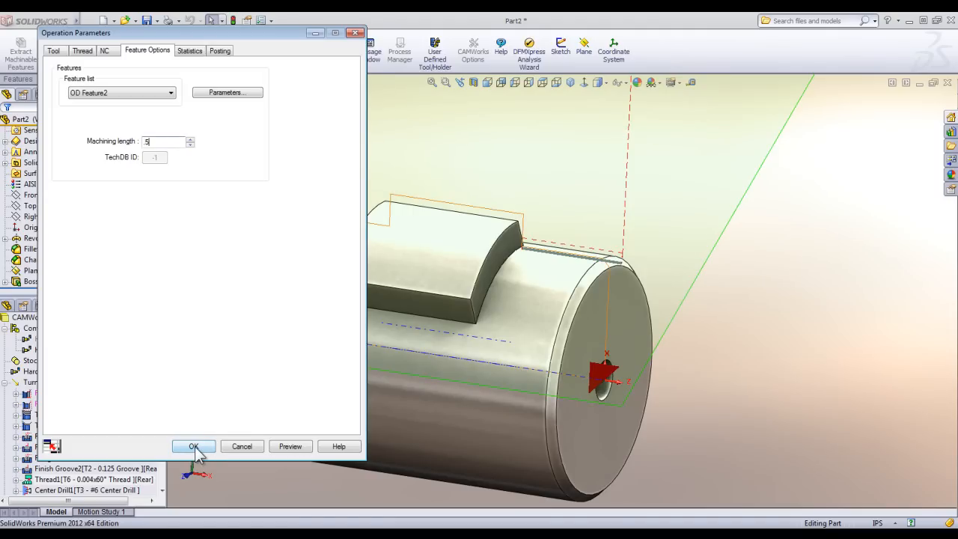
click(291, 446)
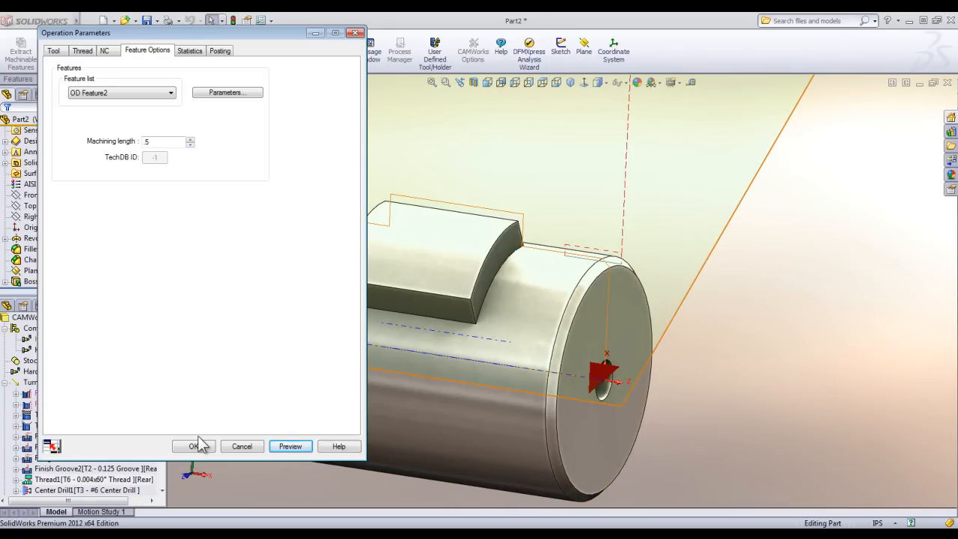
click(196, 446)
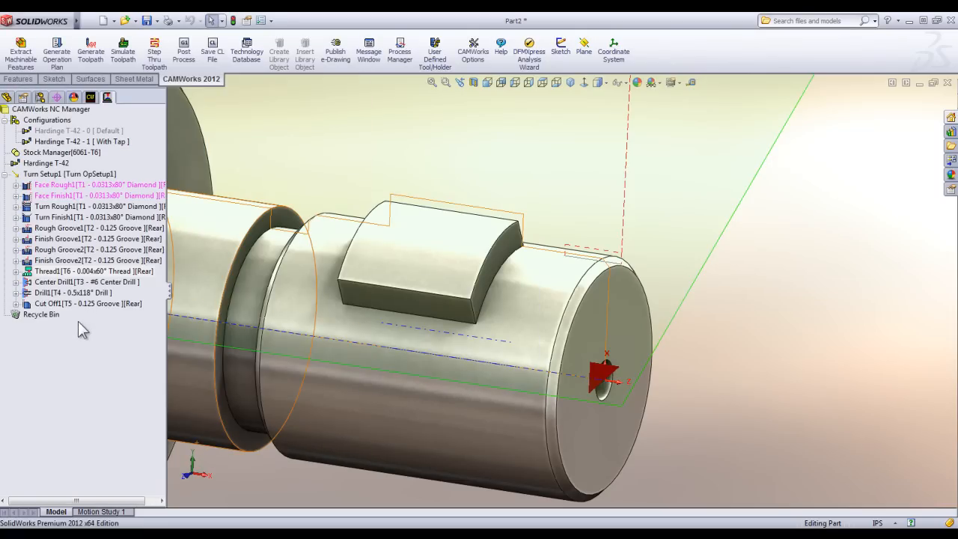
Run the toolpath simulation of all operations, including the new thread.
click(123, 50)
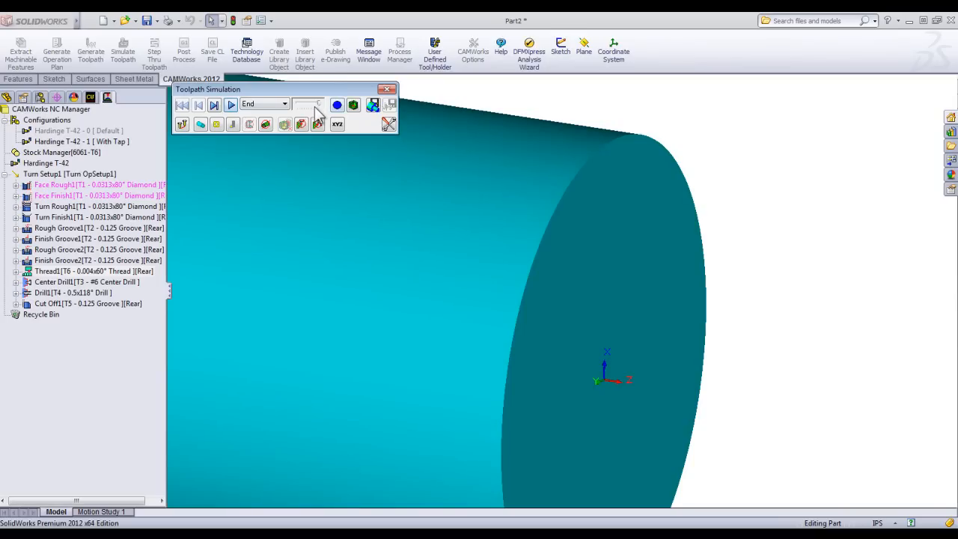
click(231, 106)
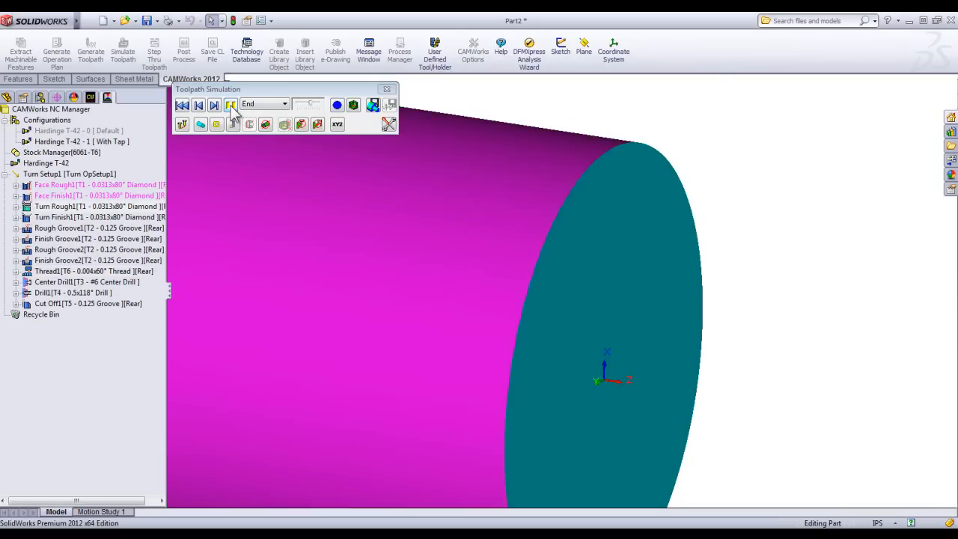
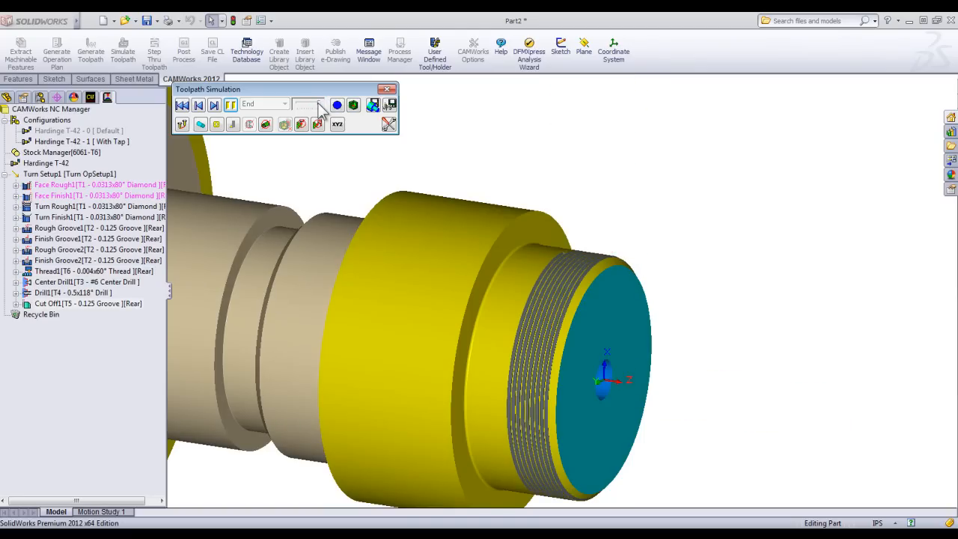
Examine the simulated threads, chamfer and end face of the turned part from several angles, and close the toolpath simulation.
scroll(507, 287, down, 10)
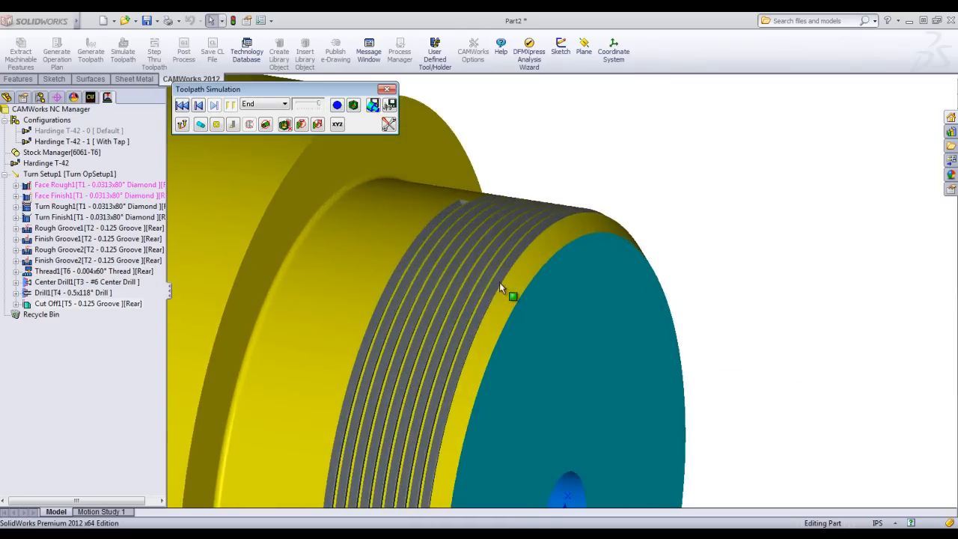
scroll(487, 232, up, 2)
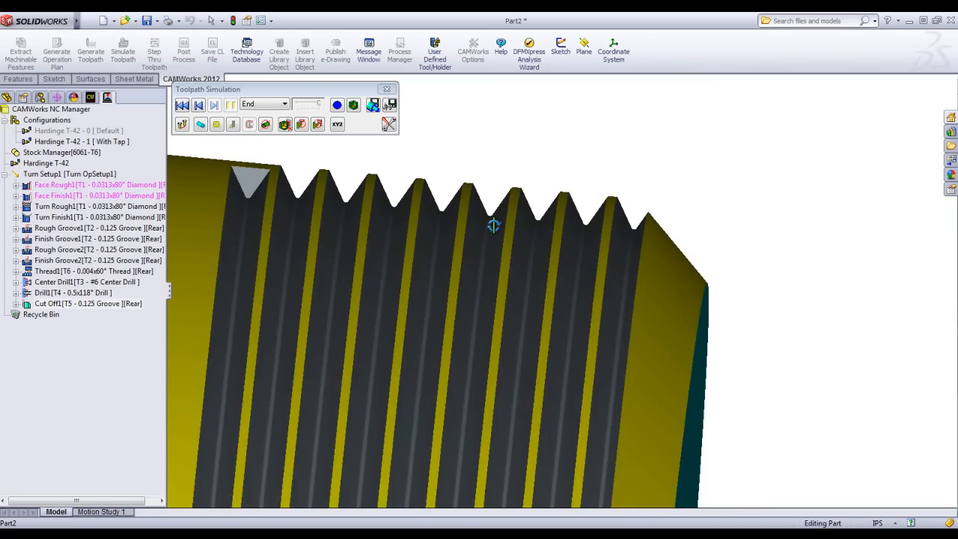
scroll(491, 229, down, 2)
scroll(490, 228, up, 6)
scroll(481, 336, up, 2)
middle_drag(543, 358, 510, 343)
scroll(511, 343, up, 4)
middle_drag(599, 444, 513, 379)
scroll(514, 382, down, 8)
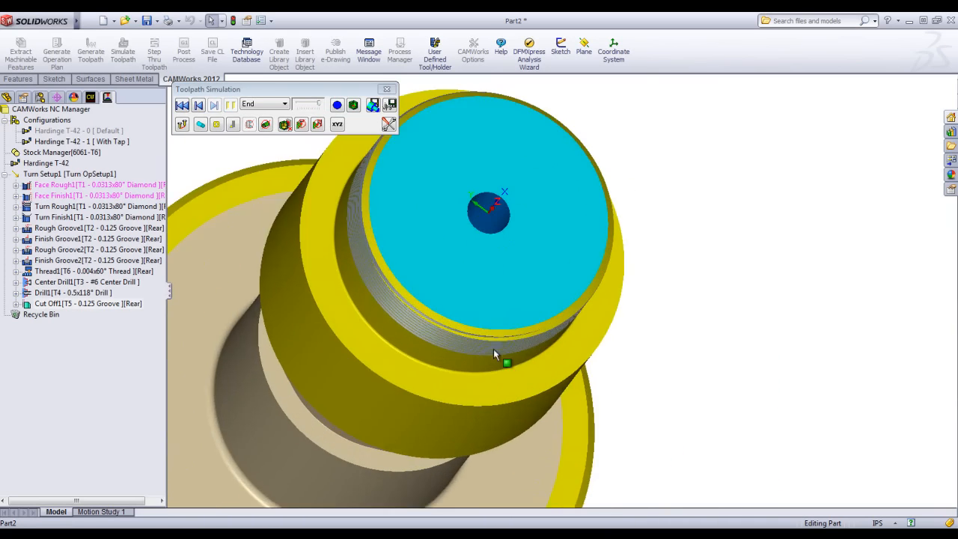
scroll(440, 325, up, 3)
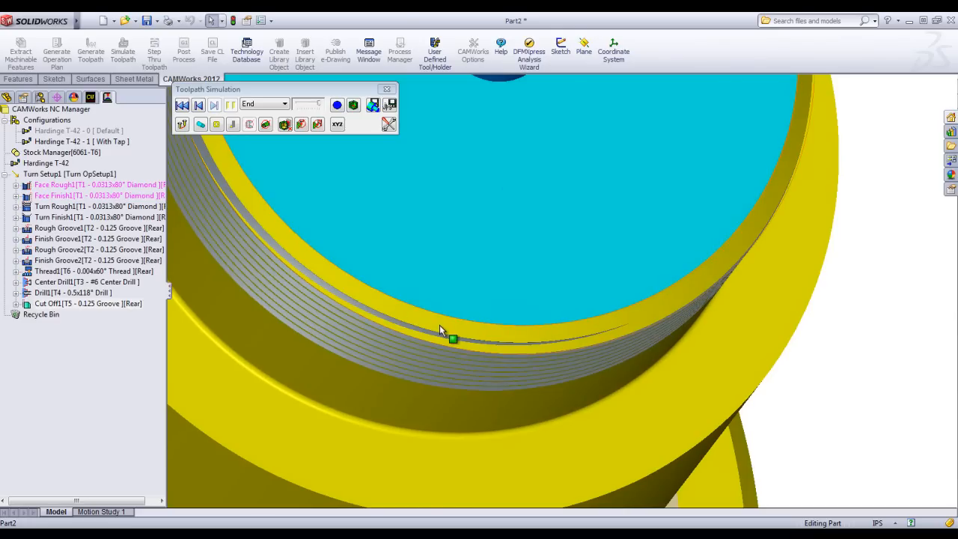
scroll(440, 325, up, 1)
scroll(439, 325, up, 4)
middle_drag(440, 326, 525, 351)
scroll(511, 339, up, 2)
scroll(511, 339, up, 2)
scroll(491, 209, down, 2)
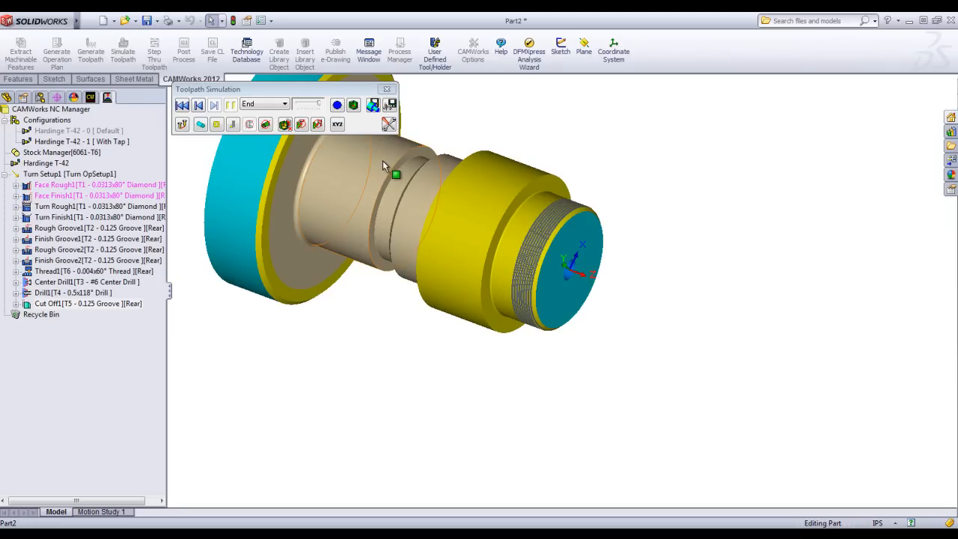
click(386, 89)
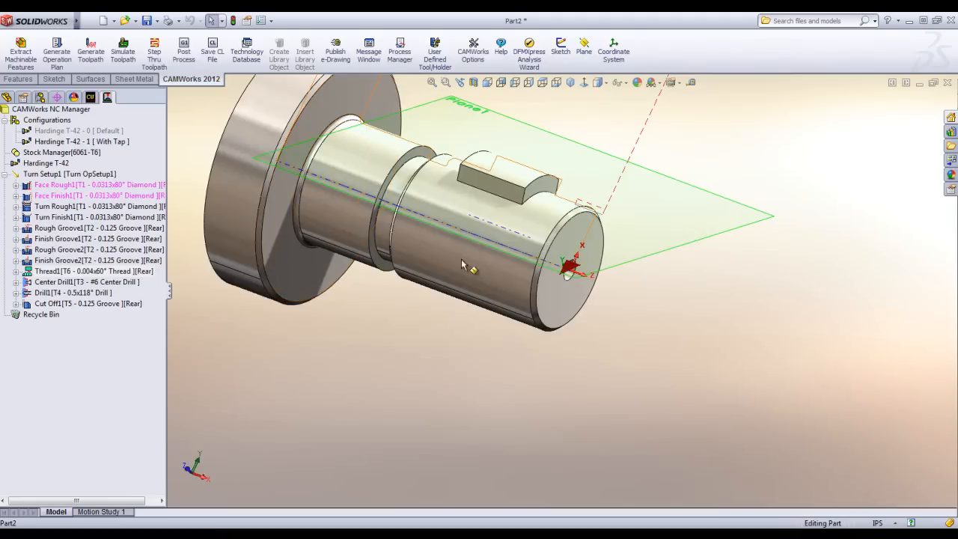
Generate the XML setup sheet for Turn Setup1 with the CWDefaultTurnTemplate style sheet, replacing the existing file.
click(42, 177)
right_click(44, 183)
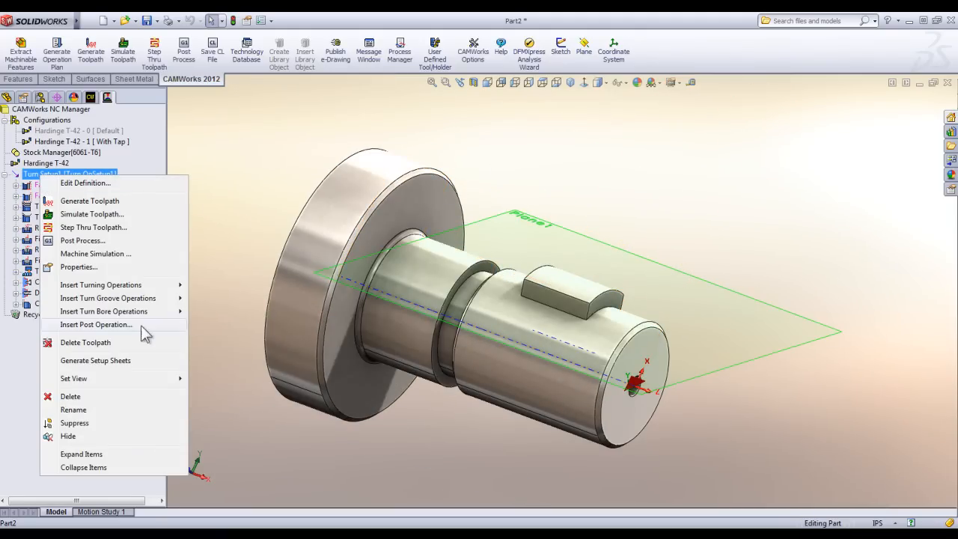
click(91, 360)
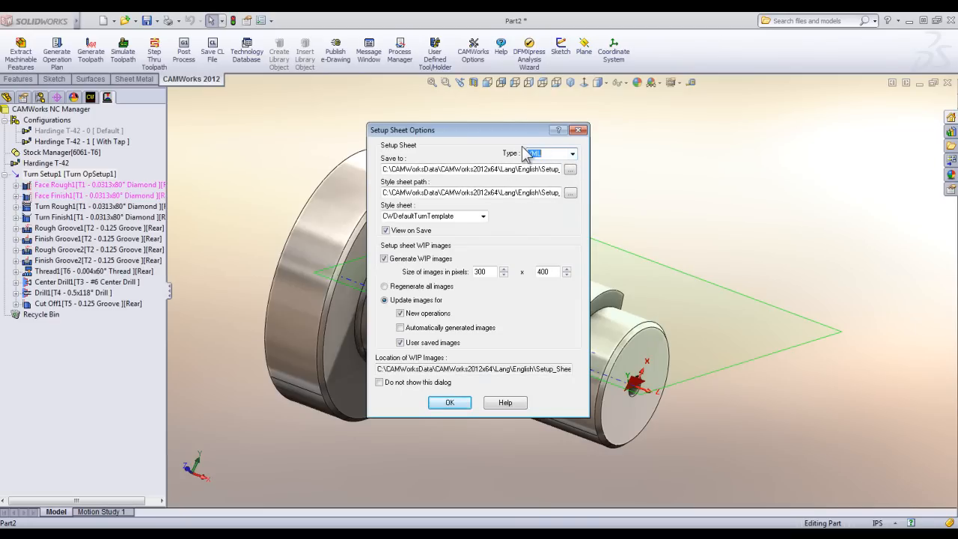
click(450, 403)
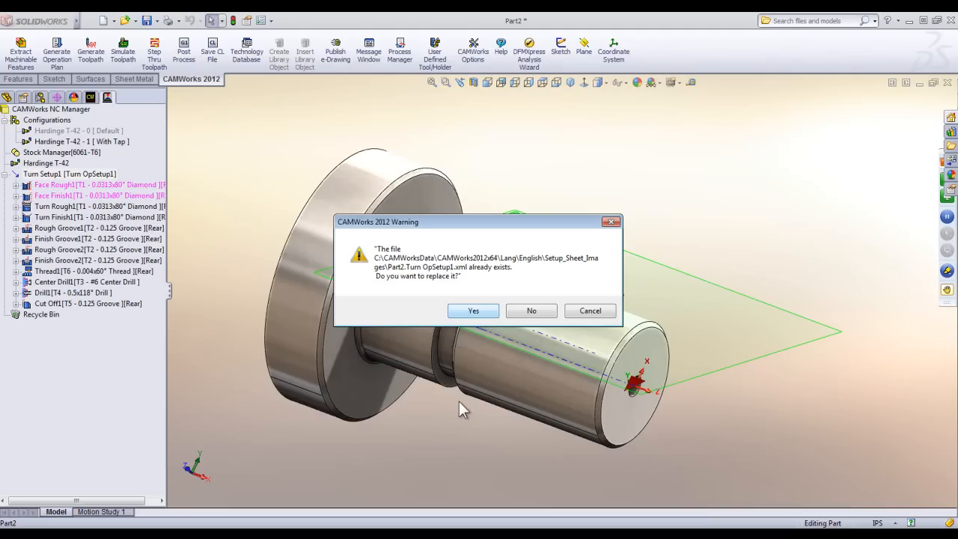
key(Return)
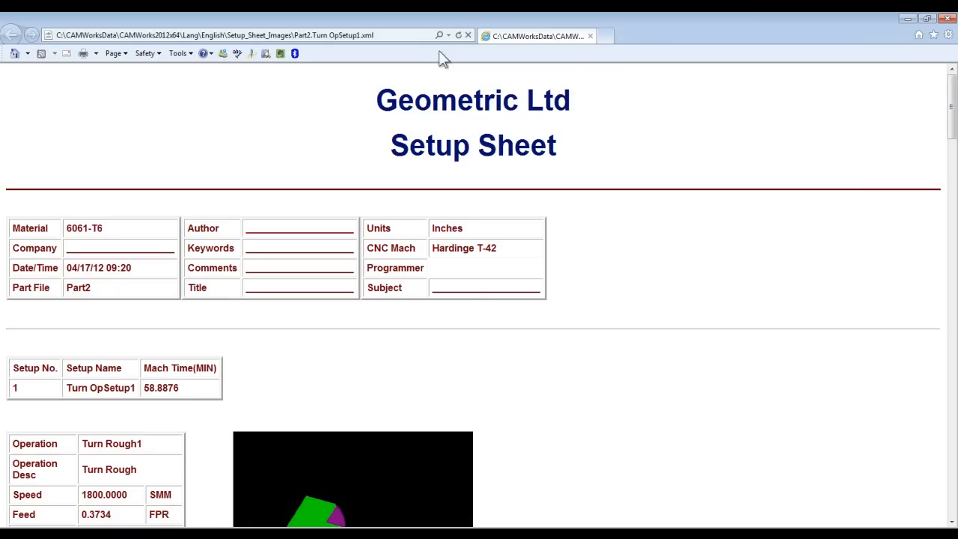
Read through the setup sheet's material, machine, machining time and per-operation data from Turn Rough1 to Cut Off1, and close it.
scroll(421, 179, down, 3)
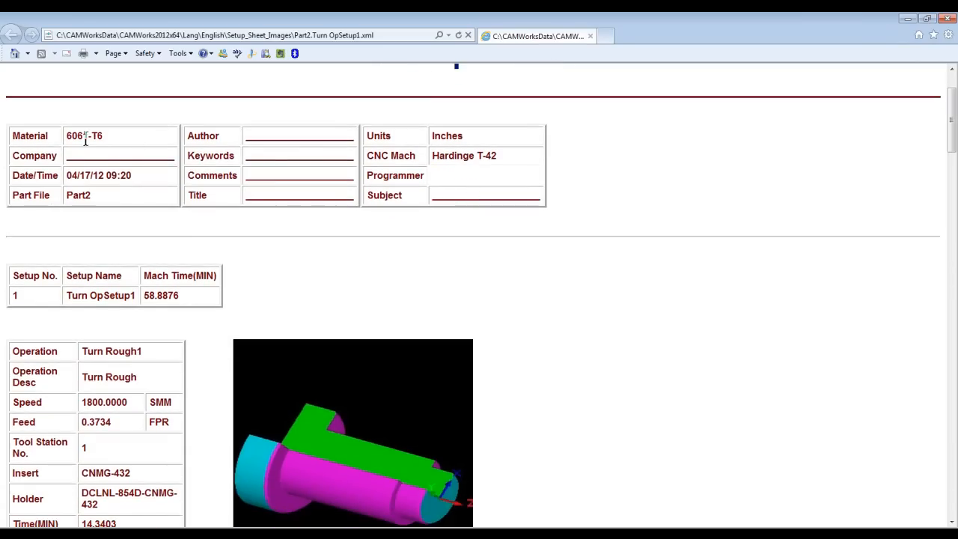
scroll(189, 173, down, 1)
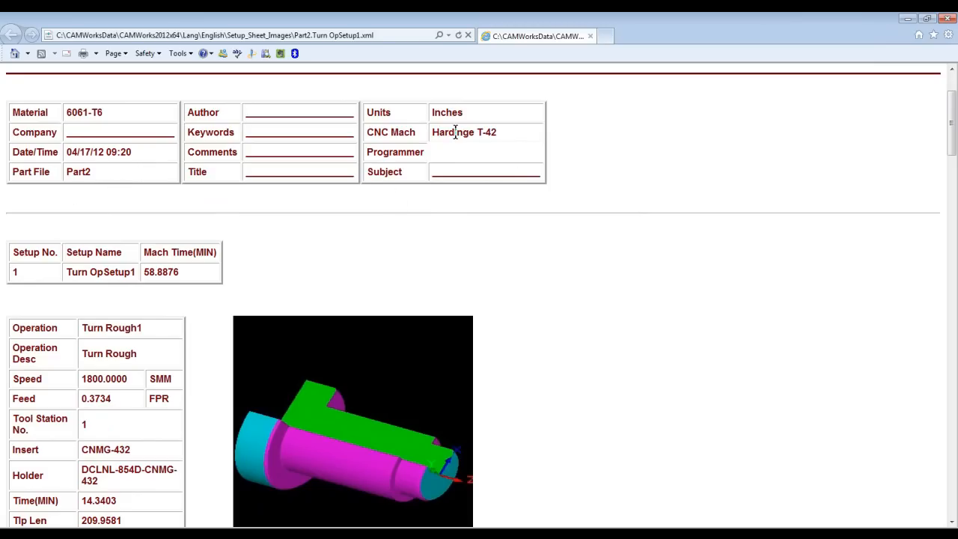
scroll(231, 246, down, 3)
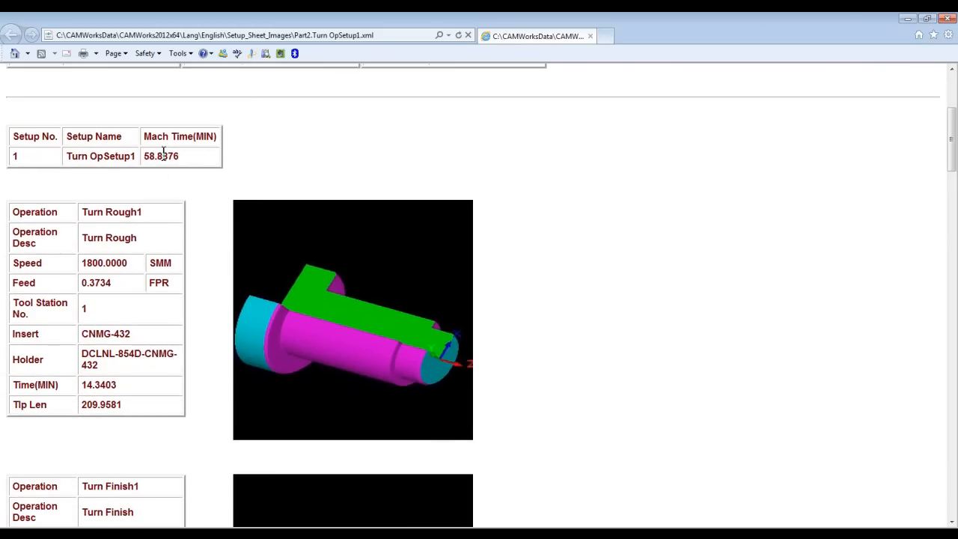
scroll(169, 180, down, 1)
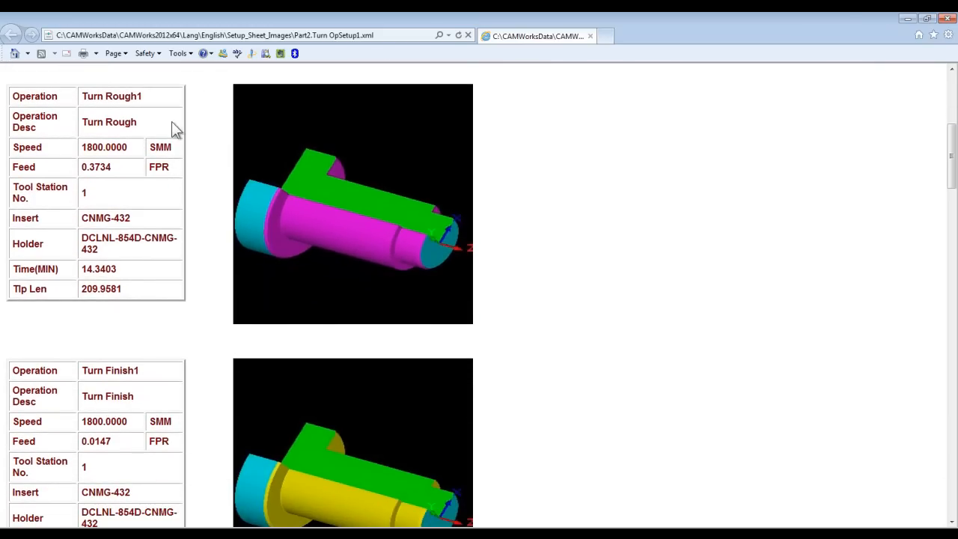
scroll(331, 207, down, 2)
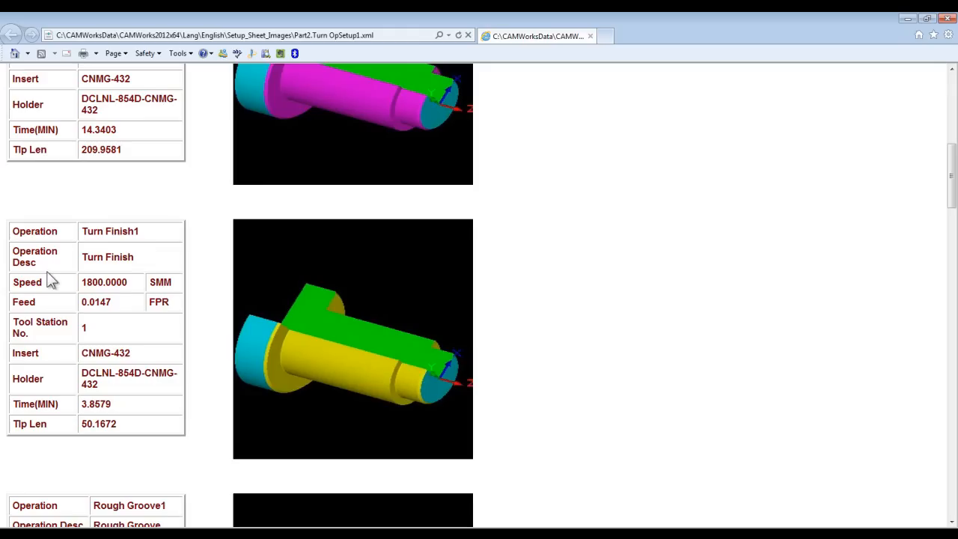
scroll(270, 325, down, 4)
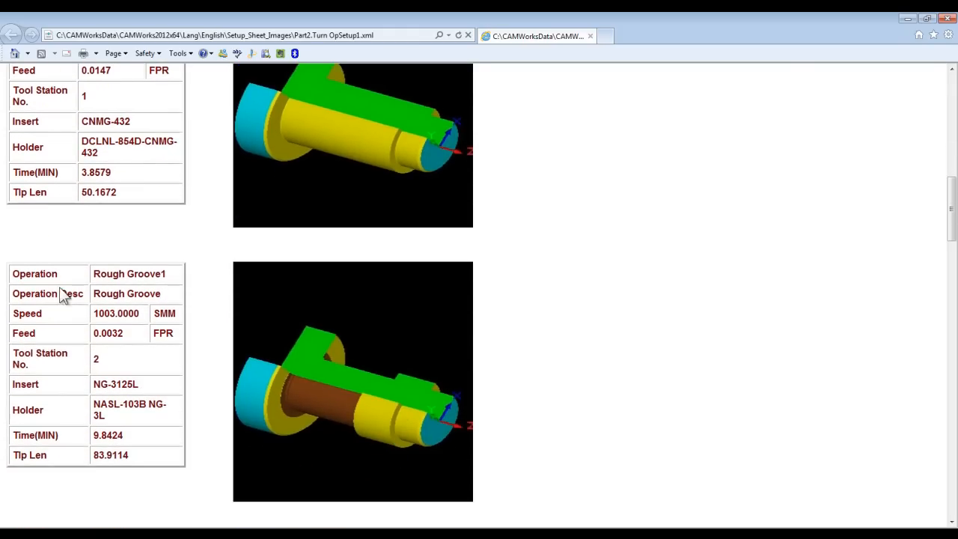
scroll(363, 341, down, 4)
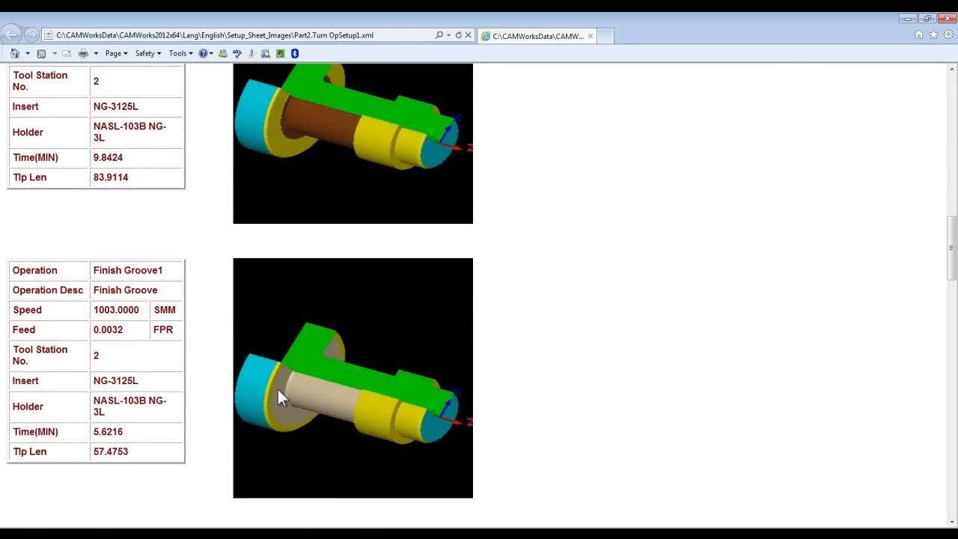
scroll(279, 397, down, 4)
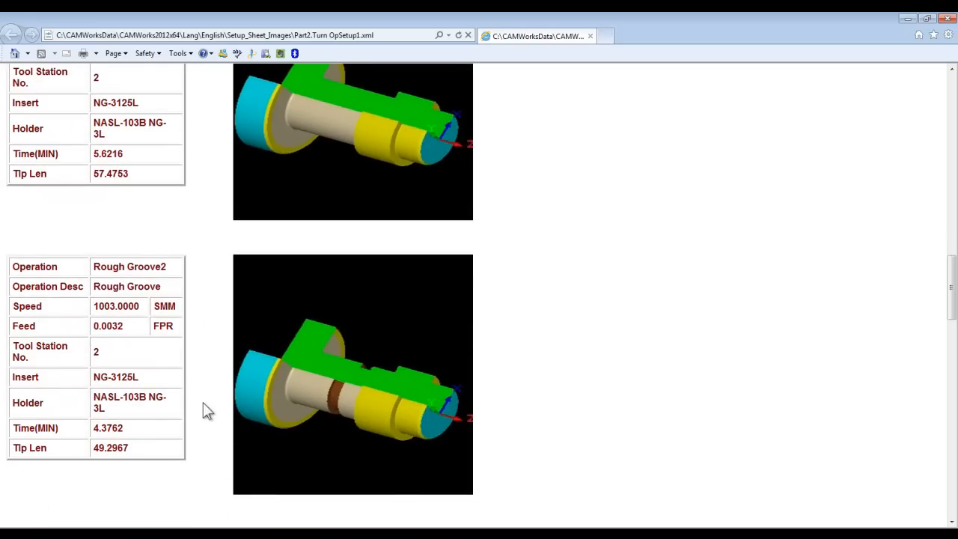
scroll(239, 390, down, 1)
scroll(235, 380, down, 10)
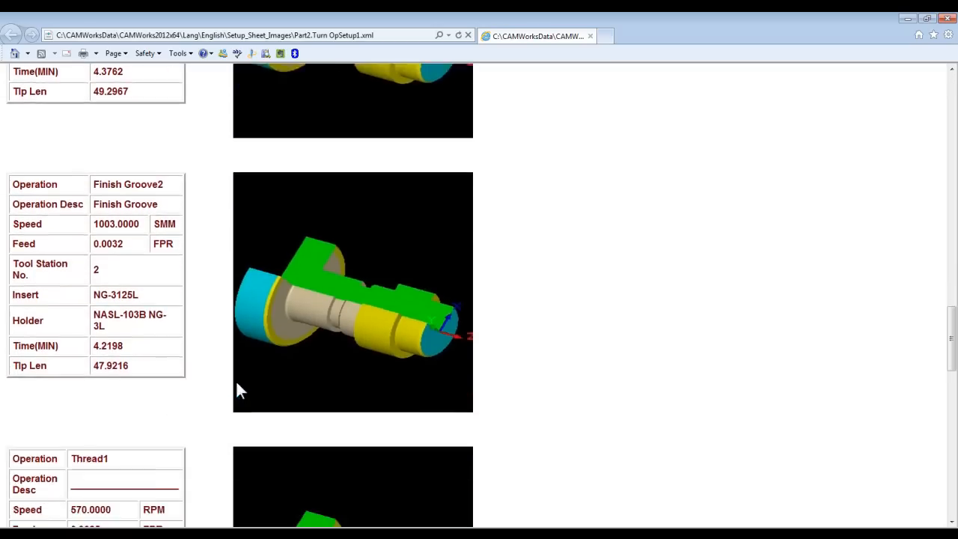
scroll(236, 395, down, 10)
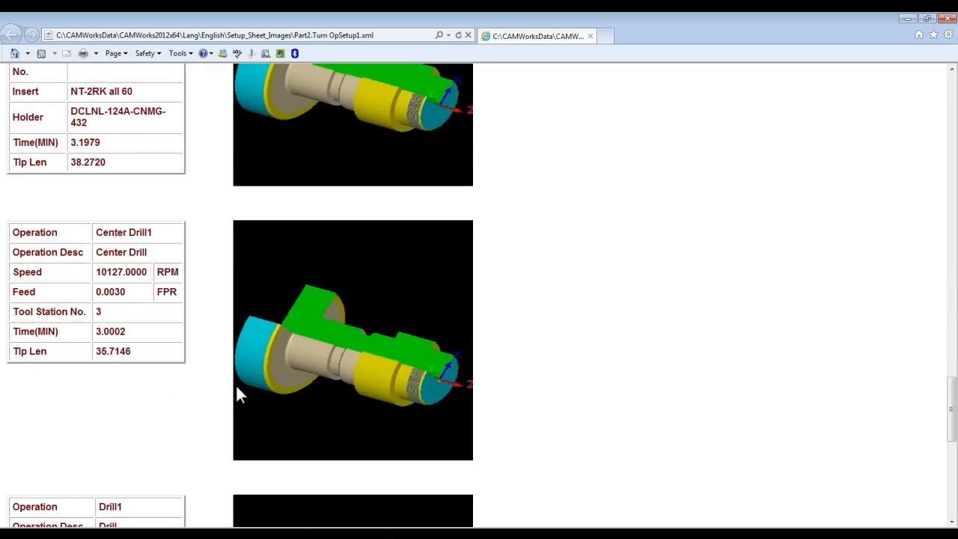
scroll(237, 388, down, 3)
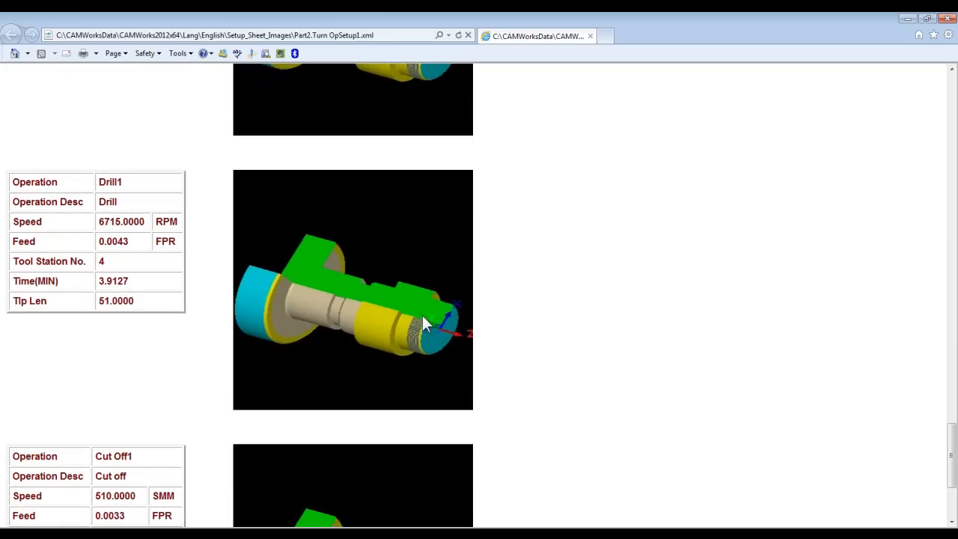
click(948, 18)
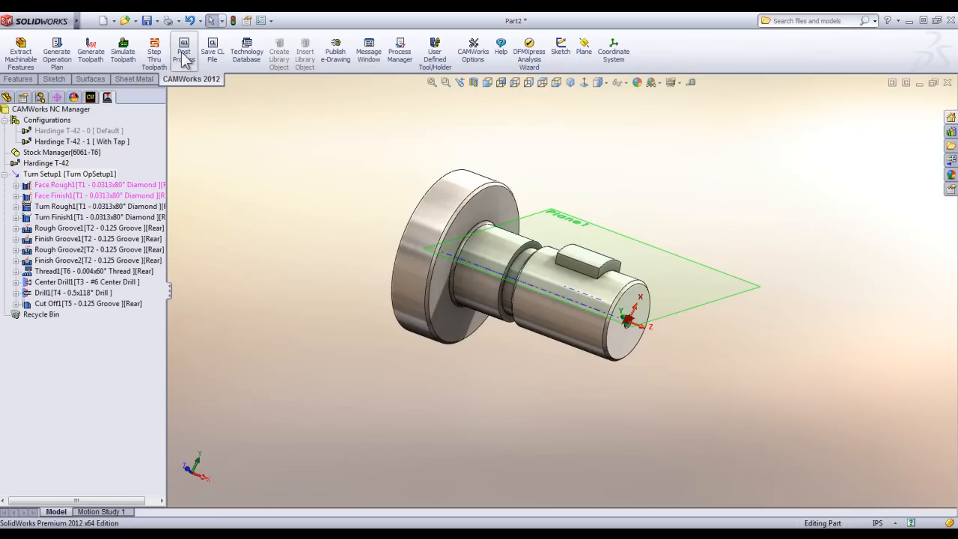
Start post processing the program and save the output to the desktop as Part2 with the NC Code (*.nc) file type.
click(184, 52)
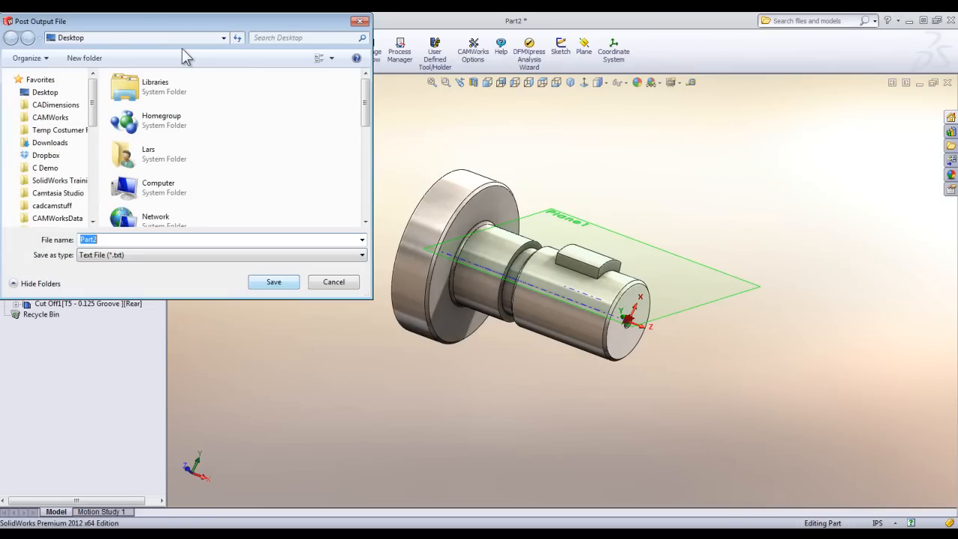
click(263, 255)
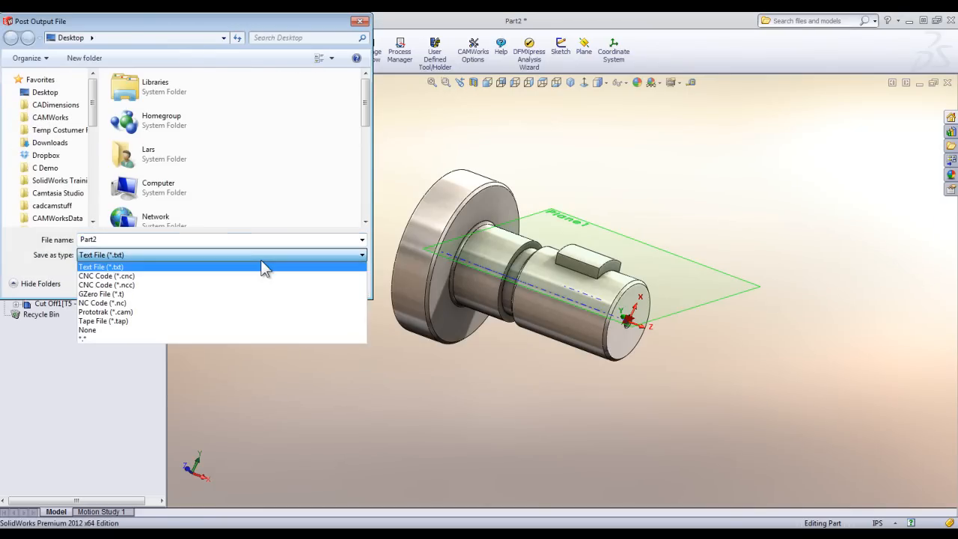
click(144, 302)
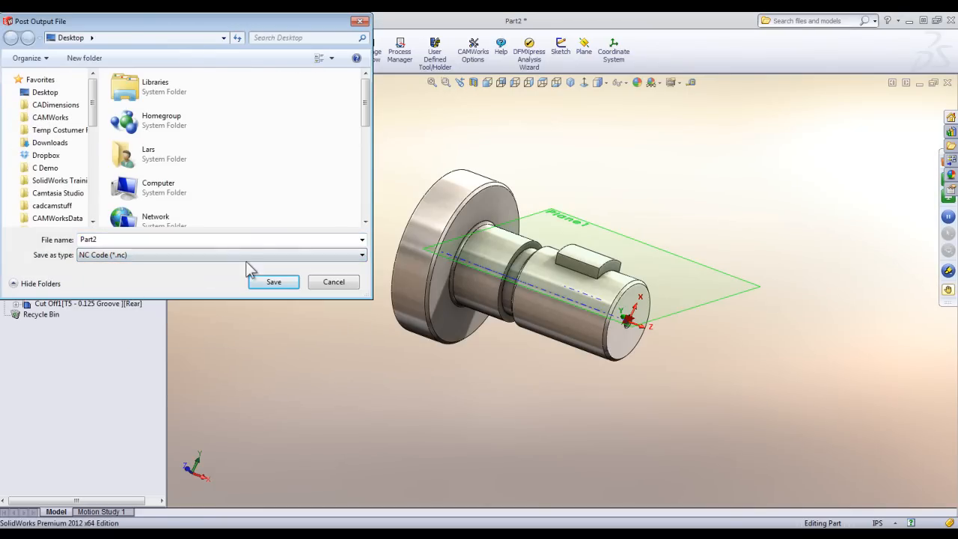
click(256, 283)
Post the first NC code lines one at a time, run the remaining output through to the end and accept it.
click(424, 169)
click(425, 171)
click(425, 172)
click(425, 172)
click(426, 171)
click(425, 172)
click(425, 172)
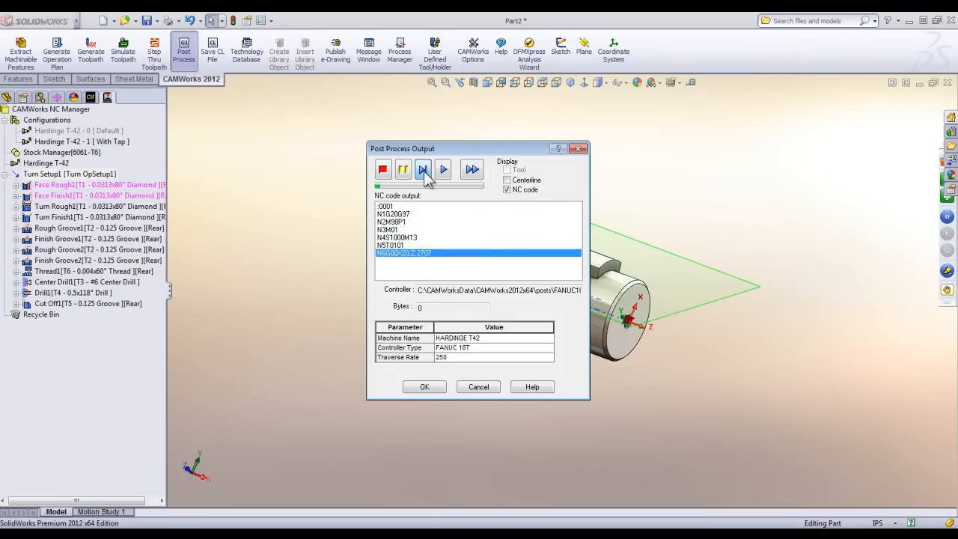
click(427, 171)
click(428, 172)
click(444, 171)
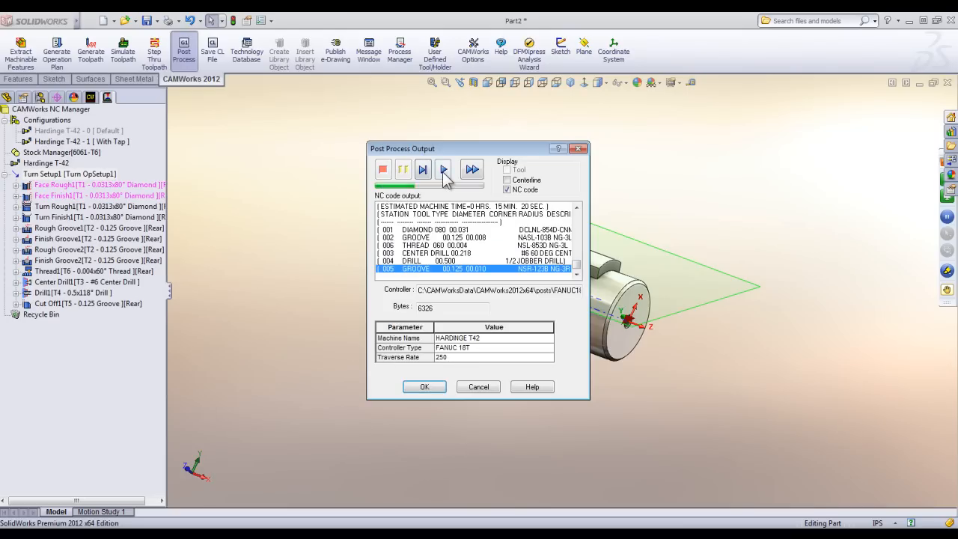
click(424, 387)
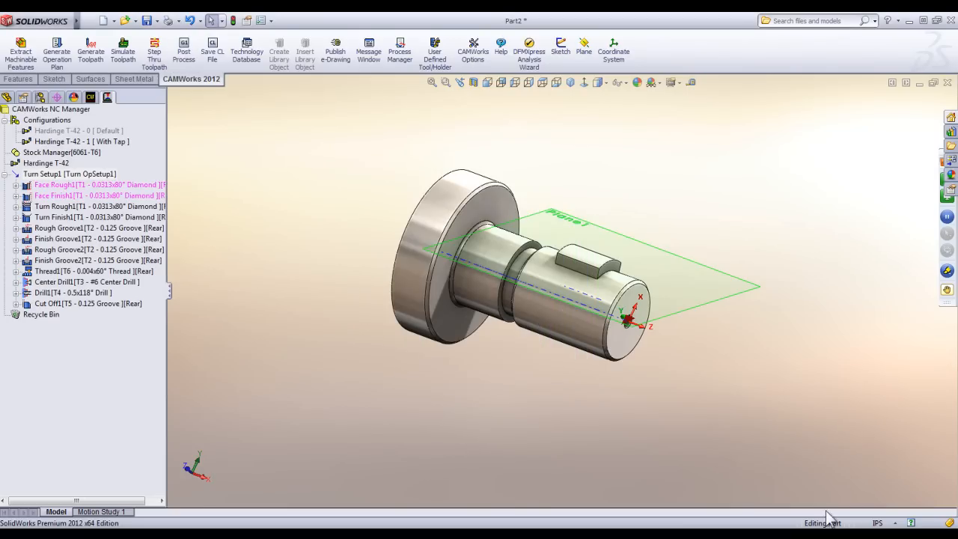
Show the desktop and open the posted Part2 NC file in CIMCO Edit.
click(926, 535)
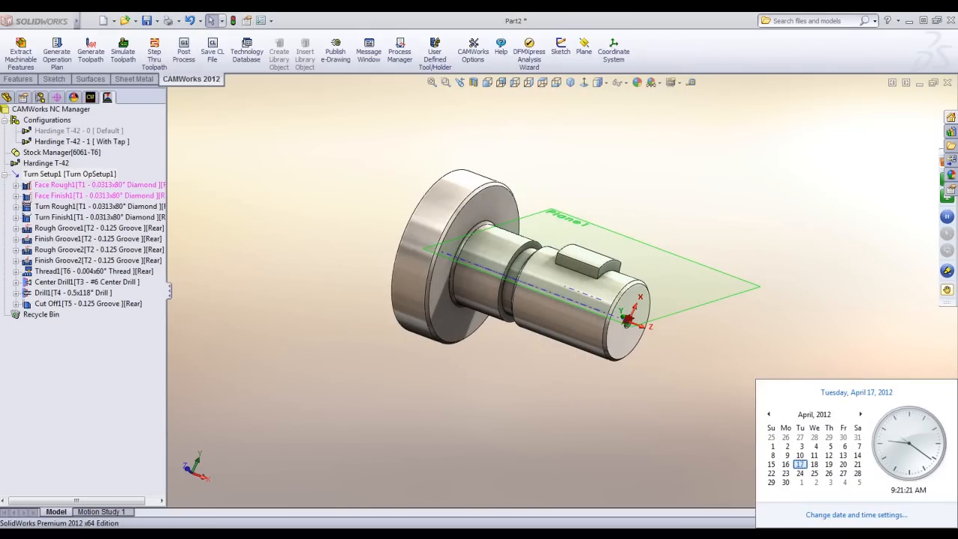
key(super+d)
double_click(112, 423)
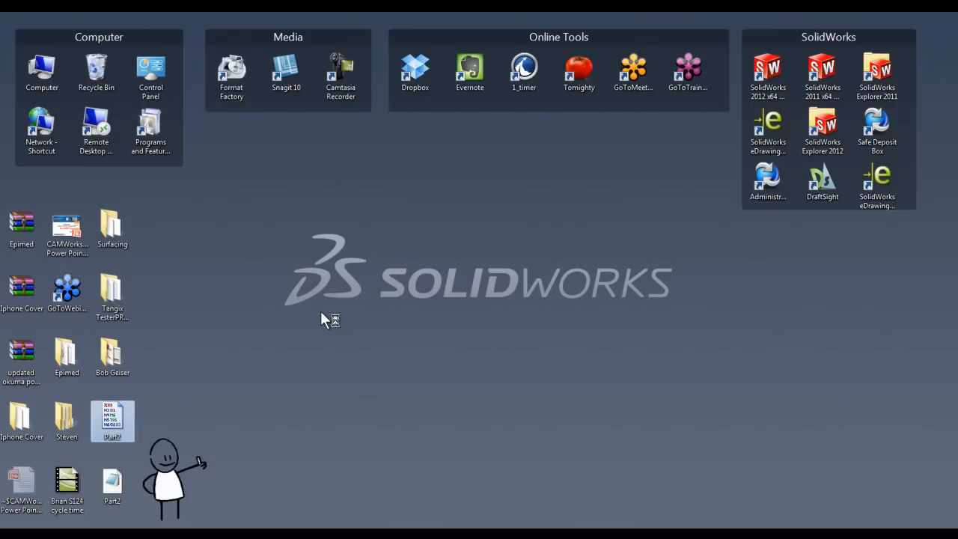
Read through the posted NC code in Part2.nc and close the editor.
scroll(211, 157, down, 12)
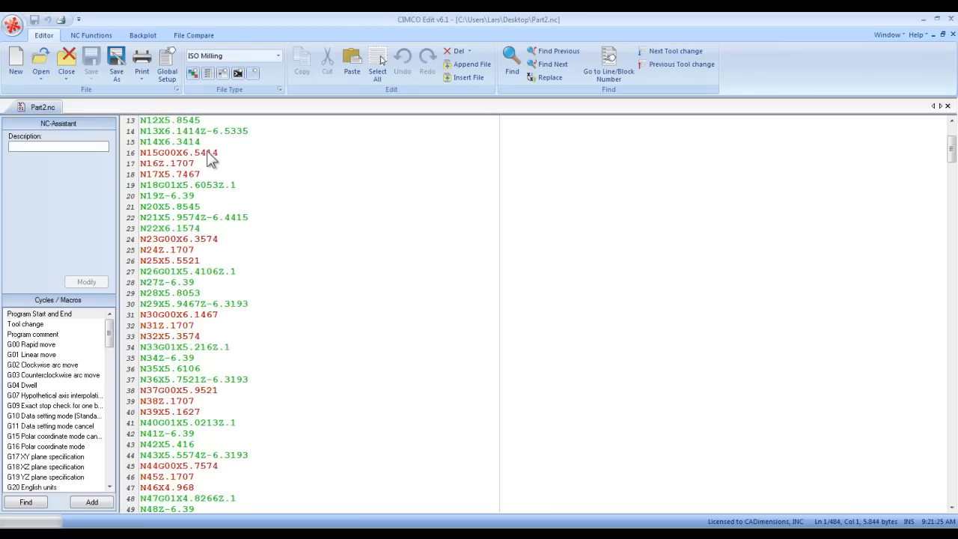
scroll(207, 151, down, 4)
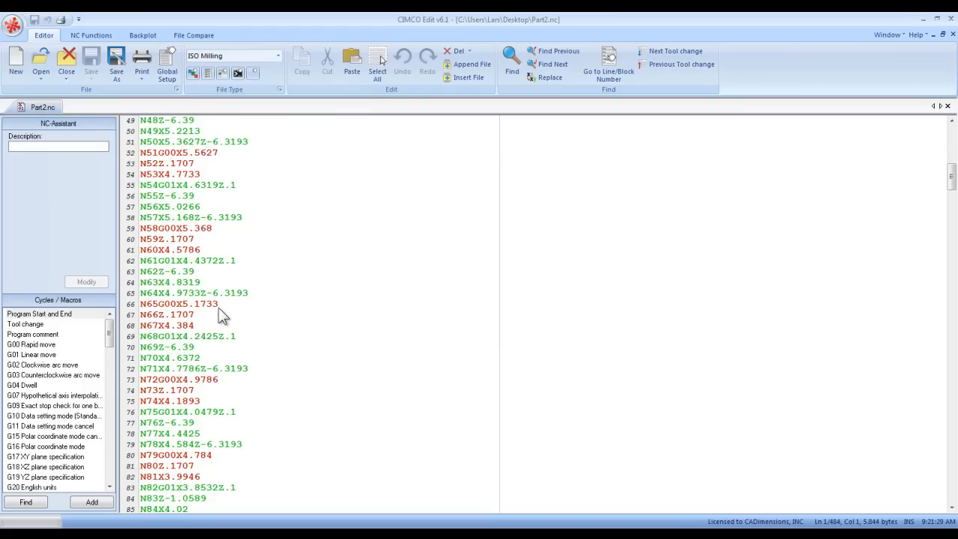
scroll(219, 308, down, 12)
scroll(222, 318, down, 9)
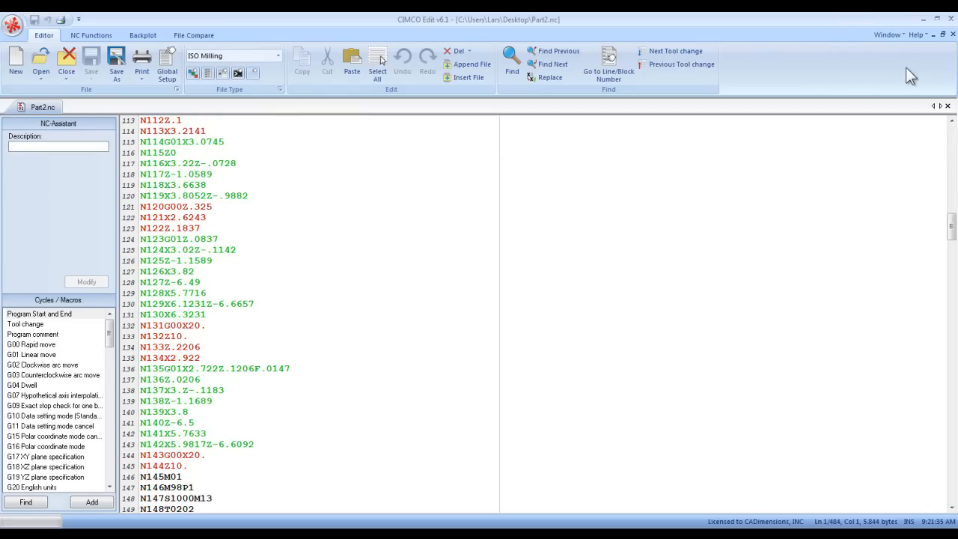
click(949, 22)
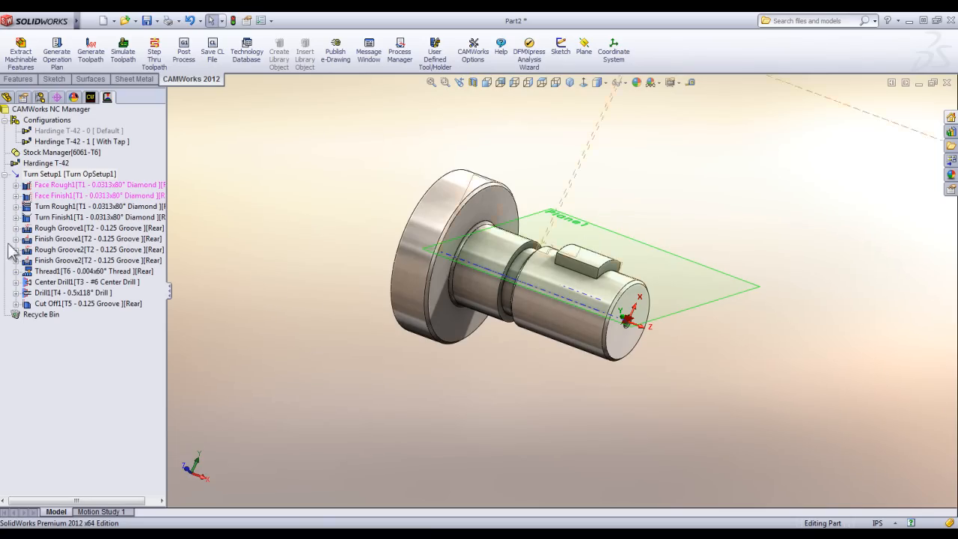
Open the Turn Rough1 operation's parameters and examine its tool data and existing toolpath on the part.
double_click(38, 208)
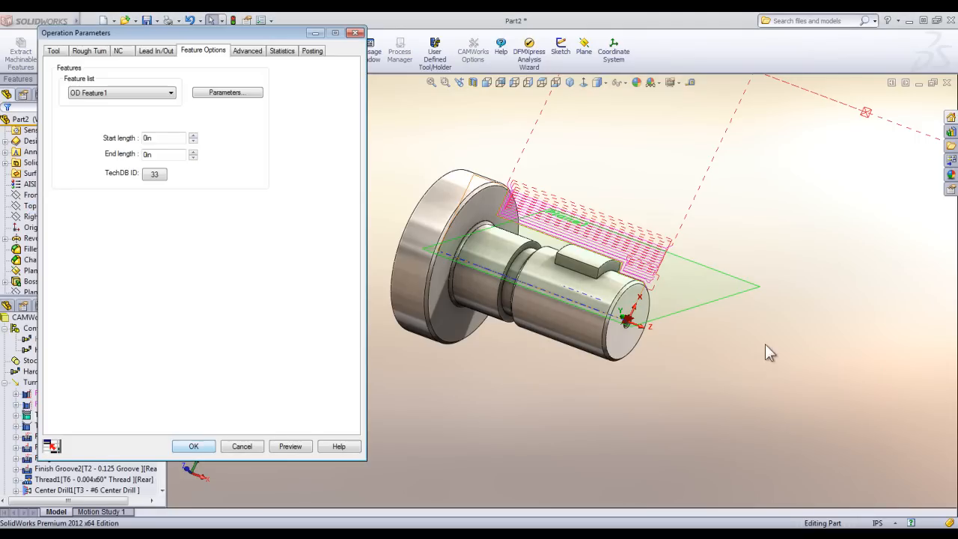
scroll(543, 221, down, 1)
middle_drag(453, 177, 434, 210)
click(53, 51)
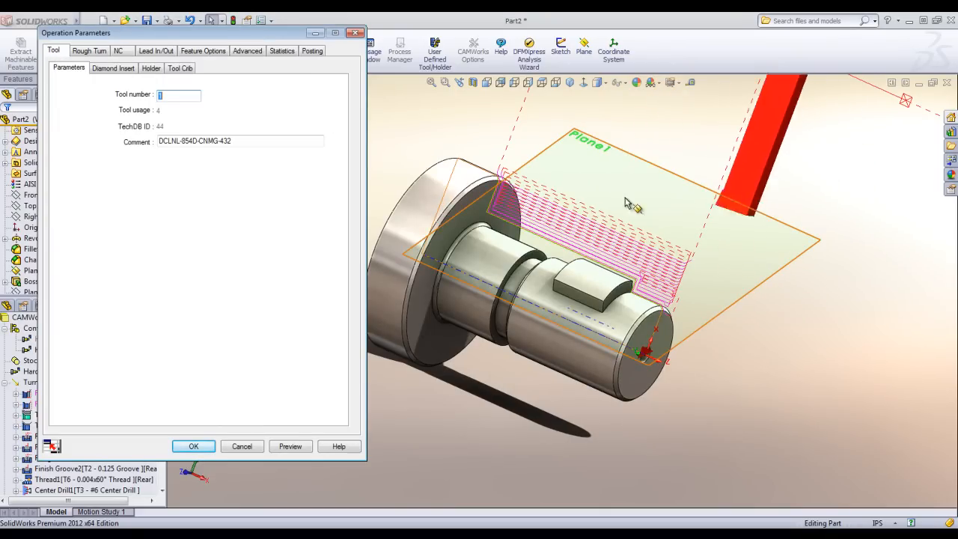
middle_drag(665, 255, 648, 307)
scroll(704, 242, down, 3)
scroll(645, 301, up, 5)
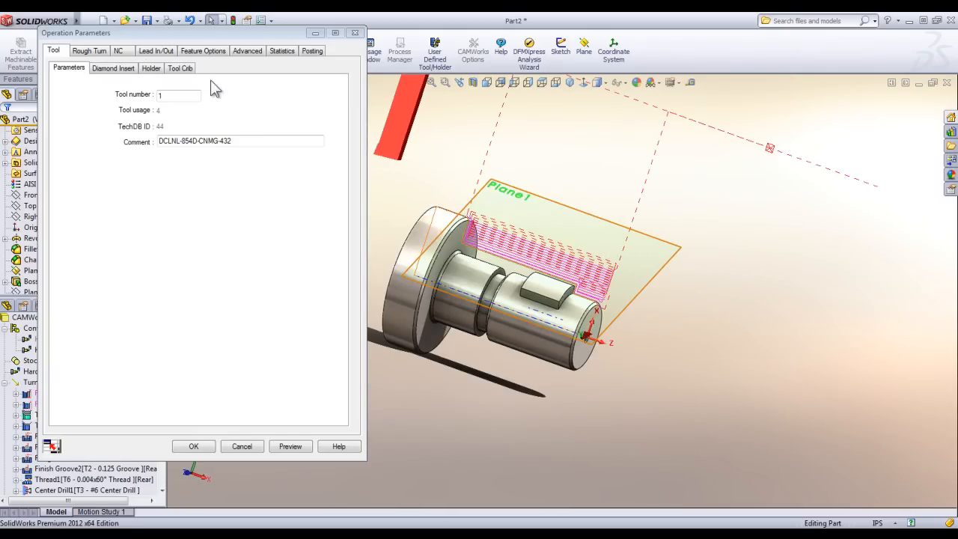
Set the first, max and final cut amounts of the Turn Rough1 operation to .25 in.
click(90, 51)
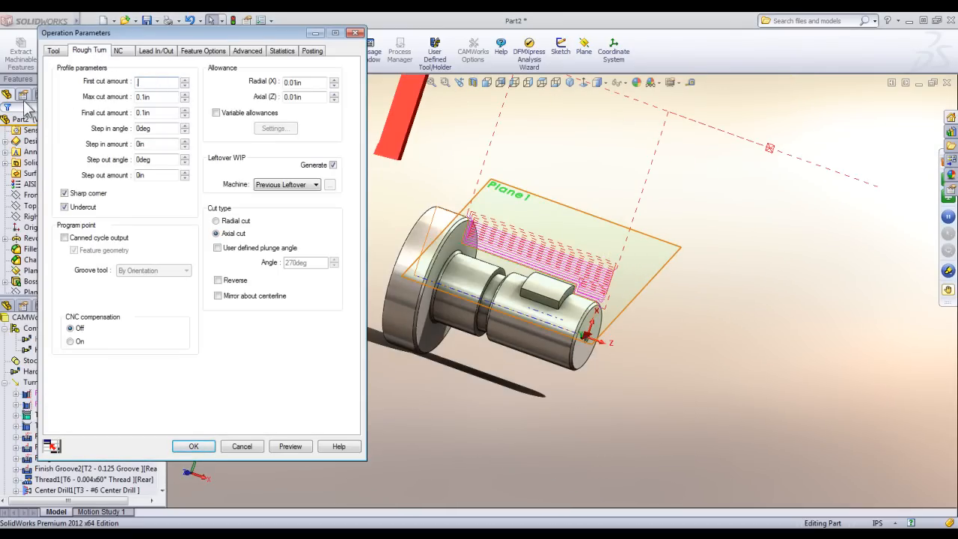
key(Tab)
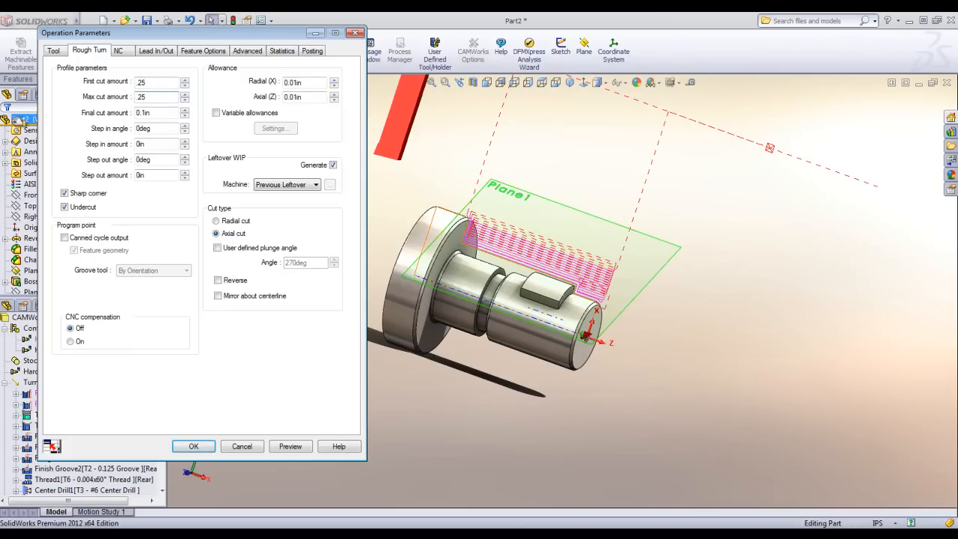
key(Tab)
key(BackSpace)
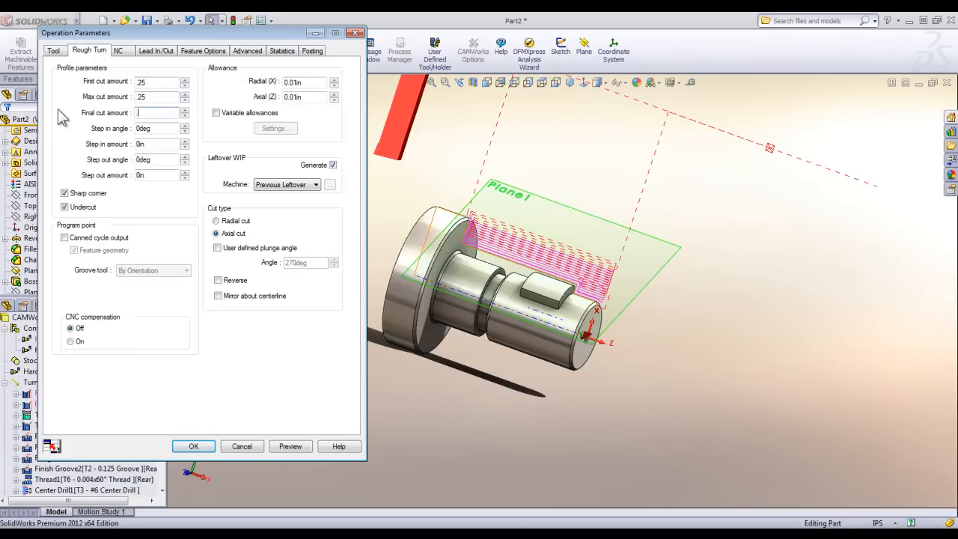
text(.25)
Change Turn Rough1's leadin type to Arc, apply the operation parameters and accept the machine's maximum feed value.
click(119, 50)
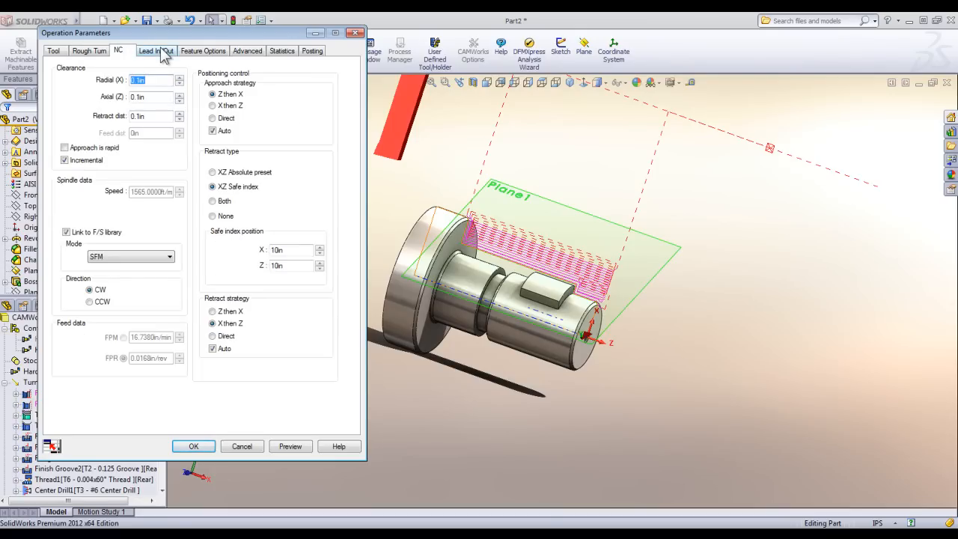
click(163, 52)
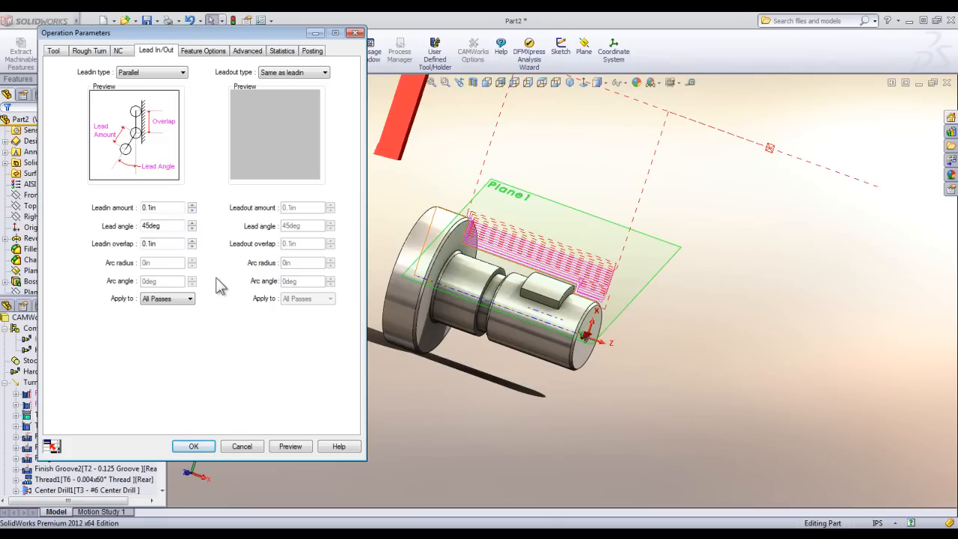
click(155, 72)
click(158, 87)
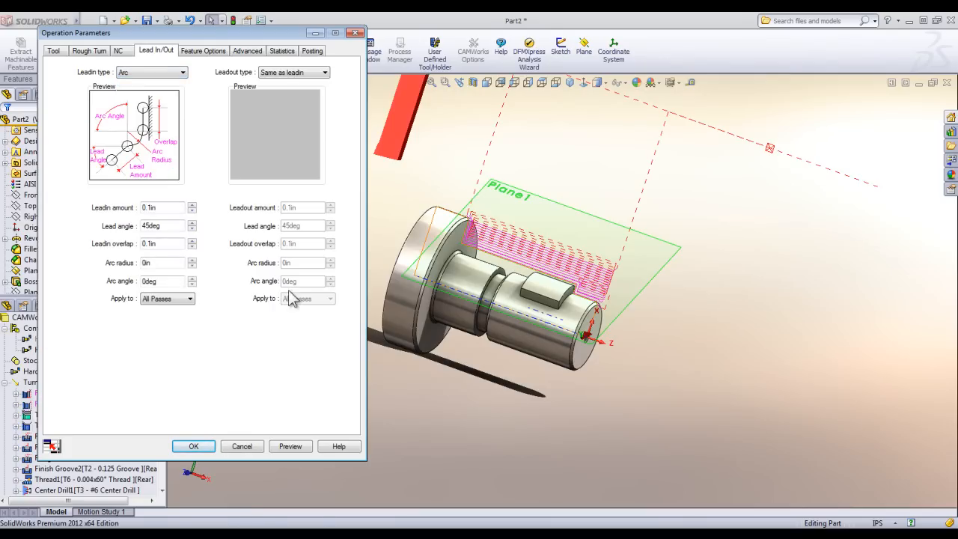
click(207, 447)
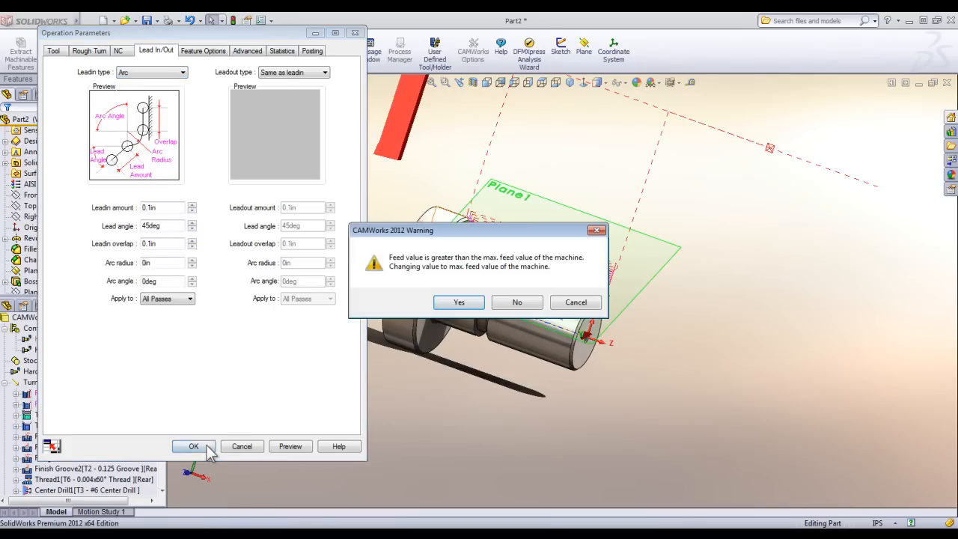
click(459, 302)
middle_drag(513, 265, 470, 273)
scroll(469, 272, down, 1)
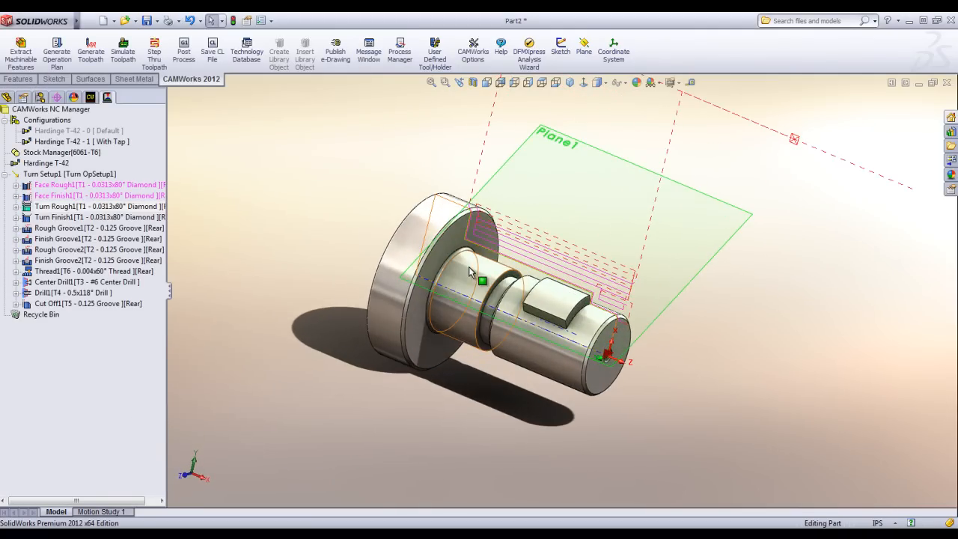
Open the recent TURN PART document.
mouse_move(35, 18)
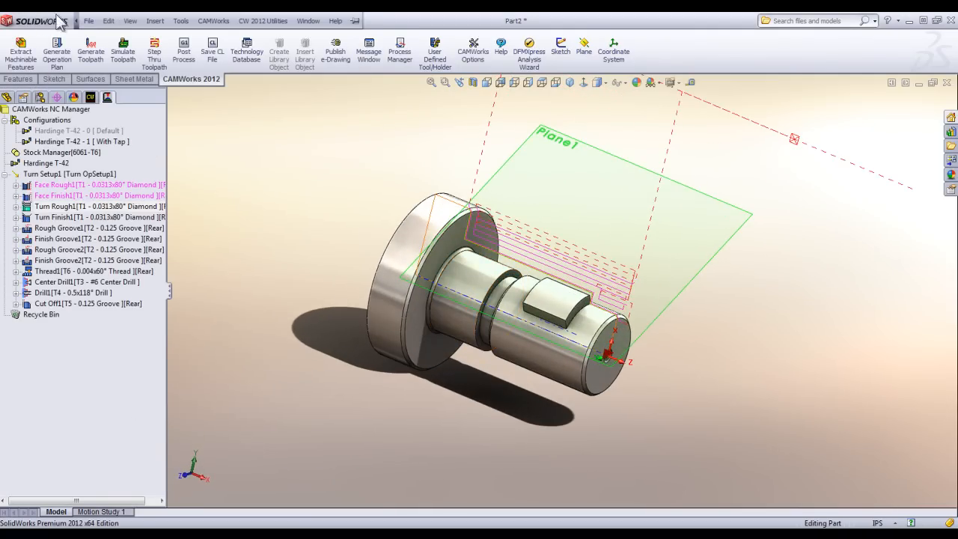
click(88, 20)
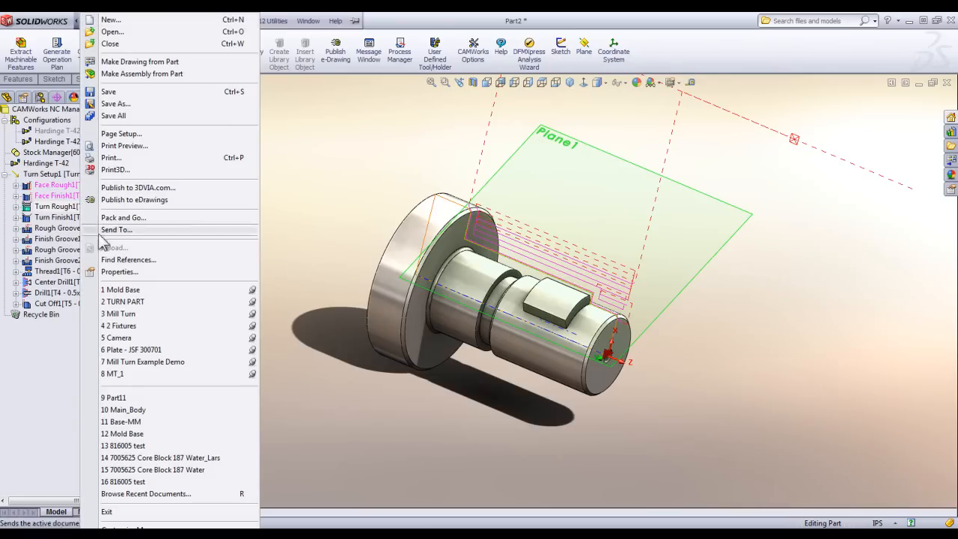
click(111, 303)
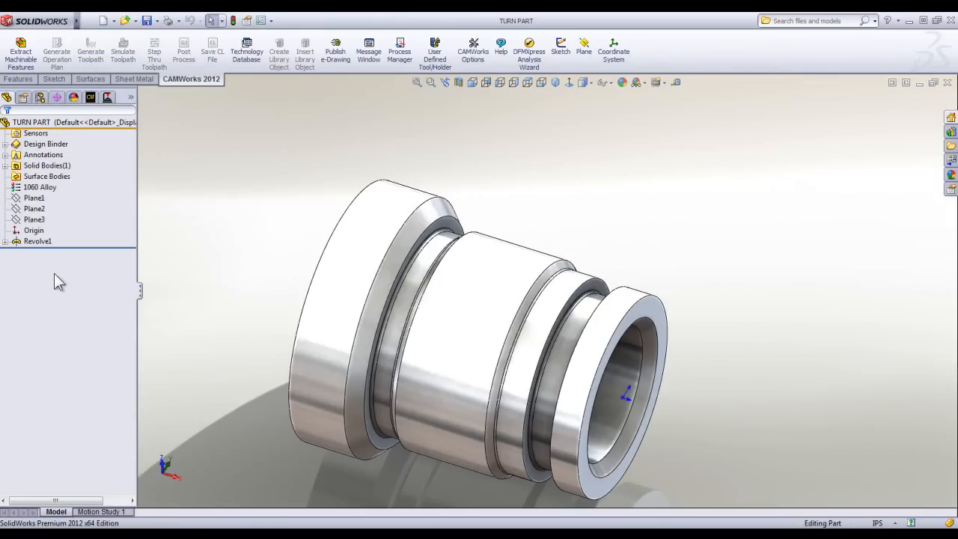
Open Sketch1 under the Revolve1 feature to examine the part's profile, and exit the sketch.
click(19, 241)
click(92, 253)
key(z)
key(z)
click(5, 241)
click(40, 253)
click(46, 218)
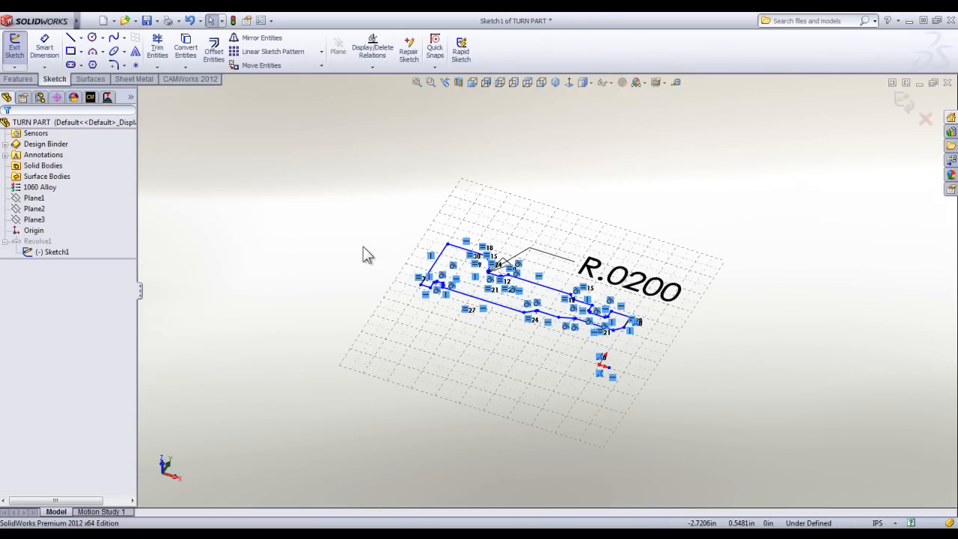
click(900, 103)
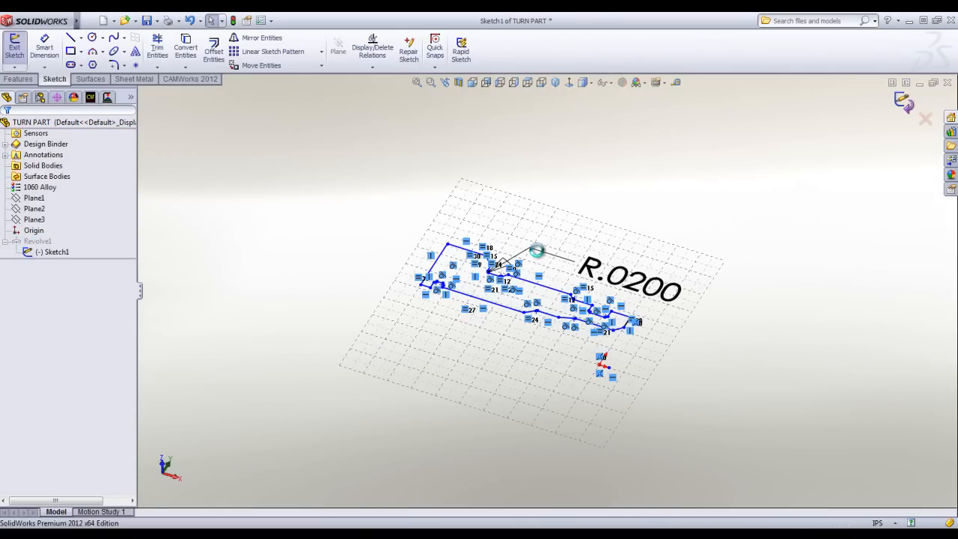
mouse_move(449, 247)
middle_down()
mouse_move(428, 261)
mouse_move(427, 192)
mouse_move(420, 213)
middle_up()
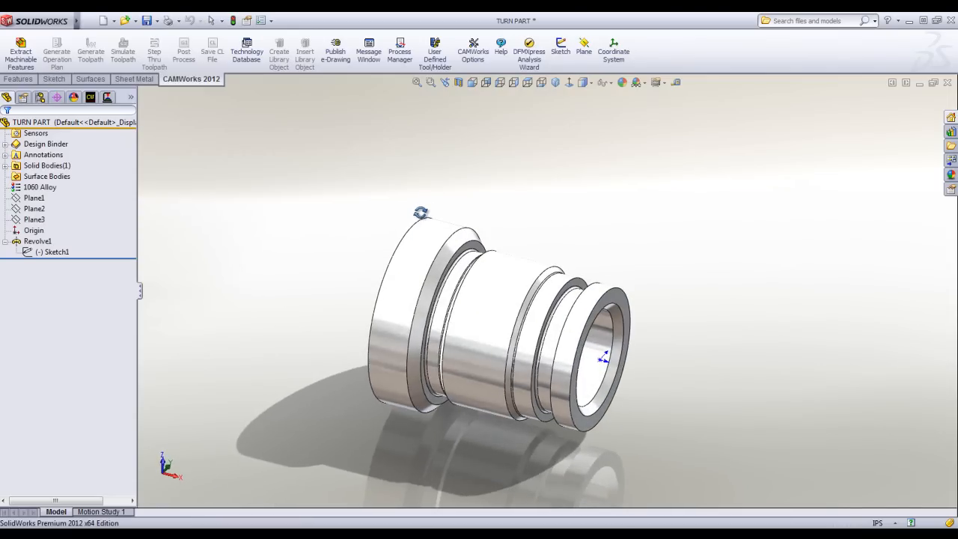
Section the part along Plane1 with the section cap shown and examine its internal bore and grooves.
click(458, 83)
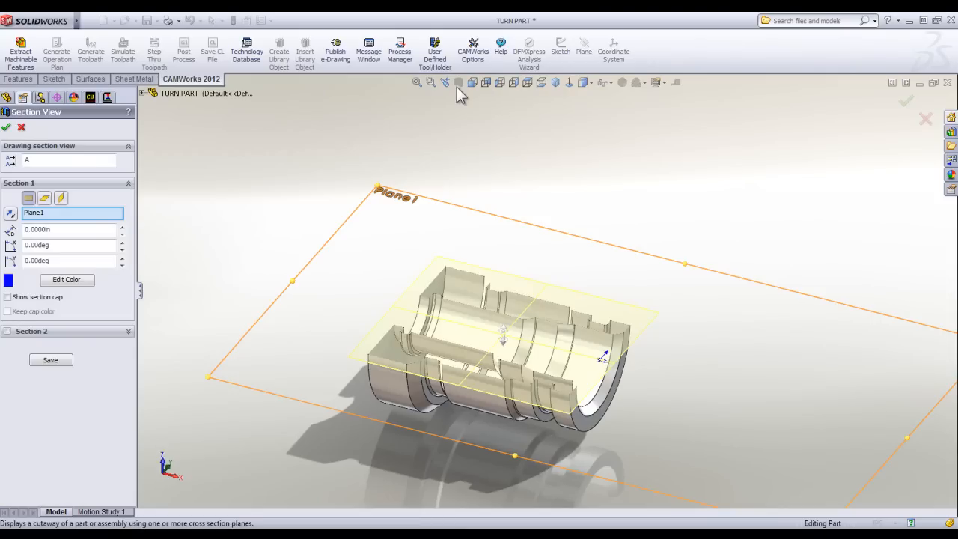
click(8, 298)
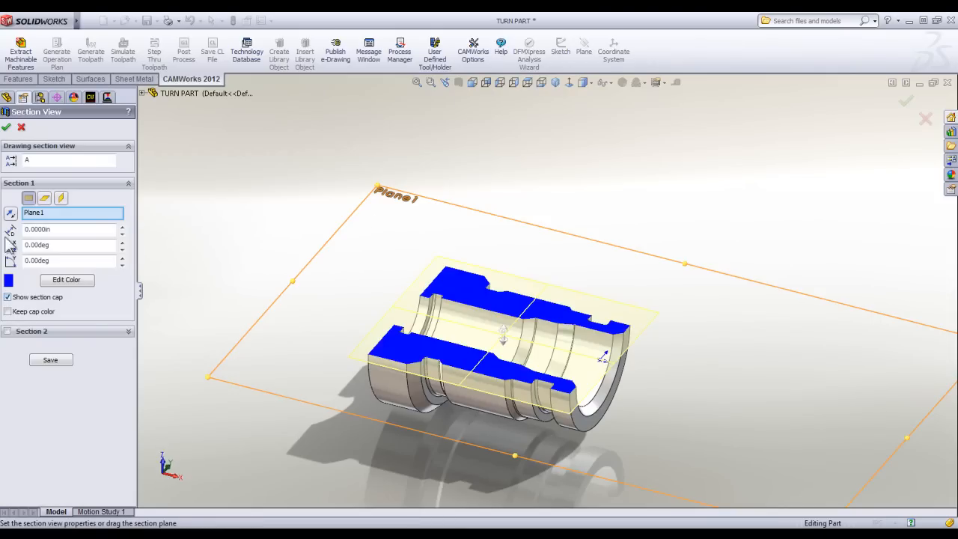
click(6, 126)
middle_drag(366, 238, 342, 321)
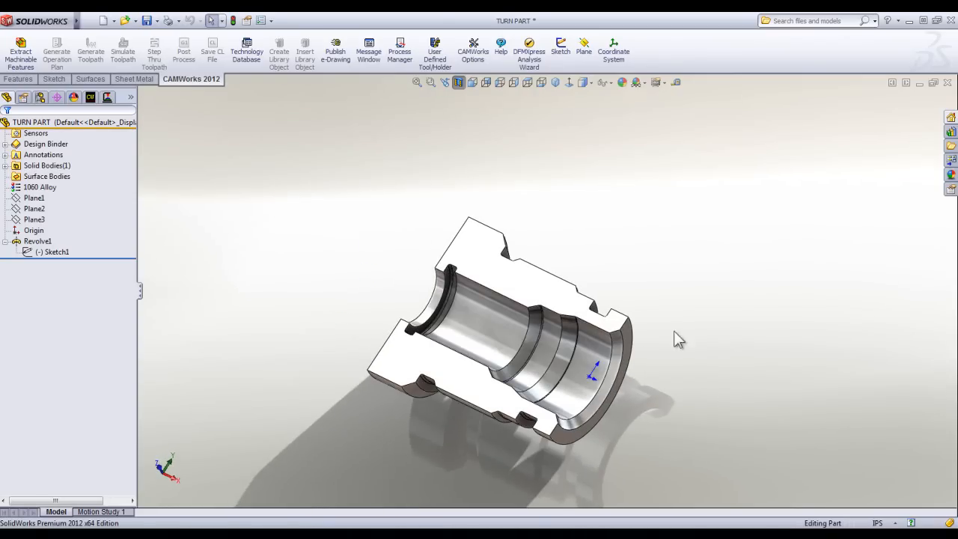
mouse_move(582, 358)
middle_down()
mouse_move(570, 342)
mouse_move(583, 347)
middle_up()
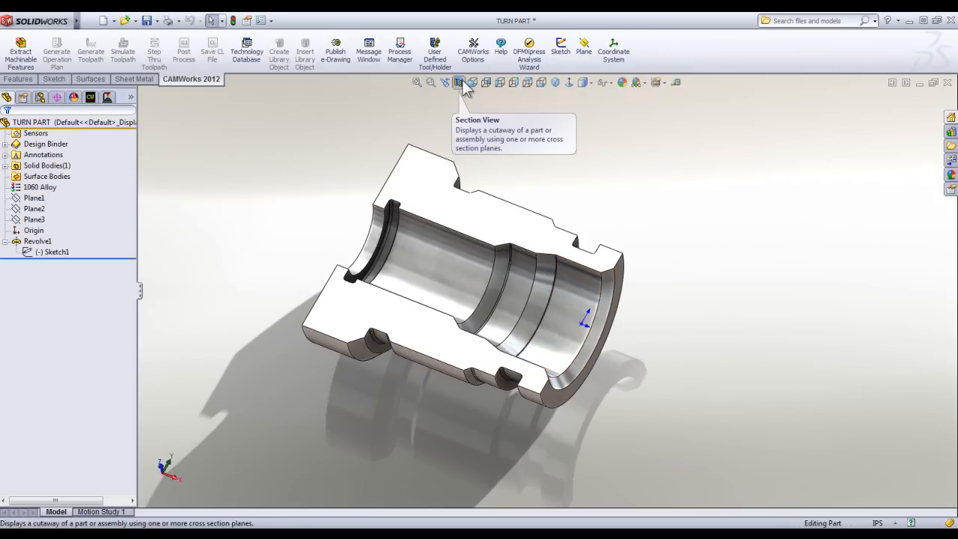
middle_drag(439, 347, 419, 388)
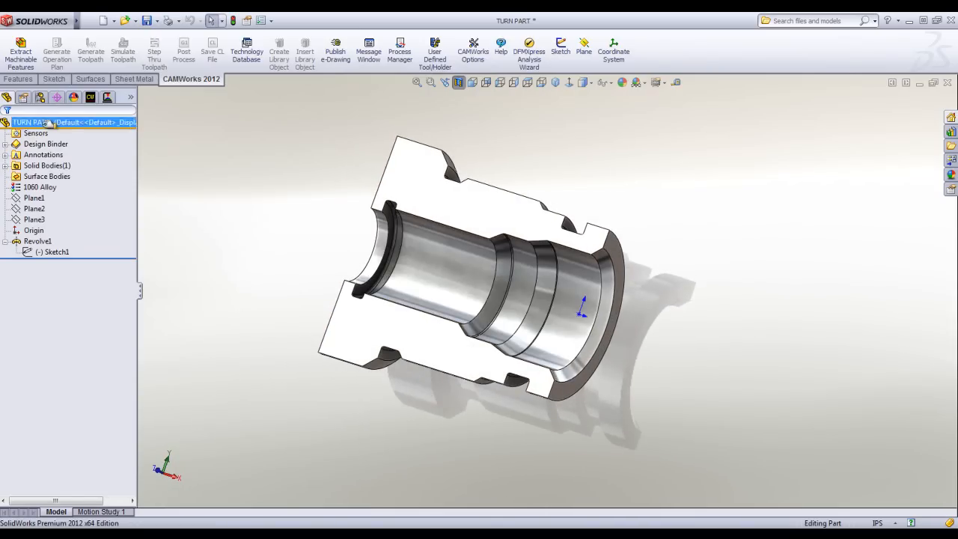
Extract the machinable features of TURN PART and check where ID Feature3 and Groove Rectangular ID6 lie on it.
click(92, 99)
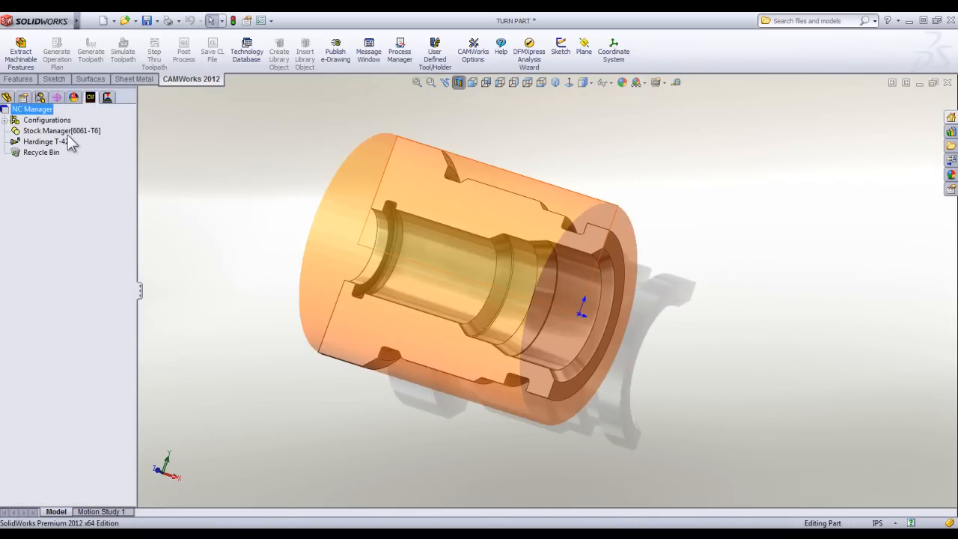
click(302, 134)
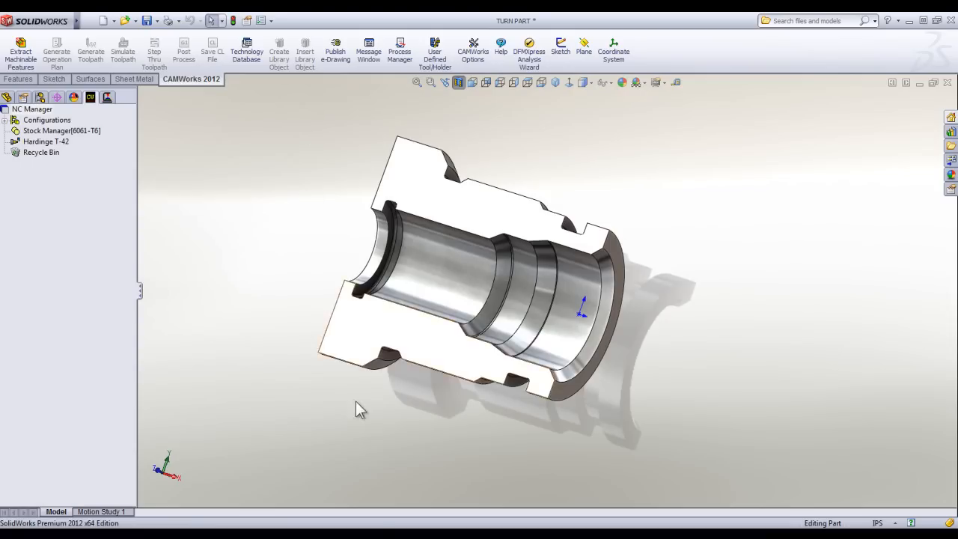
click(21, 51)
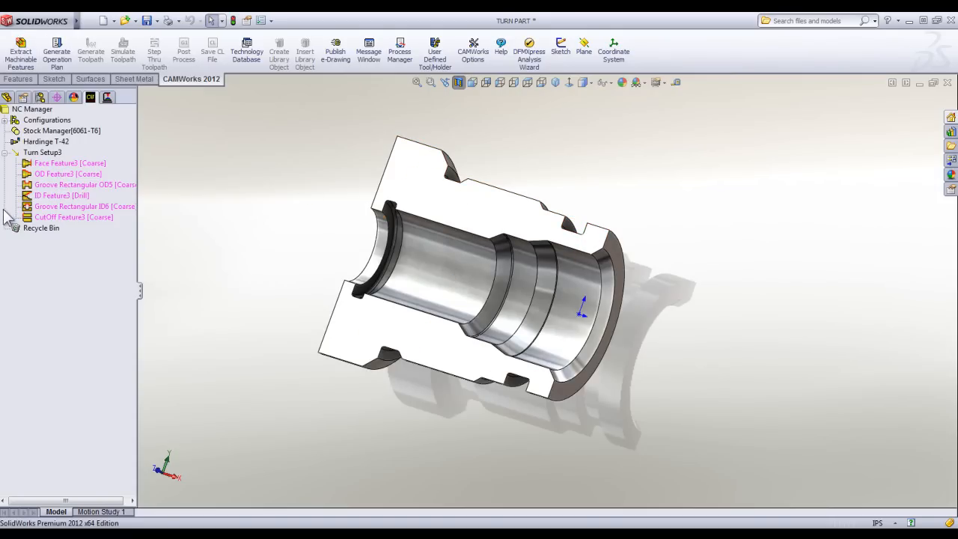
click(60, 196)
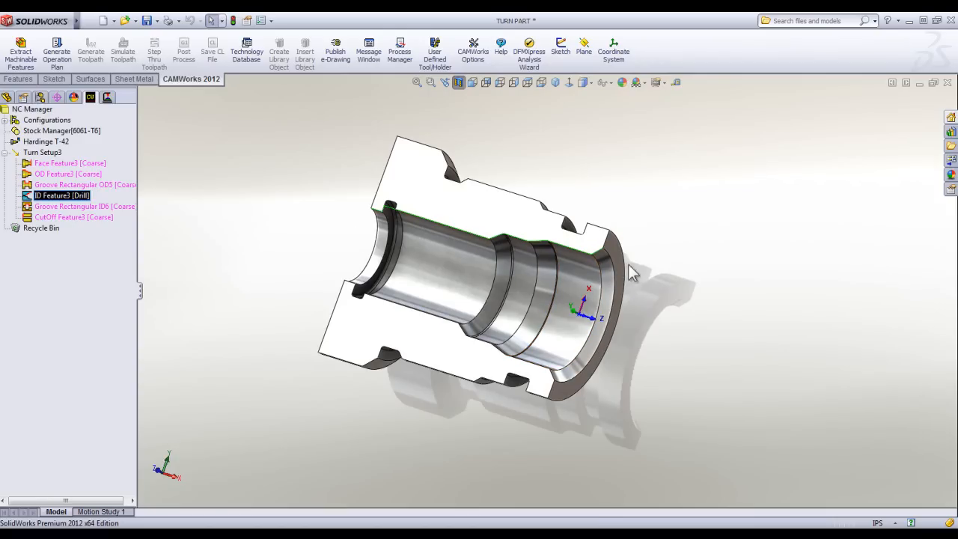
click(64, 206)
click(278, 228)
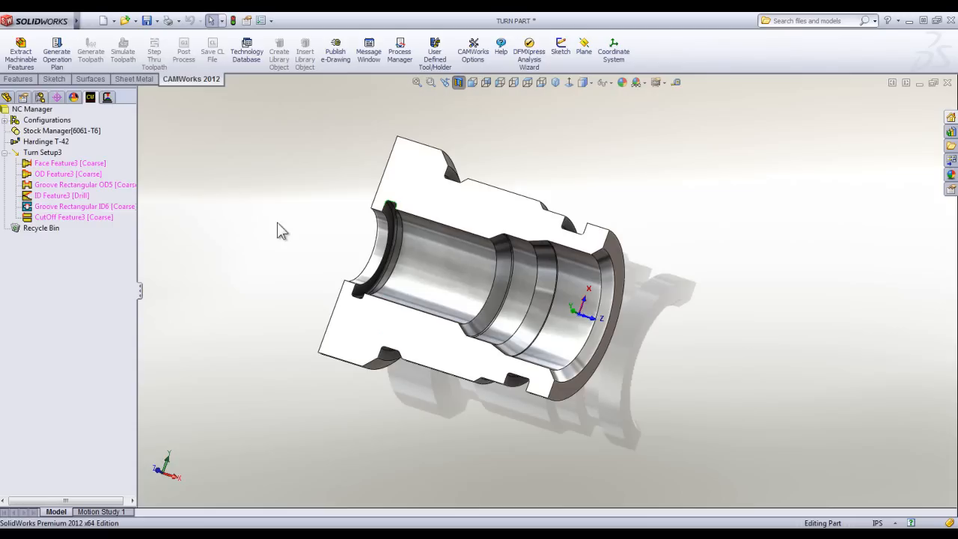
Generate the operation plan for the extracted features and the toolpaths for its operations.
click(59, 54)
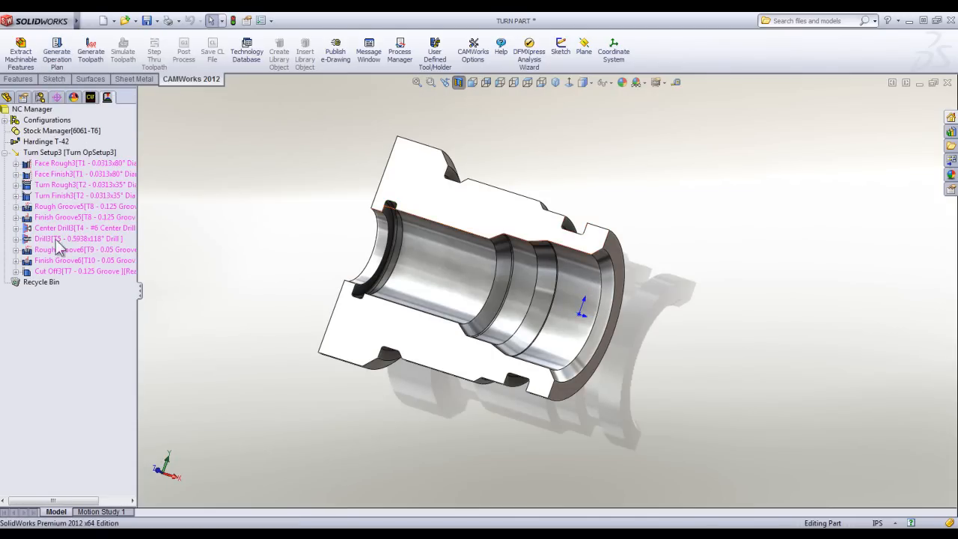
click(90, 58)
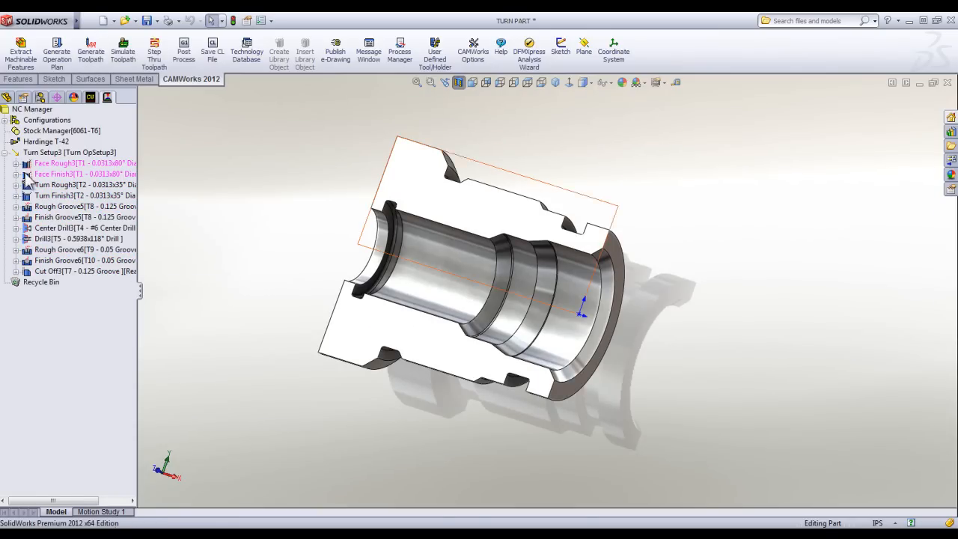
Simulate all toolpaths through to the end with the stock shown in half section, and close the simulation.
click(125, 57)
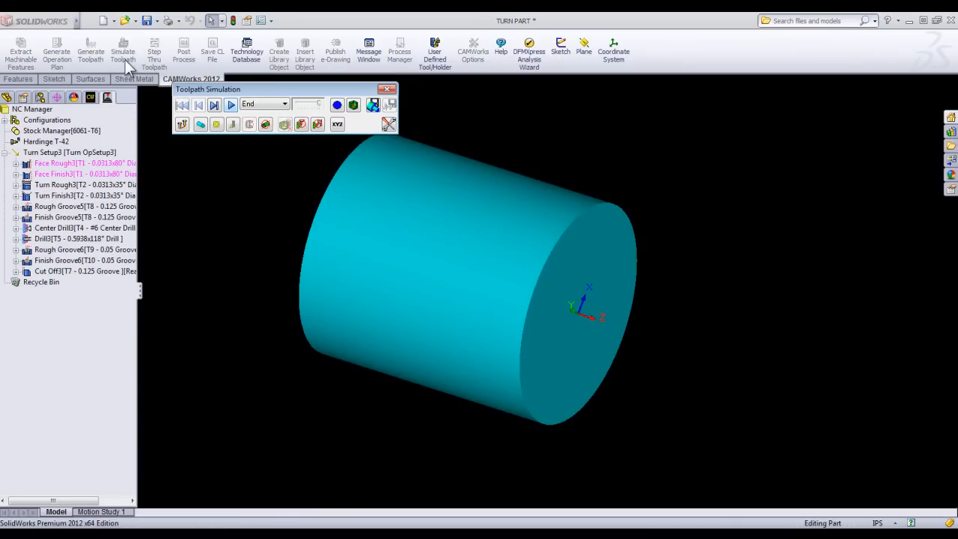
click(337, 105)
click(355, 145)
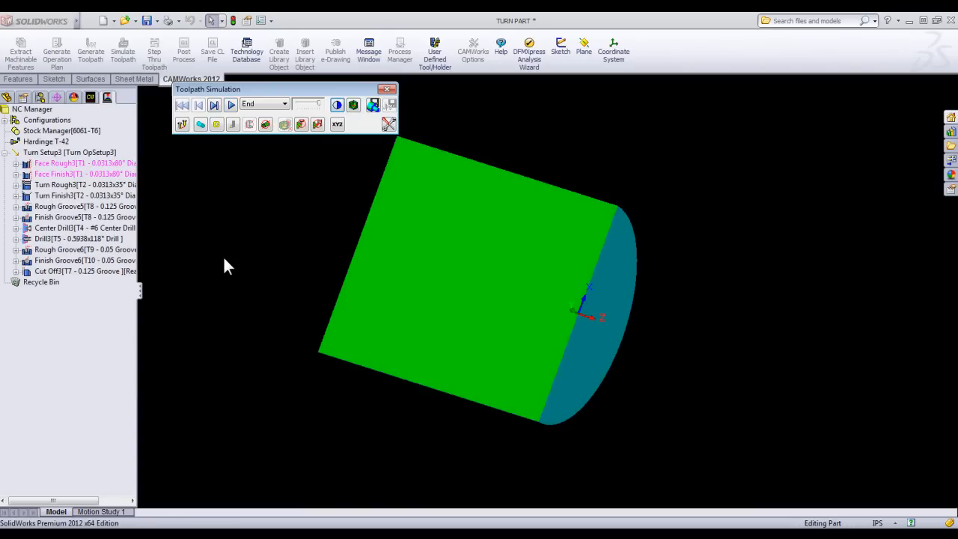
click(231, 105)
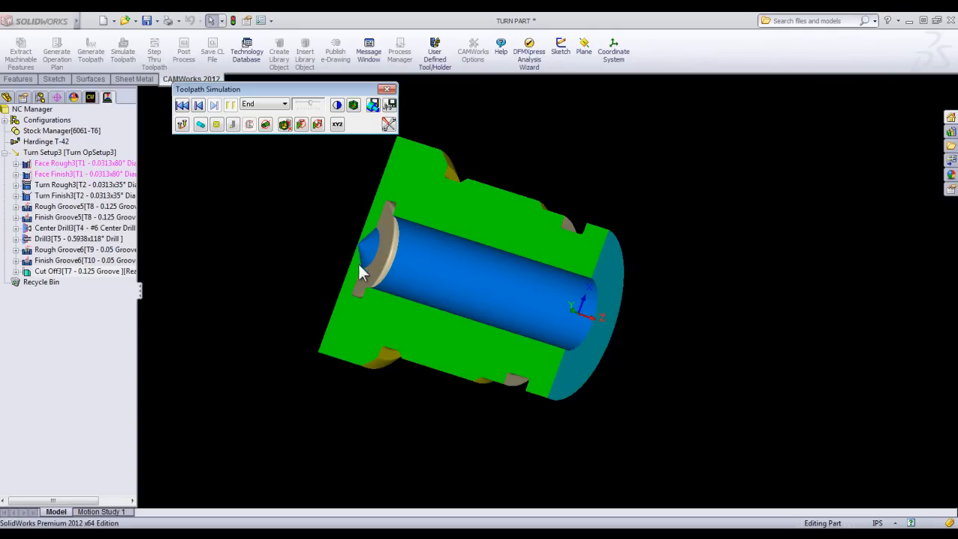
click(387, 89)
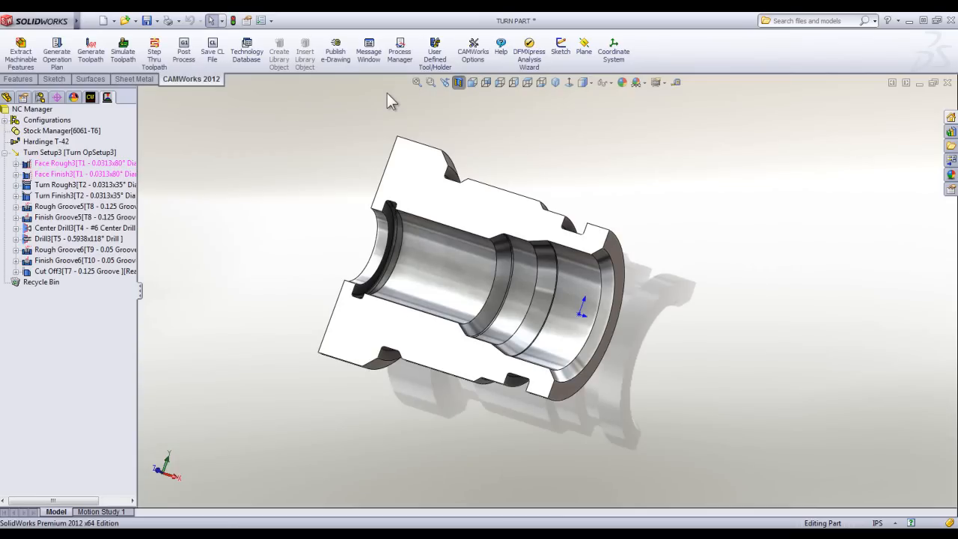
Add the tip length to the Drill3 operation's machining length and accept the machine's maximum spindle speed.
double_click(39, 239)
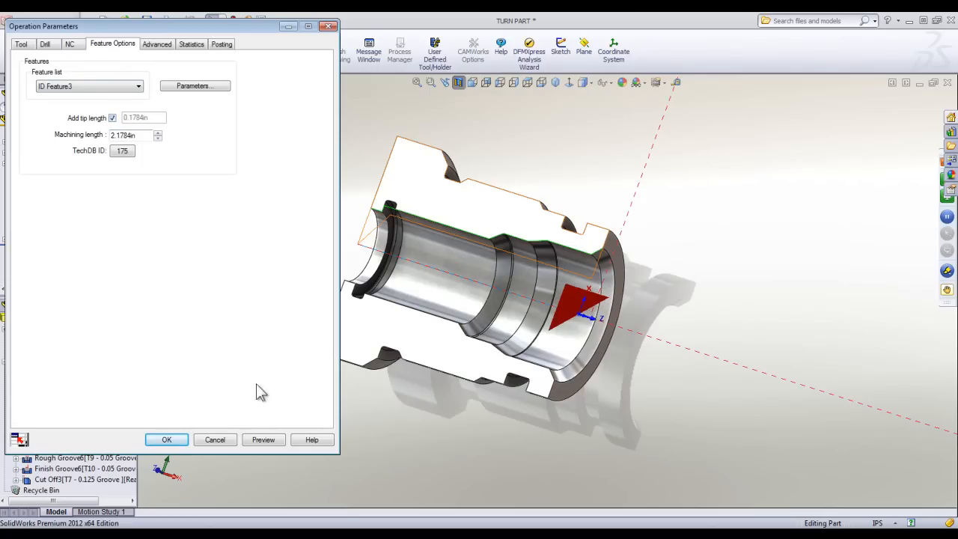
click(159, 440)
click(460, 307)
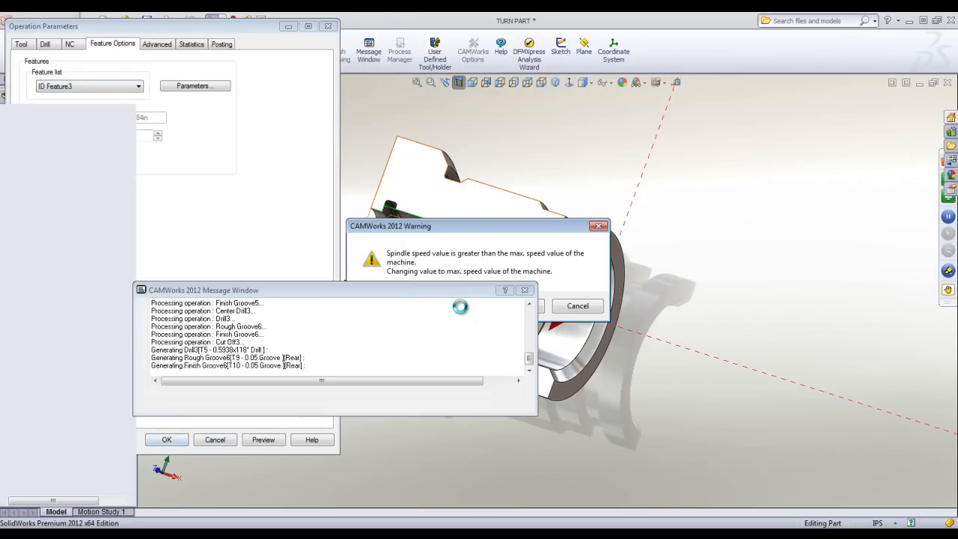
Replay the full machining simulation on half-sectioned stock to check the lengthened Drill3 hole, and close the simulation.
click(123, 51)
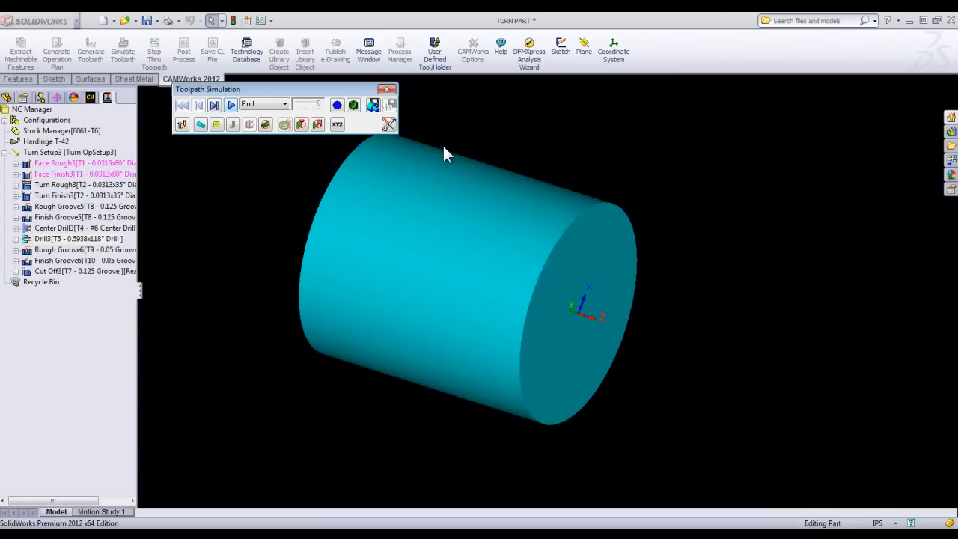
click(340, 105)
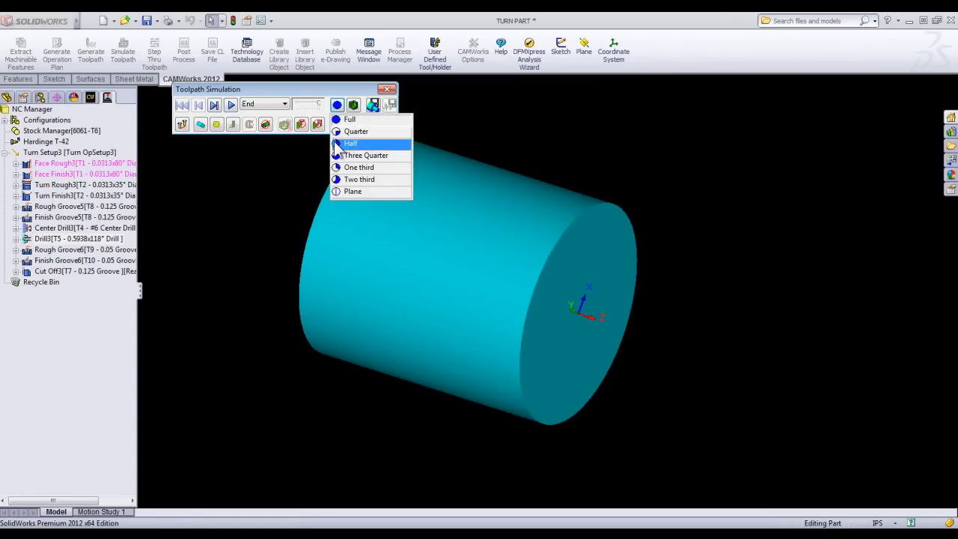
click(348, 144)
click(308, 105)
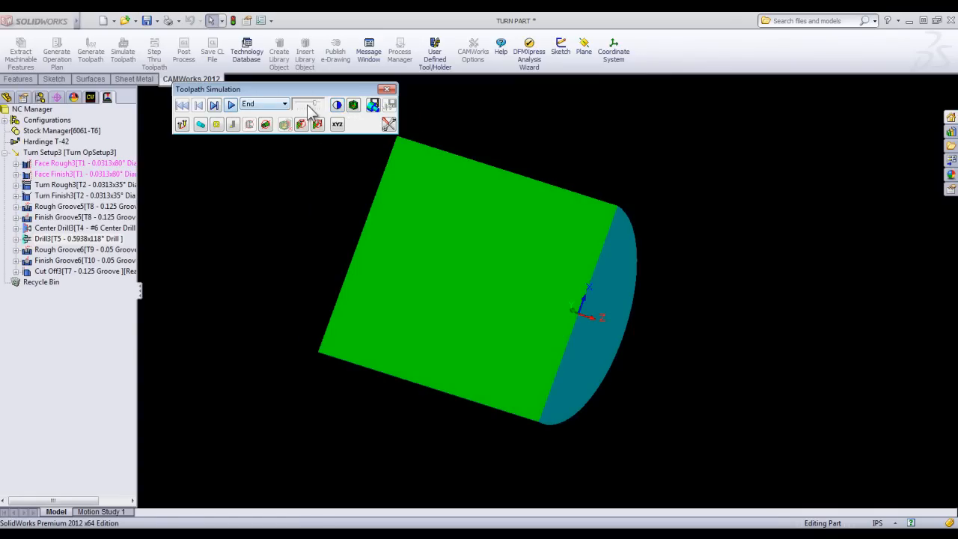
click(232, 106)
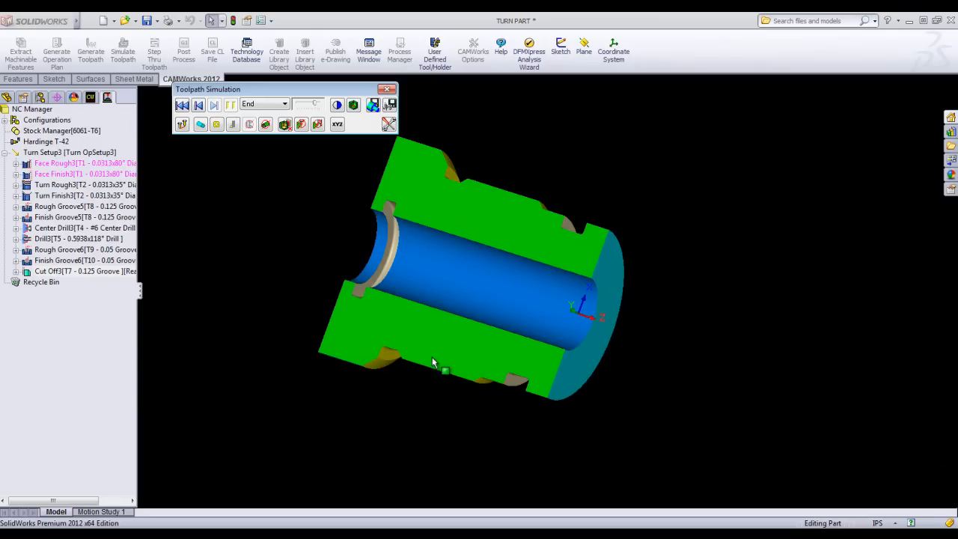
click(386, 89)
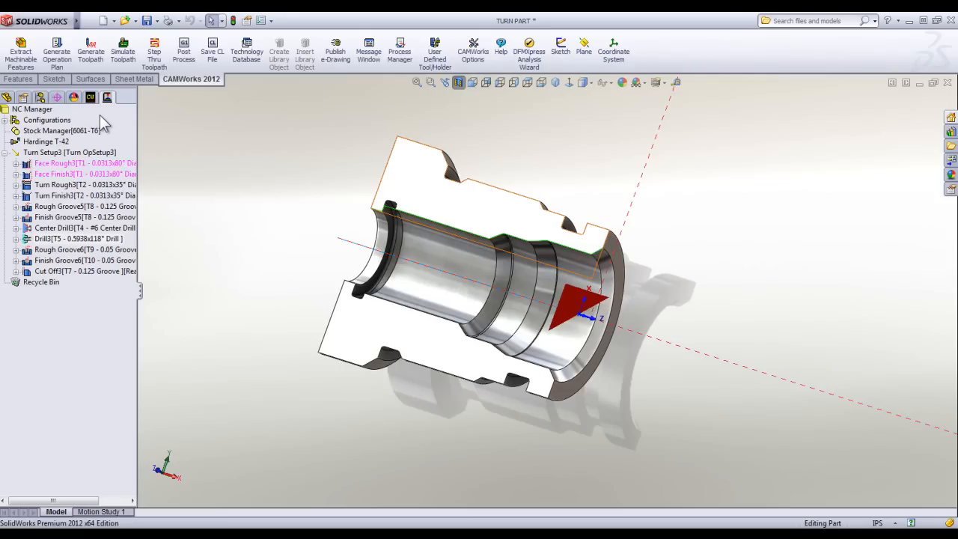
Duplicate ID Feature3 in Turn Setup3 and place the copy directly after it, ahead of Groove Rectangular ID6.
click(90, 98)
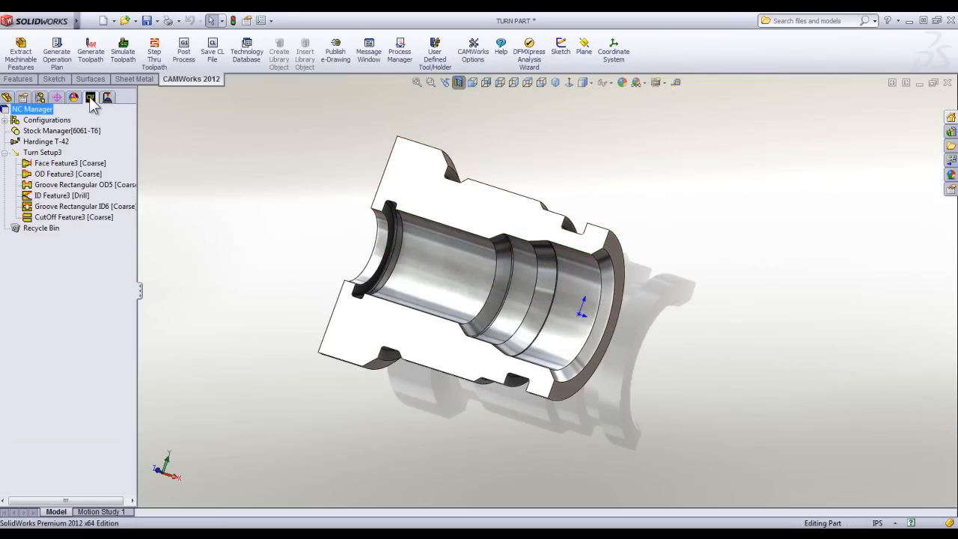
click(47, 196)
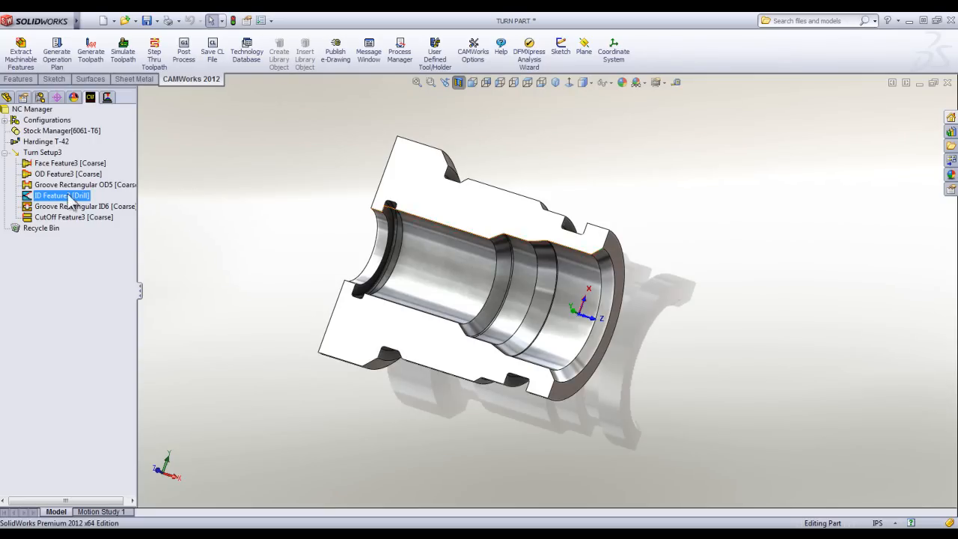
drag(54, 205, 54, 204)
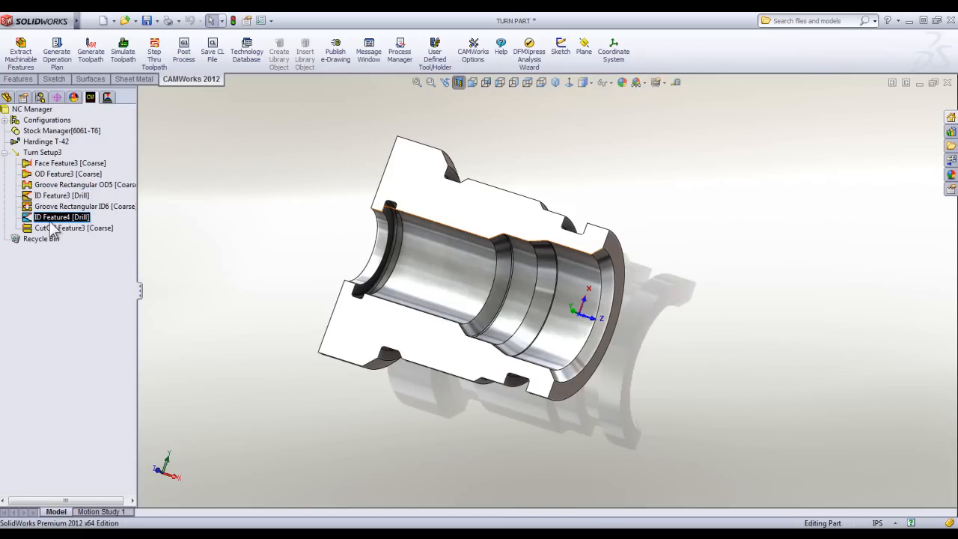
drag(53, 219, 53, 201)
click(58, 196)
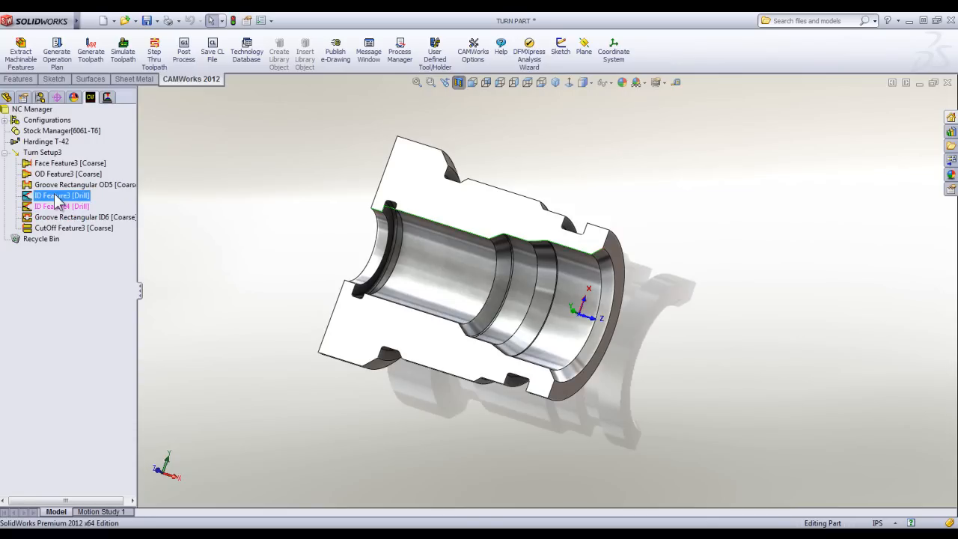
Change the machining strategy of ID Feature4 to Bore >= 0.6in 15.24mm.
click(48, 207)
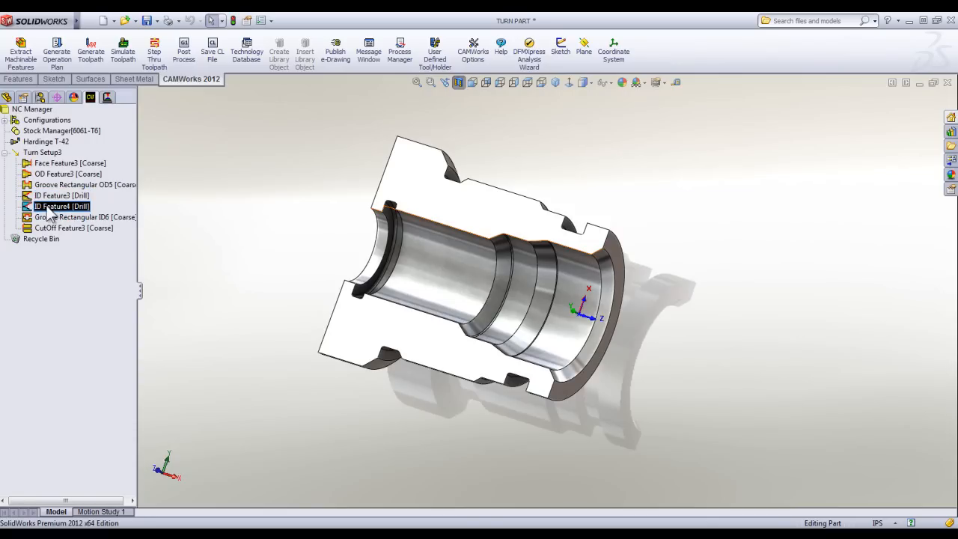
right_click(49, 210)
click(81, 214)
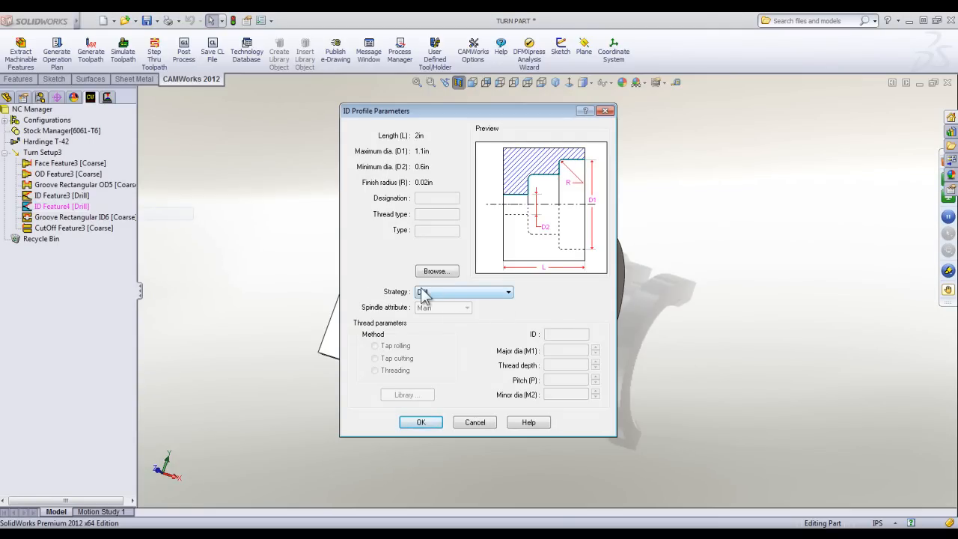
click(500, 294)
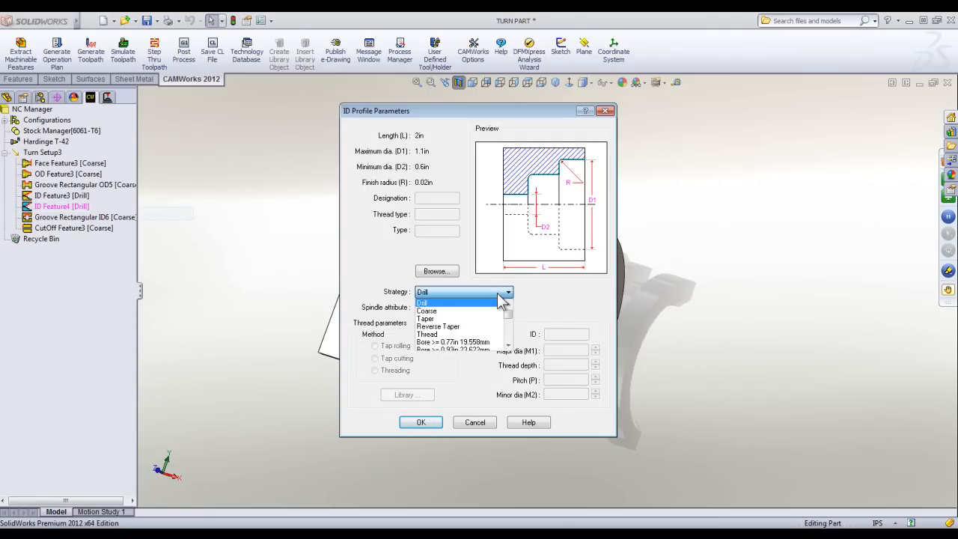
click(508, 345)
click(508, 345)
click(508, 346)
click(508, 345)
click(509, 345)
click(508, 345)
click(508, 345)
click(509, 345)
click(508, 345)
click(509, 345)
click(508, 345)
click(508, 346)
click(509, 345)
click(509, 346)
click(508, 345)
click(509, 345)
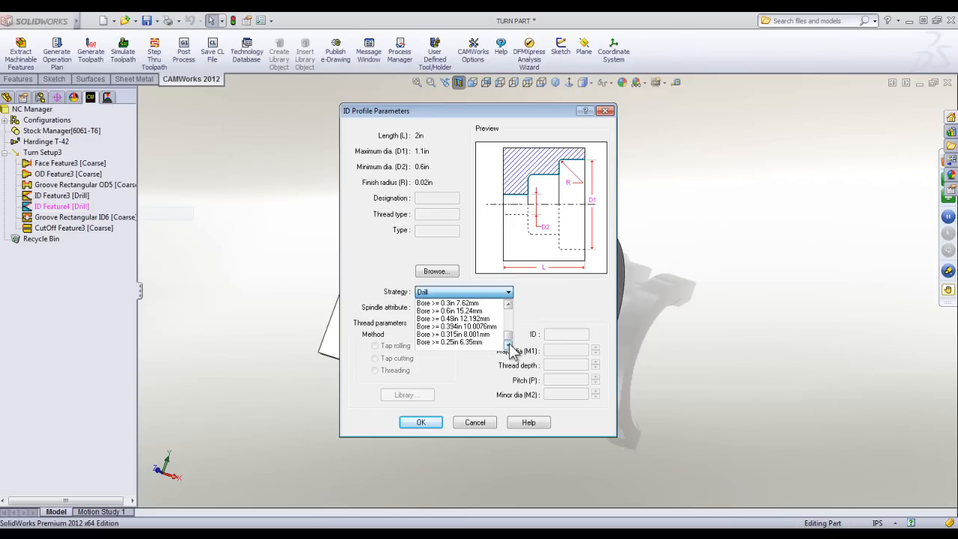
click(462, 310)
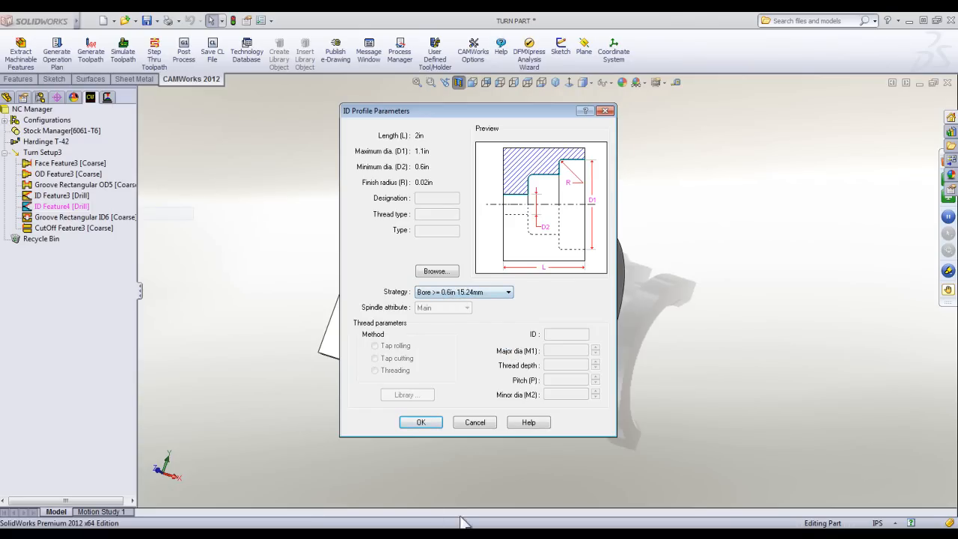
click(421, 423)
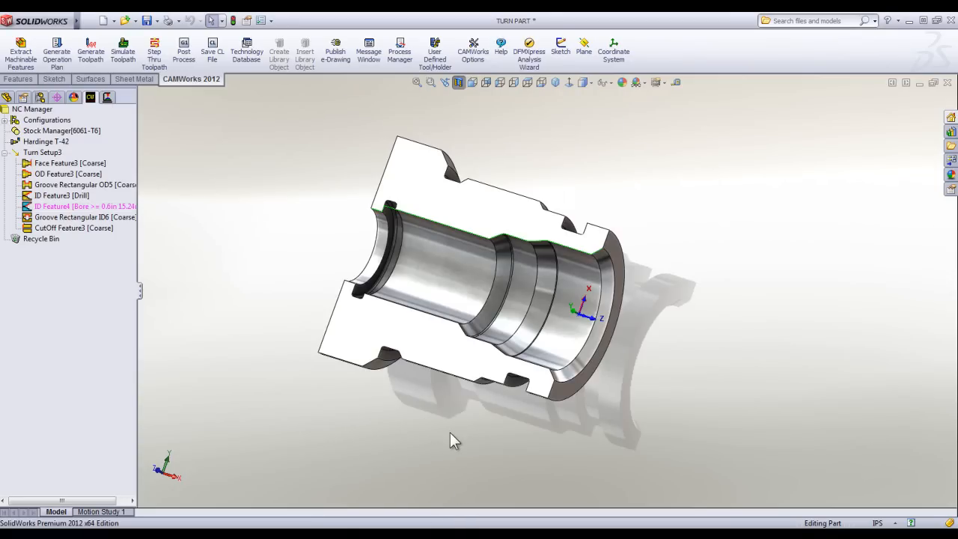
Generate the operation plan for ID Feature4 and the toolpaths for Bore Rough1 and Bore Finish1.
right_click(92, 207)
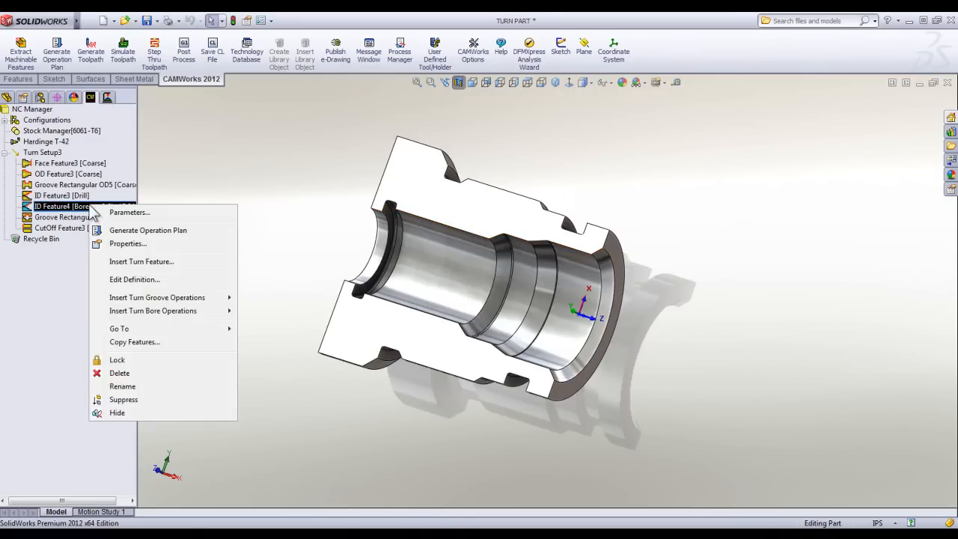
click(147, 230)
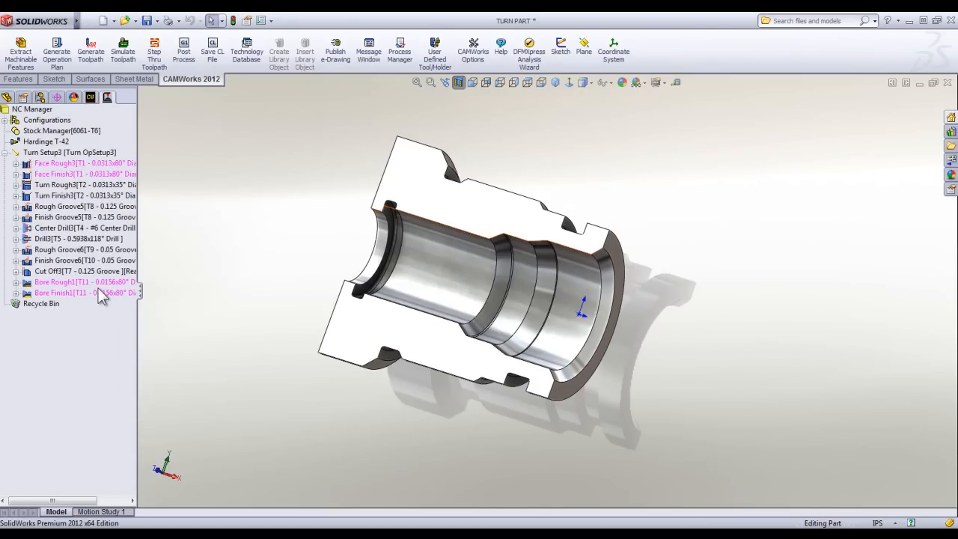
click(102, 293)
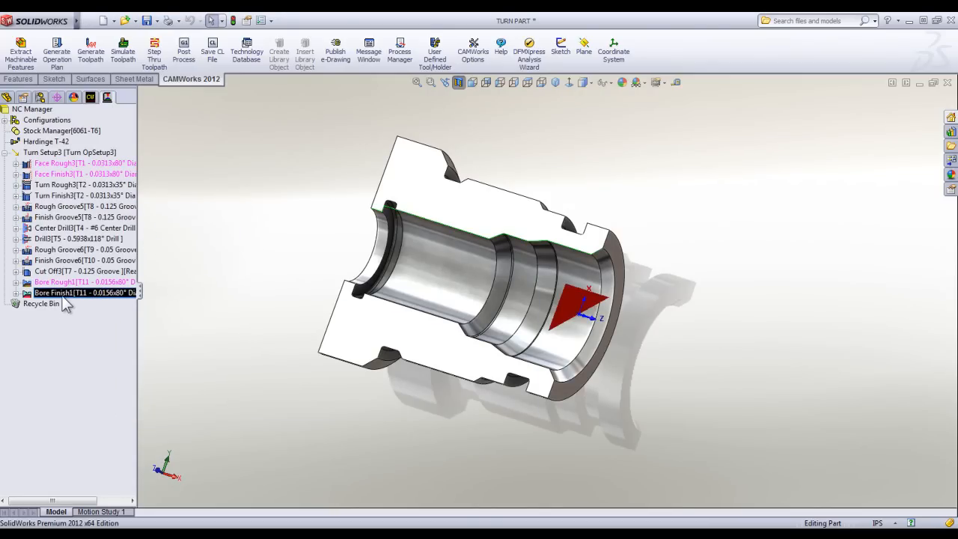
ctrl+click(67, 282)
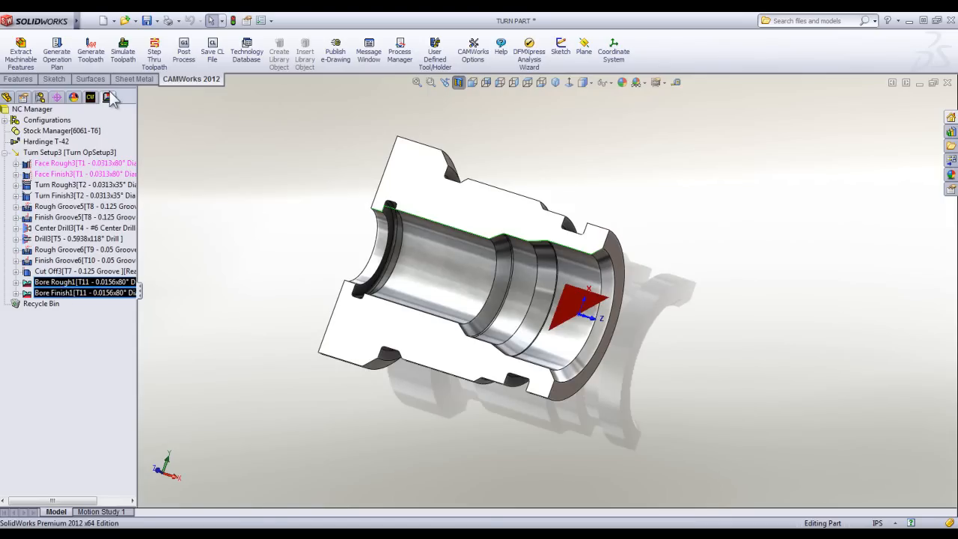
right_click(76, 282)
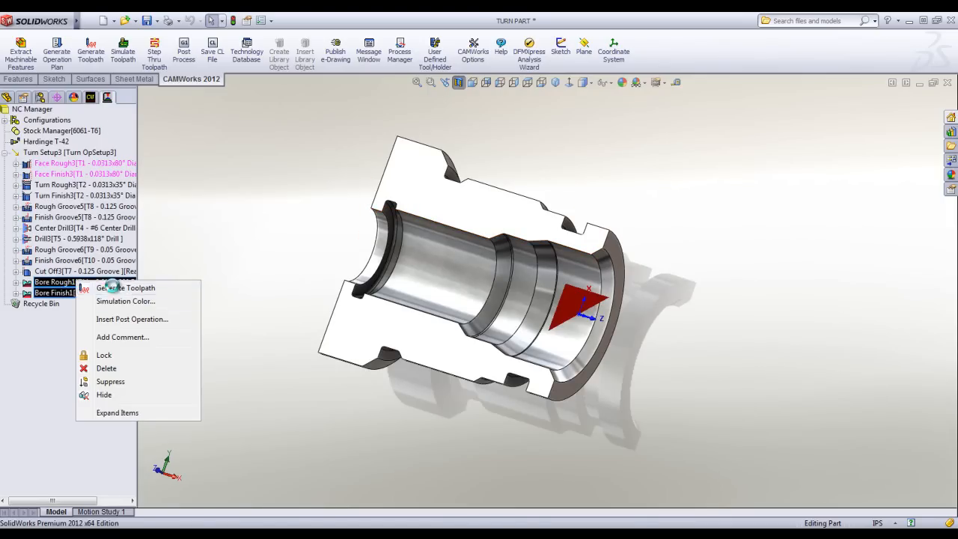
click(111, 287)
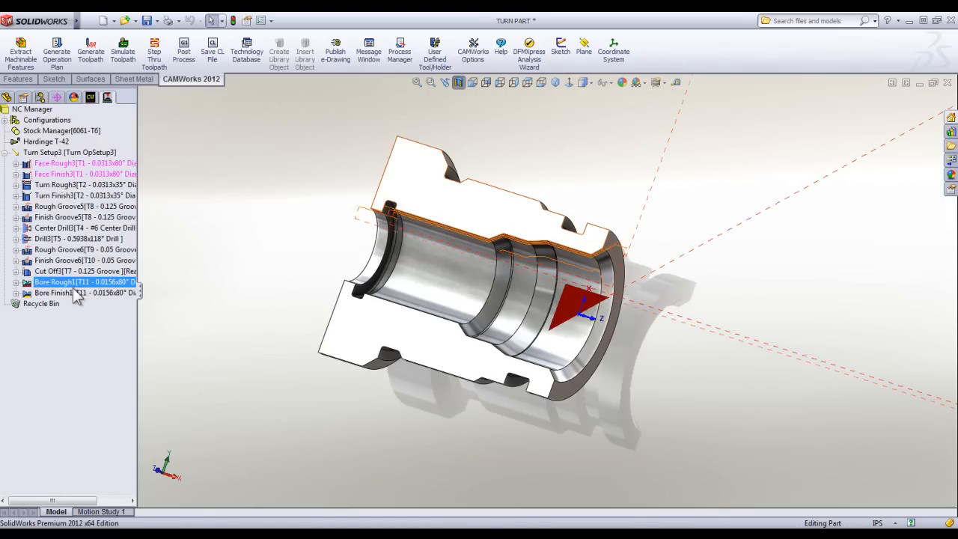
Reorder the operations so that Bore Rough1 and Bore Finish1 run between Drill3 and Rough Groove6.
ctrl+click(75, 293)
drag(74, 289, 75, 247)
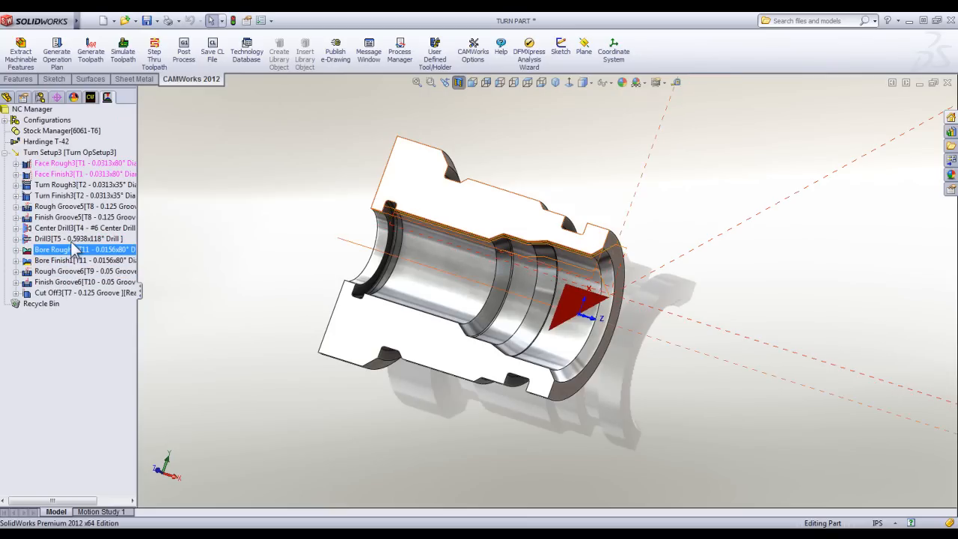
click(78, 249)
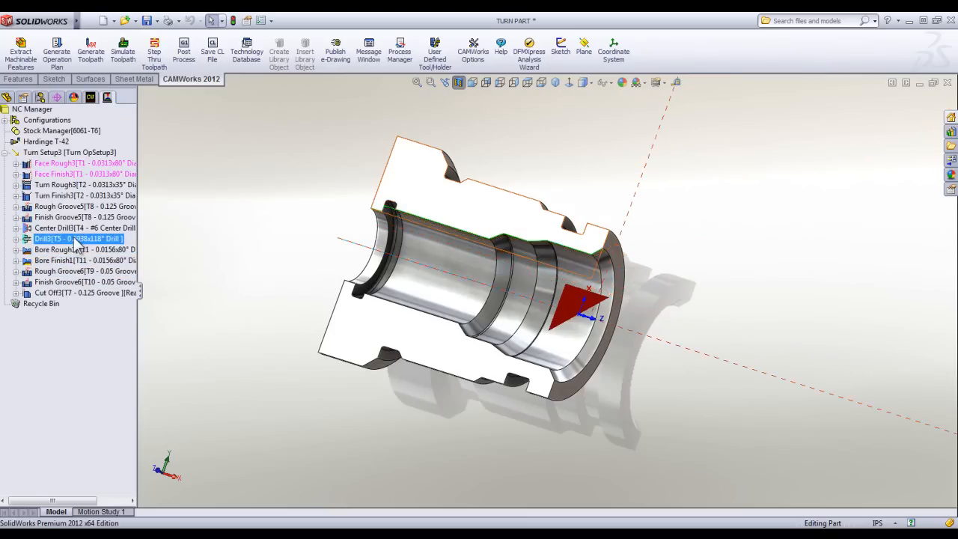
click(227, 166)
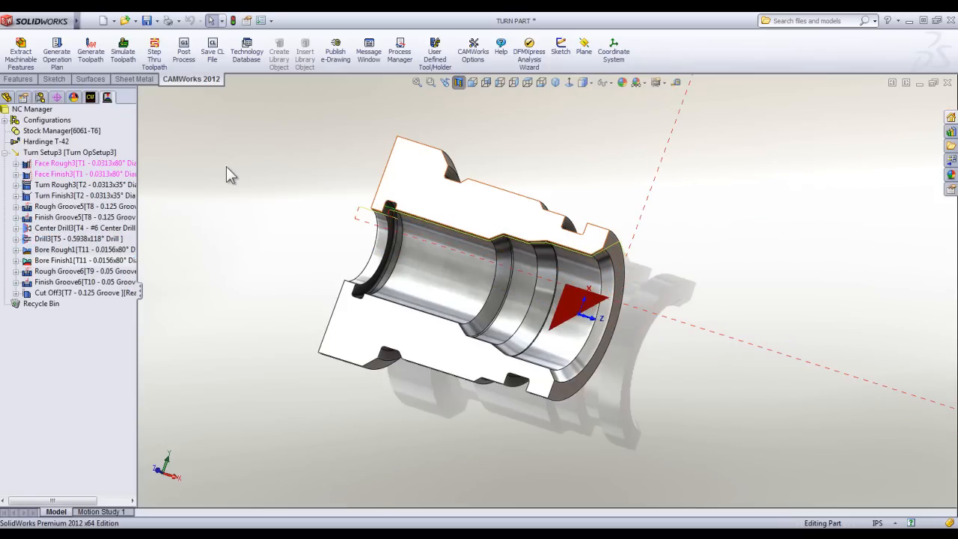
Simulate the reordered operations through to the end with the stock in half section to check the bored profile.
click(113, 54)
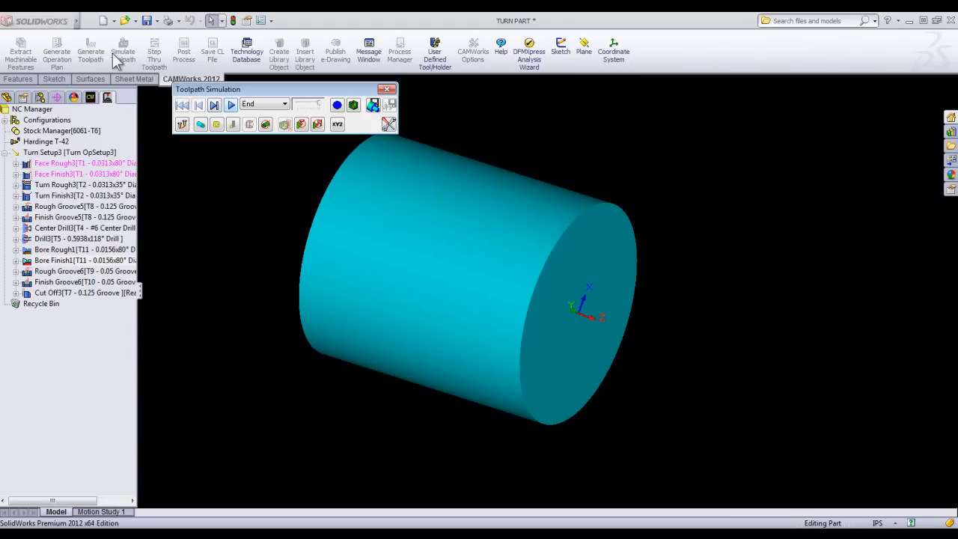
click(337, 105)
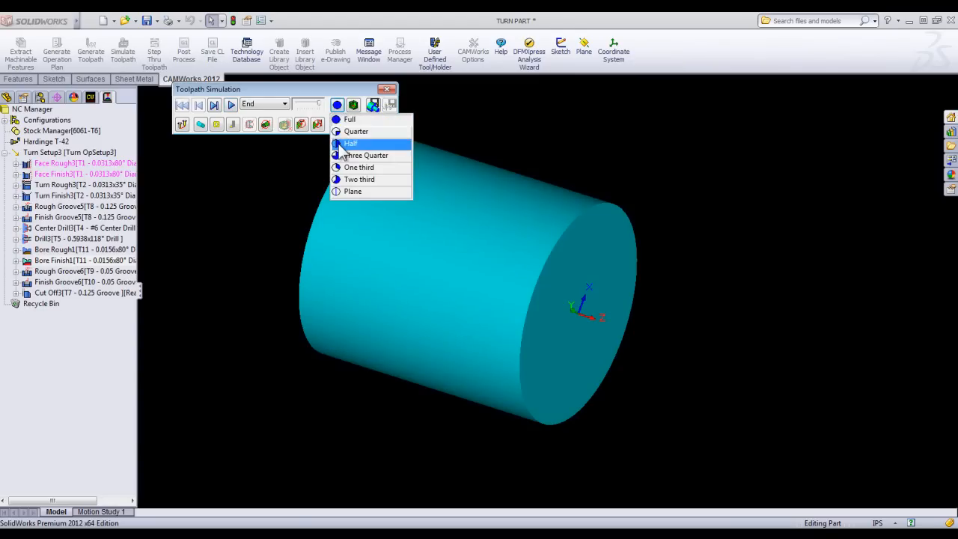
click(355, 145)
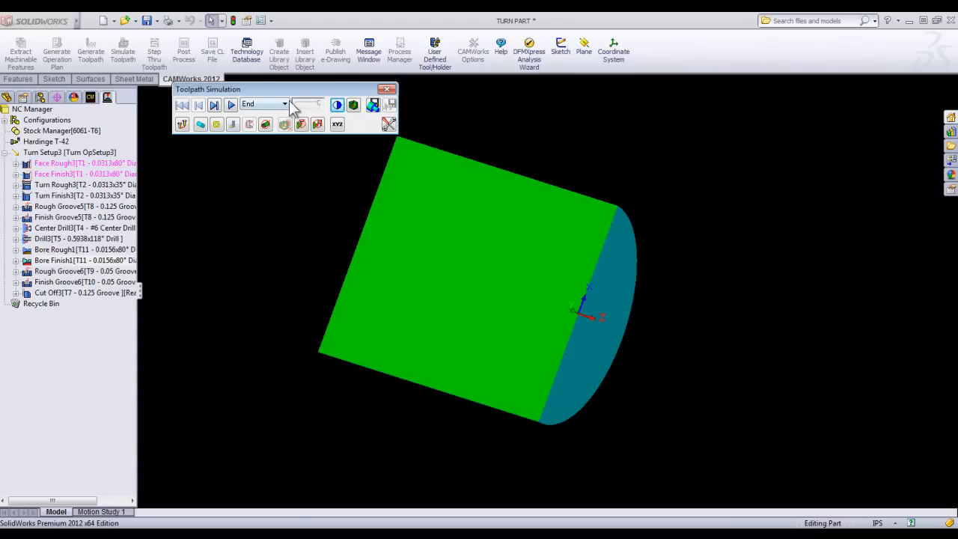
click(231, 105)
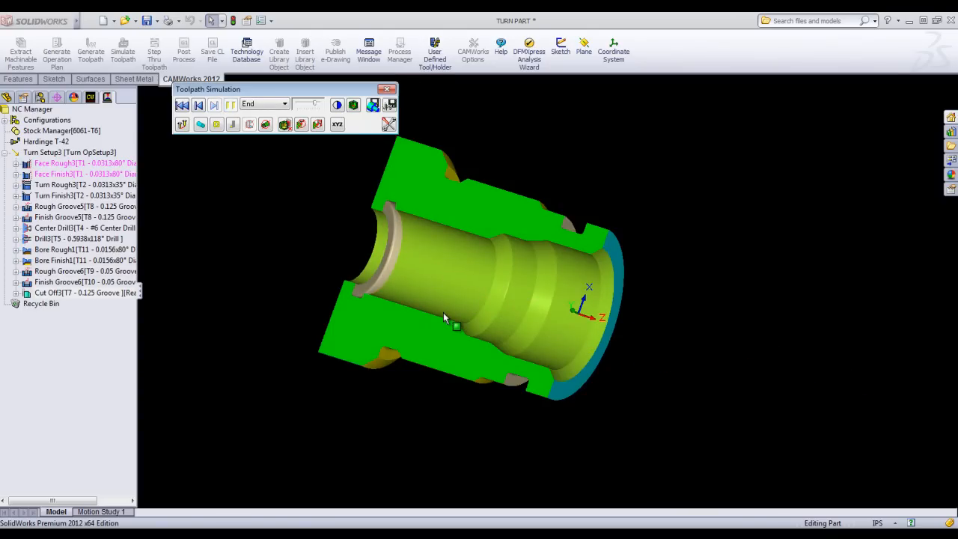
Rewind the simulation, set it to pause on collision, and run it again.
click(182, 105)
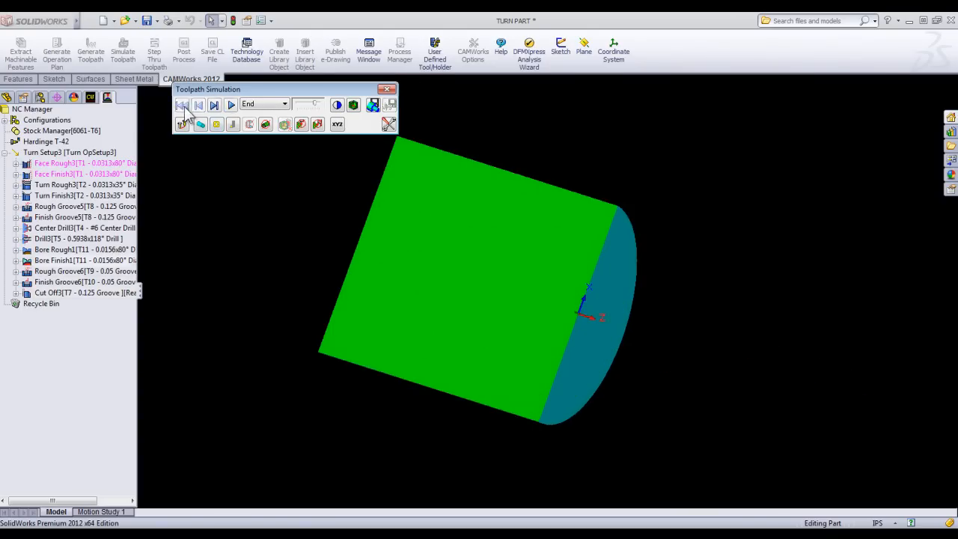
click(318, 126)
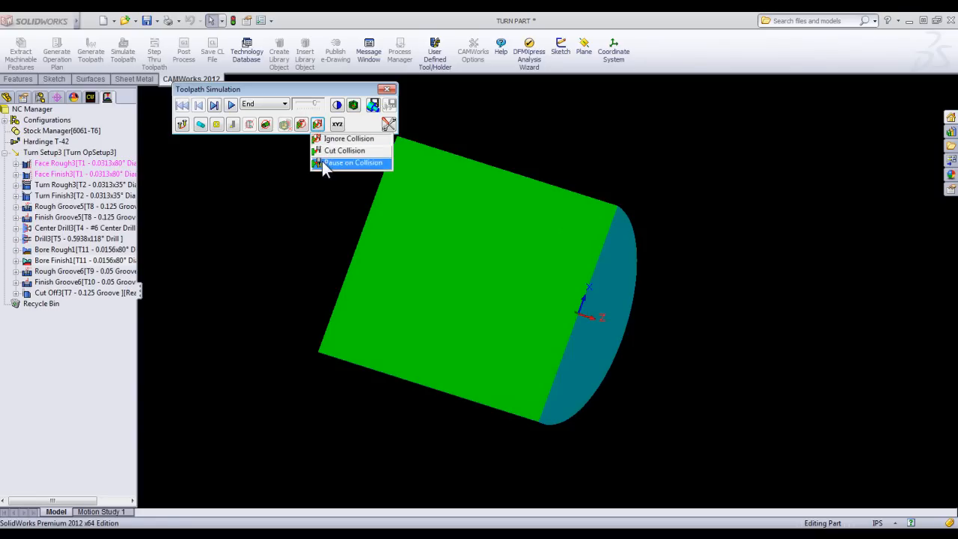
click(322, 162)
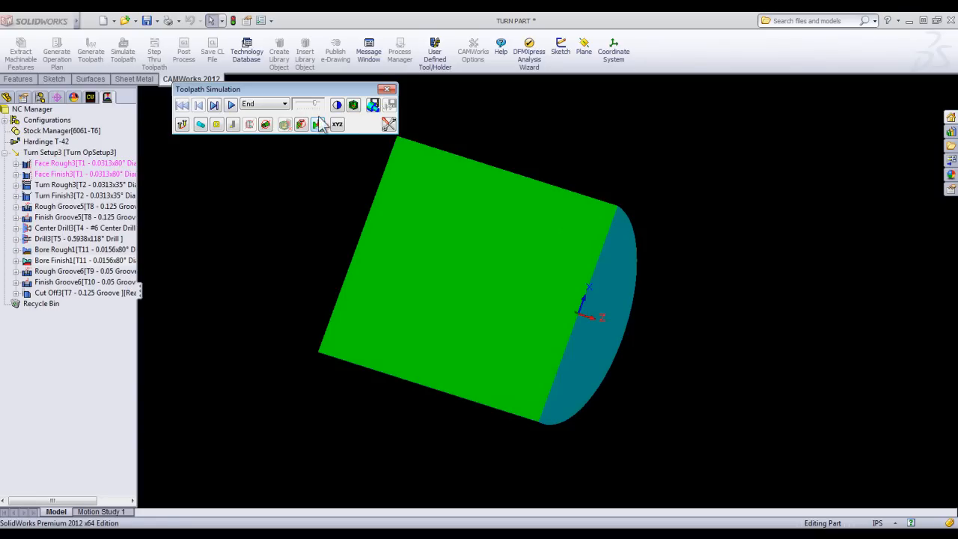
click(231, 105)
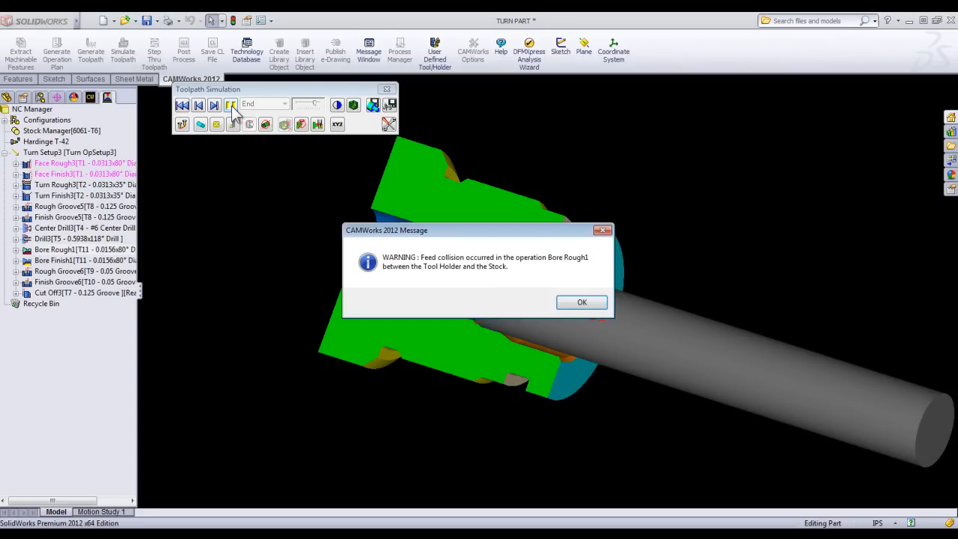
Dismiss the collision warning and examine from several angles where the tool holder meets the stock in Bore Rough1.
drag(422, 235, 599, 137)
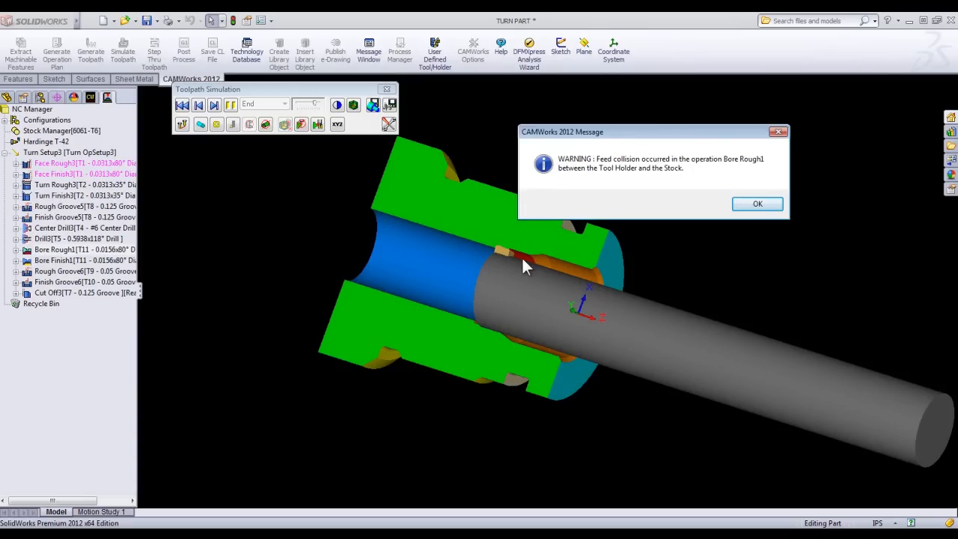
click(758, 204)
middle_drag(464, 405, 411, 331)
scroll(487, 307, down, 5)
middle_drag(533, 252, 607, 235)
scroll(649, 178, up, 5)
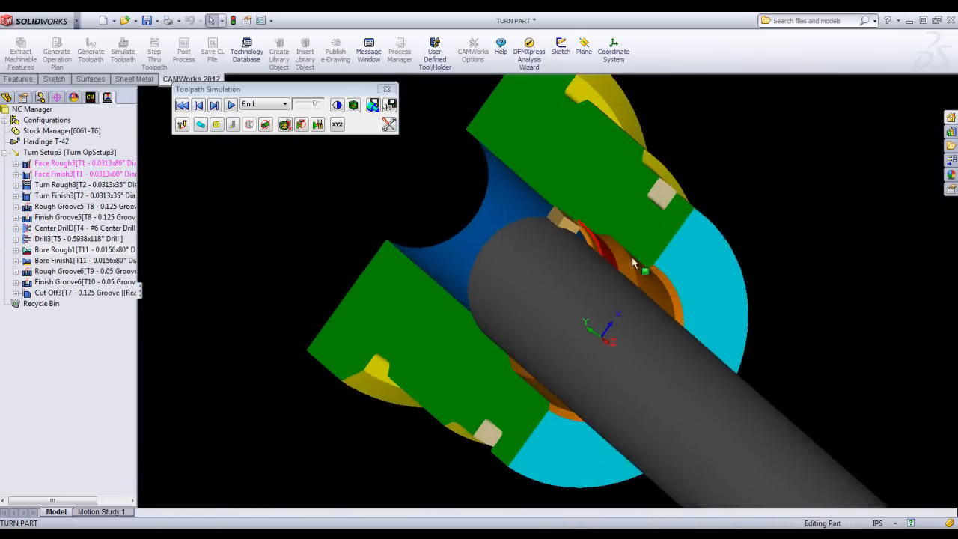
mouse_move(547, 328)
middle_down()
mouse_move(547, 360)
mouse_move(545, 338)
middle_up()
scroll(572, 293, down, 1)
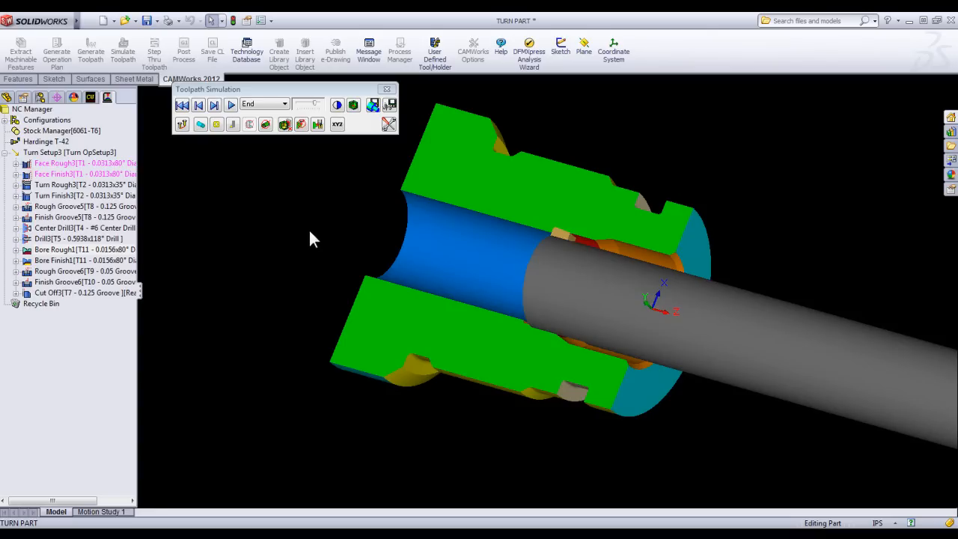
Close the simulation and open the boring bar parameters of Bore Rough1, checking its tool crib and insert settings.
click(386, 90)
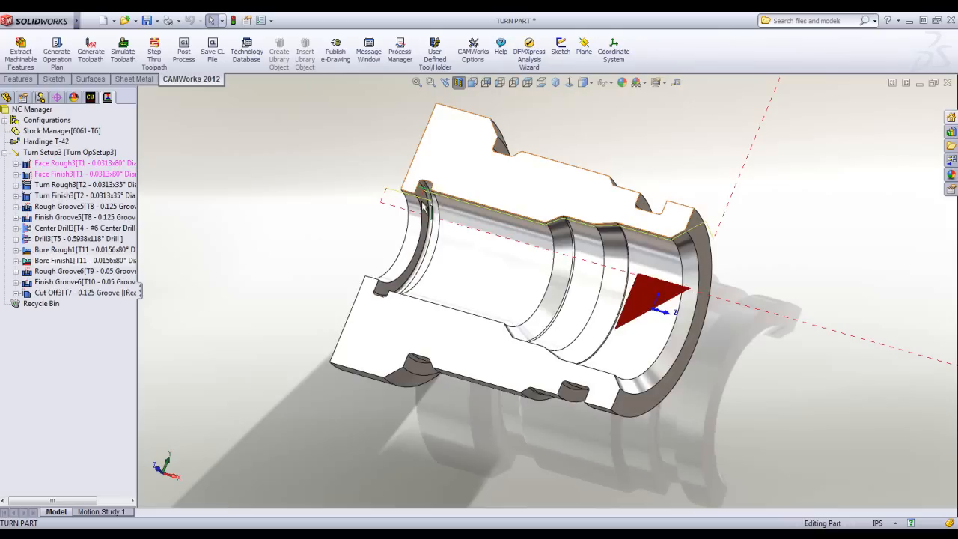
scroll(496, 336, up, 2)
middle_drag(658, 332, 669, 317)
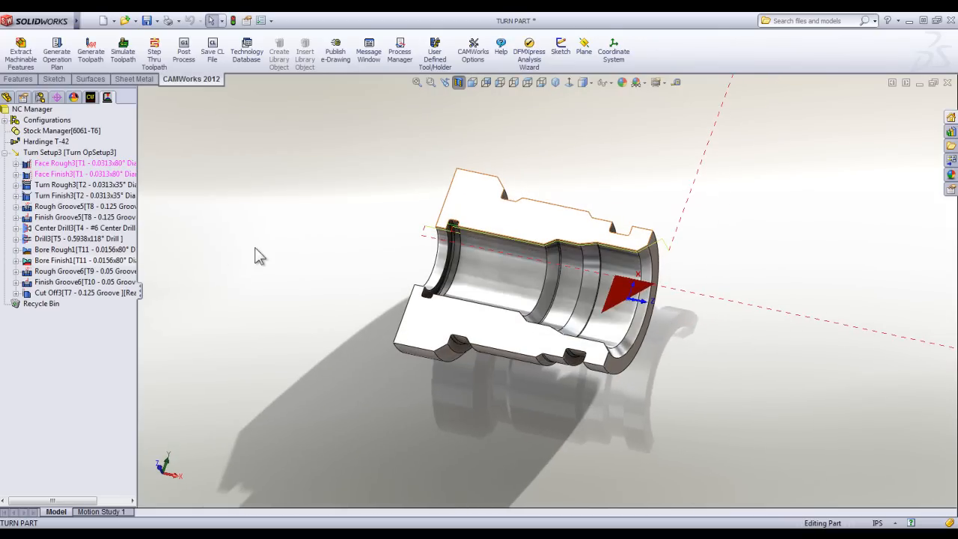
click(61, 251)
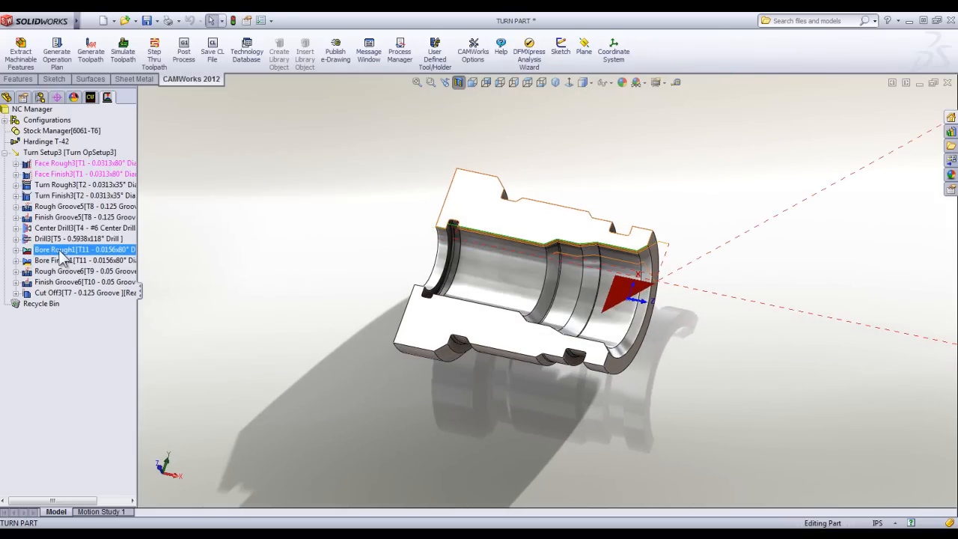
double_click(62, 255)
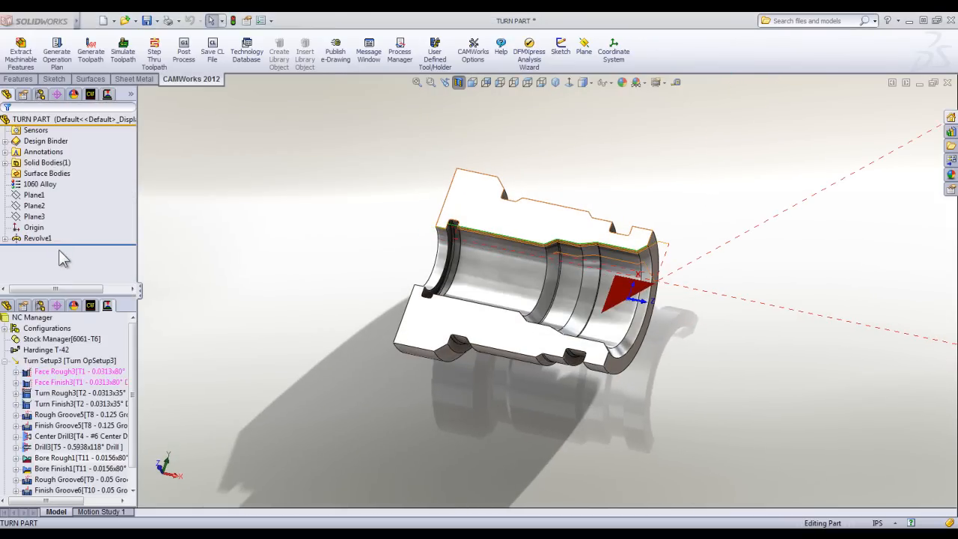
click(23, 45)
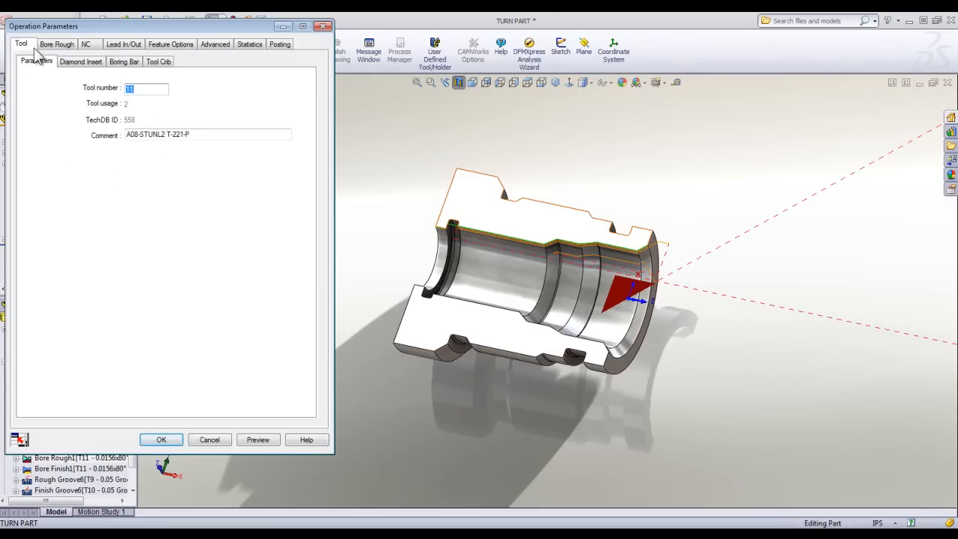
click(159, 63)
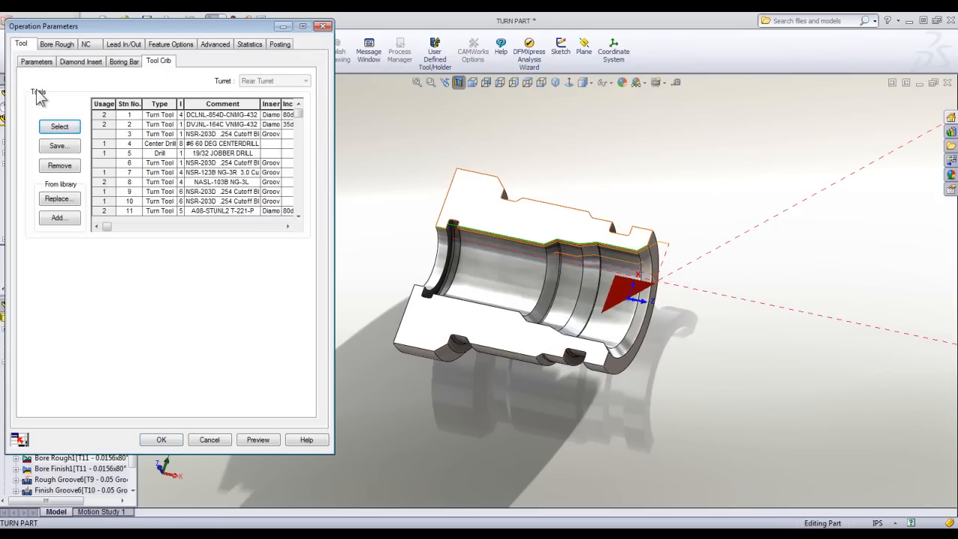
click(38, 63)
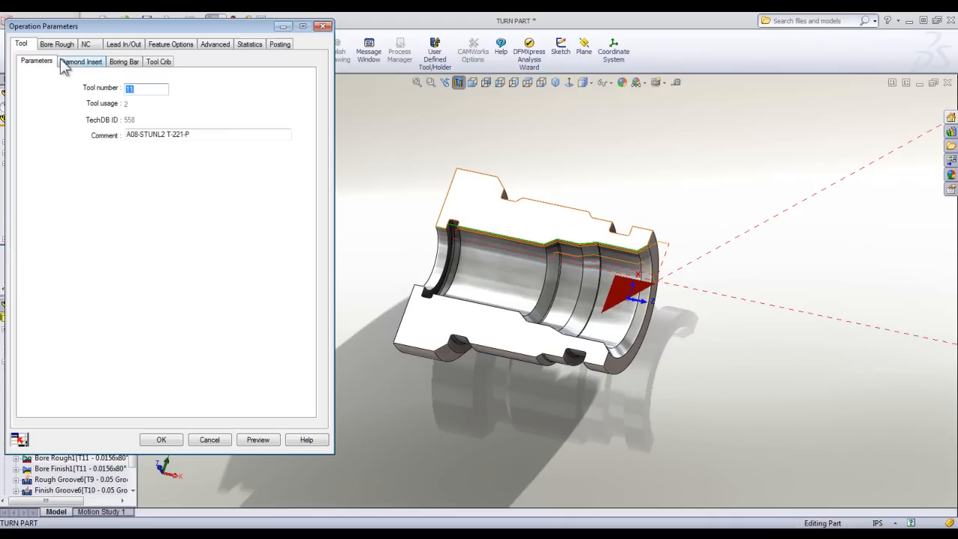
click(81, 62)
click(125, 61)
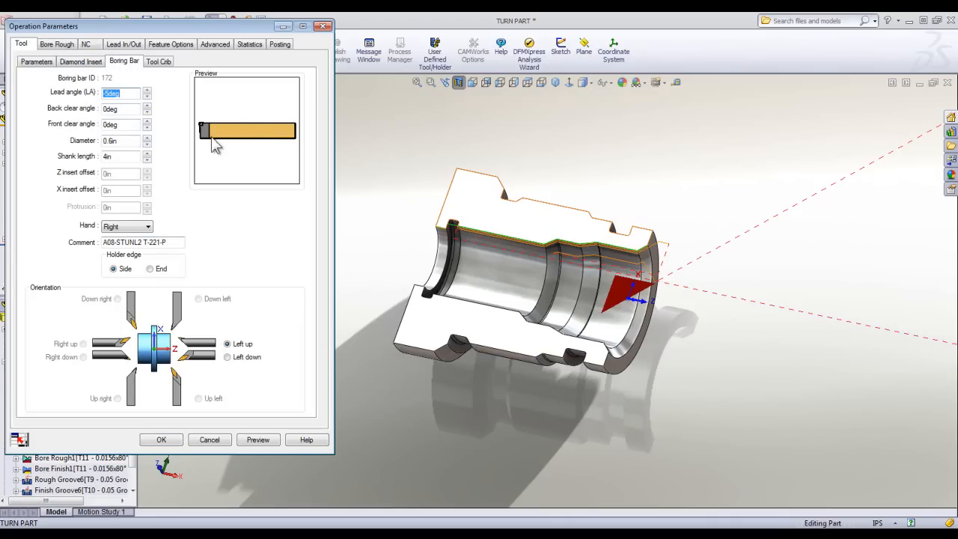
Set the Bore Rough1 boring bar's diameter to 0.45 in and add it as a new tool.
double_click(129, 142)
key(BackSpace)
text(45)
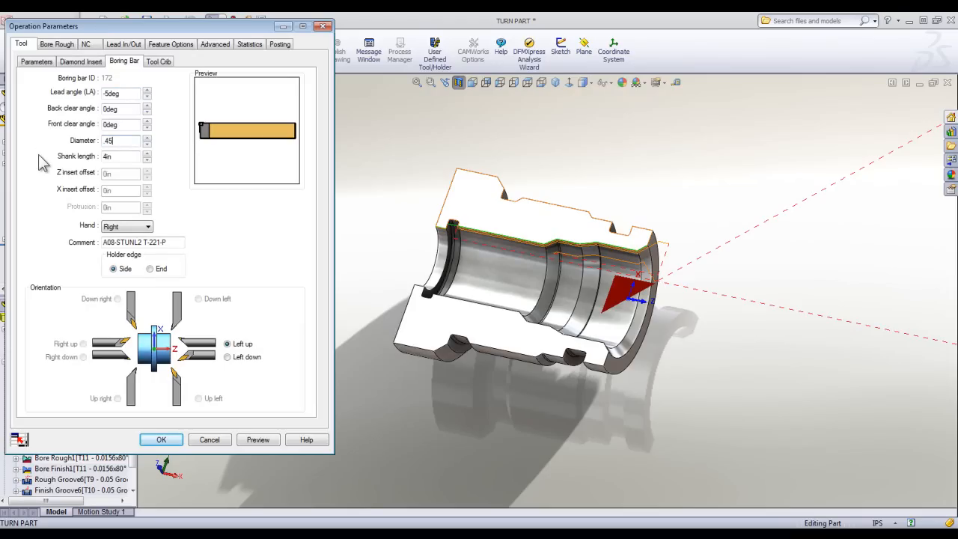
click(119, 155)
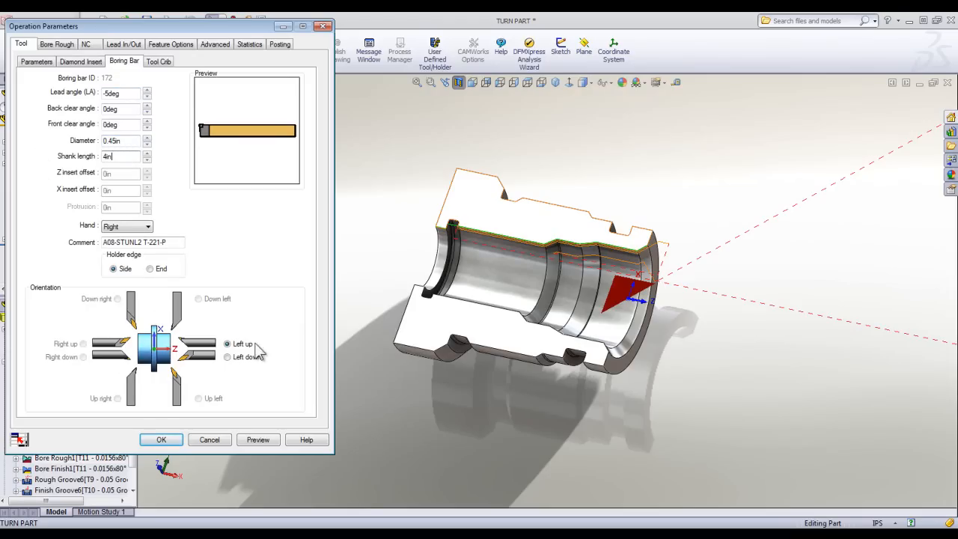
click(176, 441)
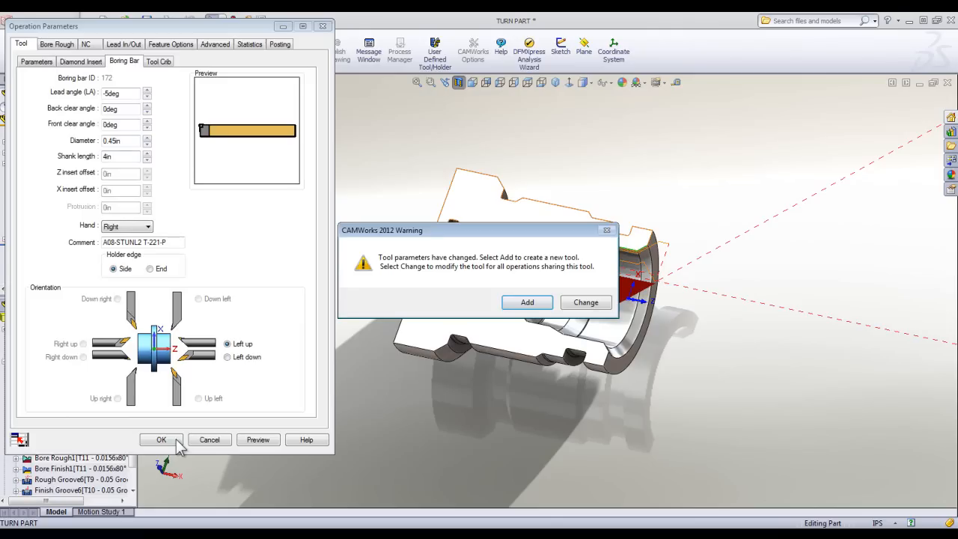
click(542, 306)
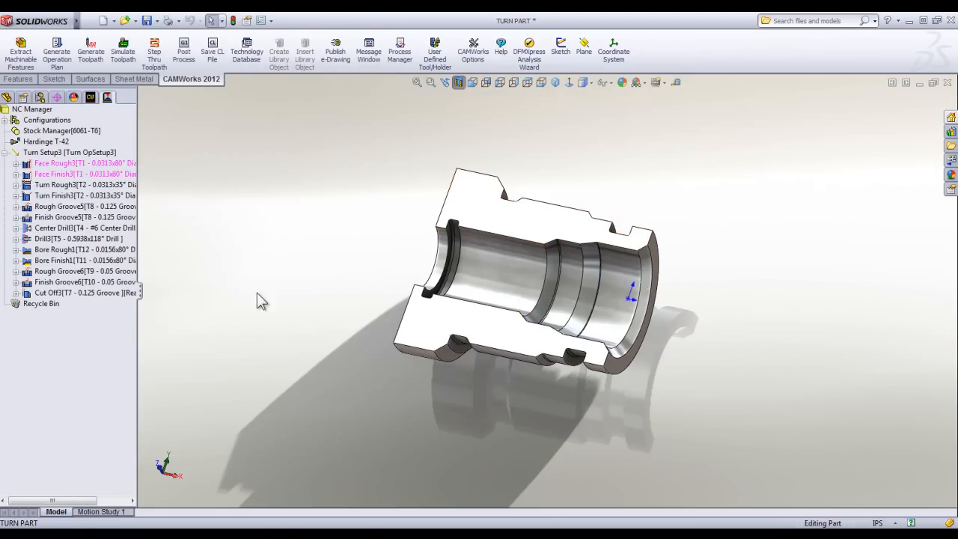
Set the boring bar diameter of Bore Finish1 to 0.45 in.
double_click(63, 260)
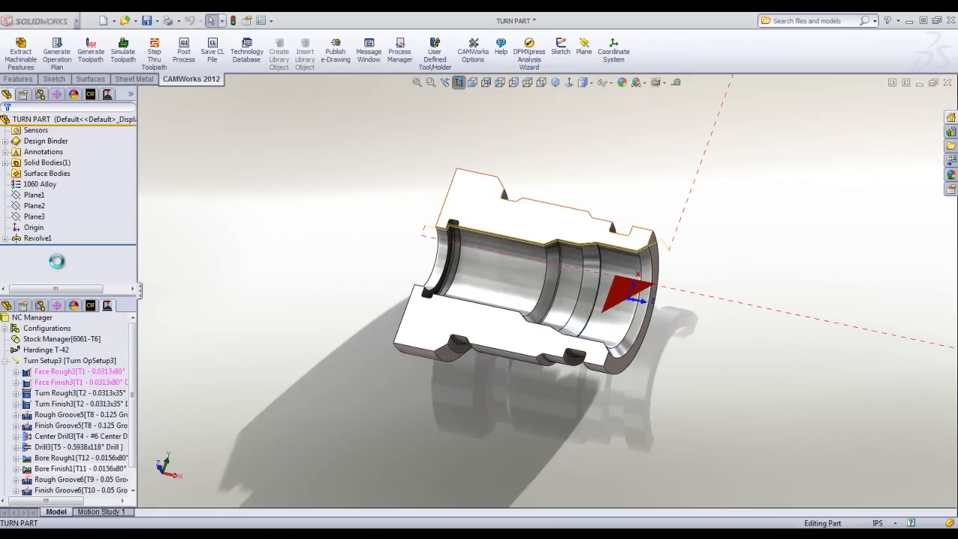
double_click(132, 140)
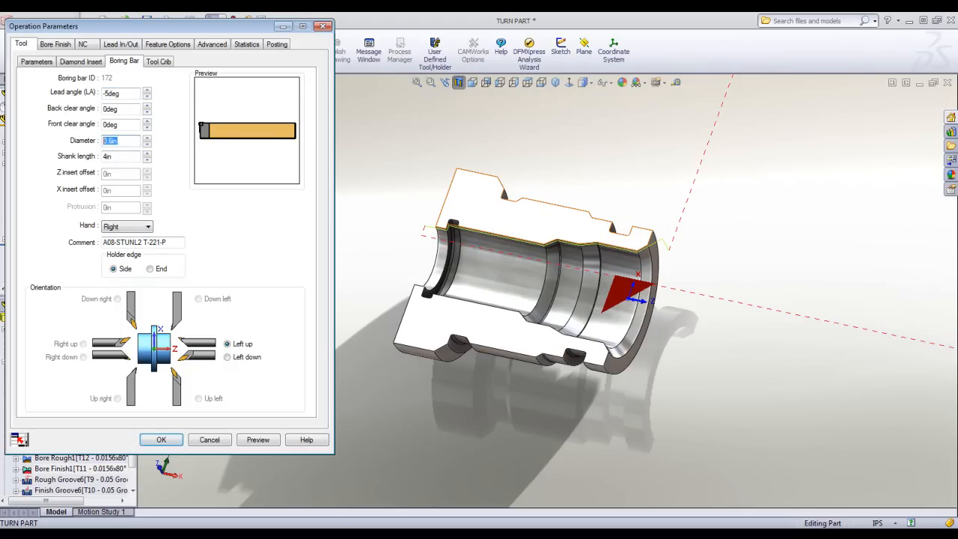
text(.45)
click(160, 441)
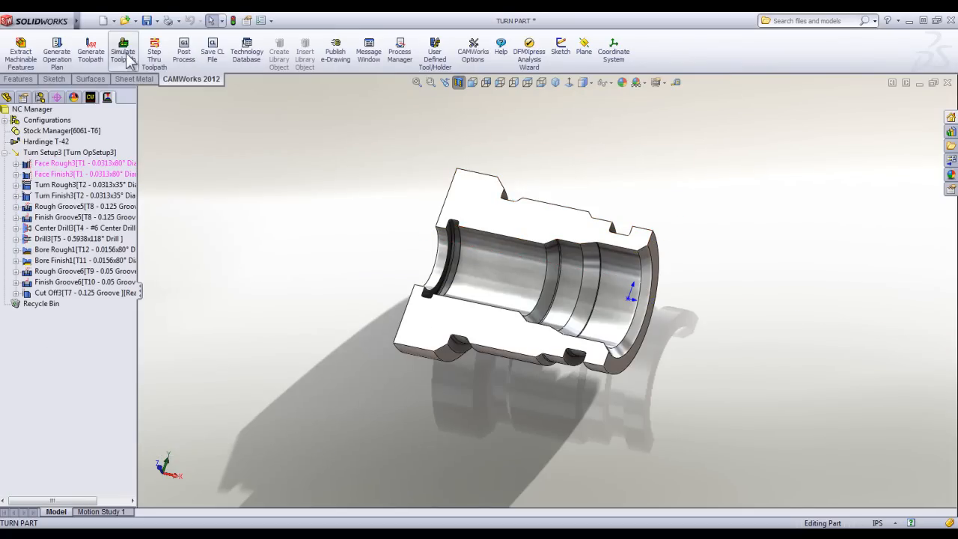
Simulate all toolpaths with the stock in half section, compare the result with the design part, and close the simulation.
click(128, 54)
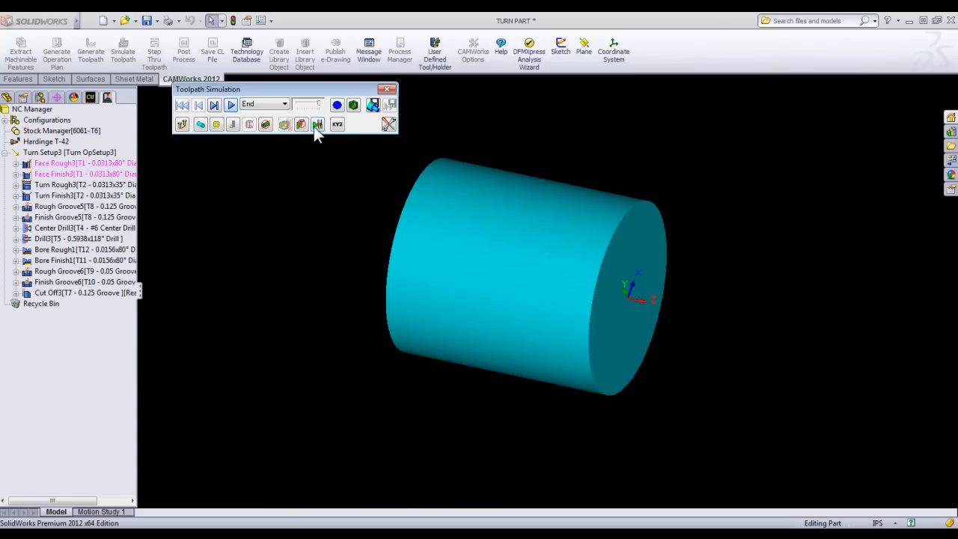
click(337, 105)
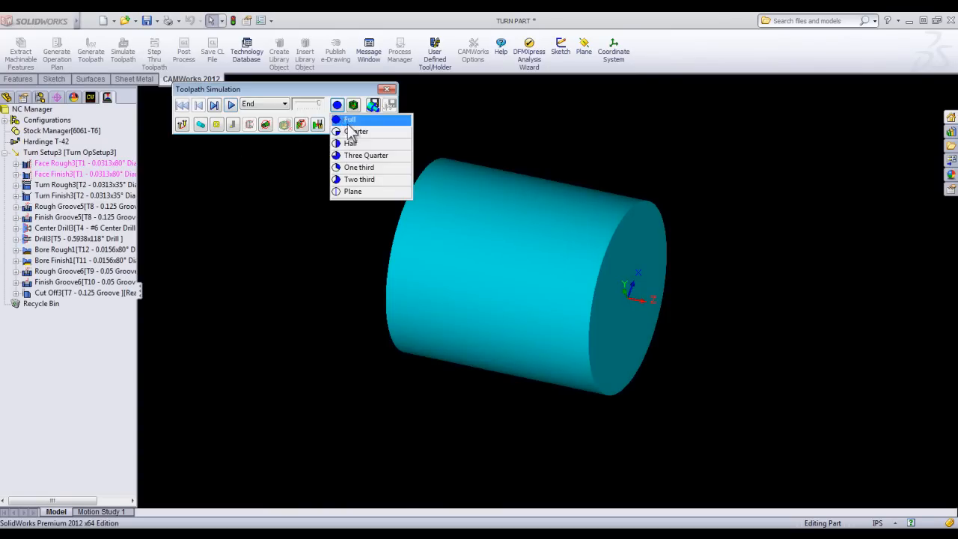
click(349, 144)
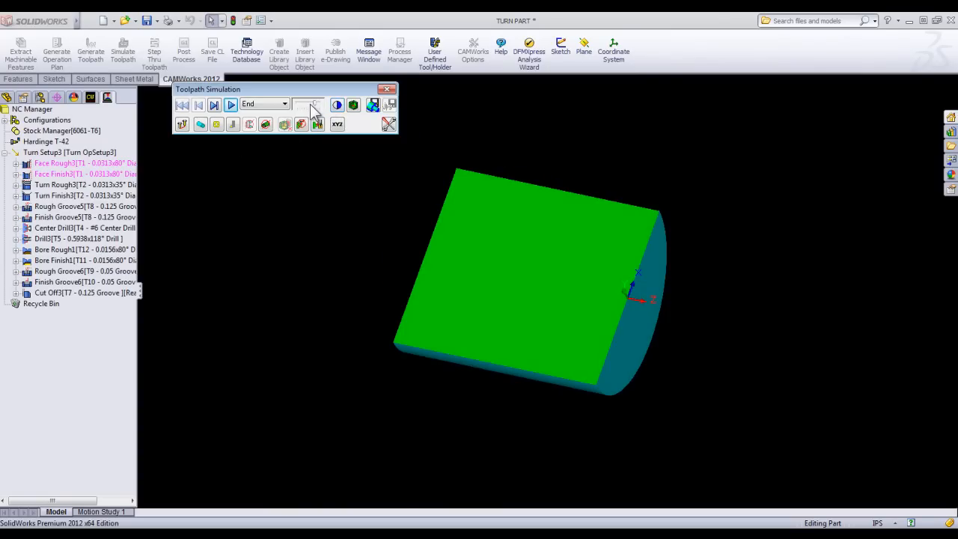
click(236, 104)
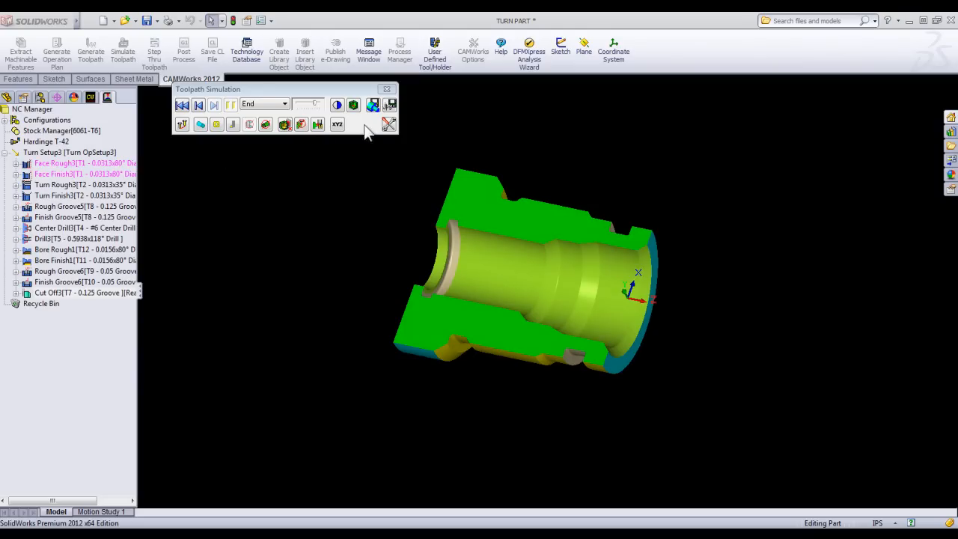
click(354, 105)
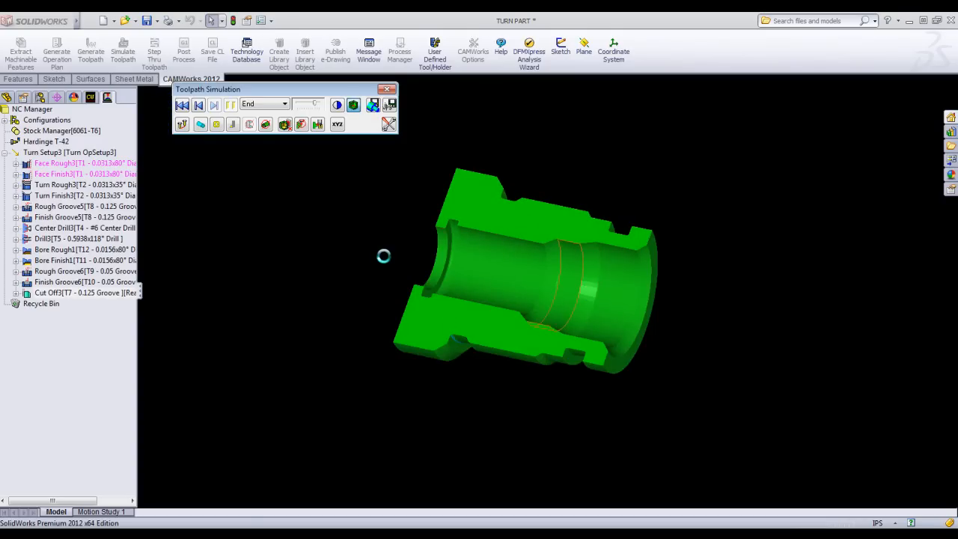
click(387, 89)
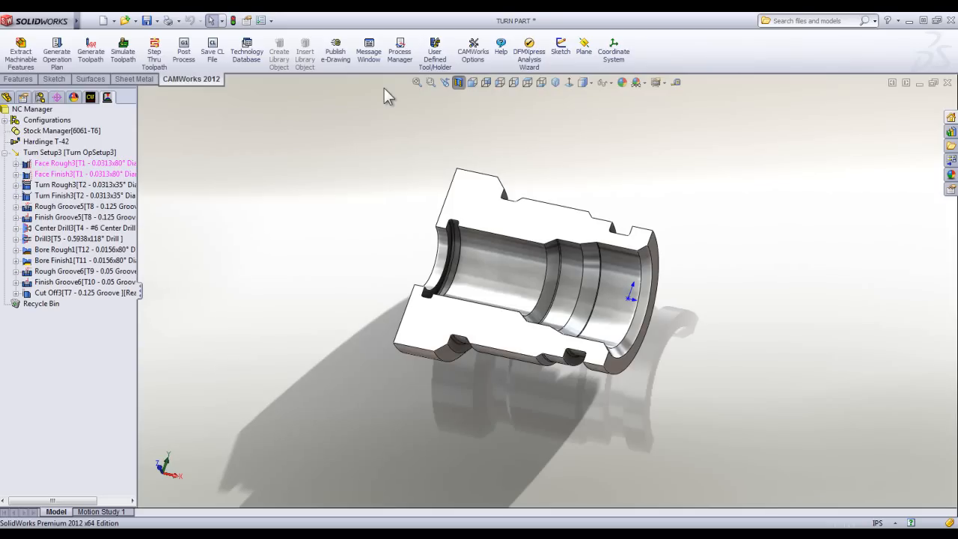
Review the cut amounts, allowances and cut type of the Bore Rough1 operation.
double_click(53, 252)
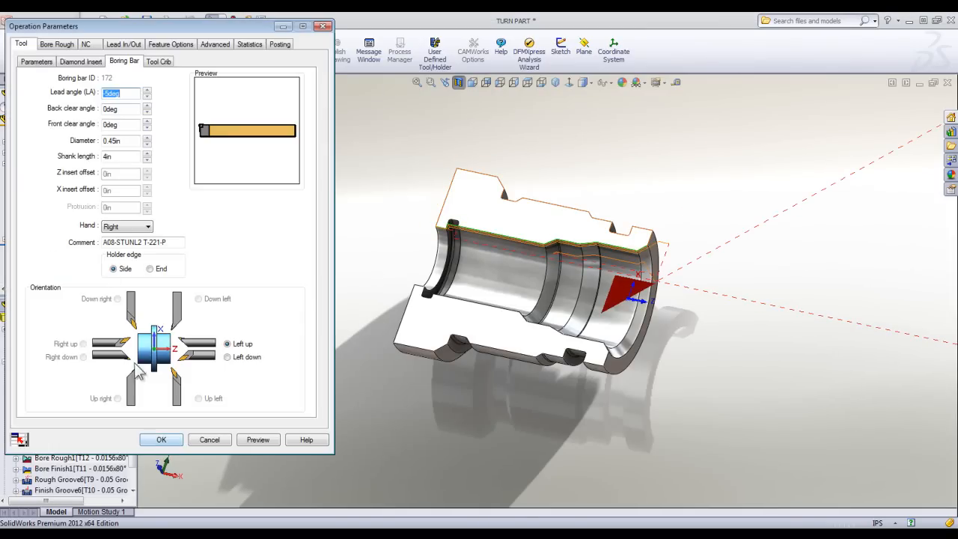
click(57, 45)
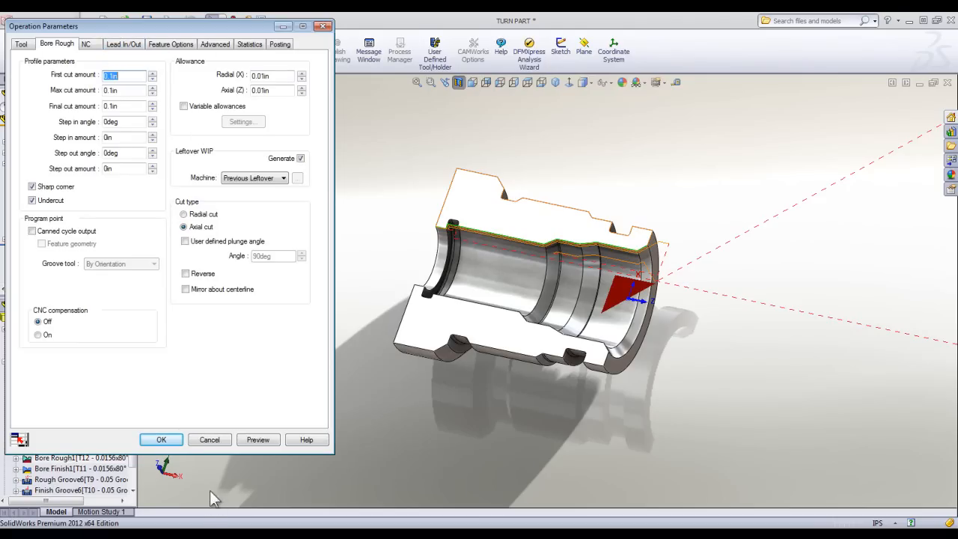
click(170, 441)
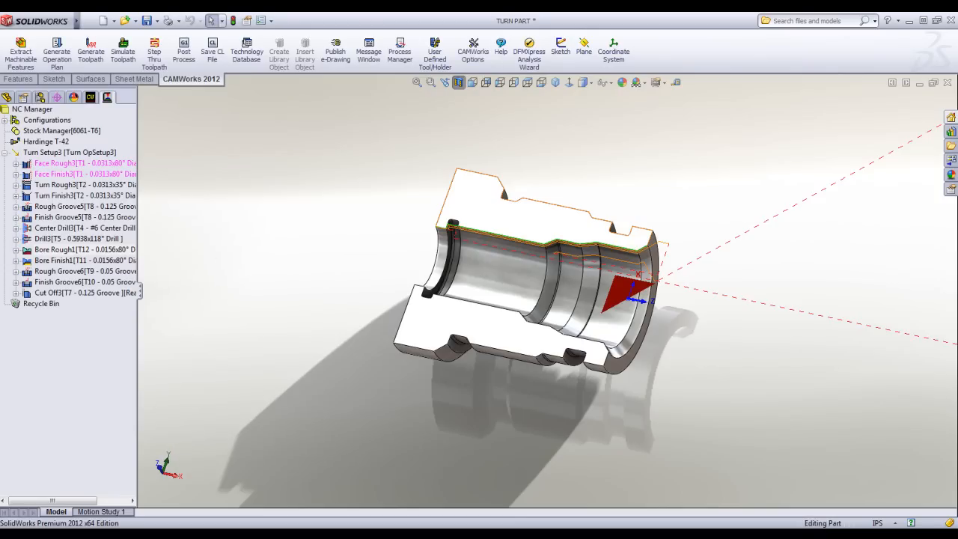
Open the recent part Mill Turn Example Demo and decline feature recognition.
click(87, 21)
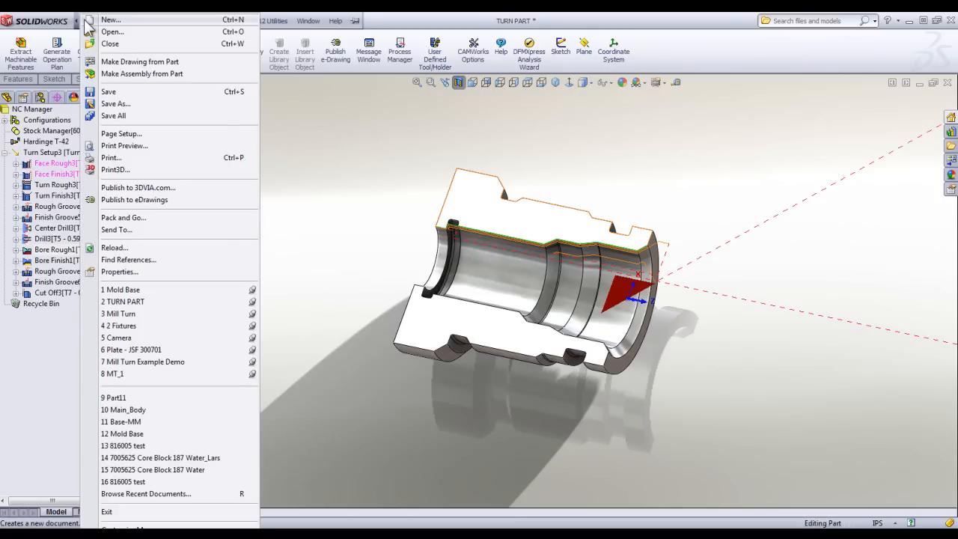
click(131, 361)
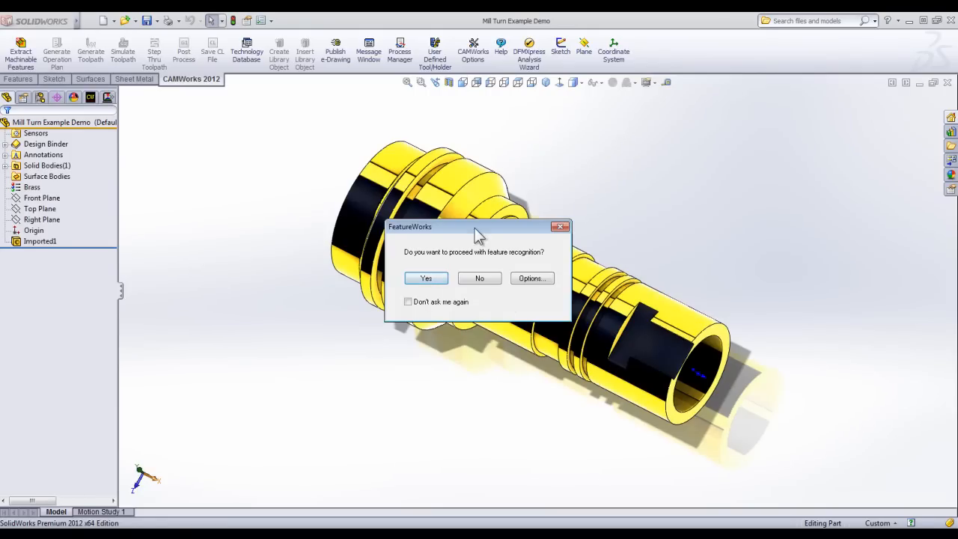
drag(473, 234, 584, 148)
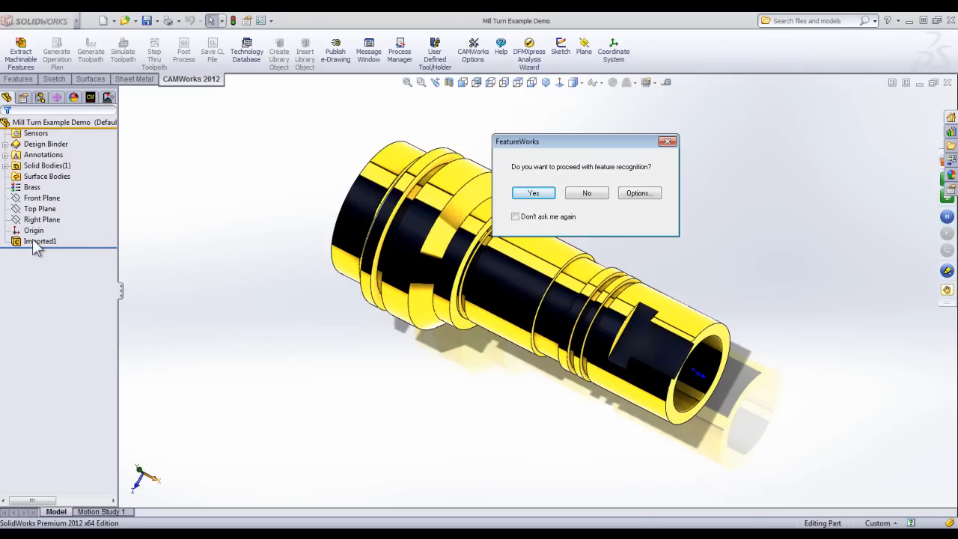
click(588, 194)
middle_drag(479, 435, 487, 271)
scroll(488, 269, down, 2)
scroll(490, 264, up, 1)
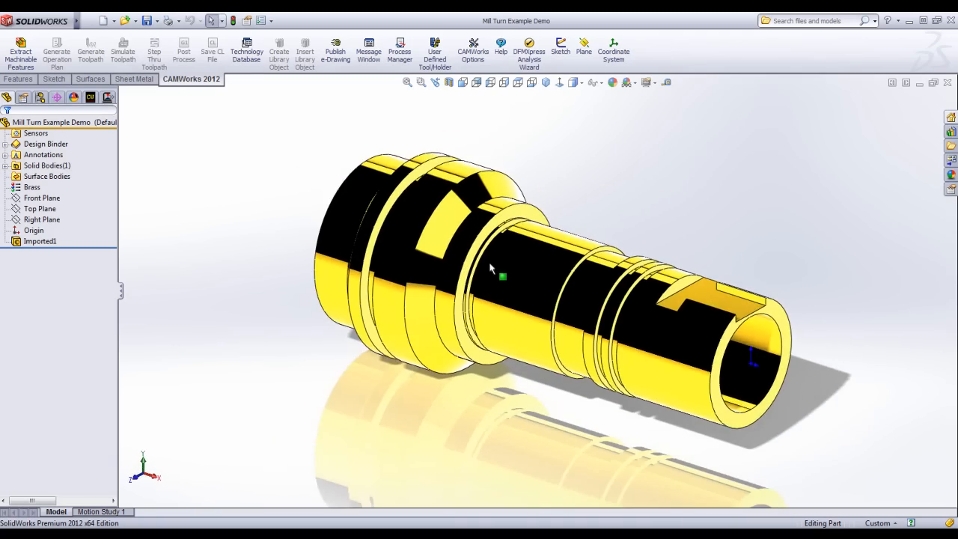
Apply the Warm Kitchen scene to the mill-turn part.
click(649, 83)
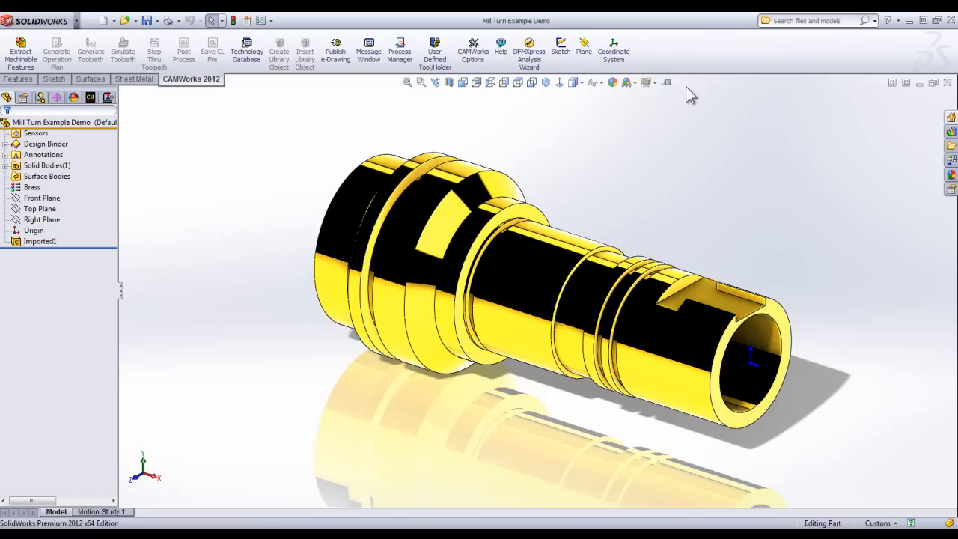
click(635, 84)
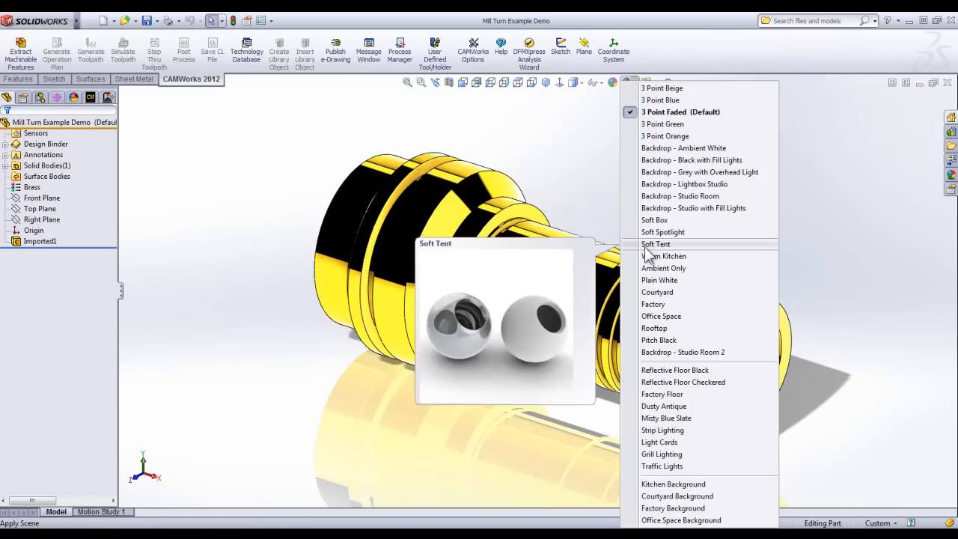
click(626, 256)
mouse_move(557, 387)
middle_down()
mouse_move(531, 257)
mouse_move(516, 276)
mouse_move(574, 307)
mouse_move(665, 389)
mouse_move(720, 320)
mouse_move(620, 326)
mouse_move(550, 396)
mouse_move(556, 380)
middle_up()
scroll(557, 380, up, 2)
scroll(601, 300, down, 2)
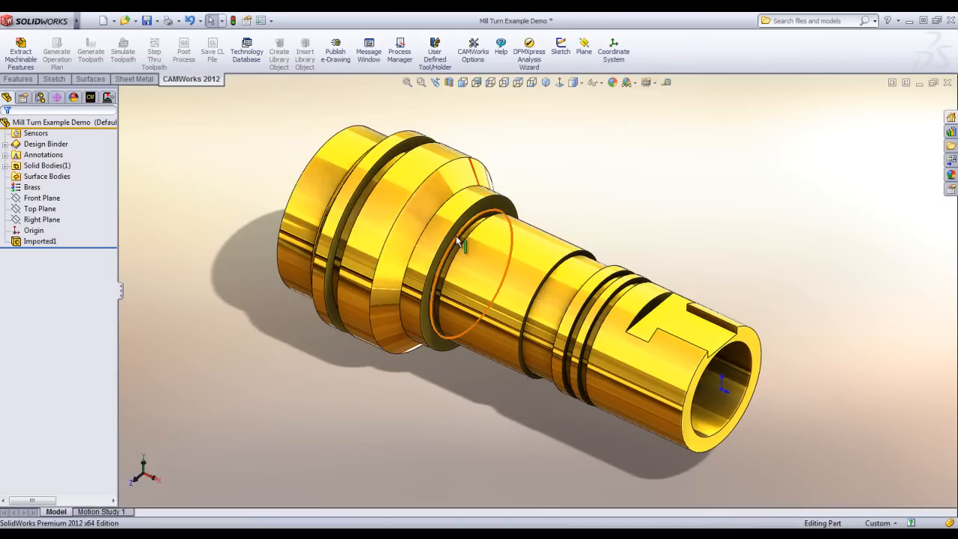
Point out the milled flat near the bored end, widen the tree area and show the CAMWorks feature tree.
click(685, 333)
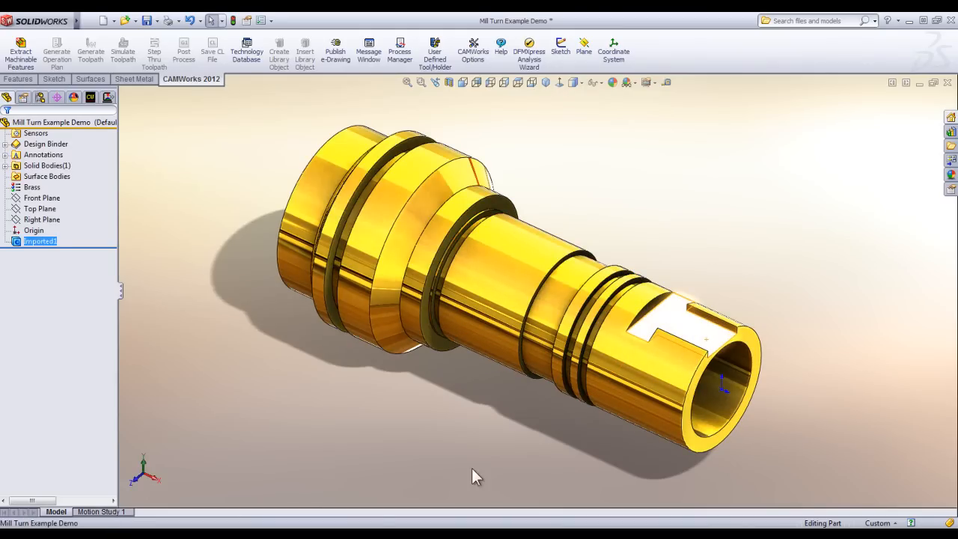
click(477, 428)
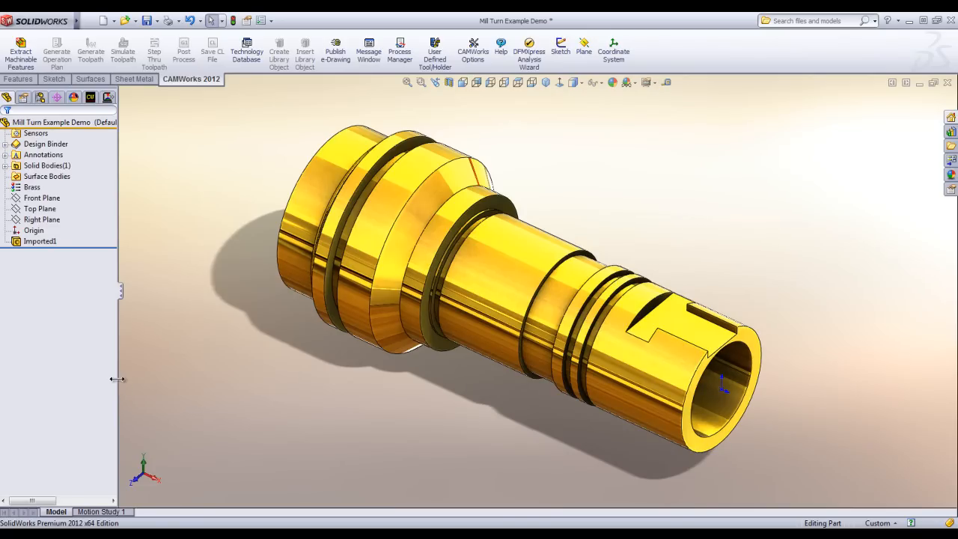
drag(116, 381, 133, 380)
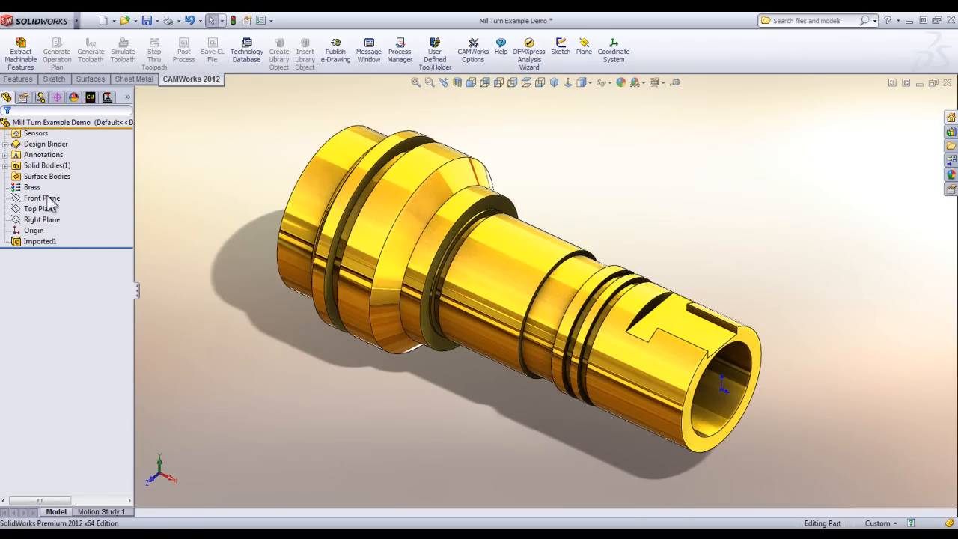
click(89, 98)
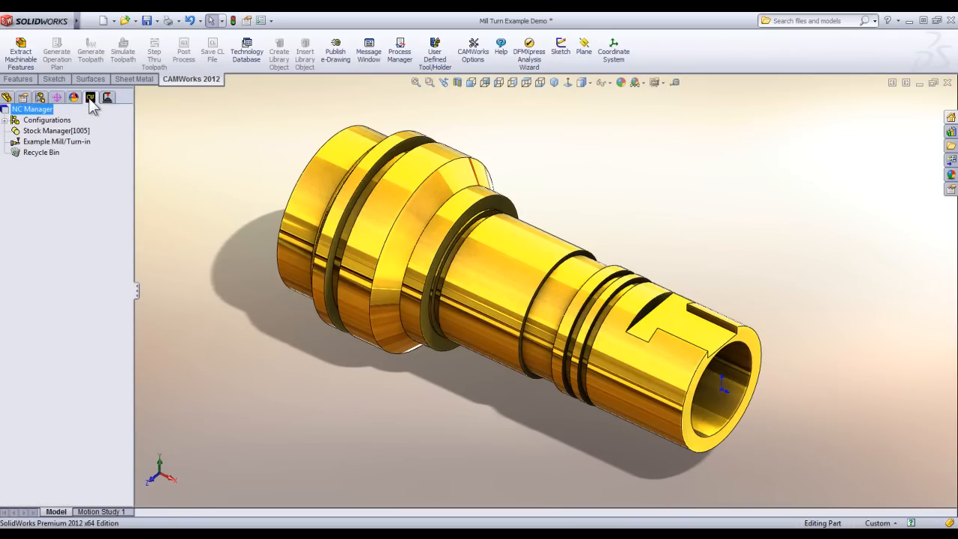
Open the stock definition and set the bar stock length to 12 in.
double_click(43, 131)
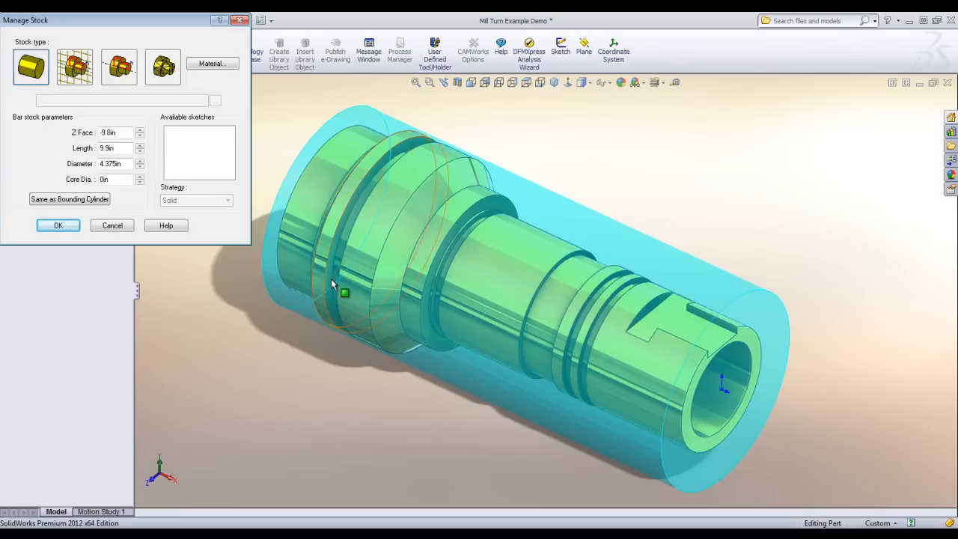
click(139, 145)
click(140, 145)
click(139, 146)
click(139, 146)
click(140, 145)
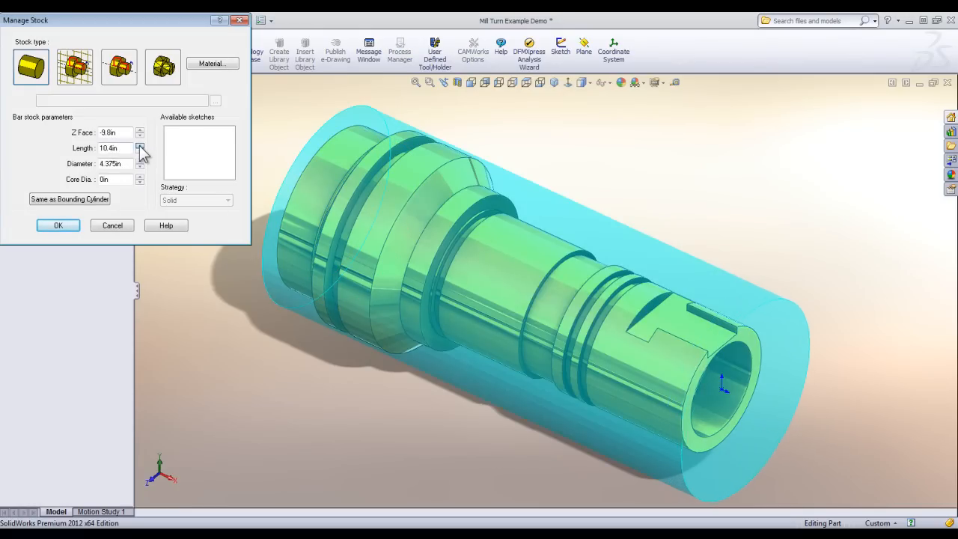
click(139, 145)
click(139, 146)
click(140, 145)
click(140, 146)
click(139, 146)
click(140, 145)
drag(128, 148, 69, 149)
text(12)
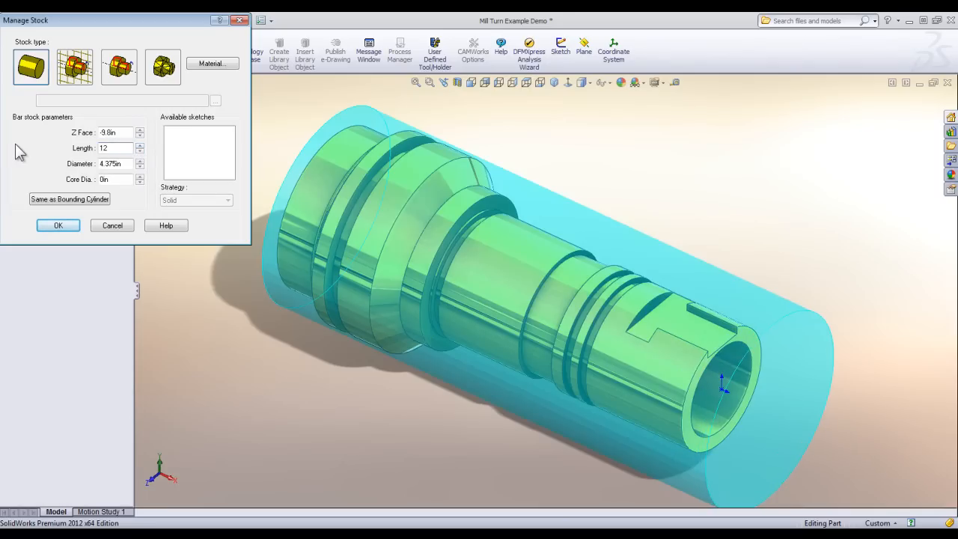
Shift the bar stock's Z Face to -11.9 in so little facing material extends beyond the bored end.
click(139, 136)
click(139, 136)
click(140, 135)
click(139, 136)
click(139, 136)
click(140, 136)
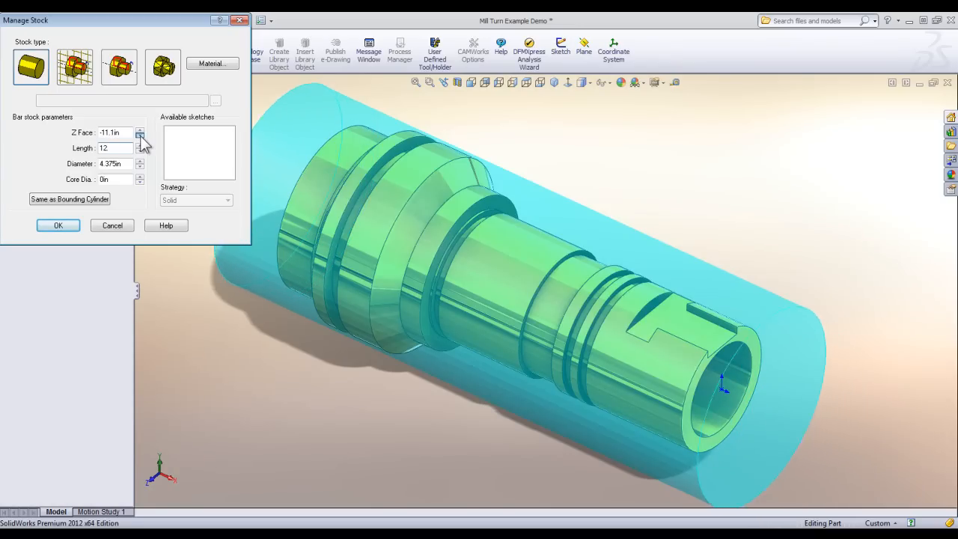
click(139, 135)
click(139, 135)
middle_drag(668, 402, 710, 289)
scroll(763, 302, down, 2)
scroll(772, 303, down, 3)
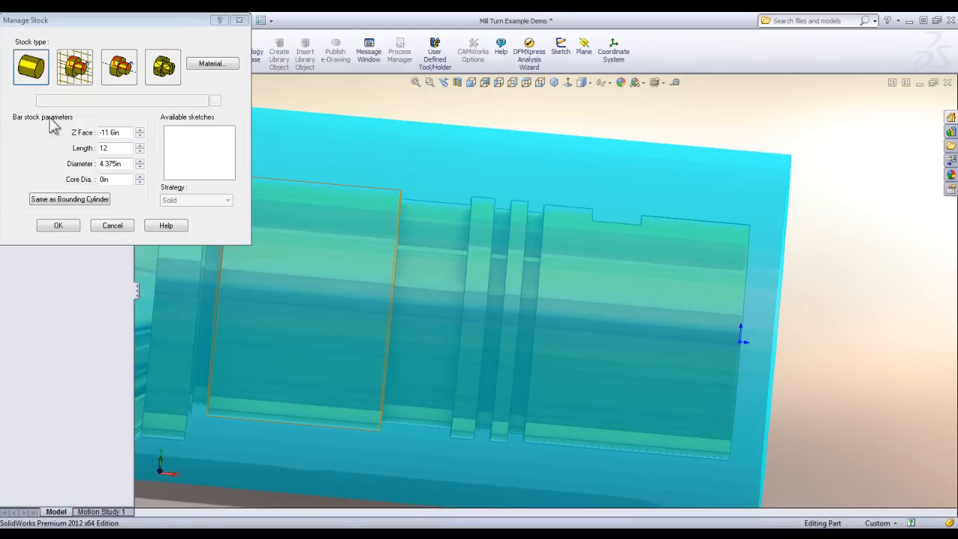
click(139, 136)
click(139, 136)
click(140, 135)
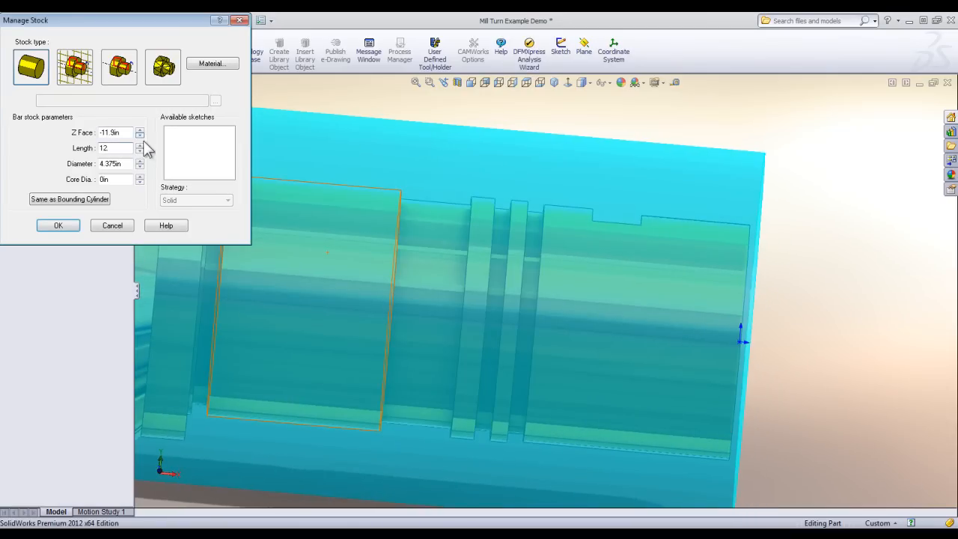
Add 1/32 in to the bar stock diameter and accept the stock definition.
scroll(417, 303, up, 3)
scroll(416, 303, up, 2)
middle_drag(486, 308, 443, 344)
scroll(386, 215, down, 2)
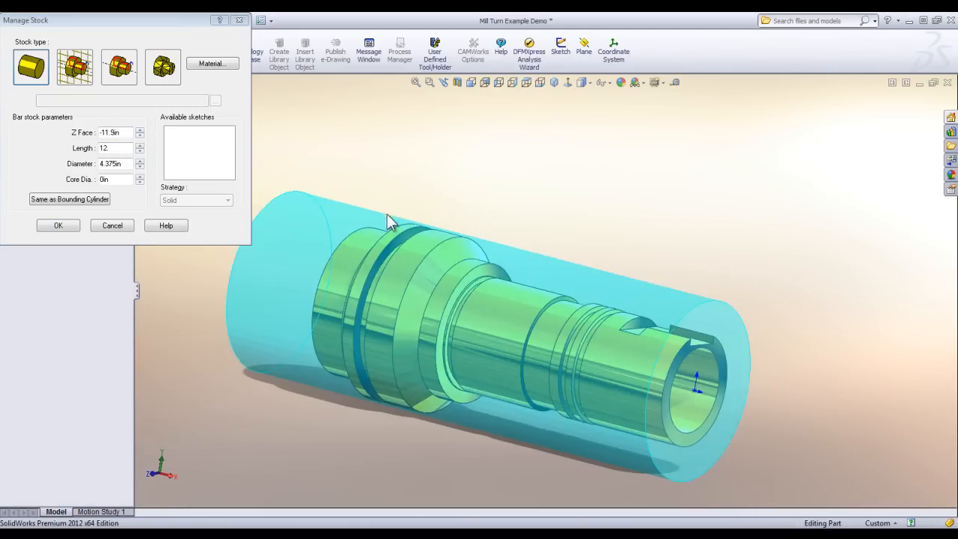
click(124, 162)
text(+1/32)
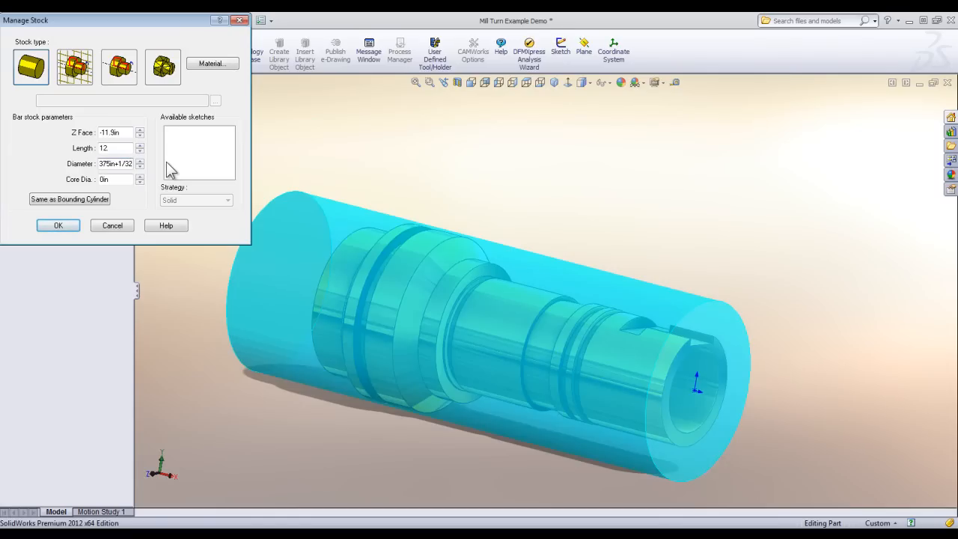
click(56, 226)
middle_drag(236, 171, 234, 216)
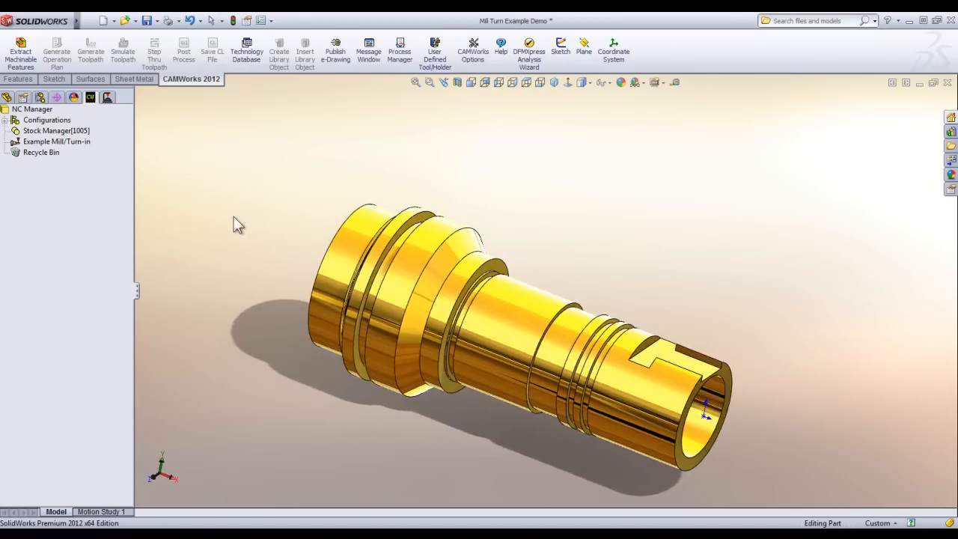
Review the available mill/turn machines and keep Example Mill/Turn-in as the active machine.
double_click(37, 142)
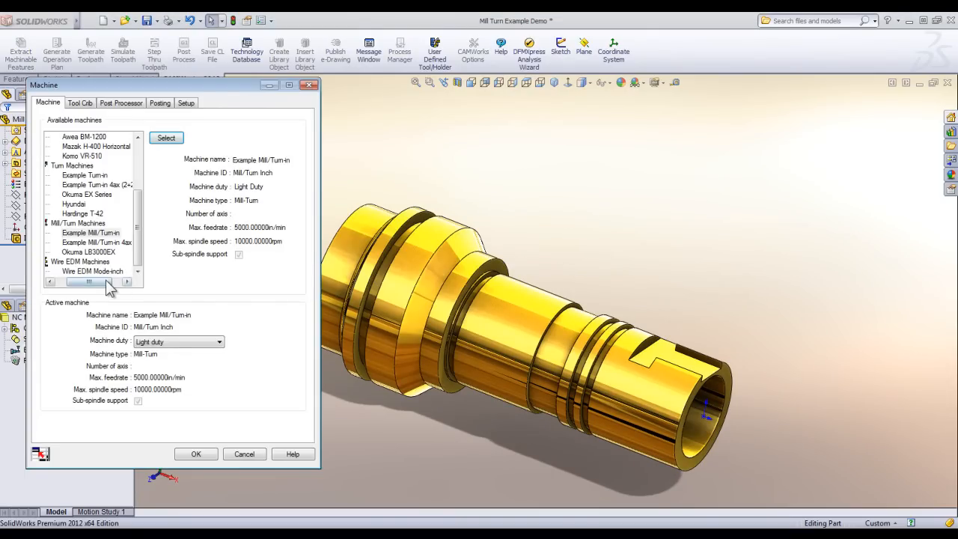
drag(105, 282, 88, 281)
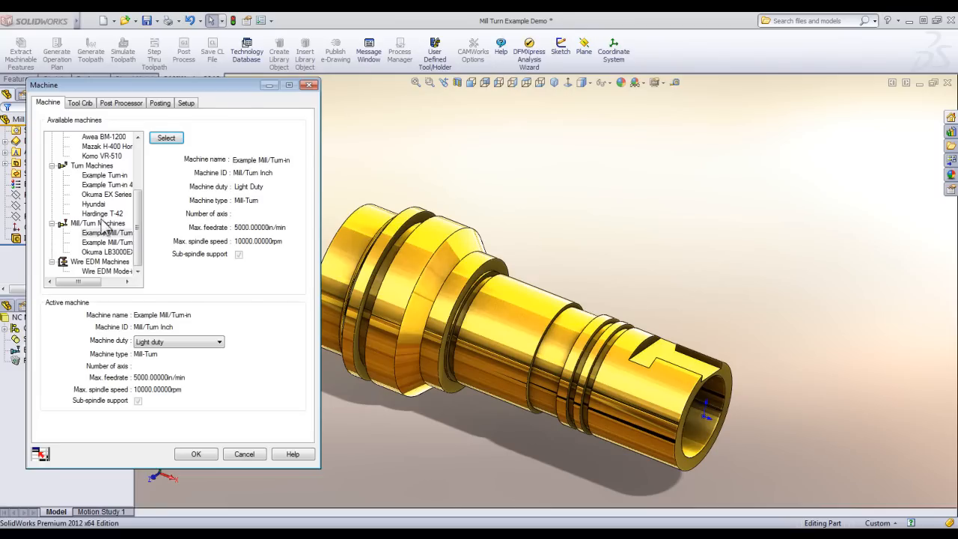
click(203, 455)
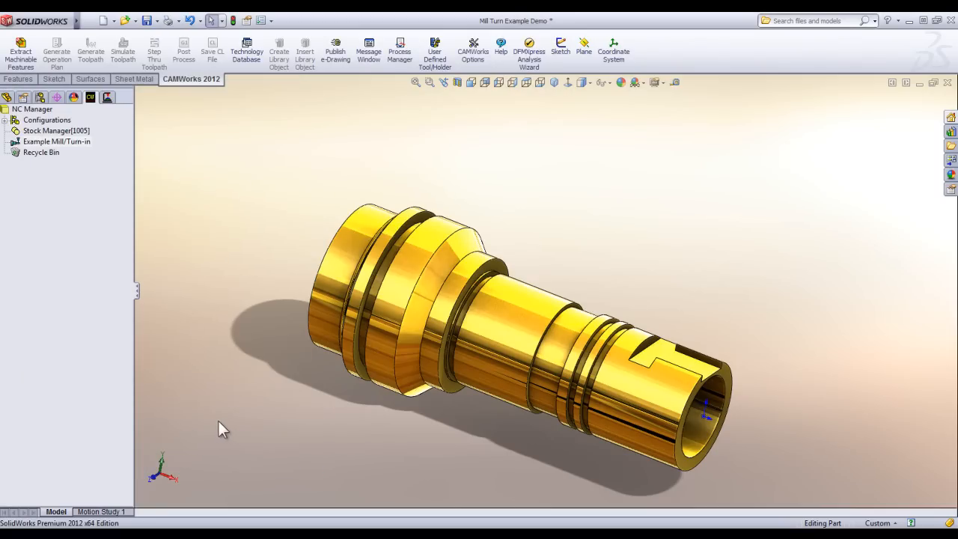
Extract the part's machinable features and regenerate the entire operation plan.
click(22, 60)
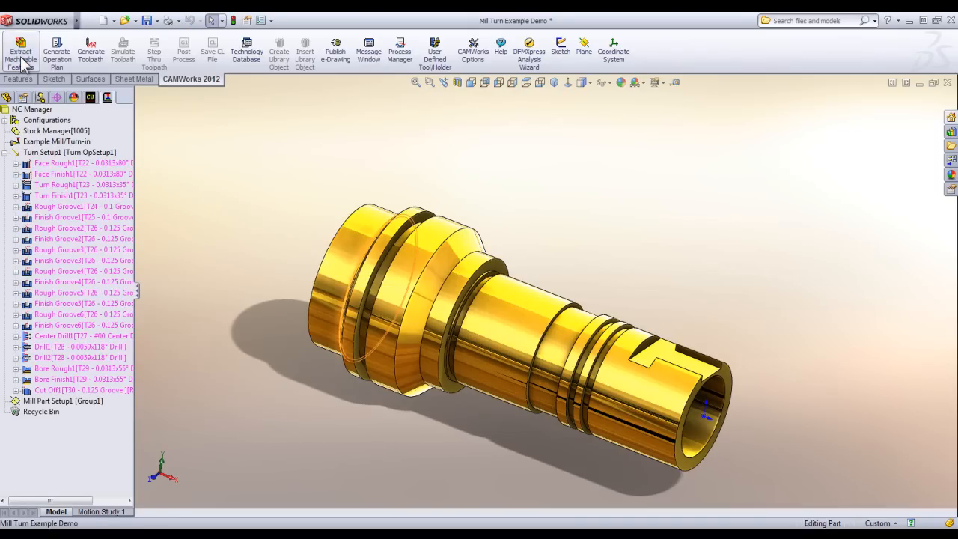
click(57, 53)
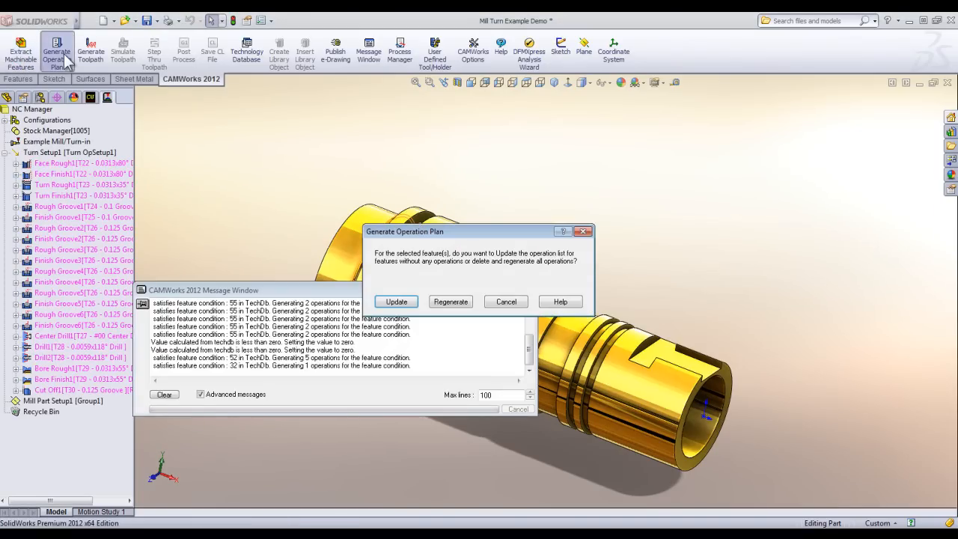
click(455, 300)
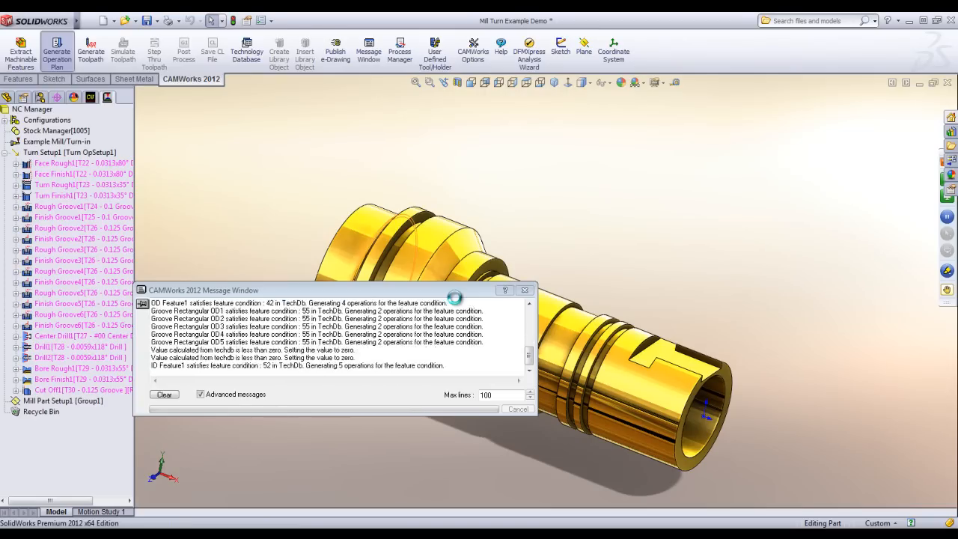
Generate toolpaths for all turning operations and inspect the part around its bored end.
click(88, 47)
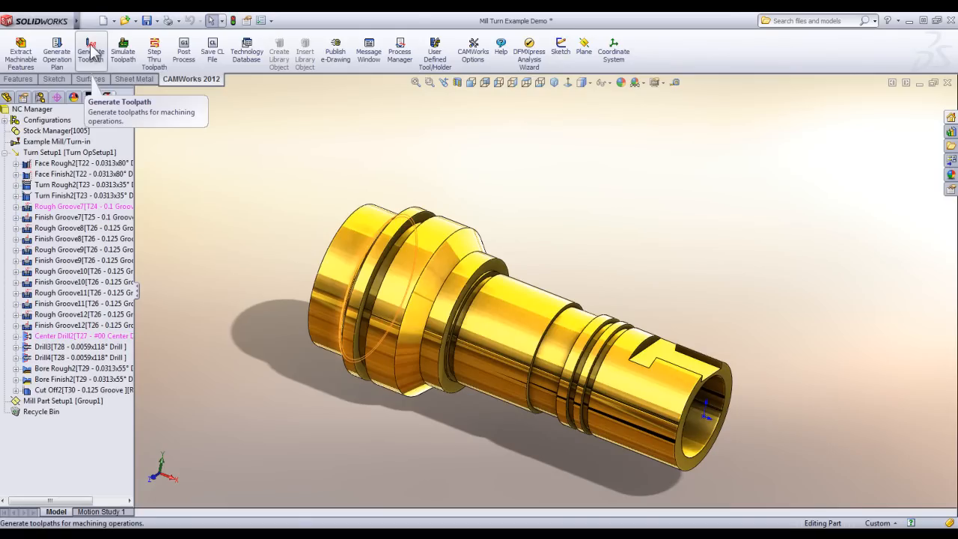
middle_drag(608, 344, 592, 340)
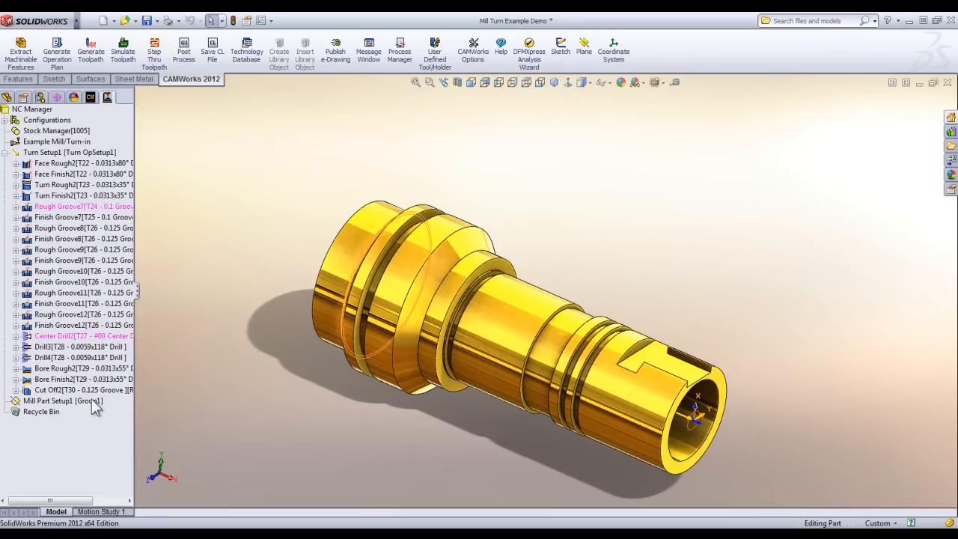
middle_drag(524, 389, 591, 424)
scroll(663, 393, down, 4)
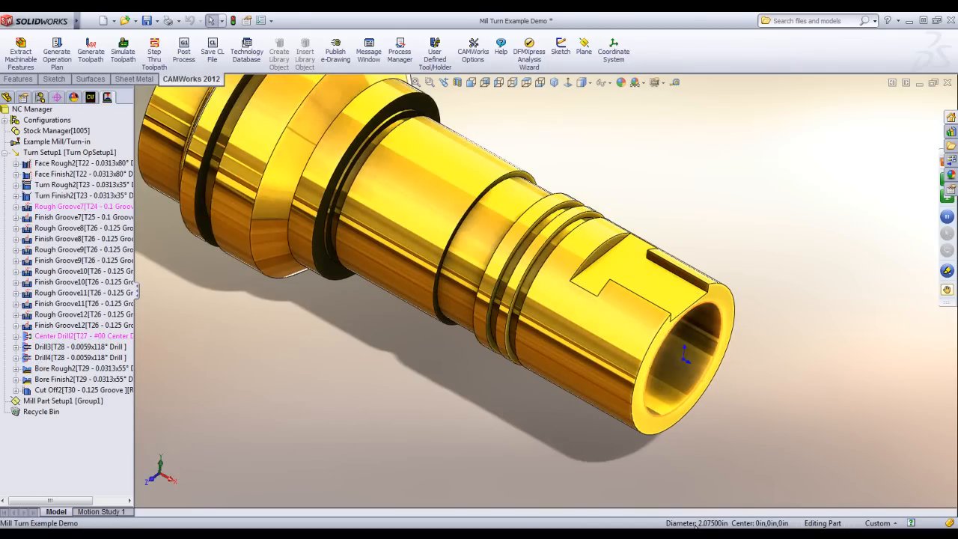
scroll(417, 430, up, 3)
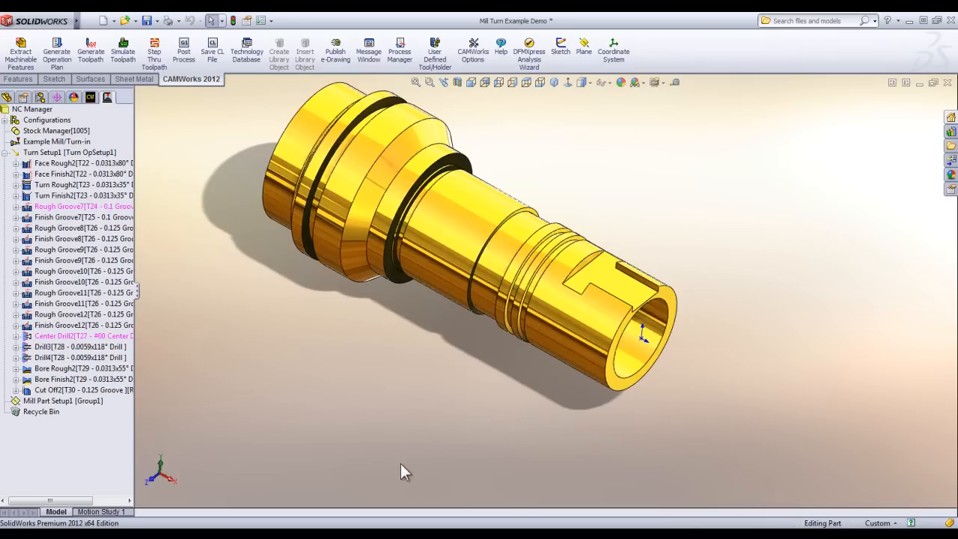
scroll(457, 224, down, 2)
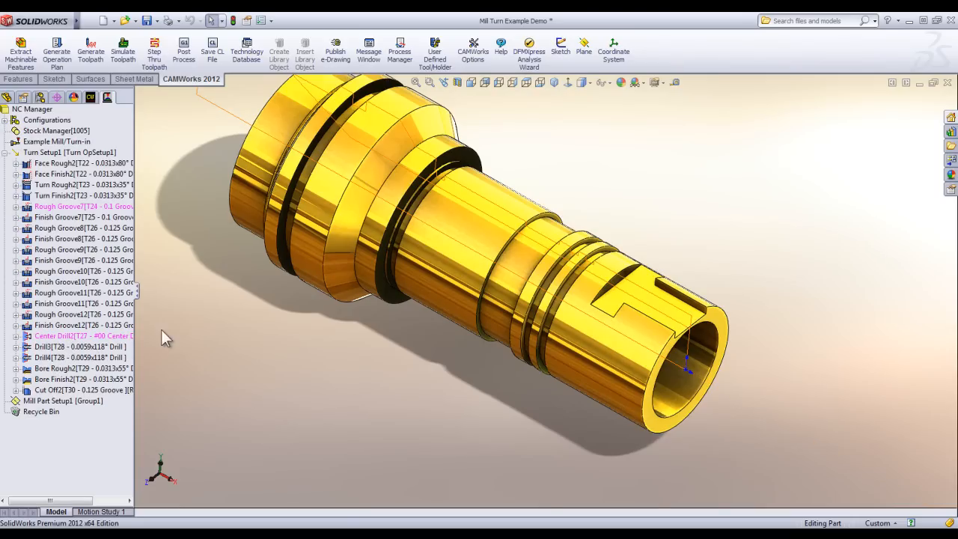
Replace the Center Drill2 operation's tool with the #4 by 90Deg center drill from the tool library and select it.
double_click(57, 335)
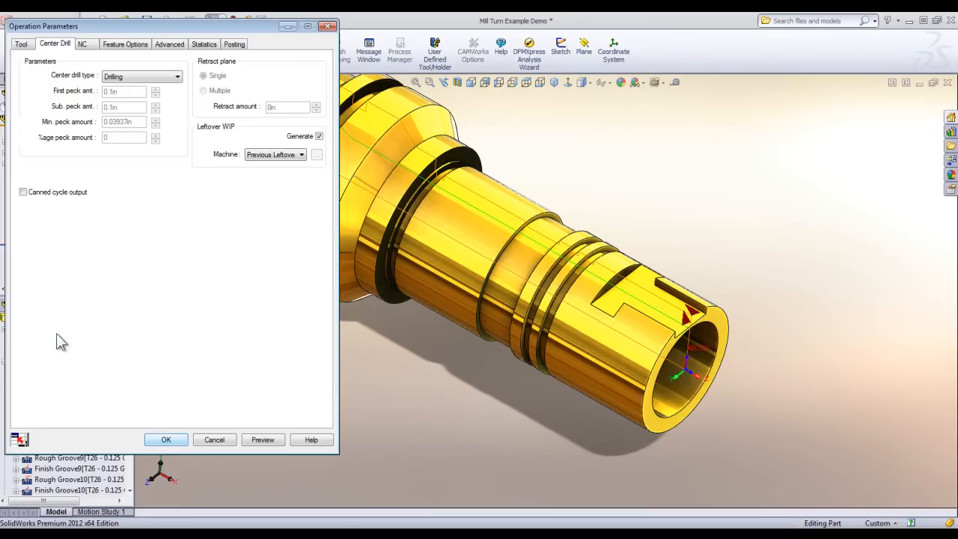
click(21, 45)
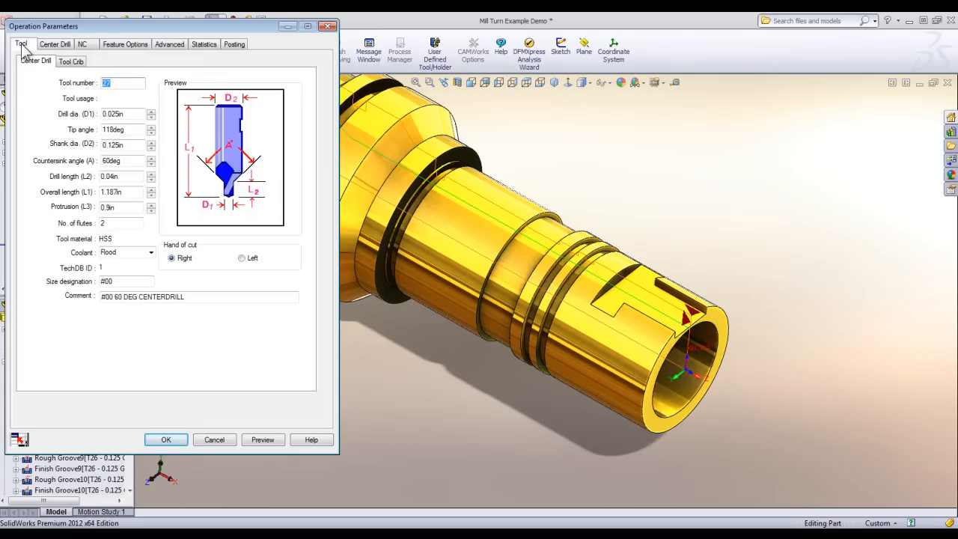
click(69, 62)
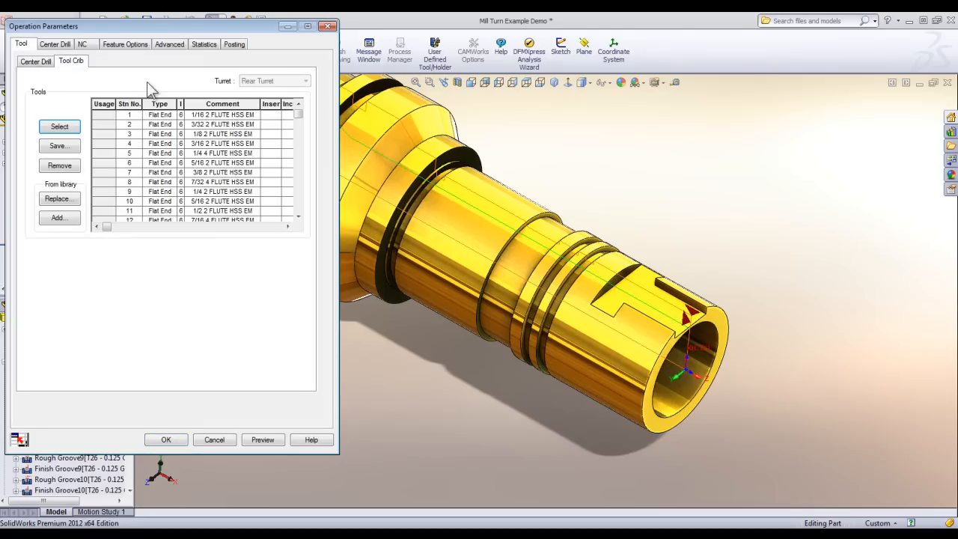
click(164, 104)
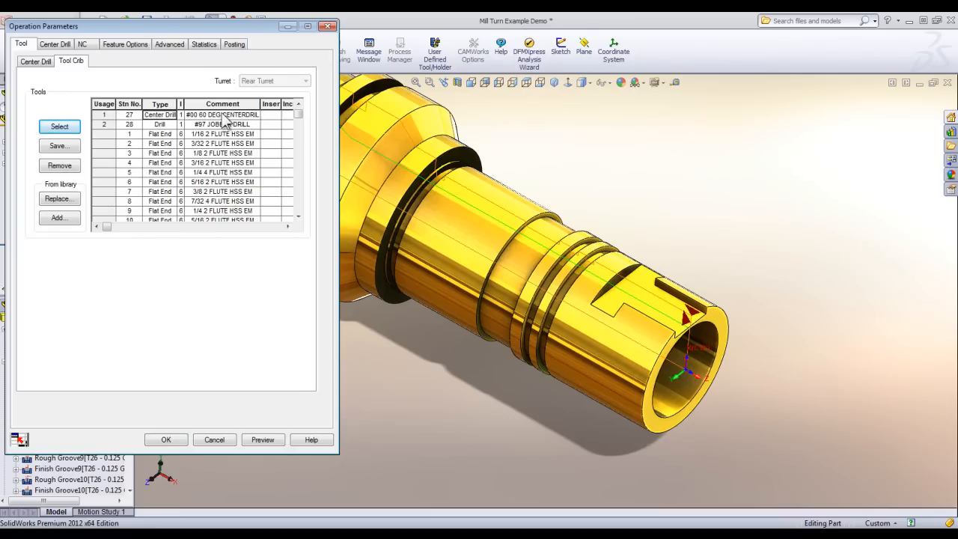
click(103, 115)
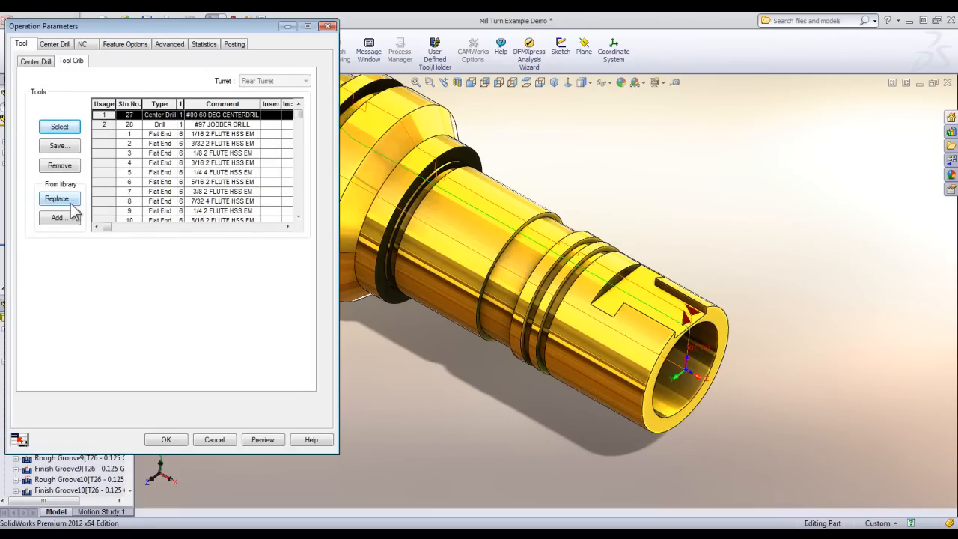
click(71, 201)
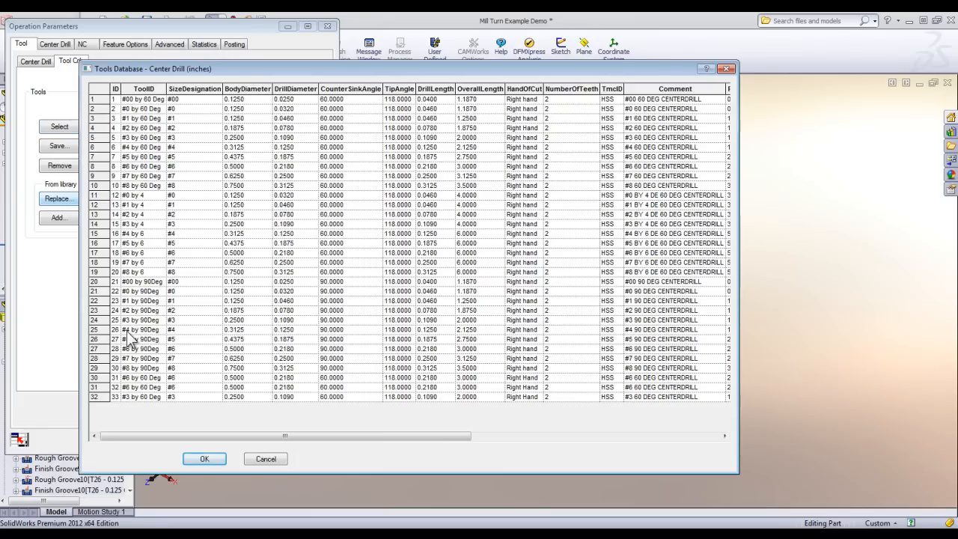
click(95, 332)
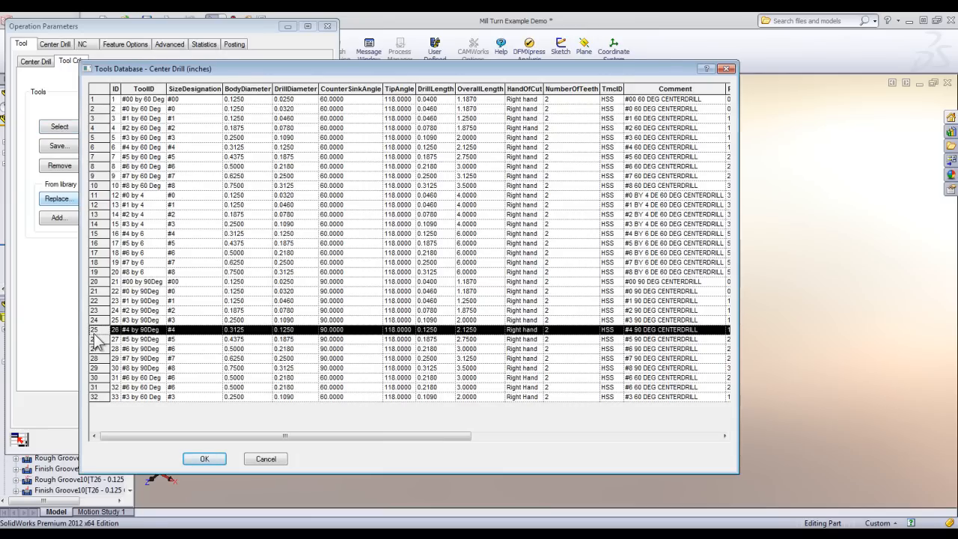
click(197, 460)
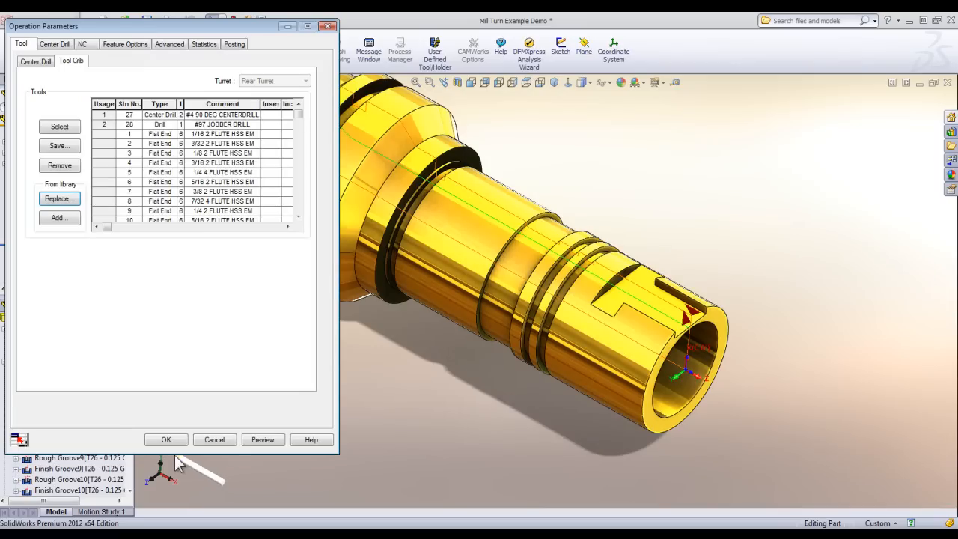
click(106, 114)
click(59, 126)
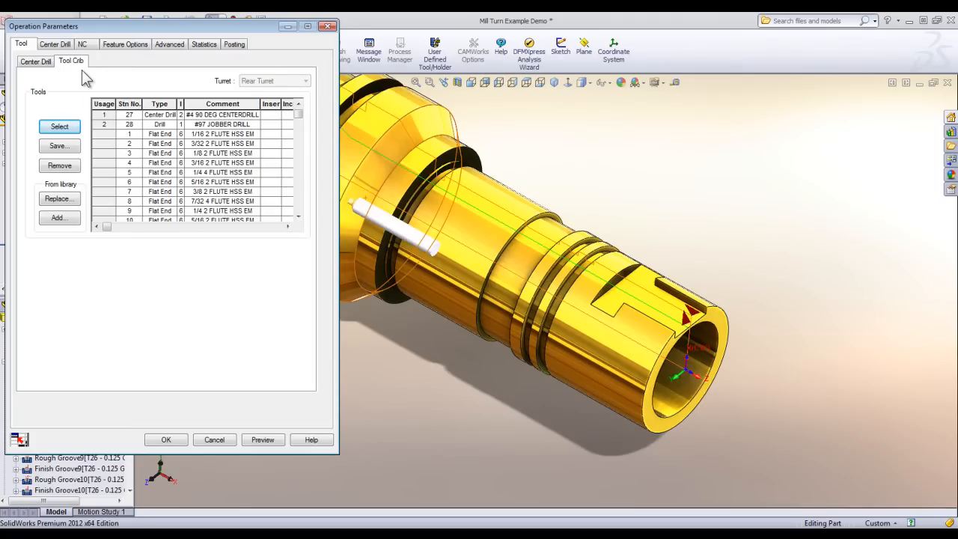
Set the Center Drill2 operation's machining depth to 0.1 in.
click(121, 46)
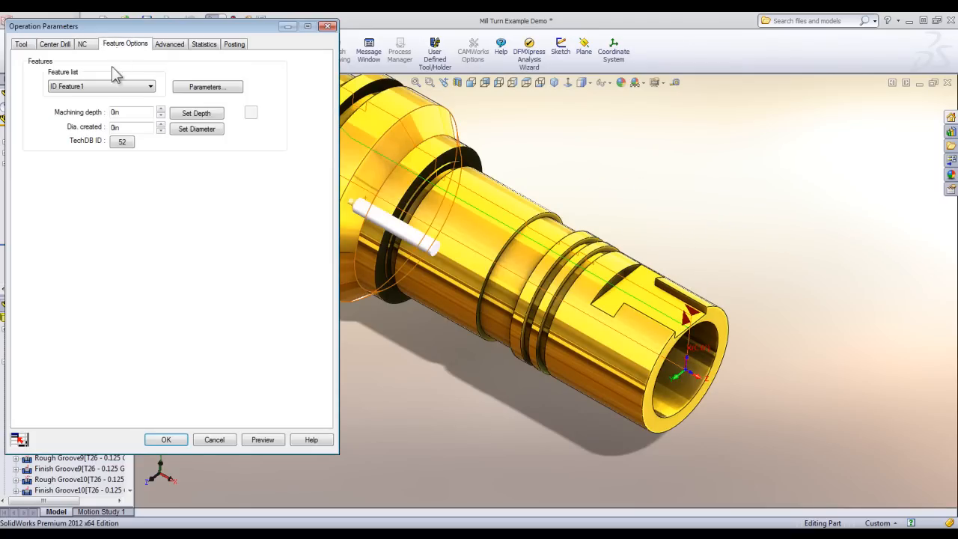
double_click(128, 110)
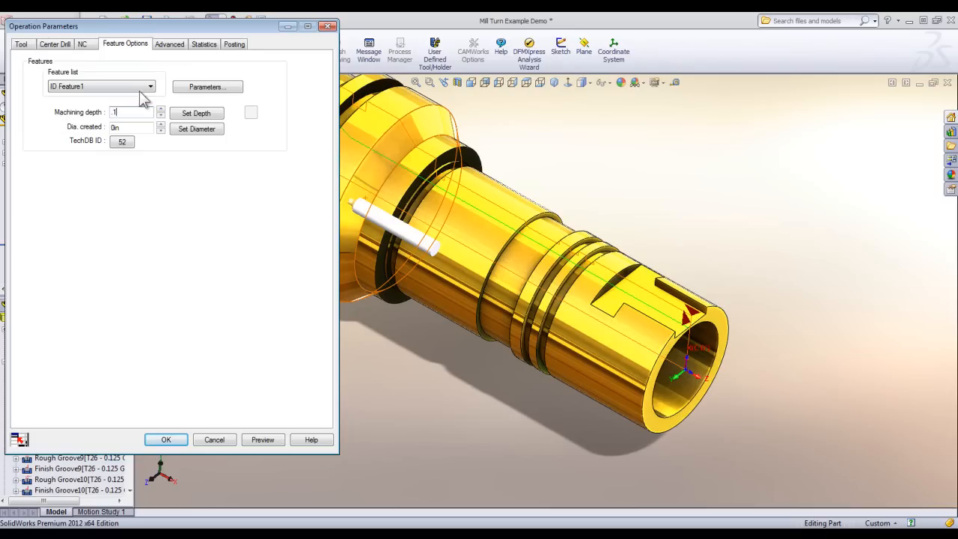
click(166, 440)
Regenerate the Center Drill2 toolpath and check it on the part.
right_click(84, 340)
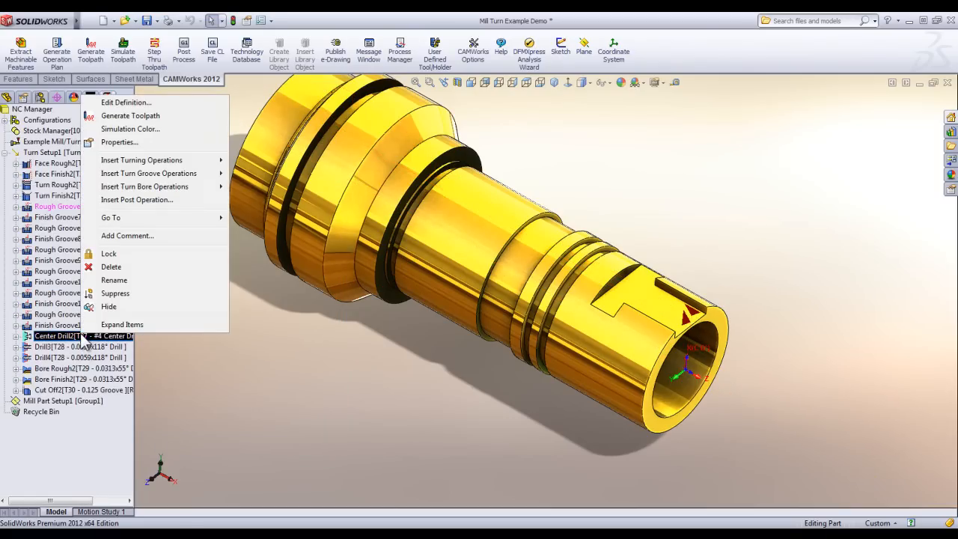
click(137, 115)
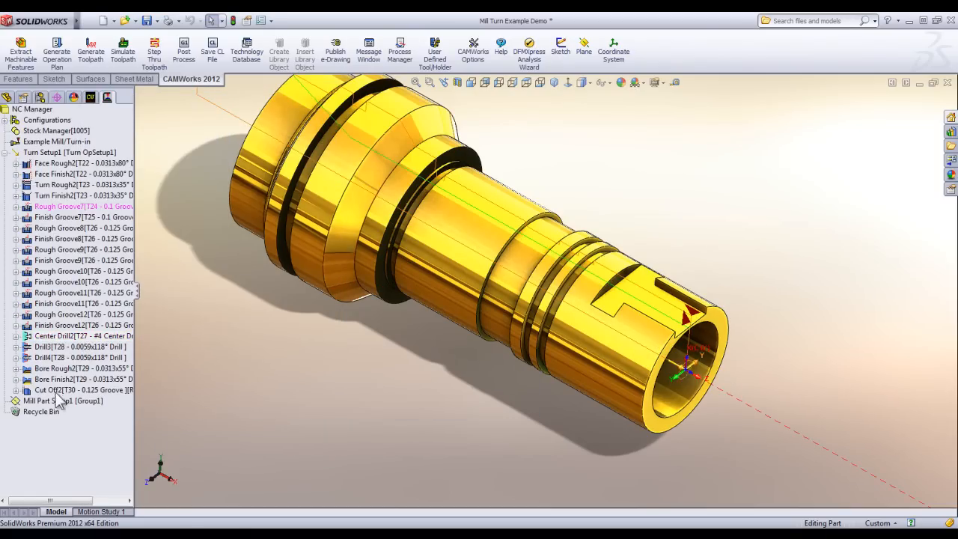
click(66, 338)
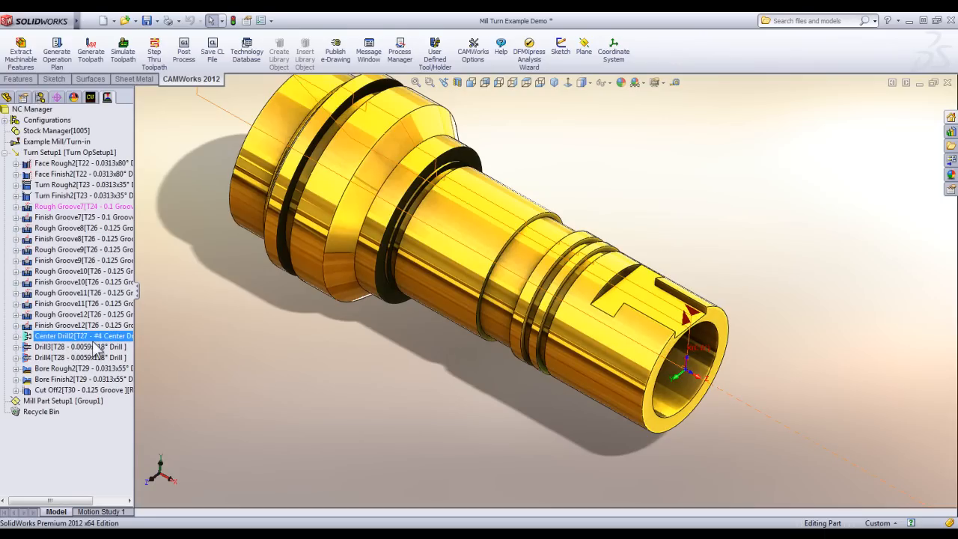
click(438, 419)
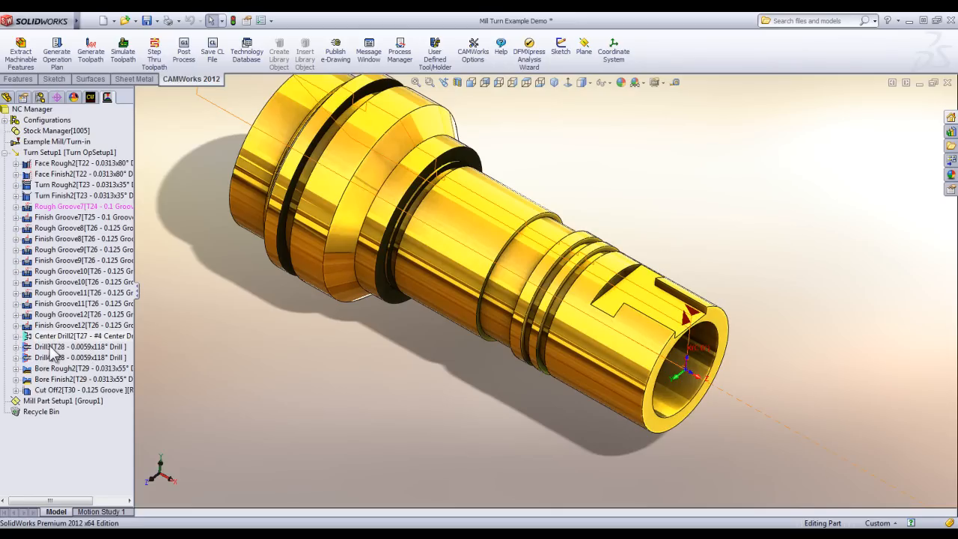
Open the Drill3 operation's tool crib and list library tools of type Drill, filtered by diameter, for adding.
double_click(51, 348)
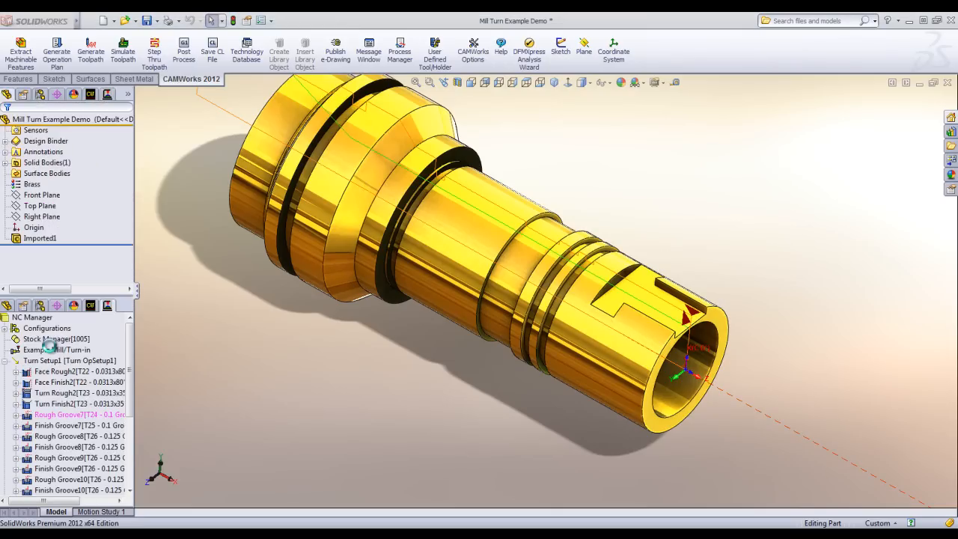
click(22, 45)
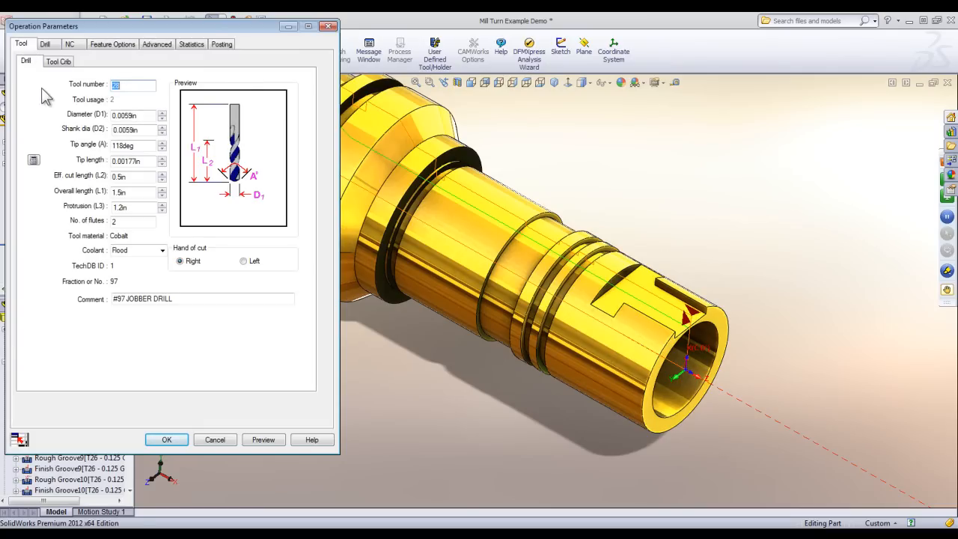
click(59, 61)
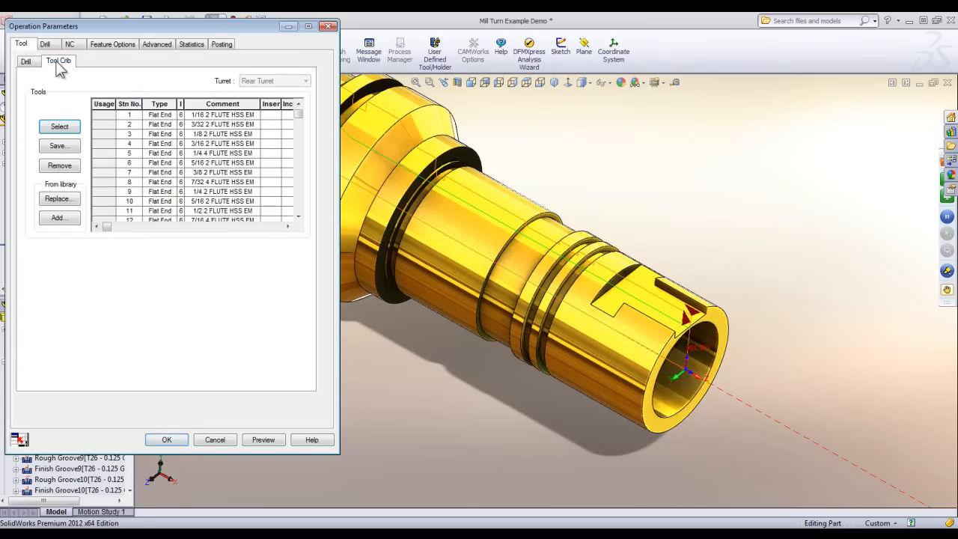
click(60, 218)
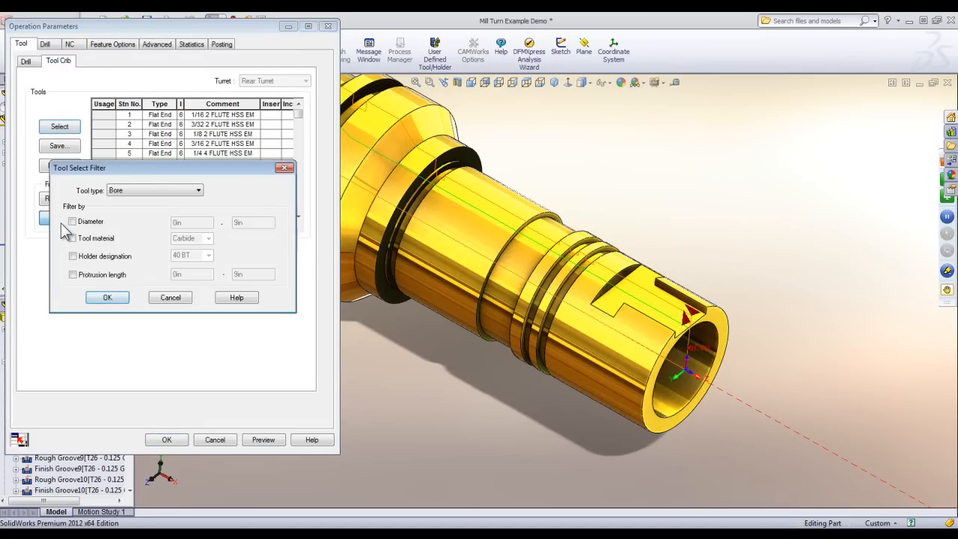
click(167, 192)
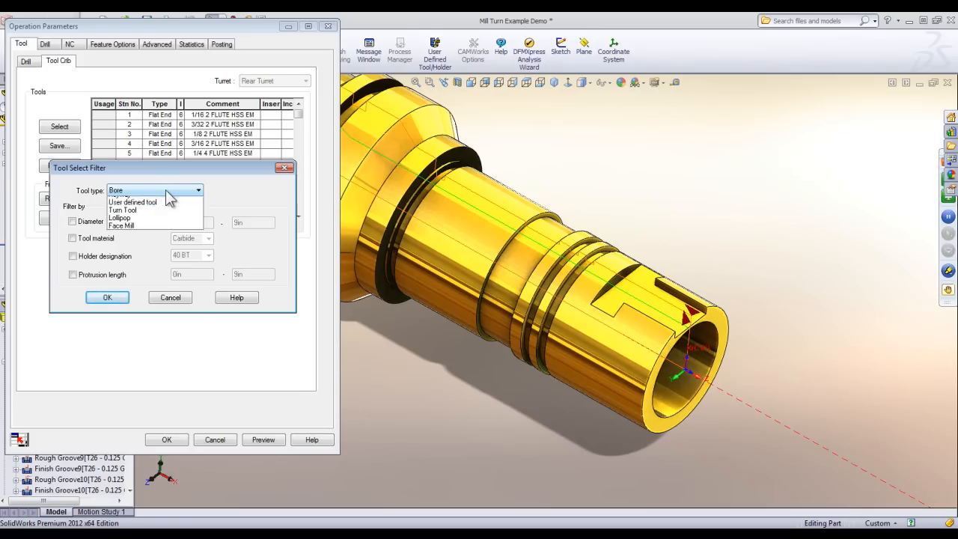
click(113, 209)
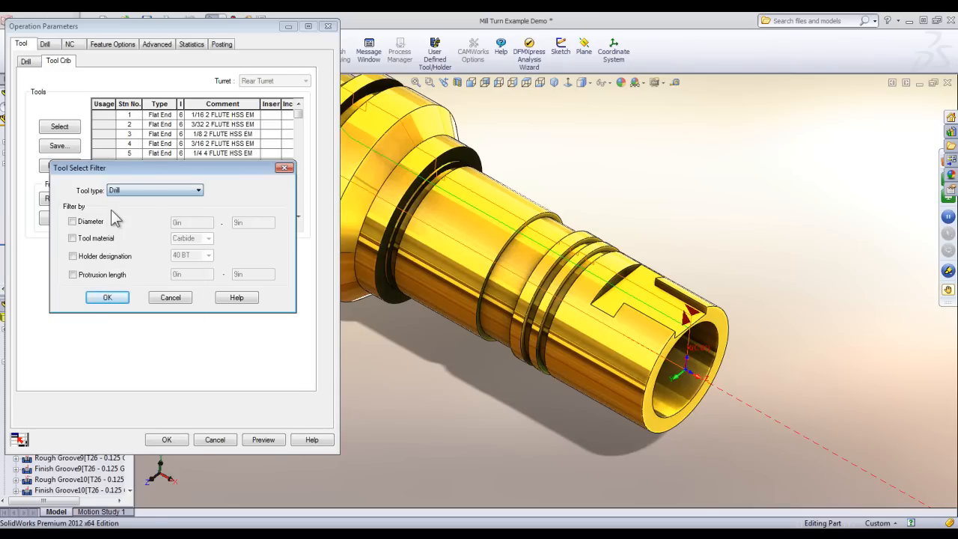
click(83, 224)
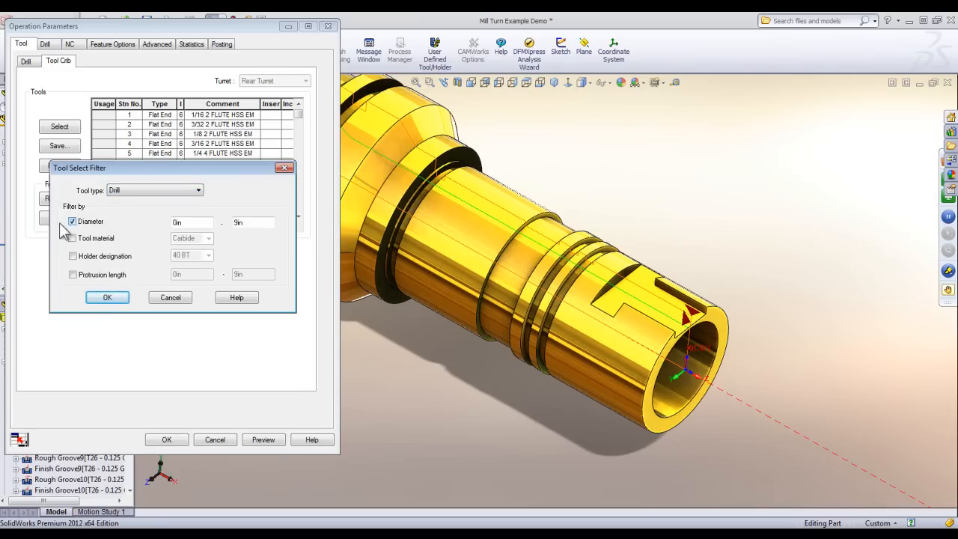
click(100, 297)
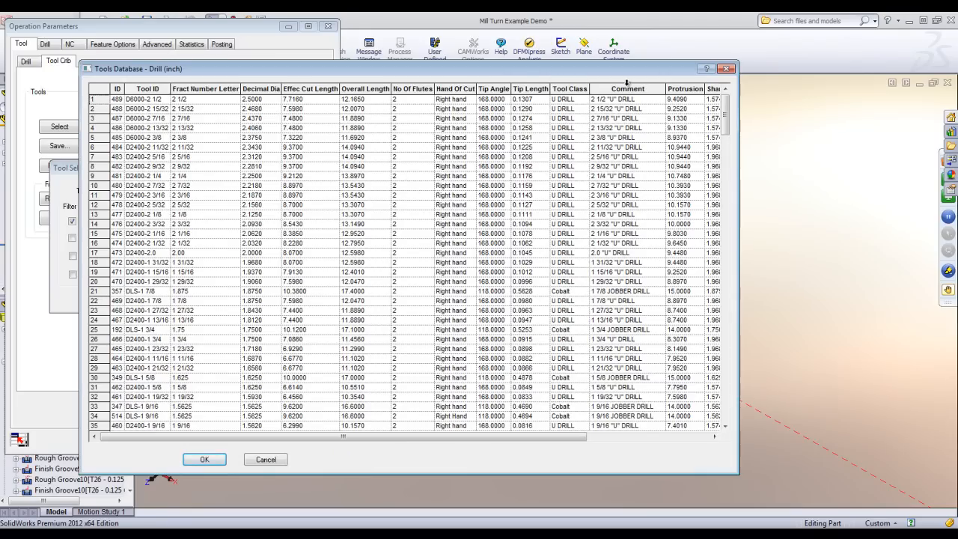
Sort the drill database by ascending decimal diameter and add the 1/2 jobber drill with ID 513 to the tool crib.
mouse_move(725, 109)
mouse_down()
mouse_move(712, 394)
mouse_move(725, 109)
mouse_up()
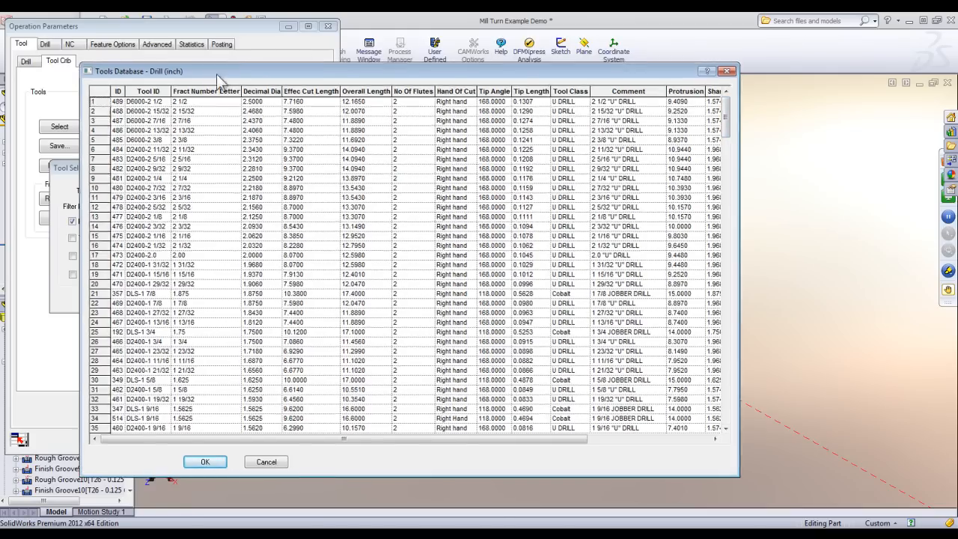
drag(216, 73, 408, 83)
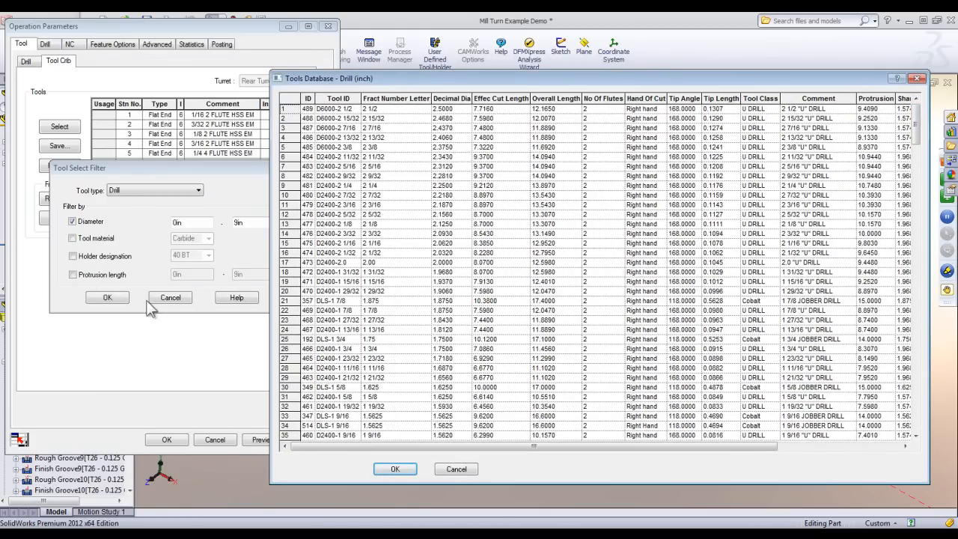
click(451, 98)
click(451, 98)
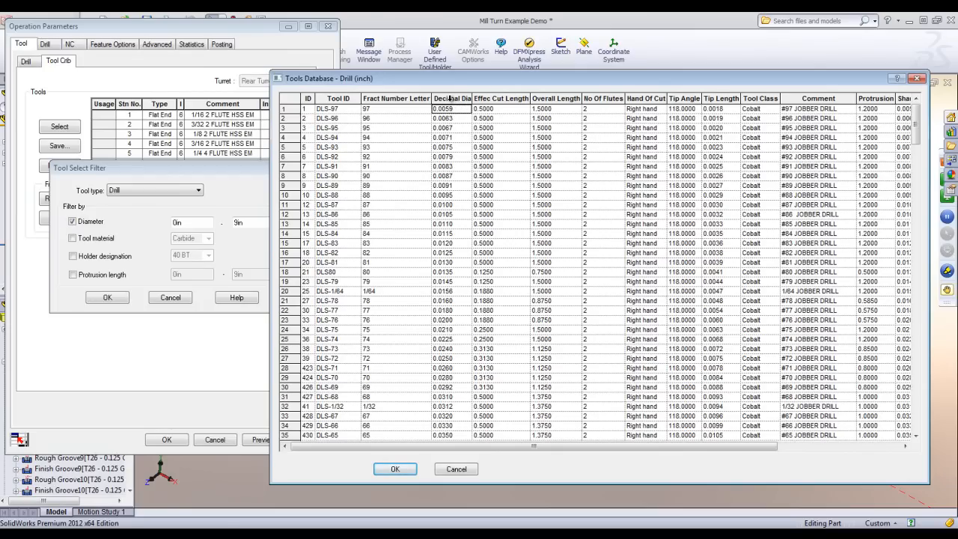
drag(915, 114, 914, 122)
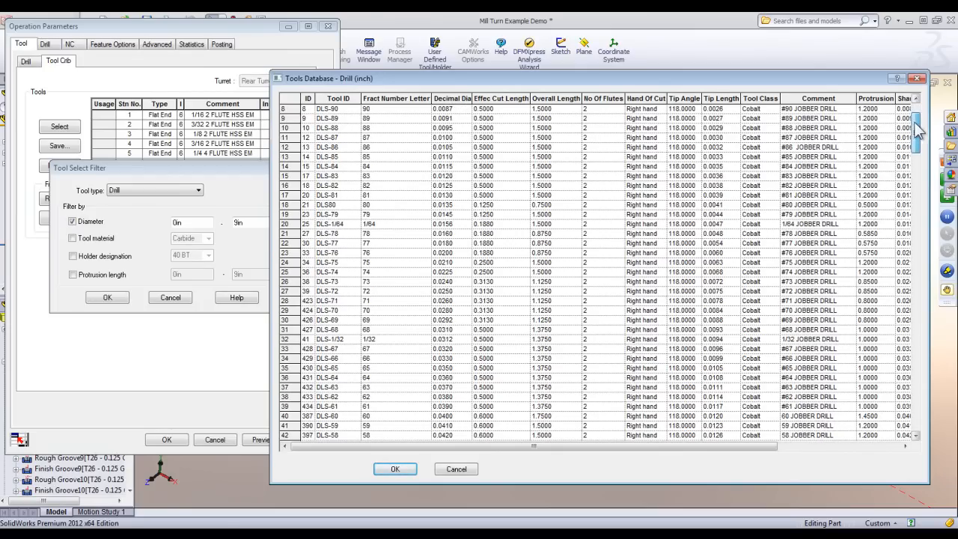
click(286, 386)
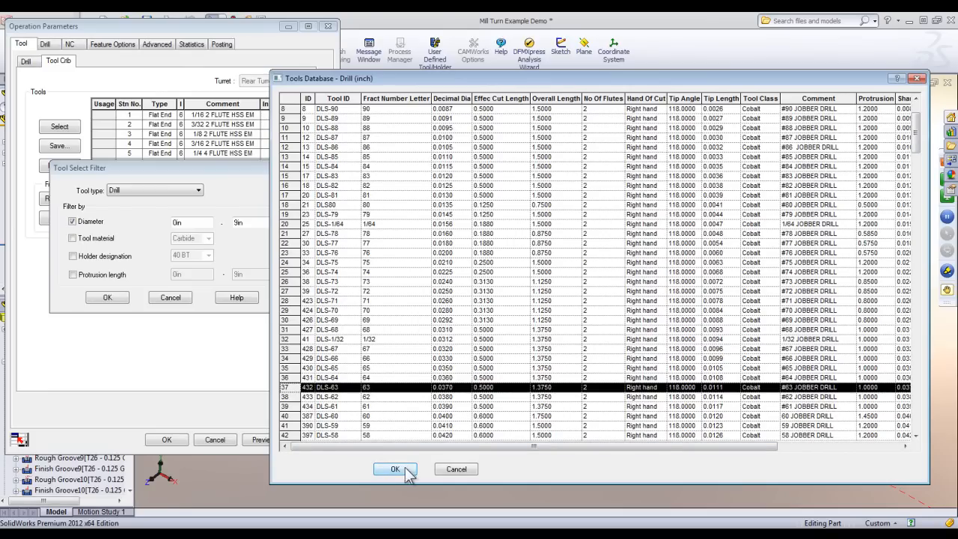
scroll(479, 362, down, 10)
scroll(479, 362, down, 20)
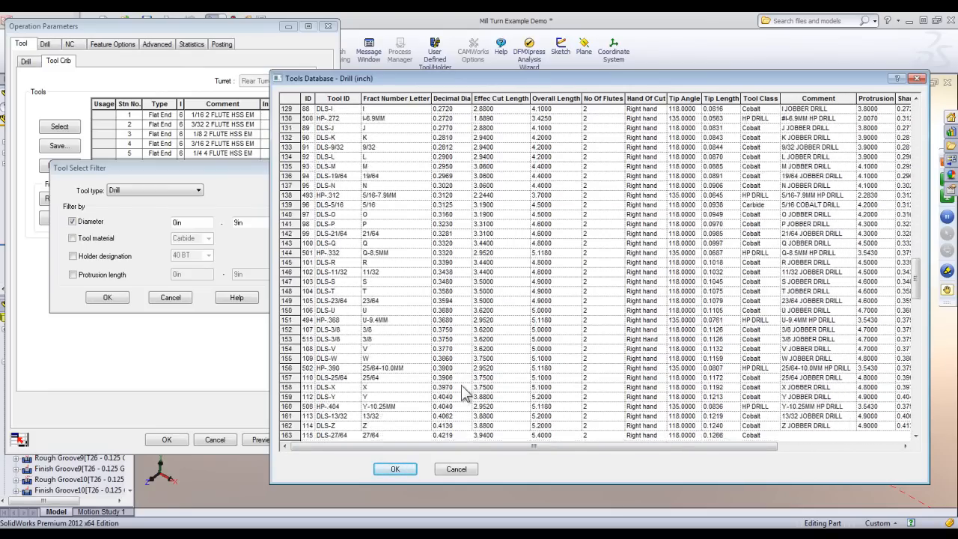
scroll(460, 389, down, 6)
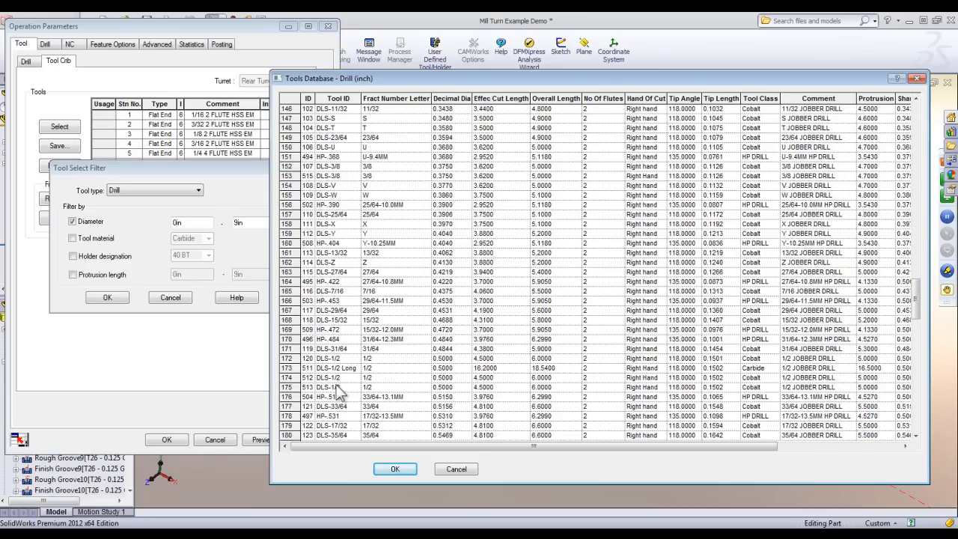
click(285, 379)
click(395, 469)
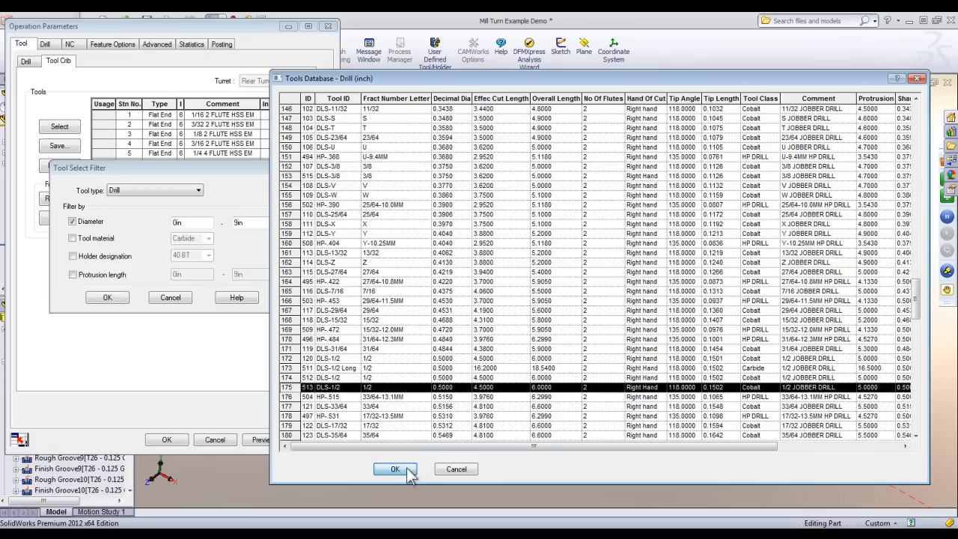
Assign the 1/2 jobber drill to the Drill3 operation, review its dimensions and accept the operation parameters.
click(171, 103)
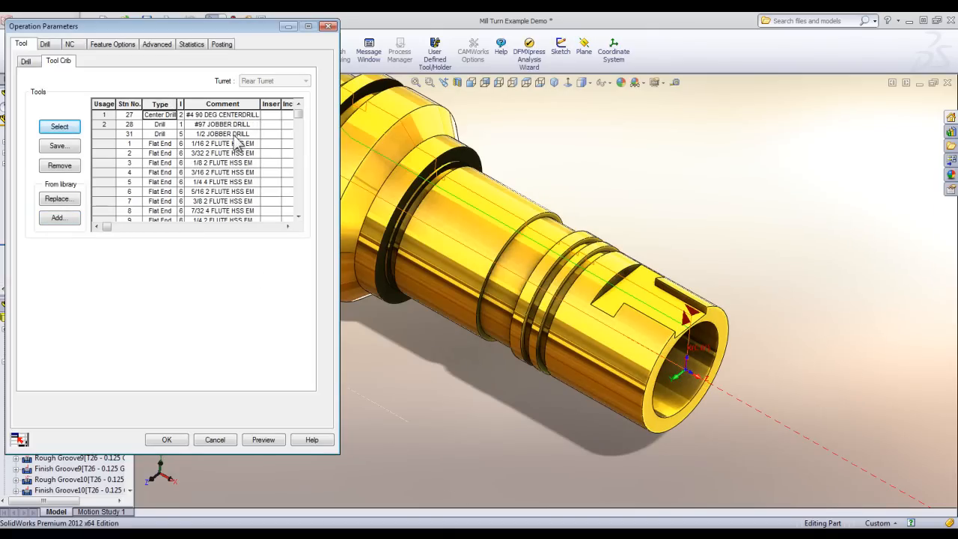
click(106, 133)
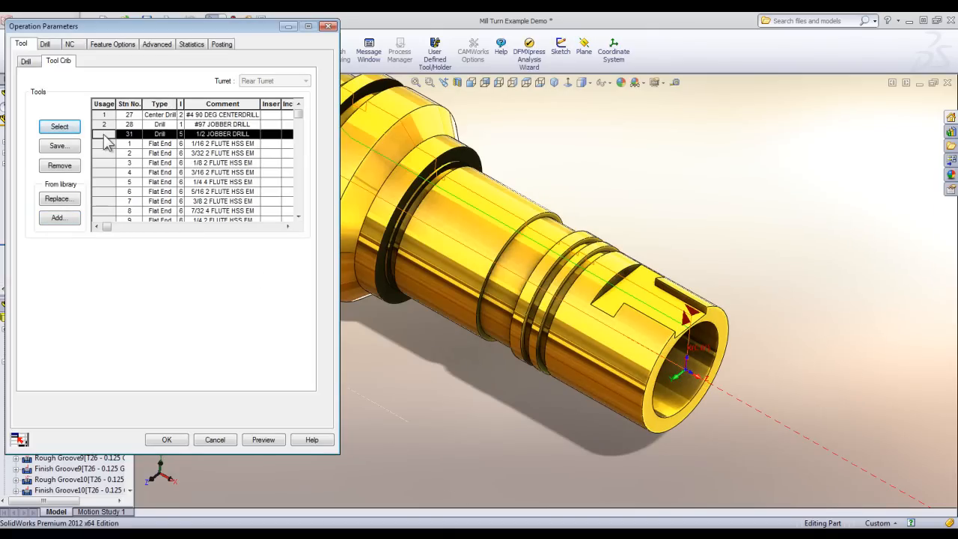
click(66, 128)
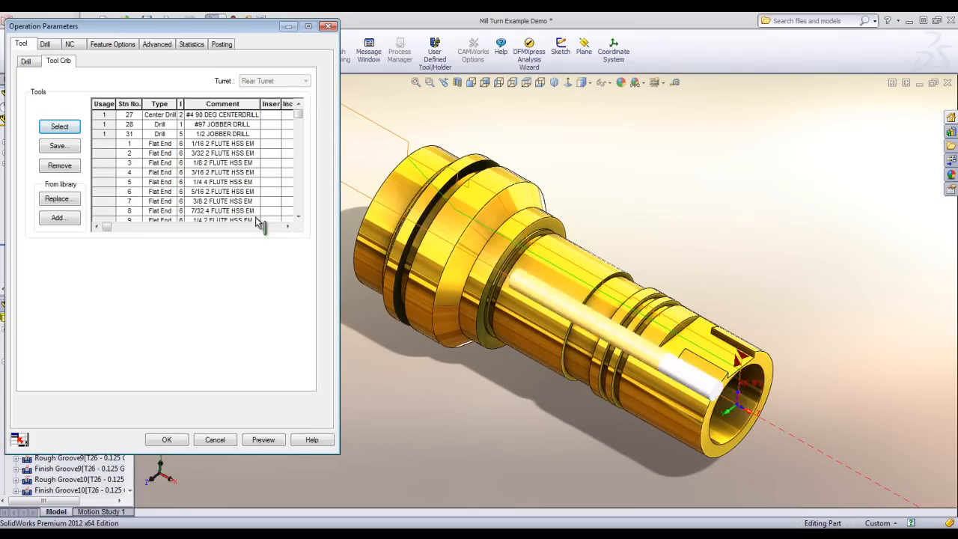
click(26, 60)
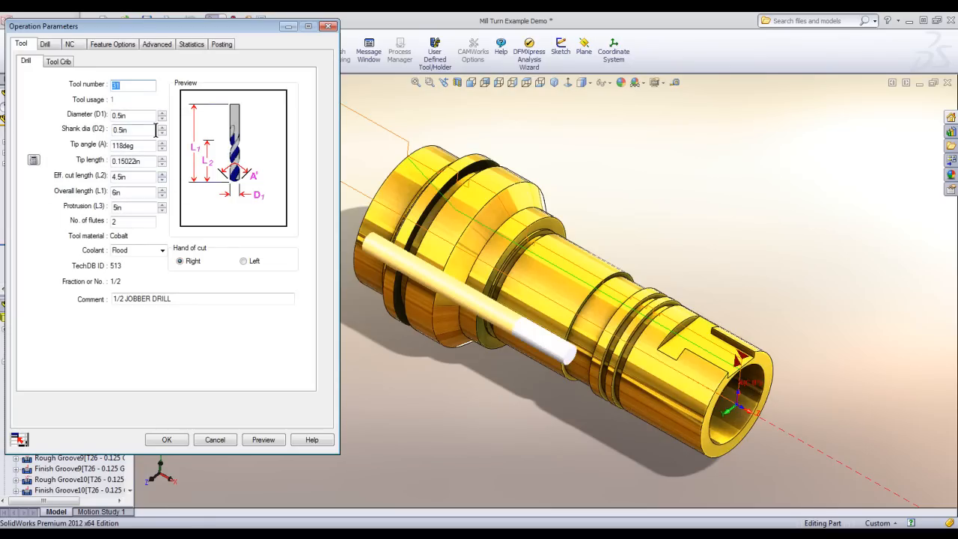
click(166, 440)
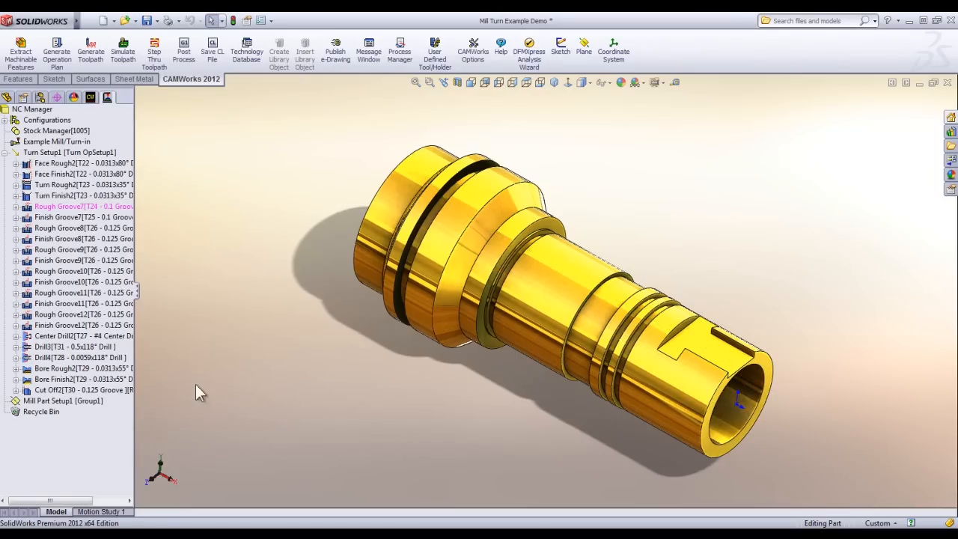
Open the Drill4 operation's tool crib and list library tools of type Drill, filtered by diameter, for adding.
double_click(98, 364)
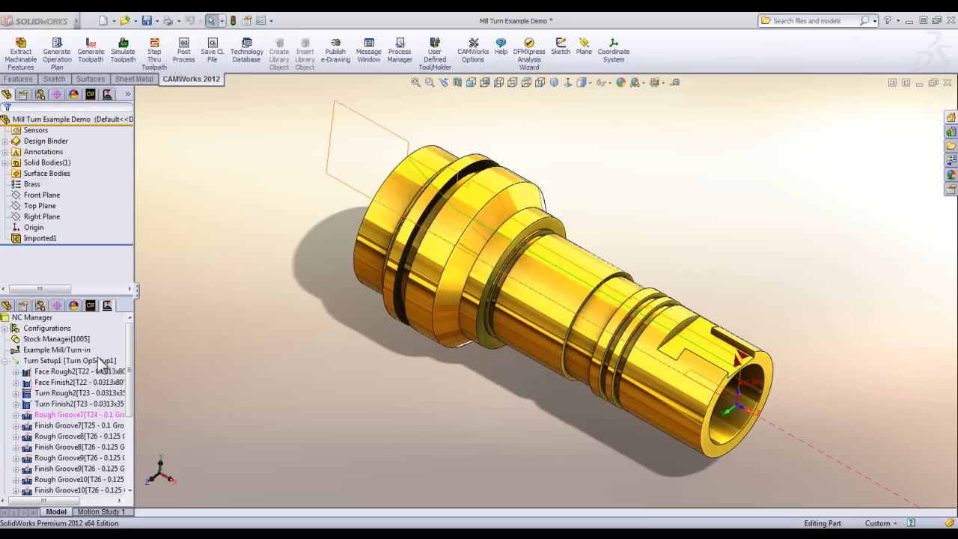
click(60, 61)
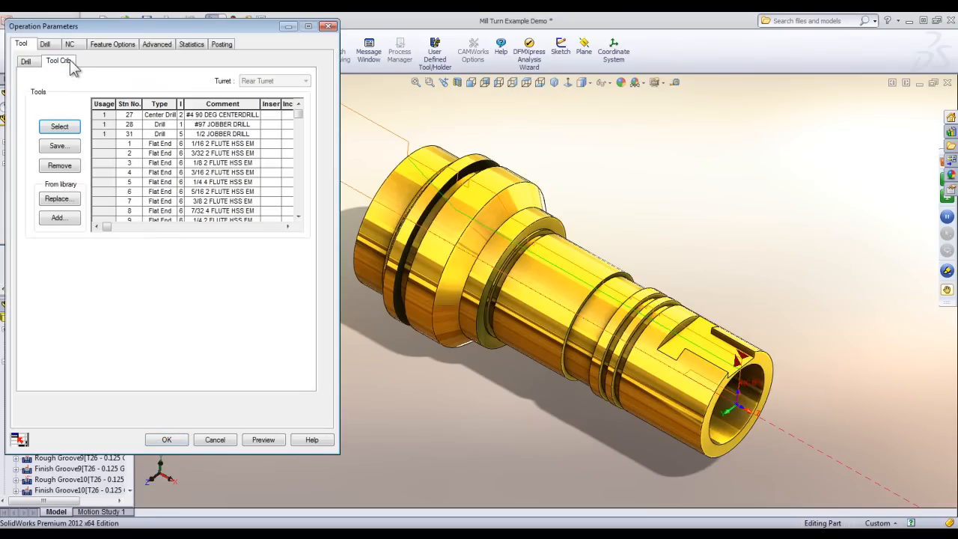
click(60, 217)
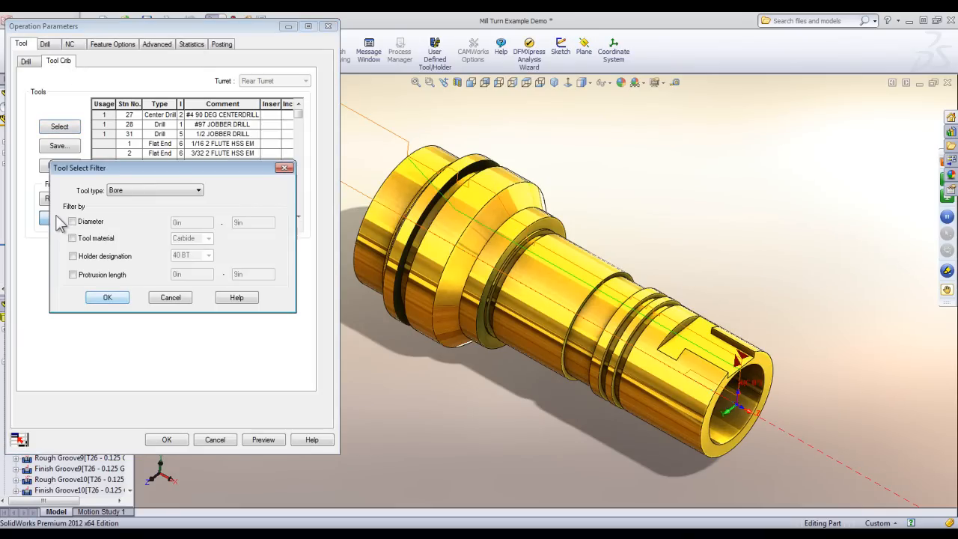
click(120, 192)
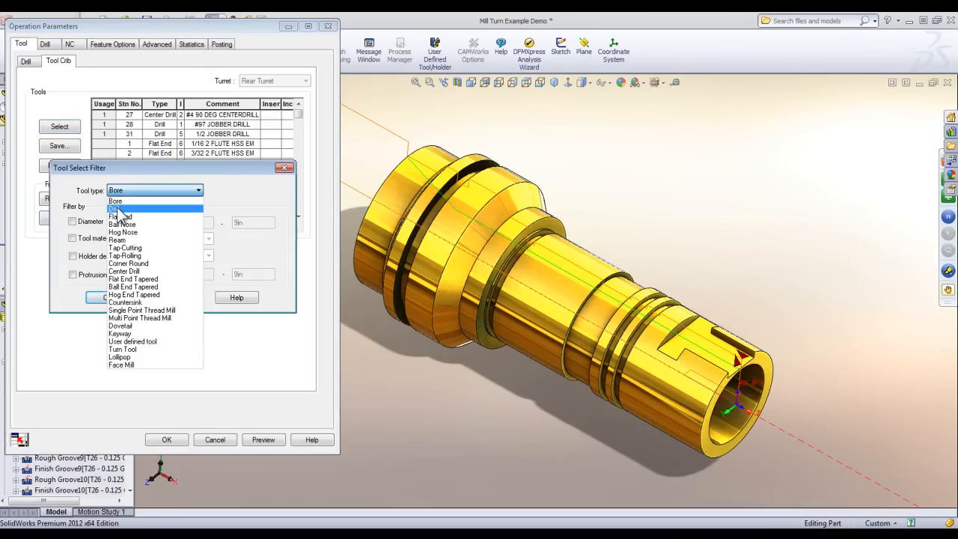
click(119, 209)
click(82, 222)
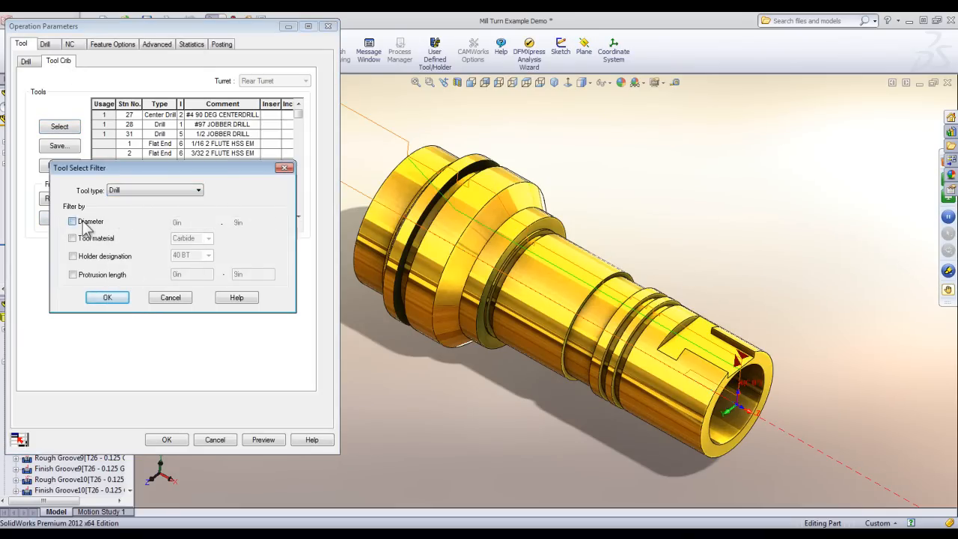
click(109, 298)
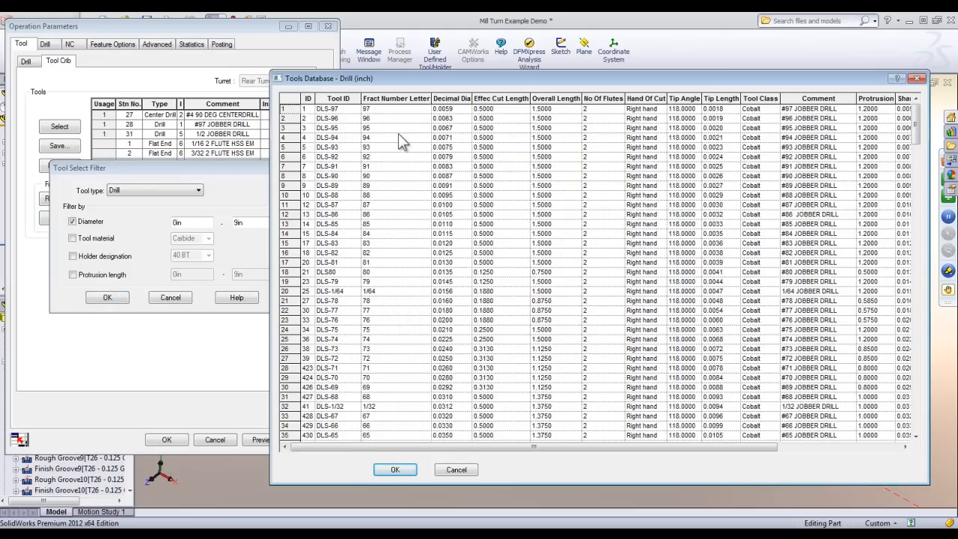
Sort the drill database by descending decimal diameter and add the 1 1/2 jobber drill with ID 345 to the tool crib.
double_click(435, 94)
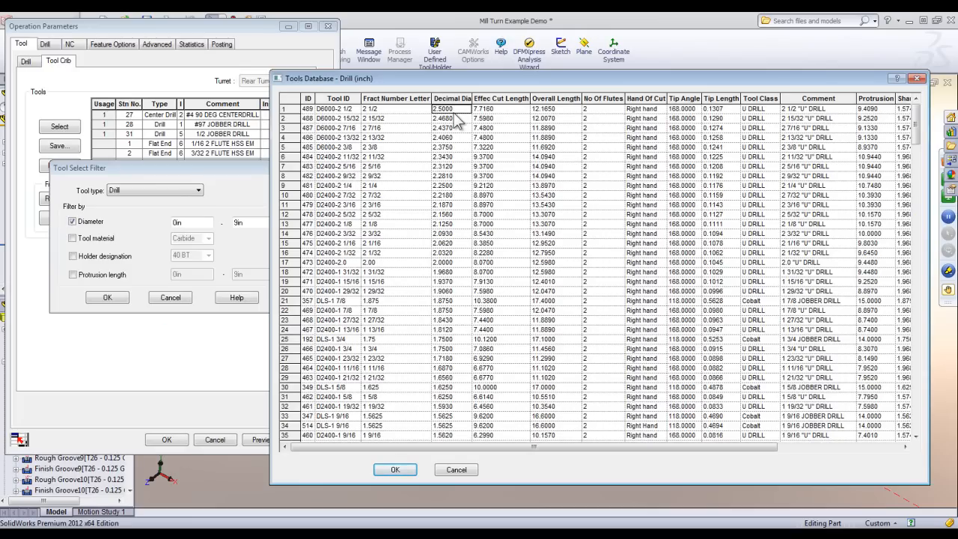
scroll(449, 401, down, 2)
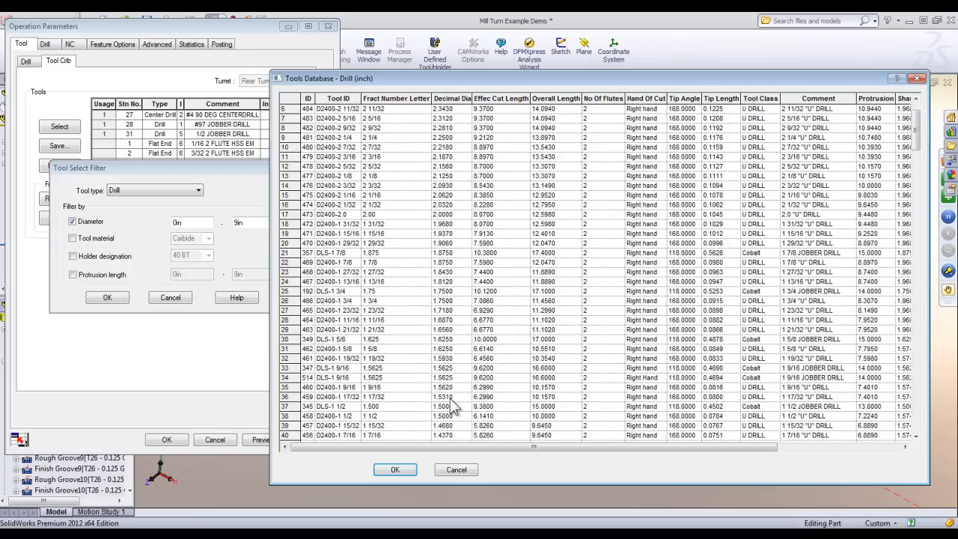
click(285, 408)
click(395, 470)
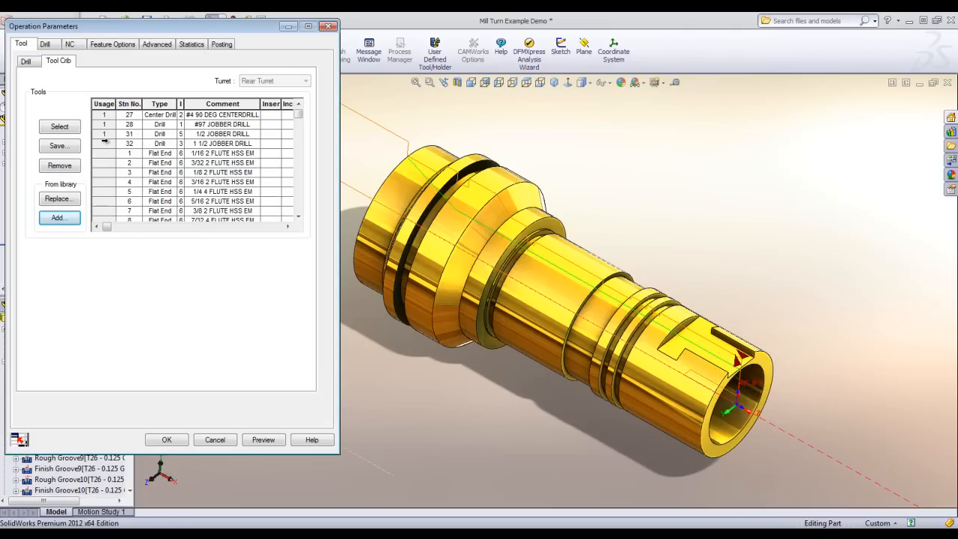
Assign the 1 1/2 jobber drill to the Drill4 operation, compare its preview with the part and show its tool dimensions.
click(104, 143)
click(60, 126)
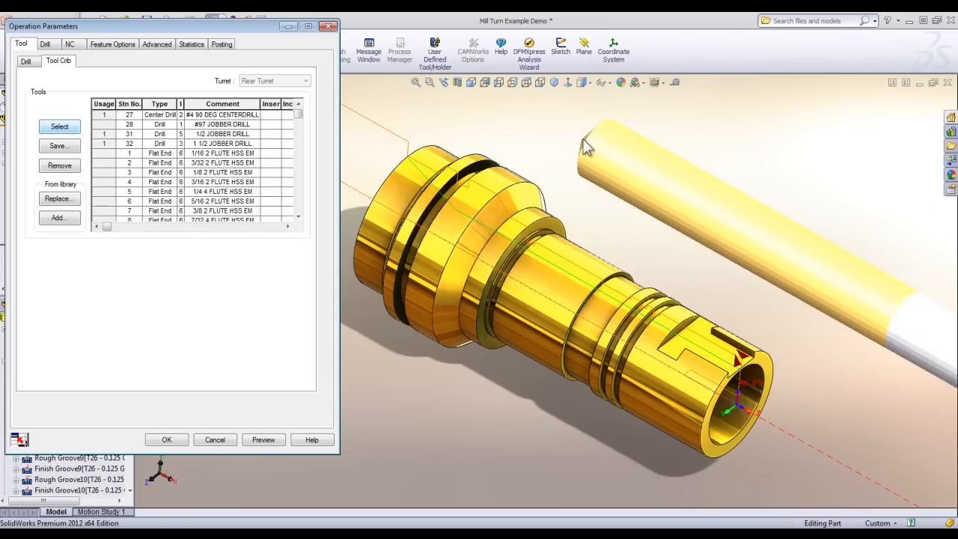
scroll(504, 149, up, 4)
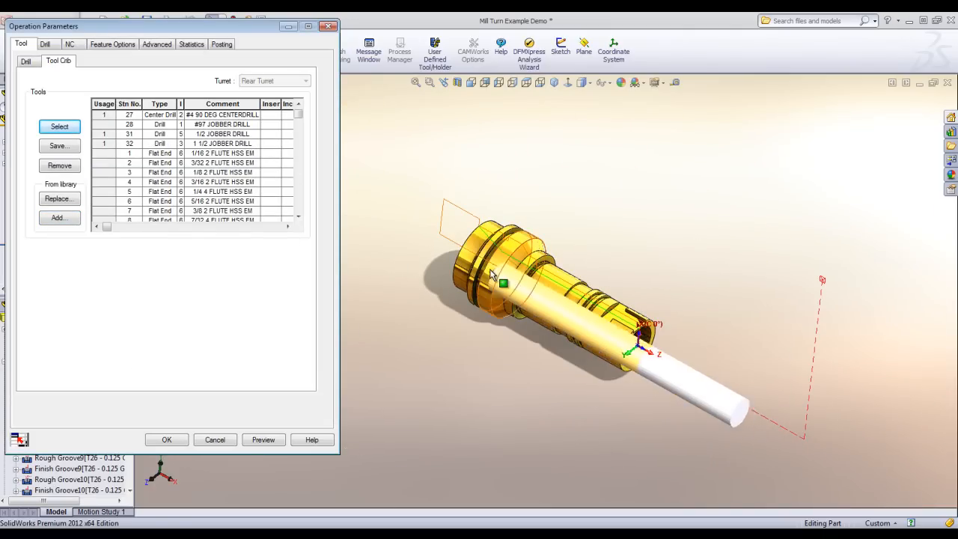
middle_drag(495, 278, 519, 313)
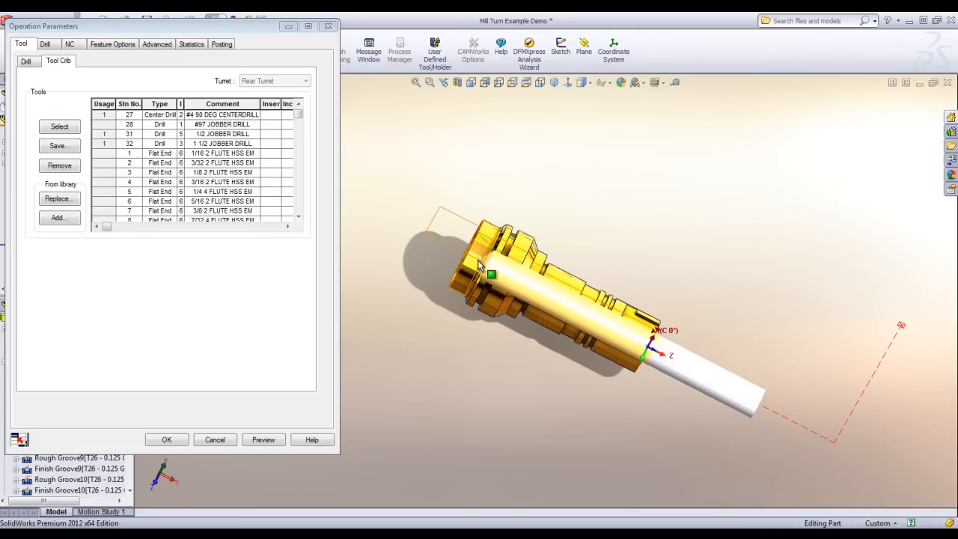
middle_drag(475, 269, 458, 241)
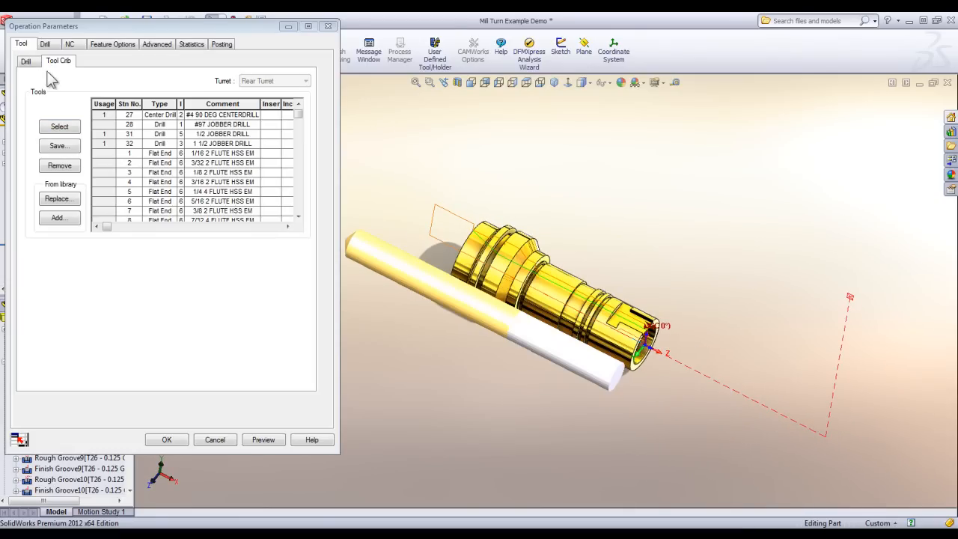
click(27, 62)
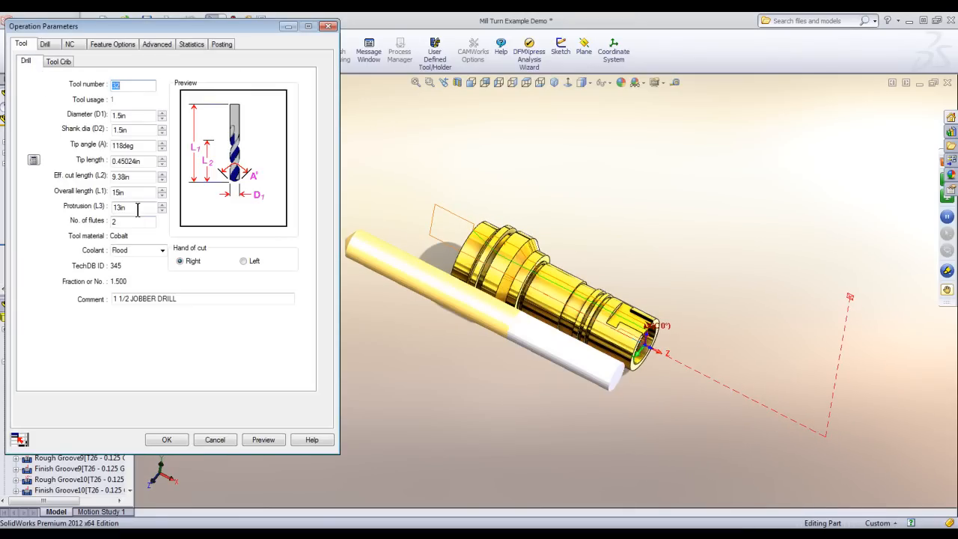
Set the 1 1/2 jobber drill's effective cut length to 12in, check Drill4's tip length option, and accept the operation parameters.
double_click(140, 174)
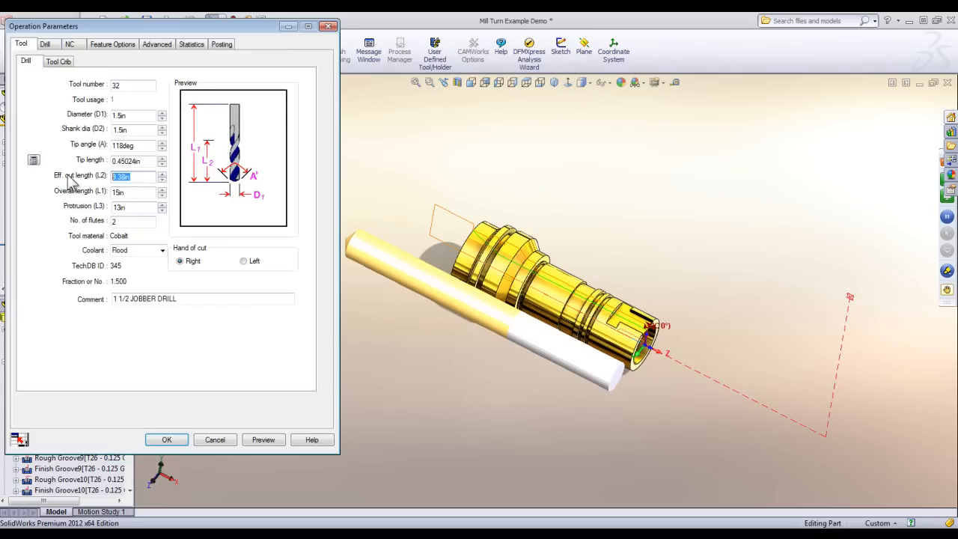
text(12)
click(126, 193)
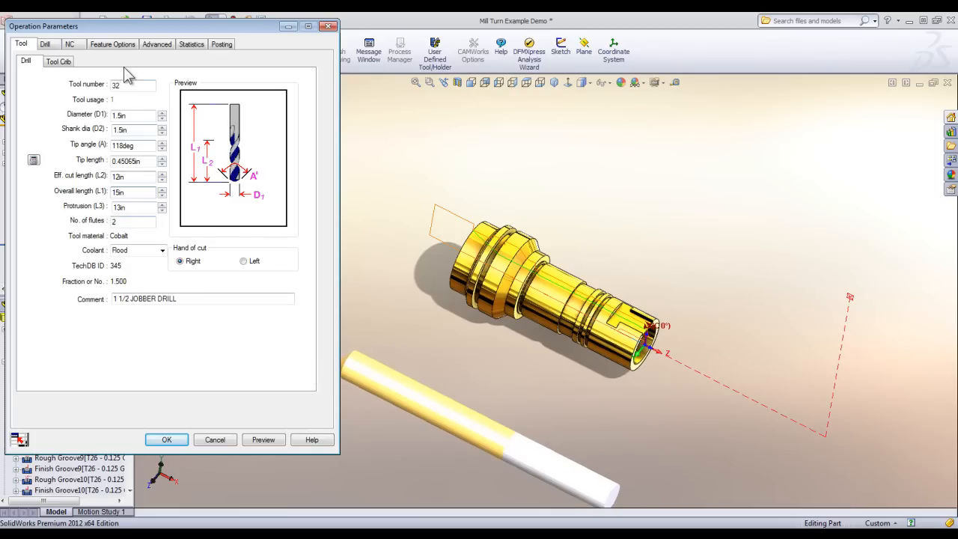
click(116, 45)
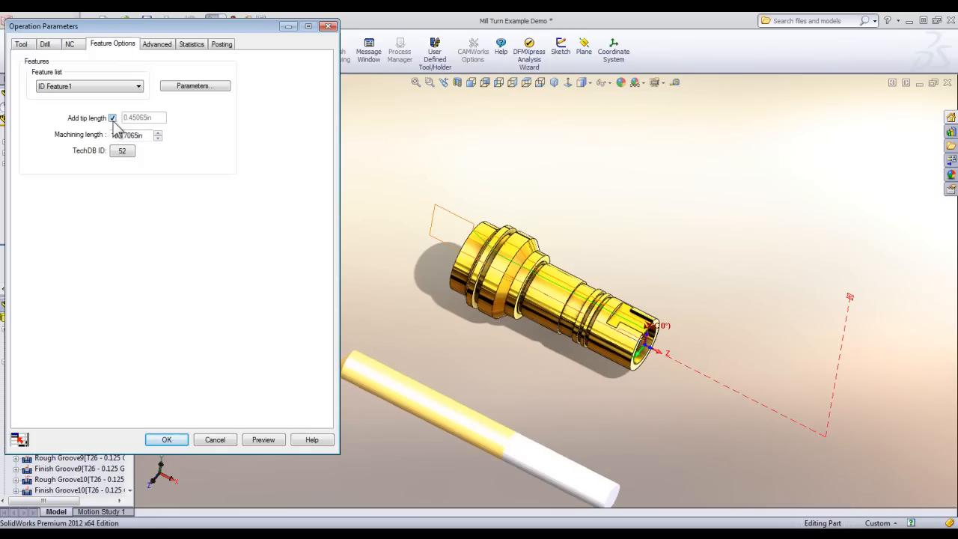
click(170, 441)
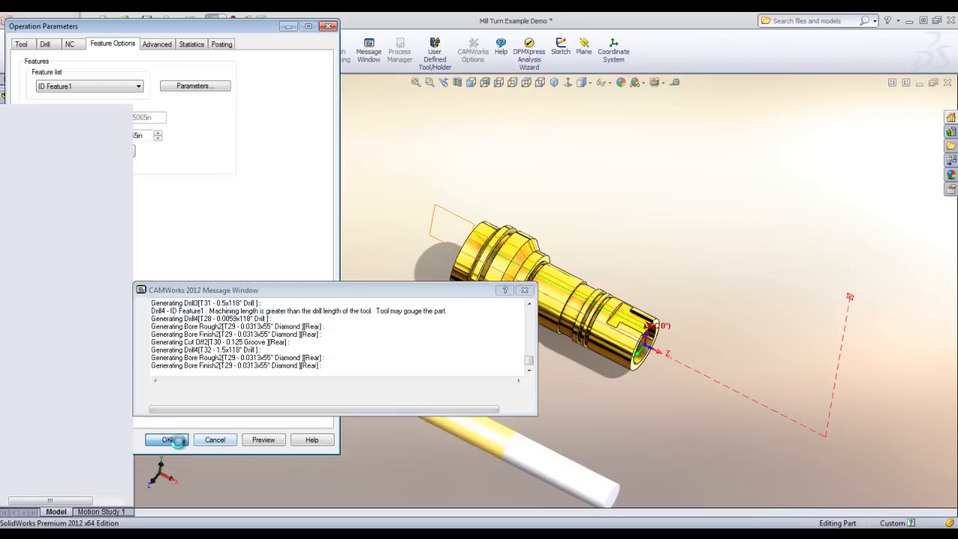
scroll(662, 277, down, 3)
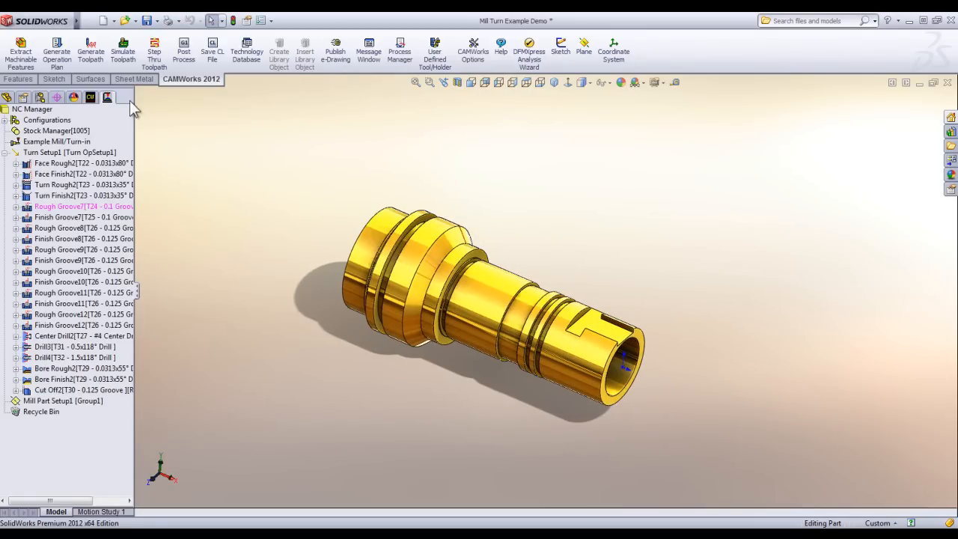
Simulate the turning toolpaths, dismiss the Finish Groove7 collision warning, and examine the tool holder's contact with the stock.
click(123, 51)
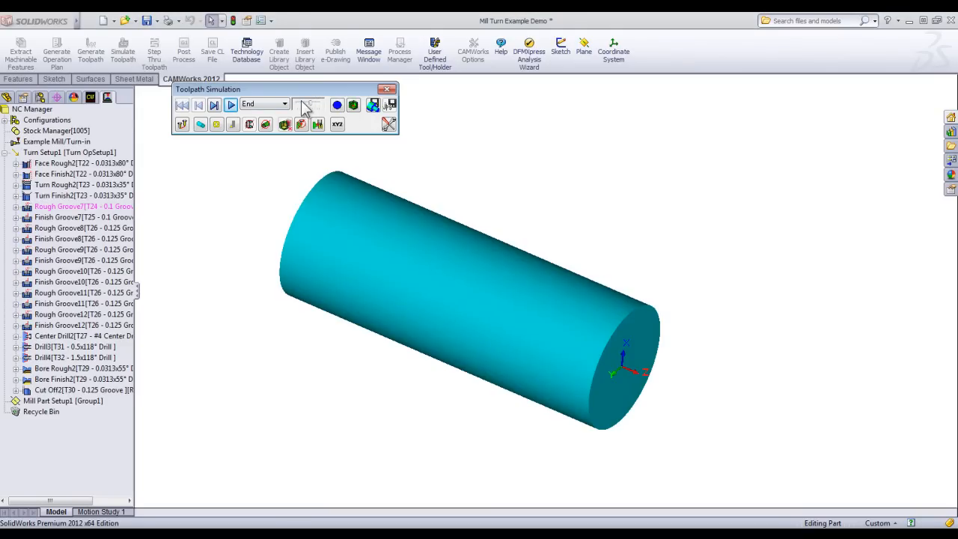
click(231, 105)
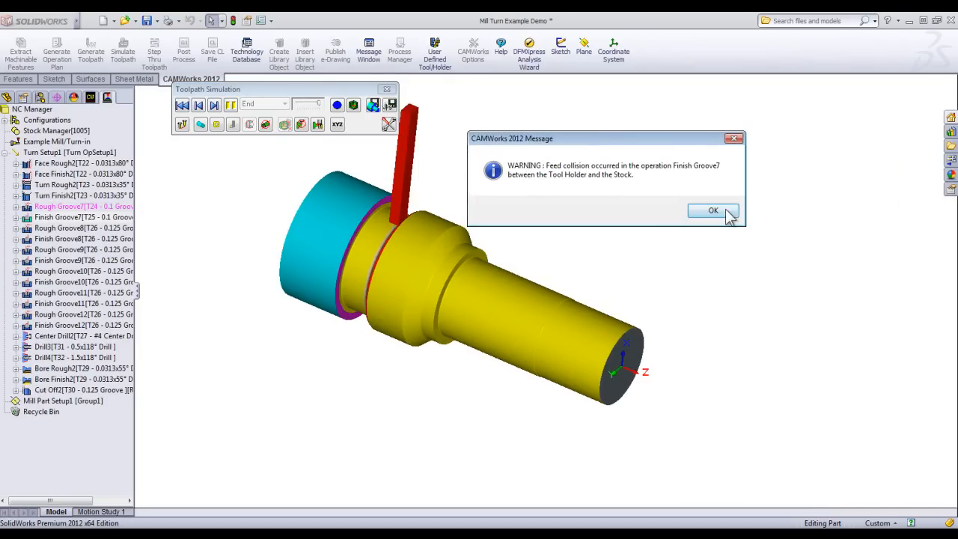
click(719, 212)
scroll(449, 247, up, 6)
middle_drag(406, 254, 389, 218)
scroll(422, 248, up, 5)
middle_drag(501, 329, 514, 283)
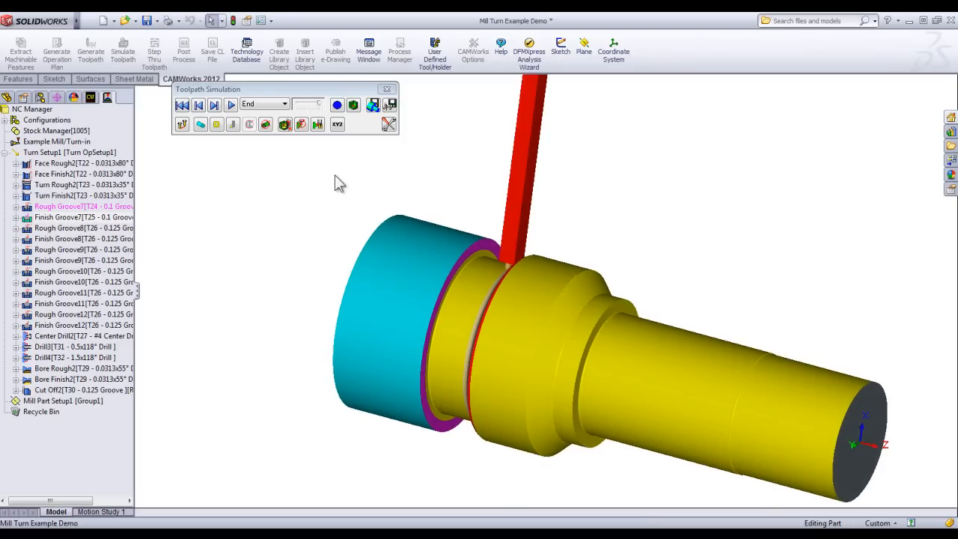
Change the holder collision setting so the simulation does not pause, run the remaining operations to the end, and close the simulation.
click(317, 126)
click(316, 139)
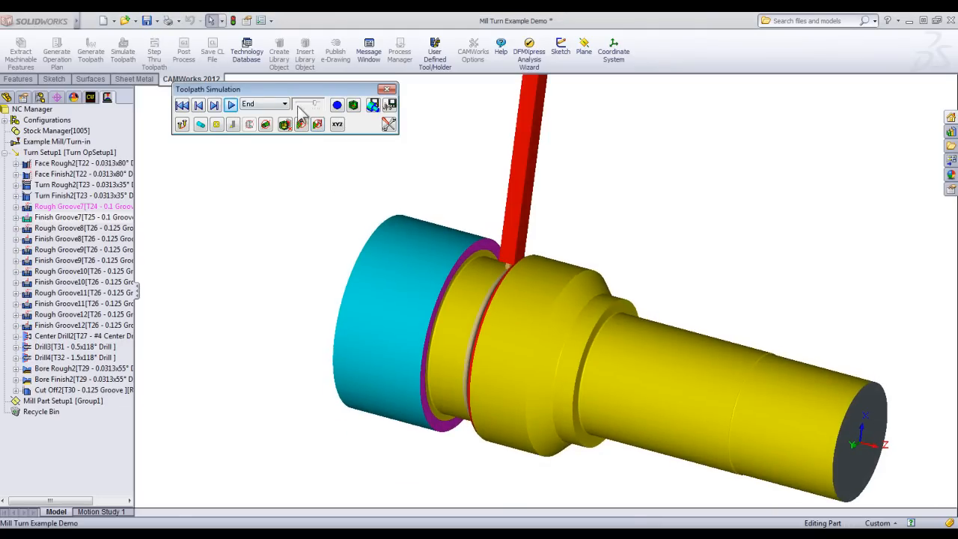
click(231, 105)
scroll(433, 329, up, 5)
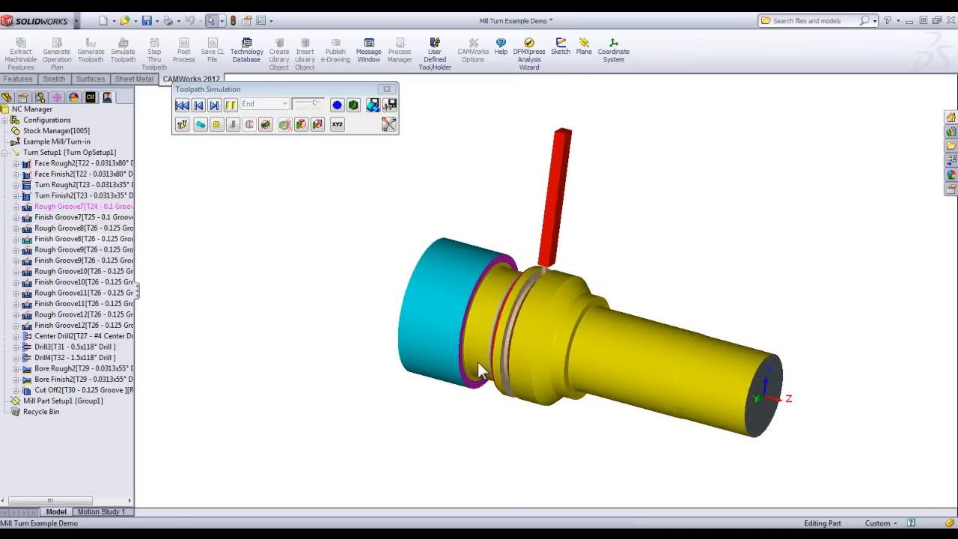
scroll(671, 356, down, 2)
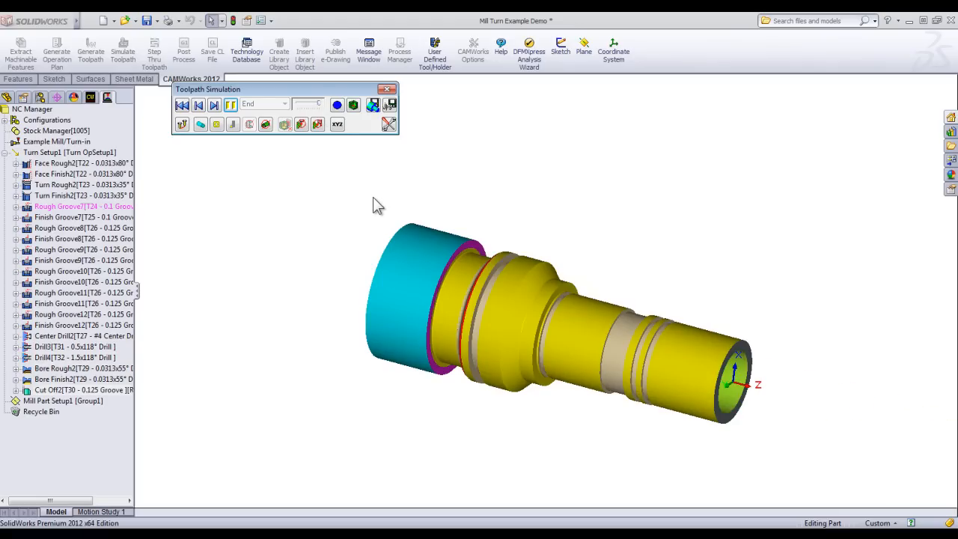
middle_drag(522, 247, 503, 291)
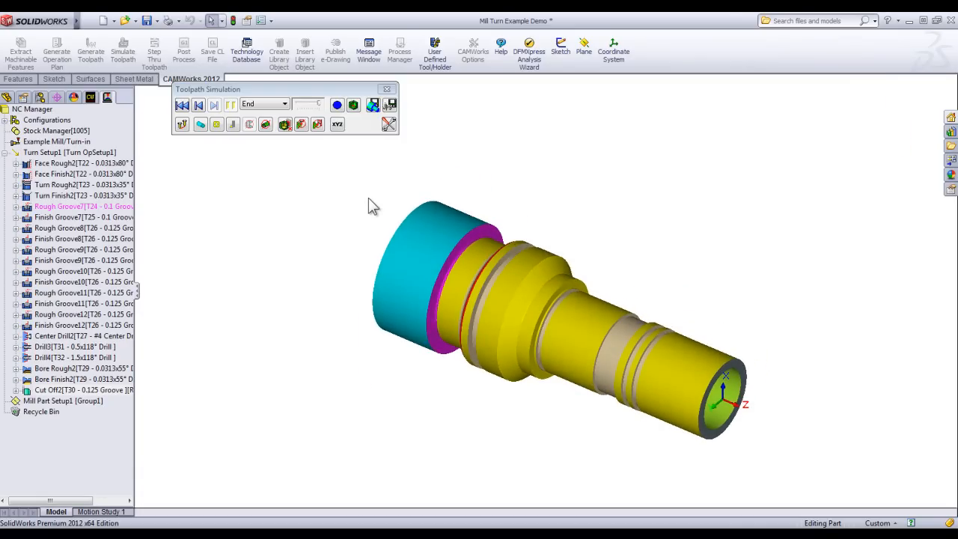
click(387, 89)
Examine the milled cutouts at the part's front end, show the feature tree, and inspect Mill Part Setup1's machining direction on the model.
scroll(703, 366, down, 5)
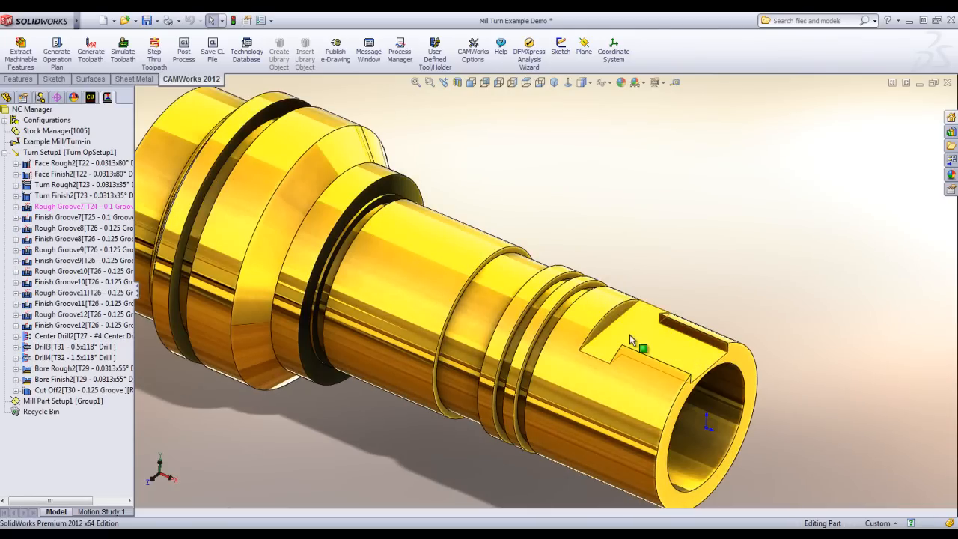
scroll(636, 345, up, 3)
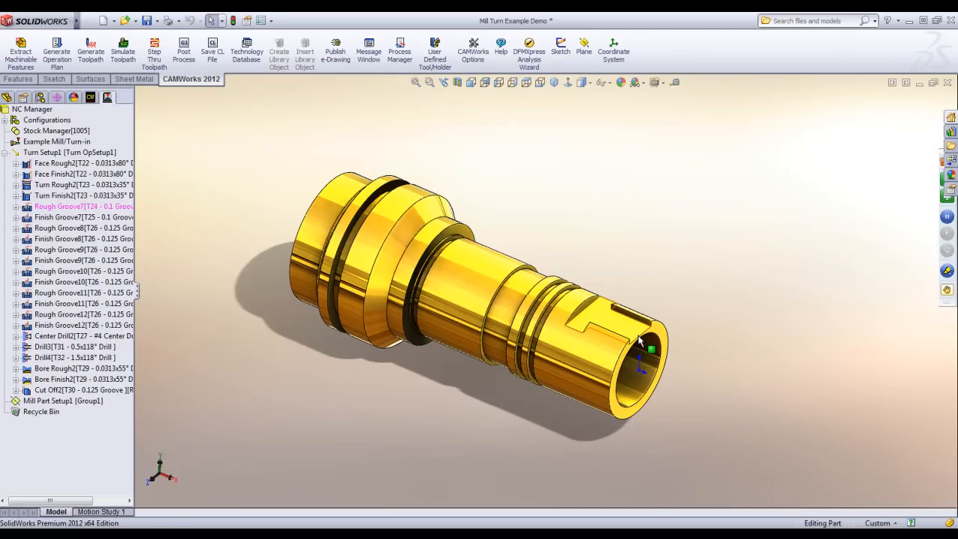
click(91, 98)
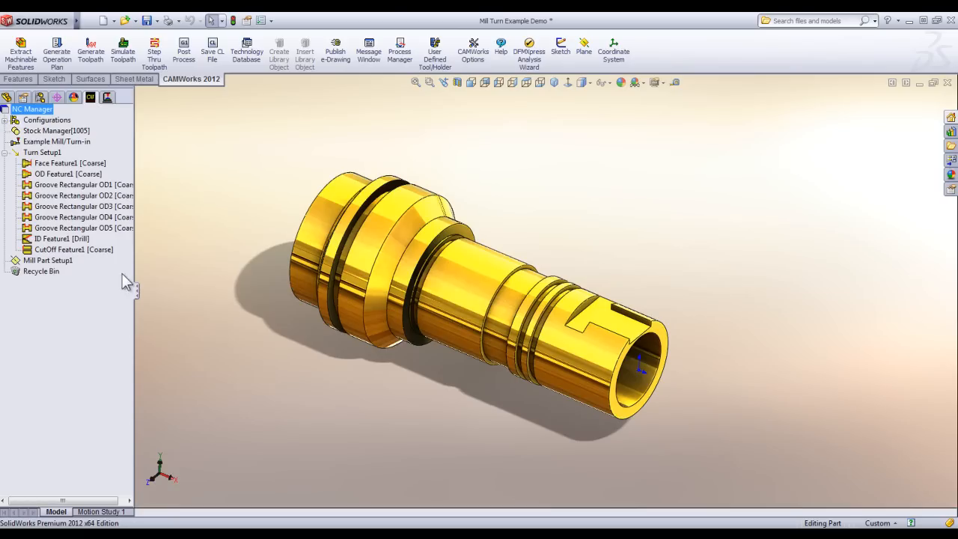
click(50, 261)
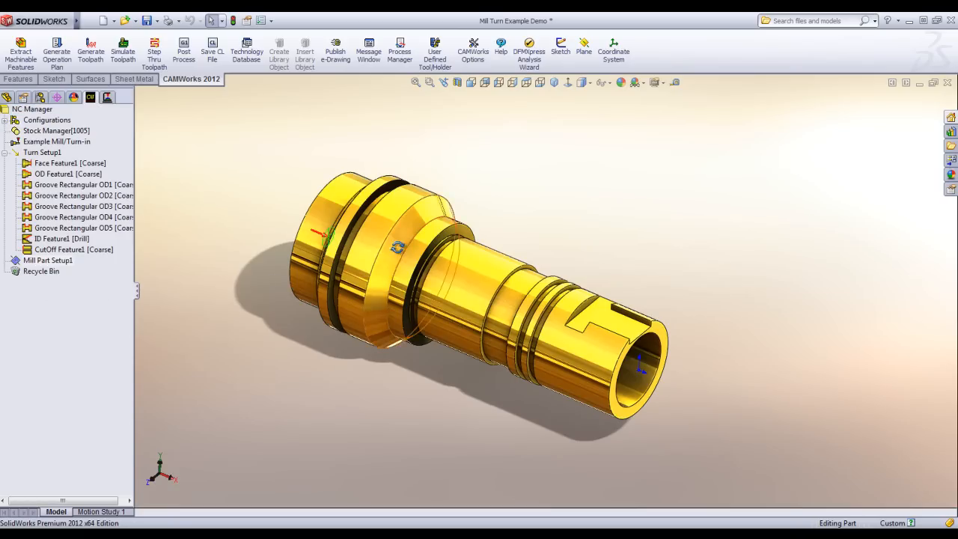
middle_drag(398, 247, 382, 238)
scroll(380, 236, down, 5)
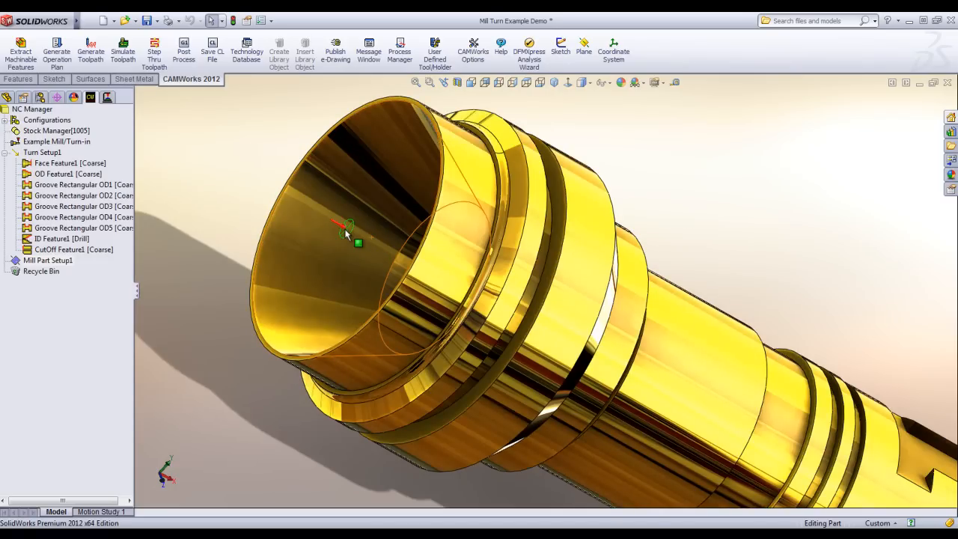
scroll(380, 300, up, 5)
middle_drag(509, 303, 434, 263)
scroll(576, 308, down, 3)
middle_drag(576, 308, 550, 275)
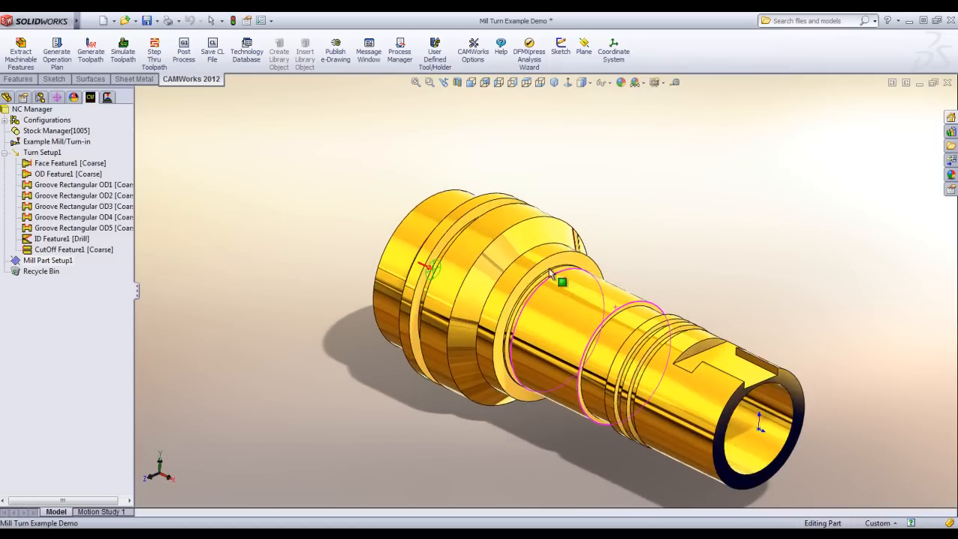
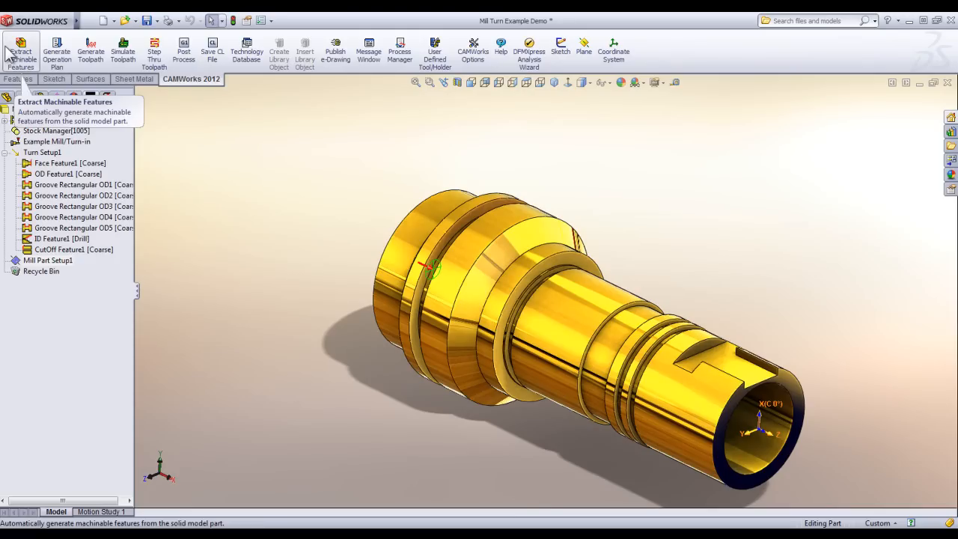
Delete Mill Part Setup1 from the feature tree and confirm the deletion.
click(66, 263)
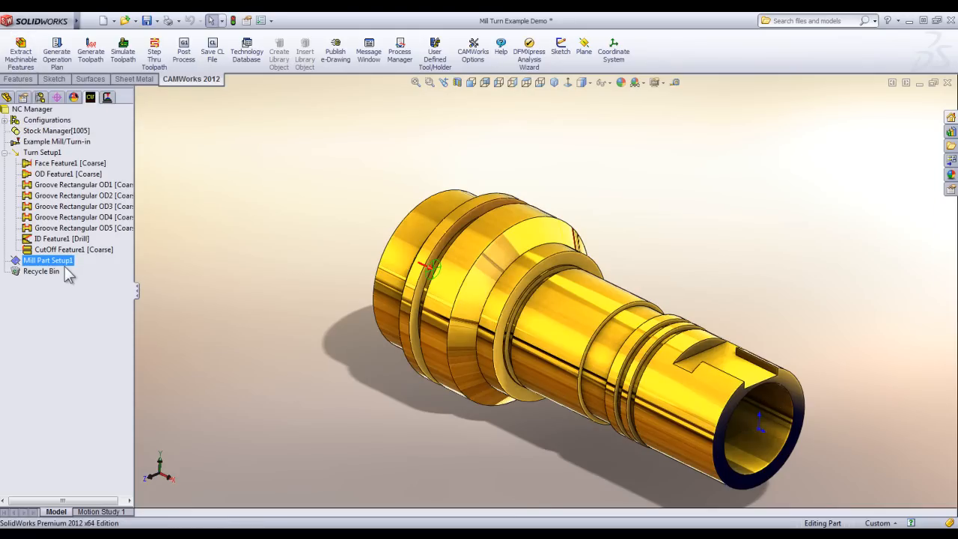
right_click(42, 262)
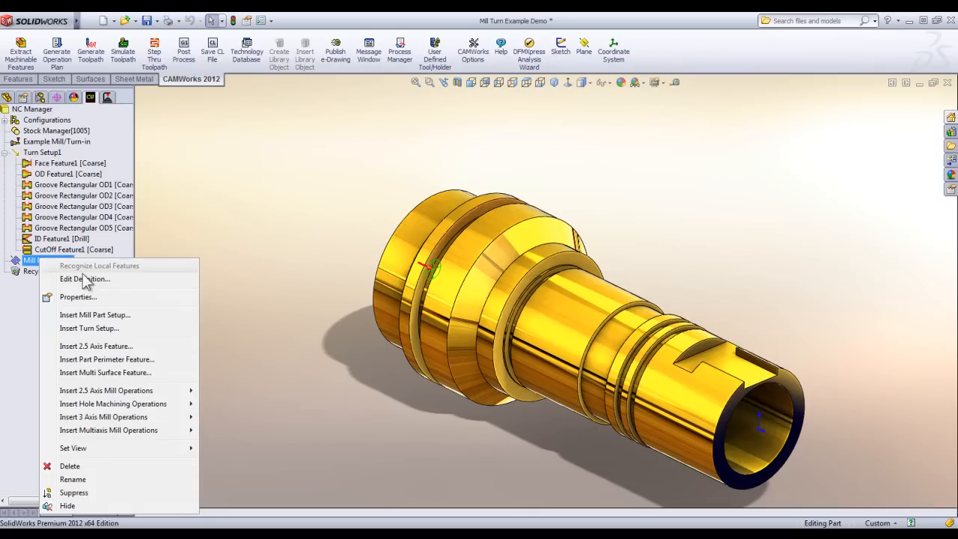
click(96, 465)
key(Return)
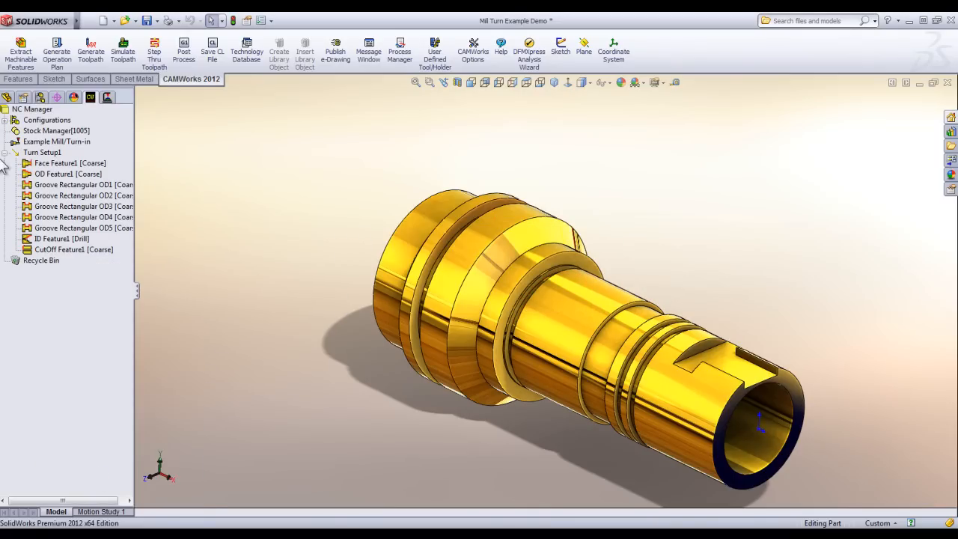
Insert a mill part setup from the Stock Manager, using the cutout's flat floor face at the part's front end as direction entity.
right_click(45, 131)
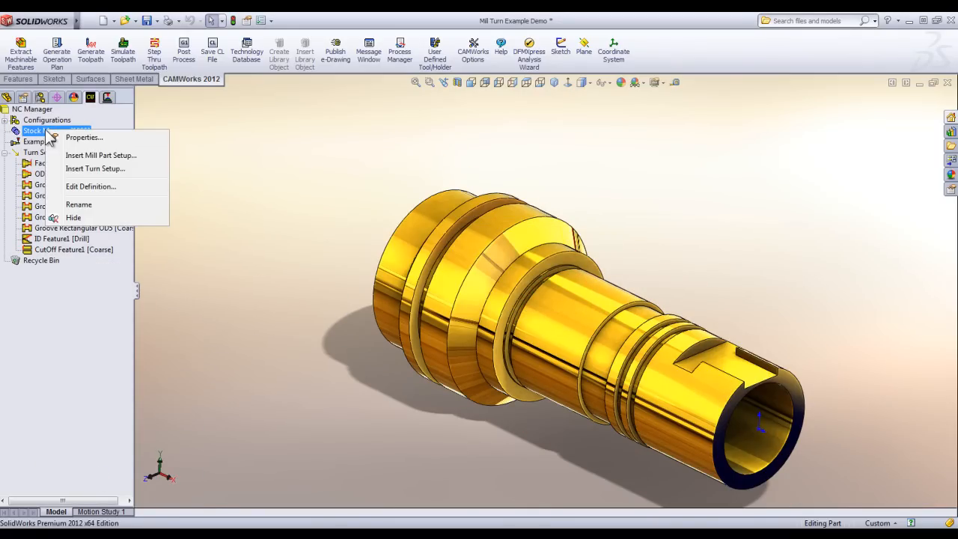
click(84, 156)
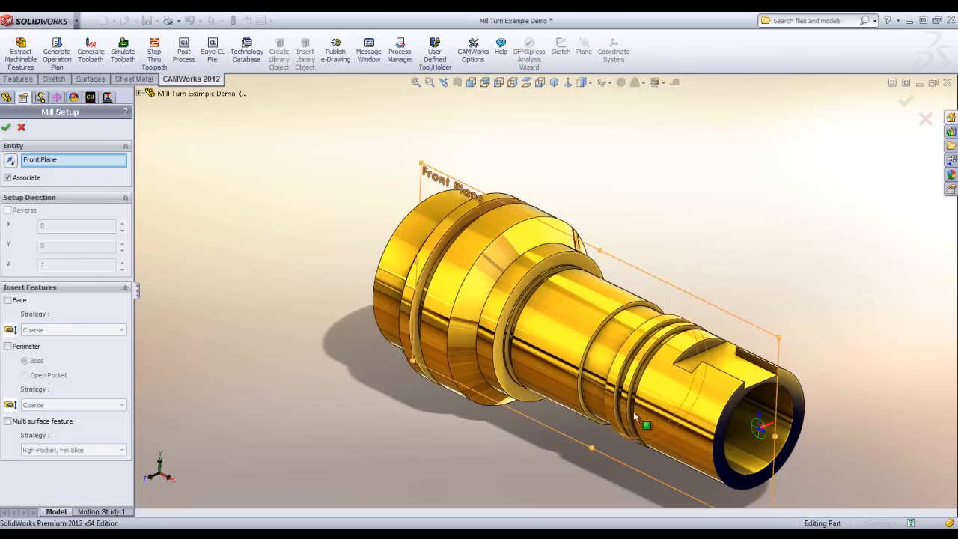
click(744, 370)
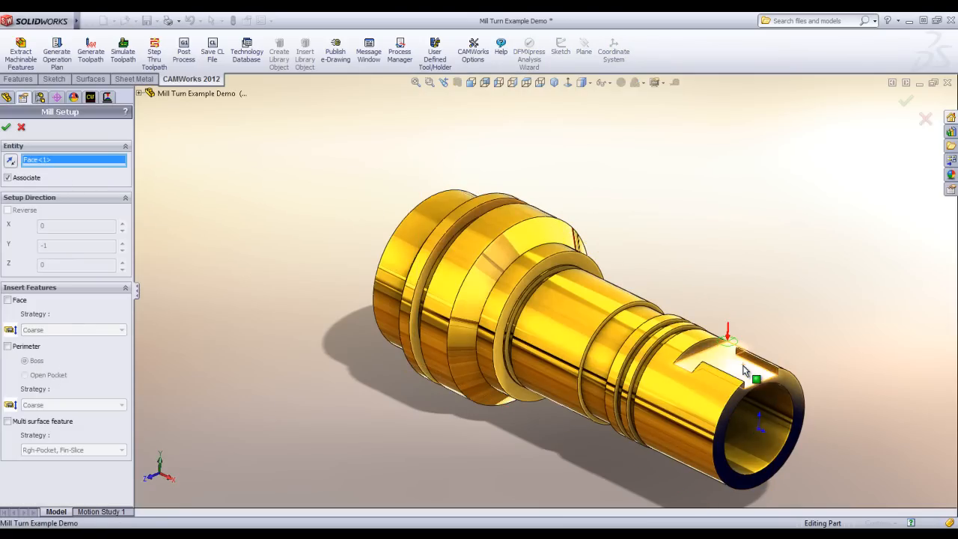
scroll(740, 367, down, 2)
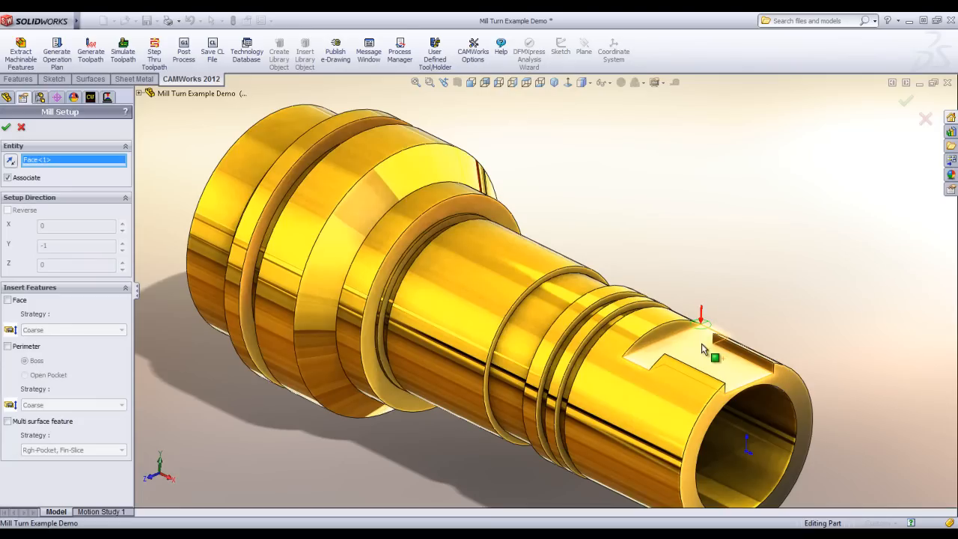
scroll(702, 347, up, 2)
click(6, 127)
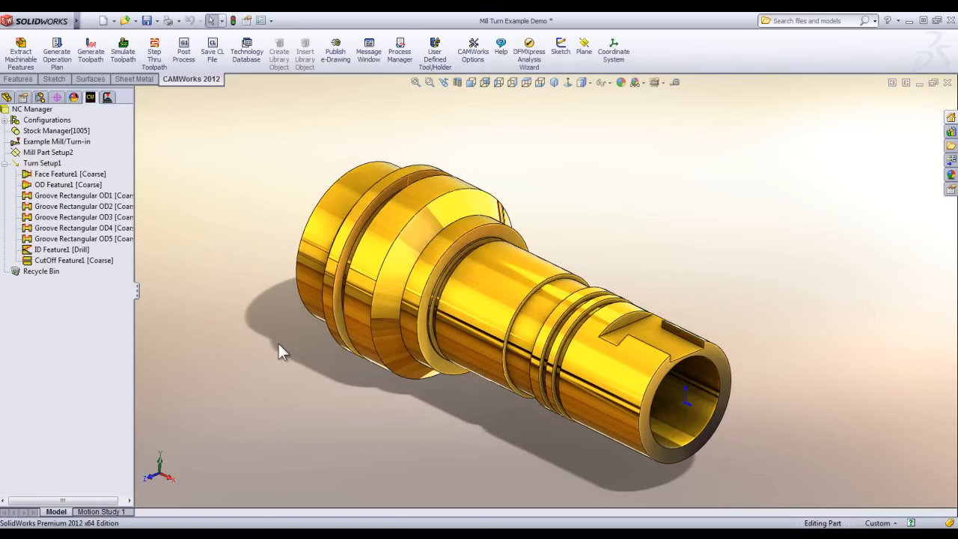
Insert a 2.5 axis feature of type Slot in the new mill setup, selecting the front cutout's flat floor face.
right_click(61, 154)
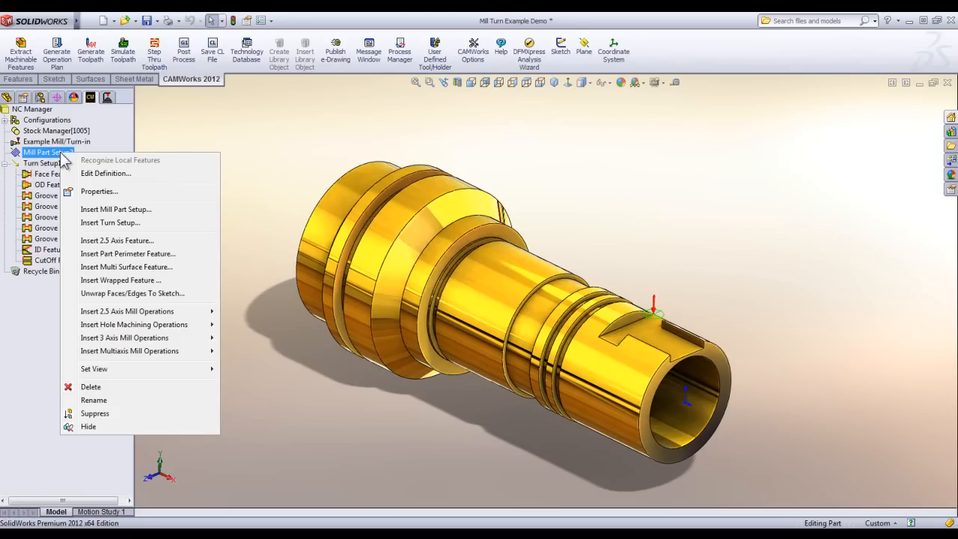
click(145, 242)
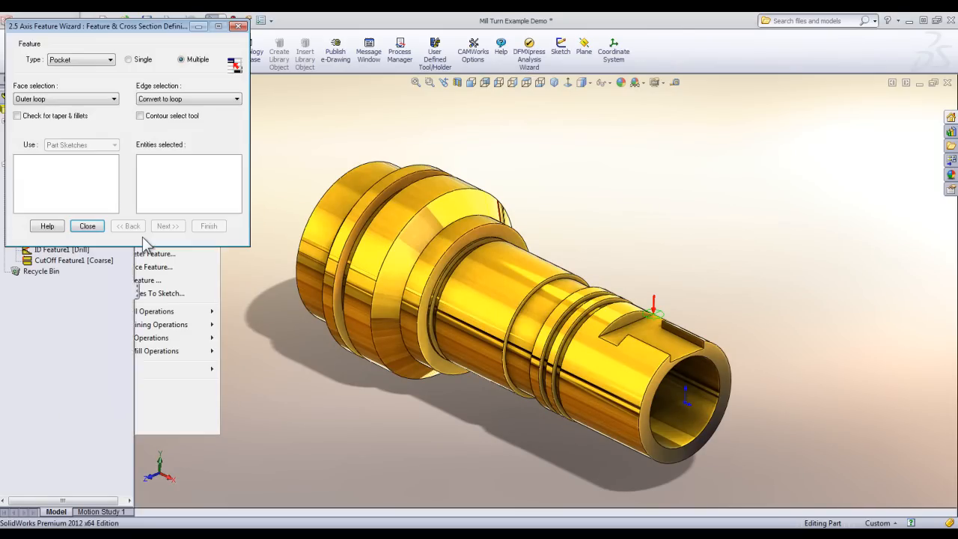
click(100, 66)
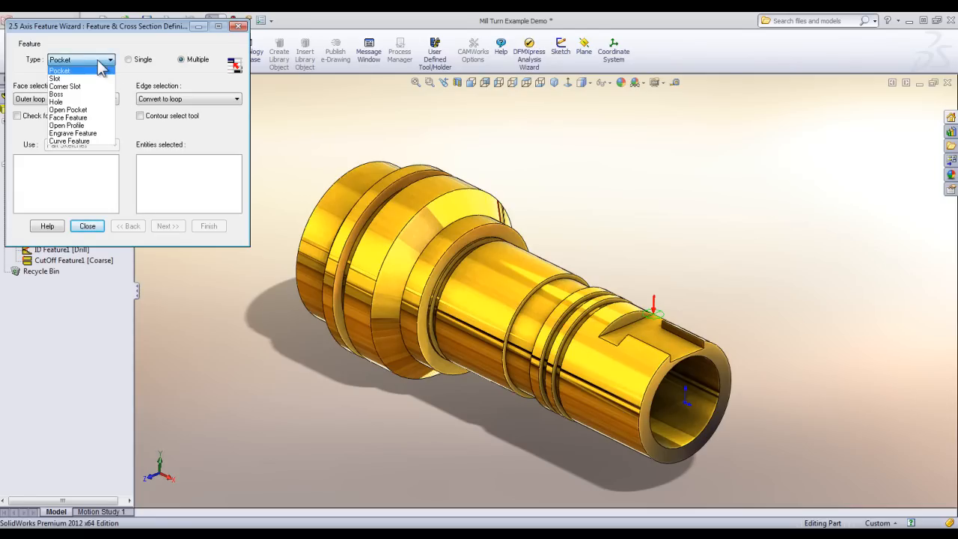
click(57, 78)
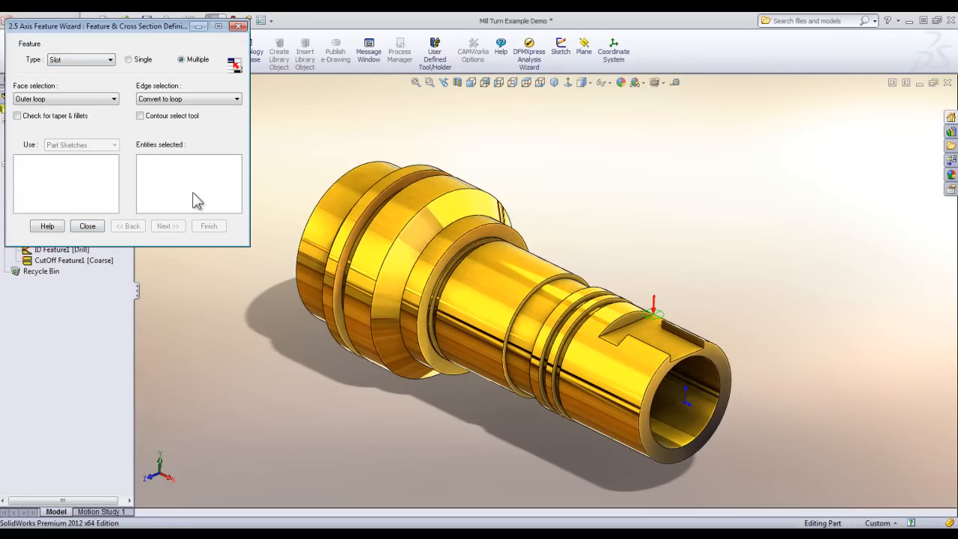
click(653, 334)
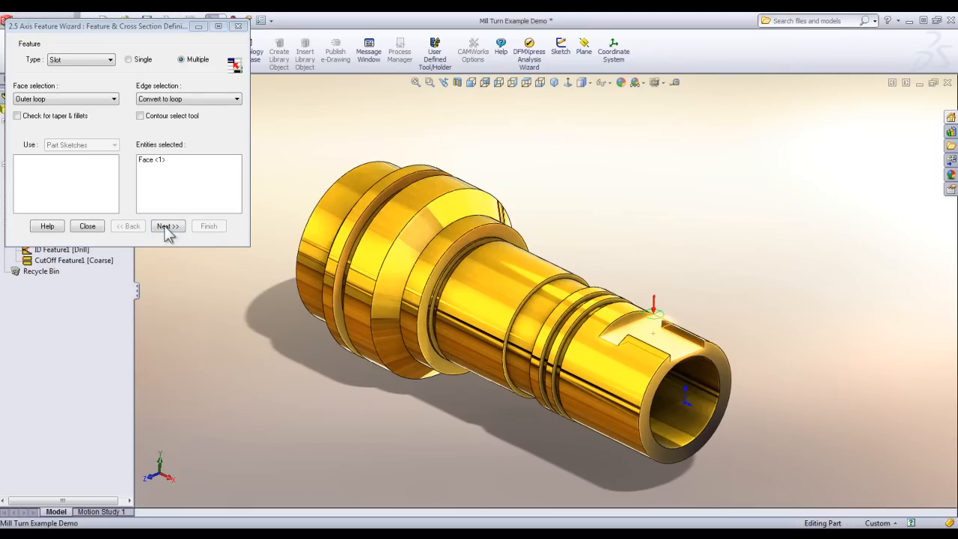
Set the slot's blind depth to 0.2in, turn off Edit feature profiles, and finish the feature with the Rough Finish strategy.
click(167, 226)
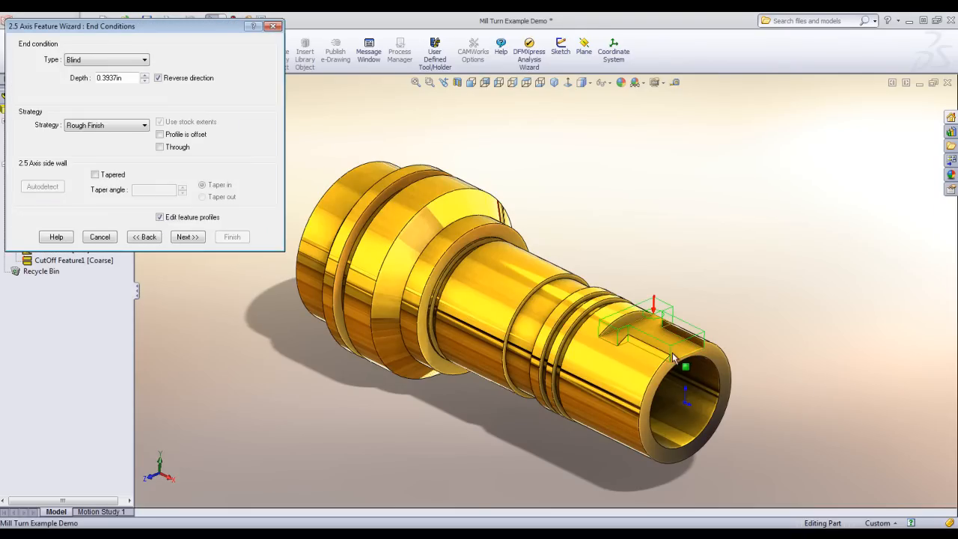
double_click(116, 77)
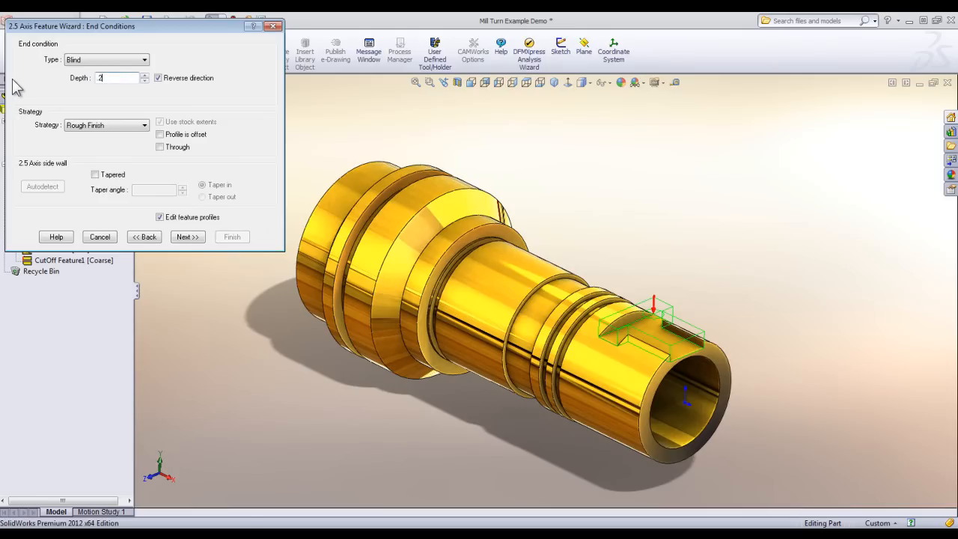
click(160, 218)
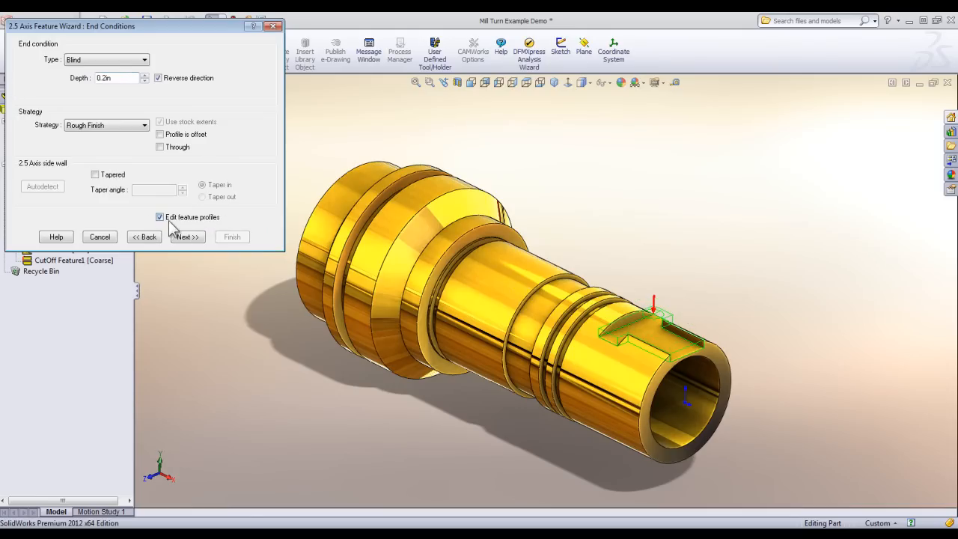
click(242, 237)
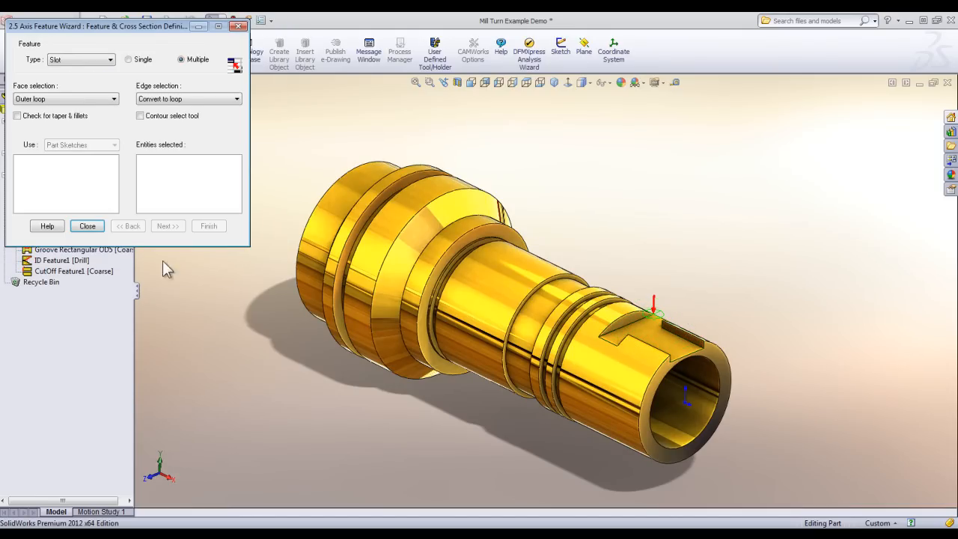
click(88, 225)
Generate the operation plan for the irregular slot and generate the toolpaths of its mill setup.
right_click(67, 164)
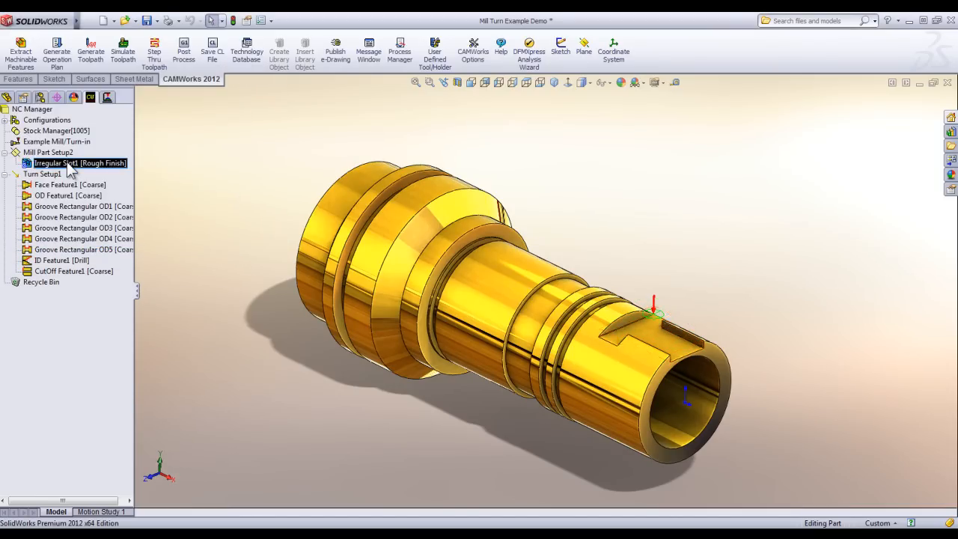
click(105, 188)
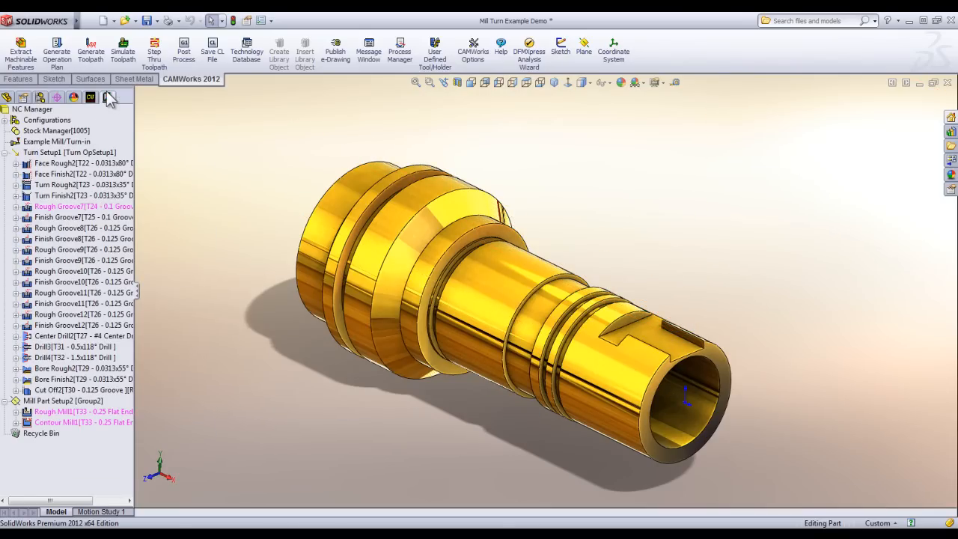
right_click(60, 401)
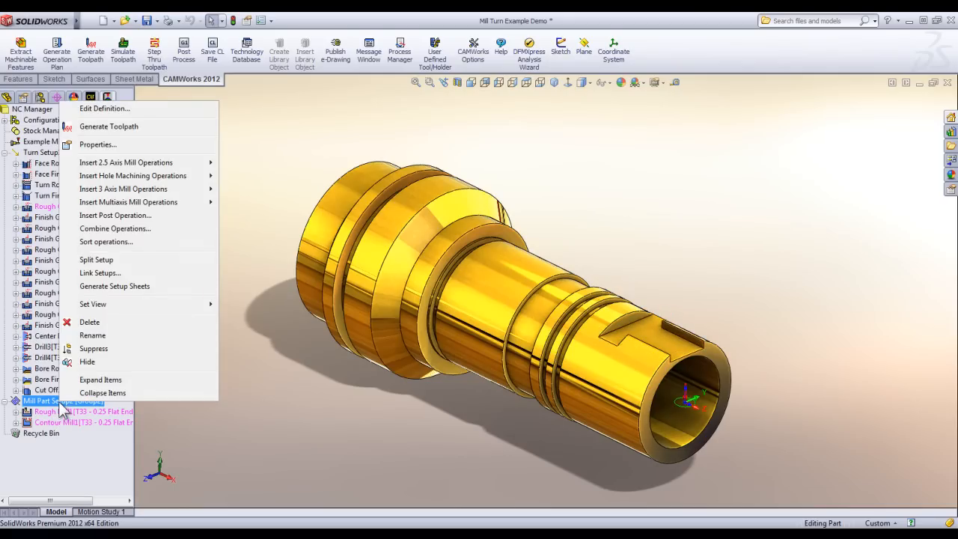
click(111, 132)
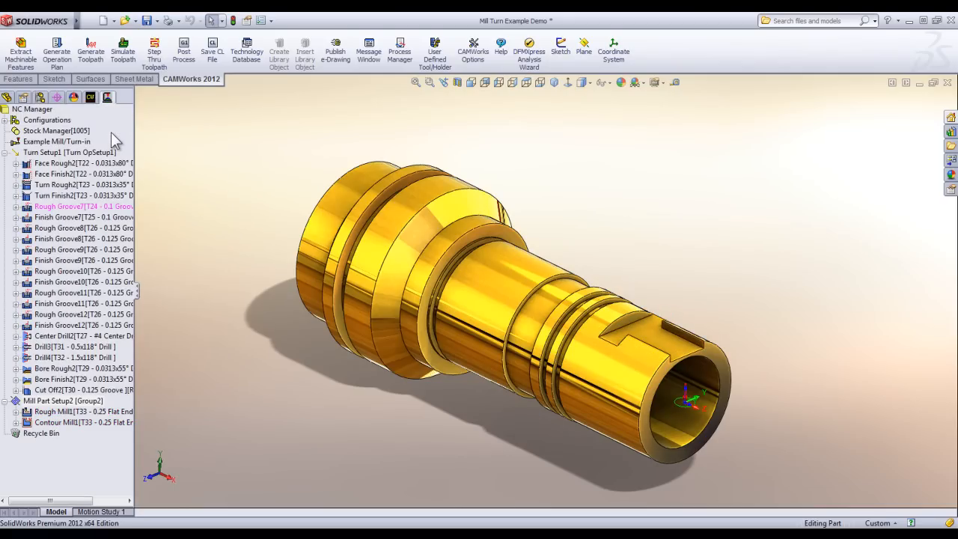
Simulate the toolpaths, switching the run mode to Next Setup, and play through the turning and milling setups.
click(113, 39)
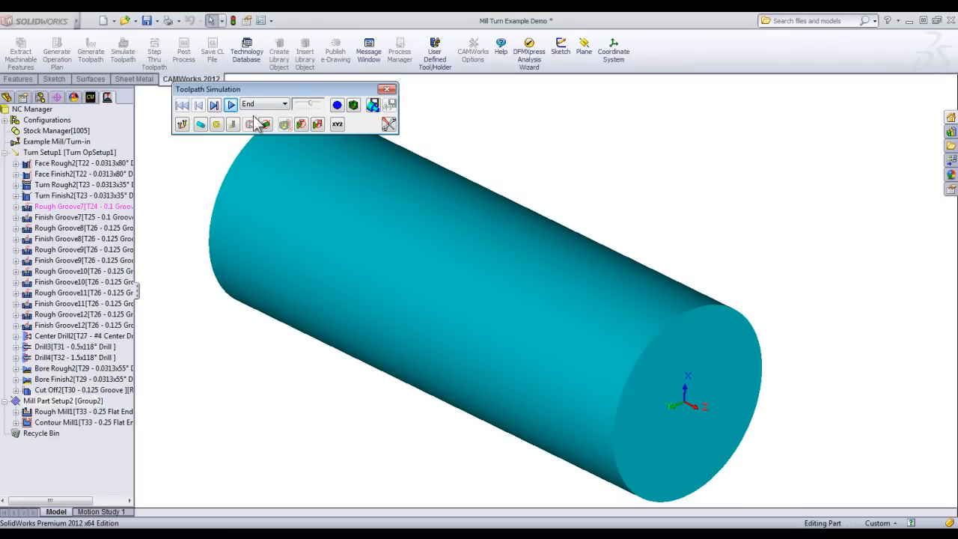
click(231, 105)
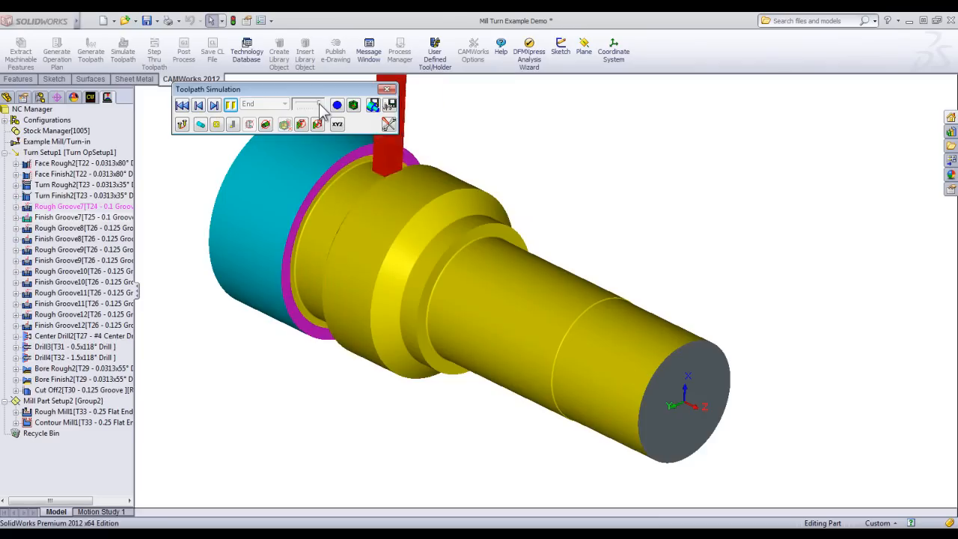
click(263, 104)
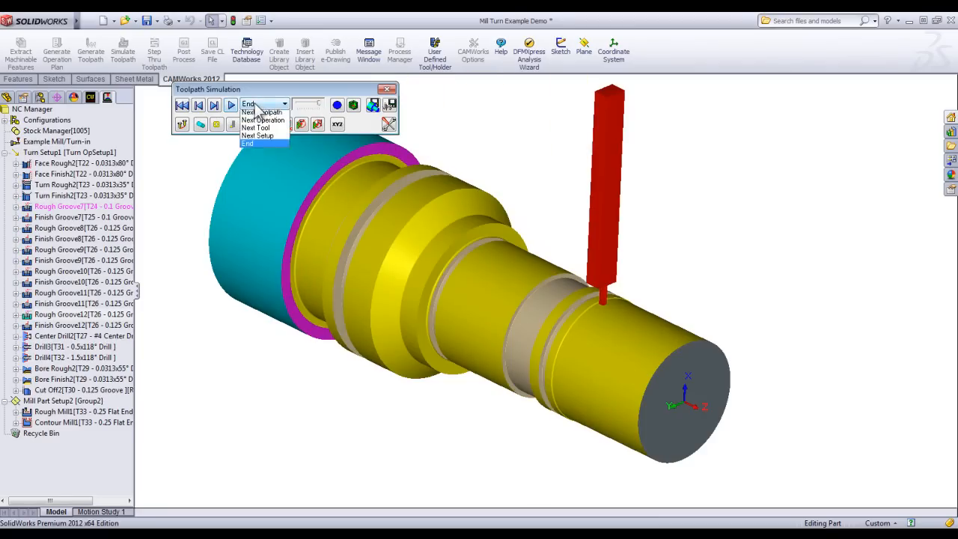
click(253, 138)
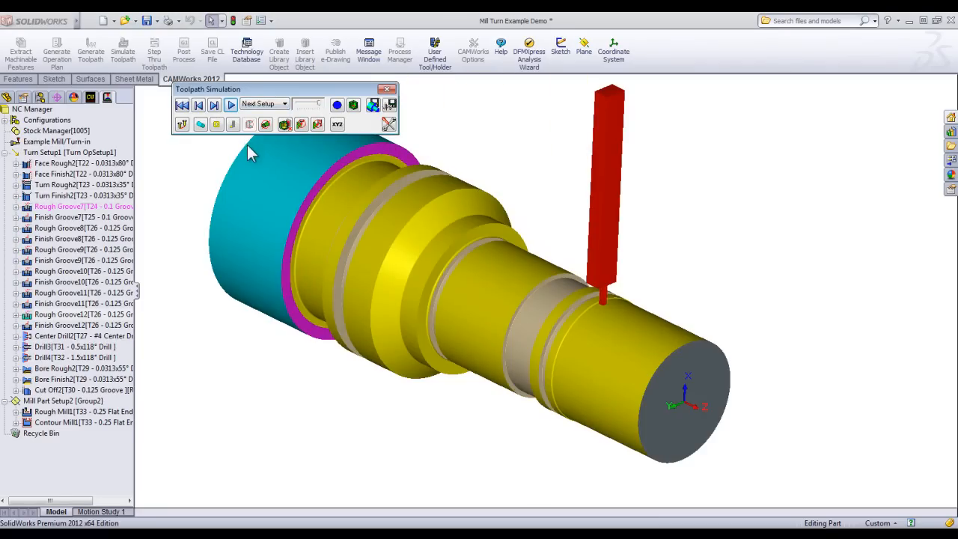
click(231, 106)
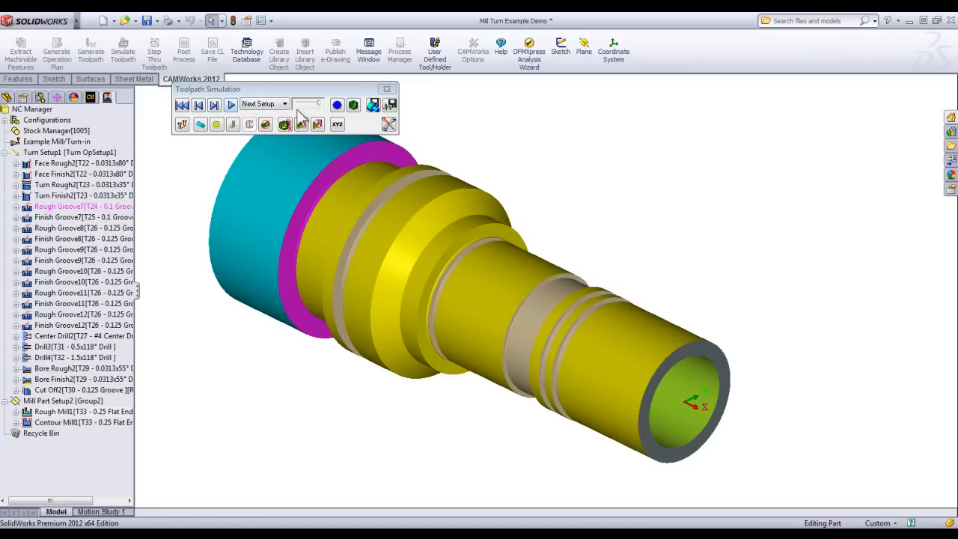
click(232, 106)
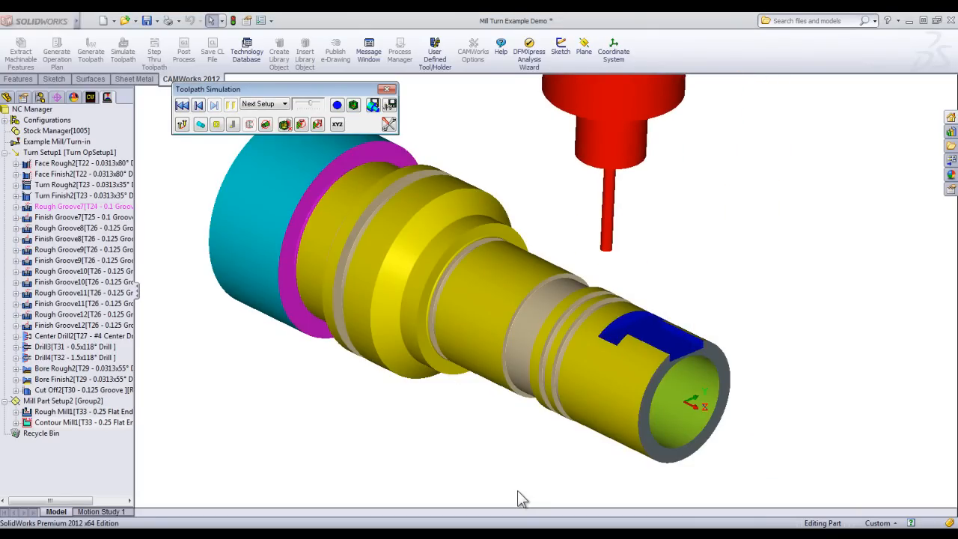
Compare the simulated stock with the design part, inspect its bore in a Half section, and restore the full display.
click(357, 107)
click(355, 107)
click(338, 107)
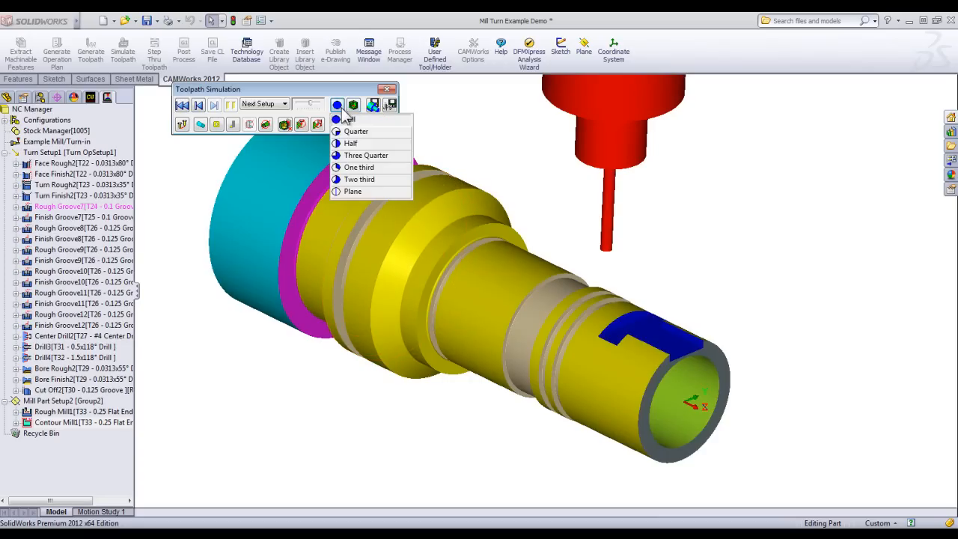
click(348, 144)
middle_drag(381, 249, 318, 173)
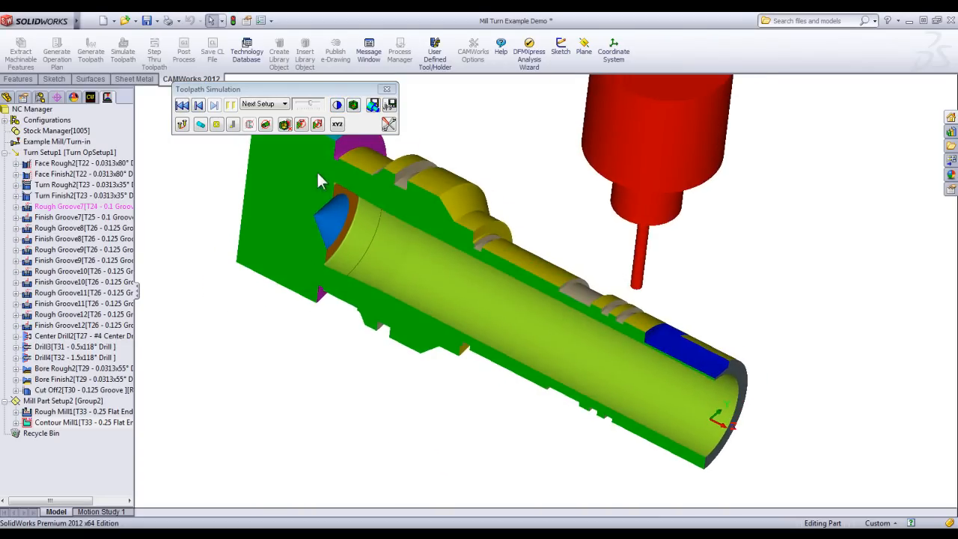
click(336, 111)
click(346, 124)
middle_drag(349, 244, 505, 290)
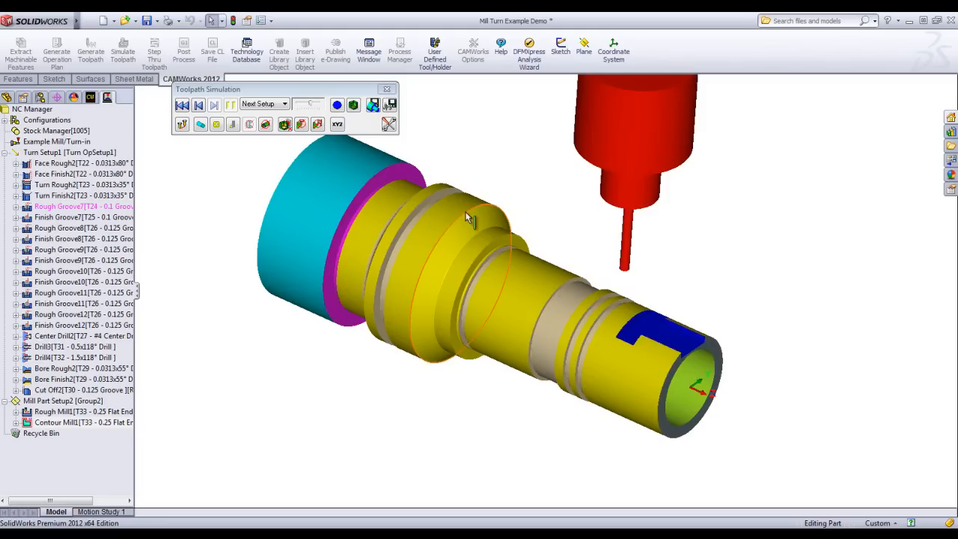
Save the simulated stock to the Desktop as an STL file named te, and close the simulation.
click(374, 104)
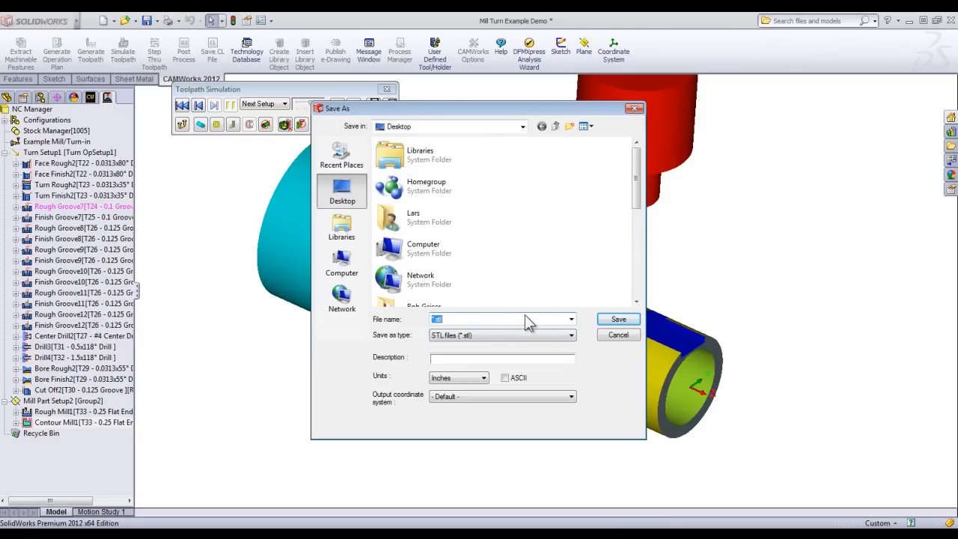
text(test)
click(607, 321)
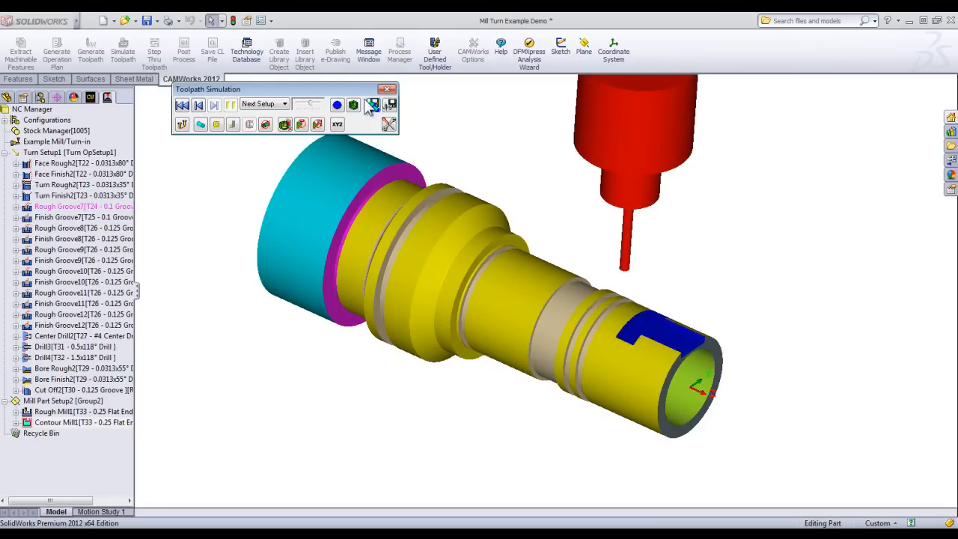
click(387, 90)
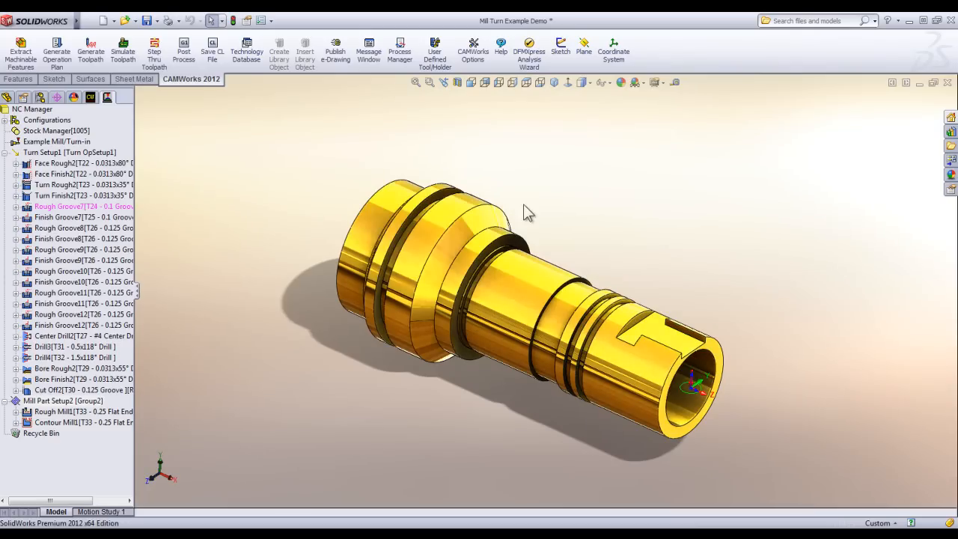
Insert a second turn setup from the Stock Manager with its setup direction reversed, for machining the part's wide end.
middle_drag(459, 402, 786, 275)
scroll(687, 277, down, 3)
scroll(598, 360, up, 5)
middle_drag(597, 359, 471, 471)
middle_drag(490, 328, 488, 322)
mouse_move(80, 129)
click(89, 98)
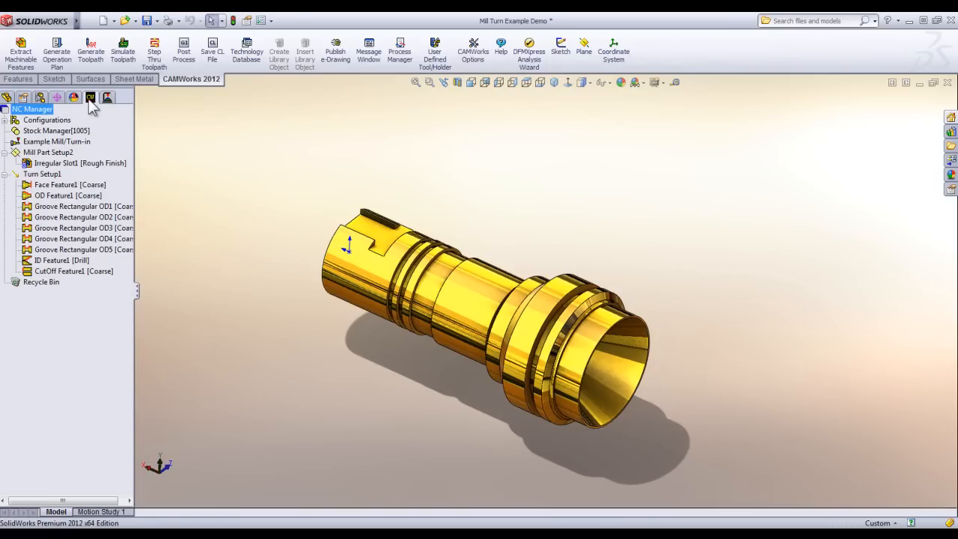
right_click(64, 131)
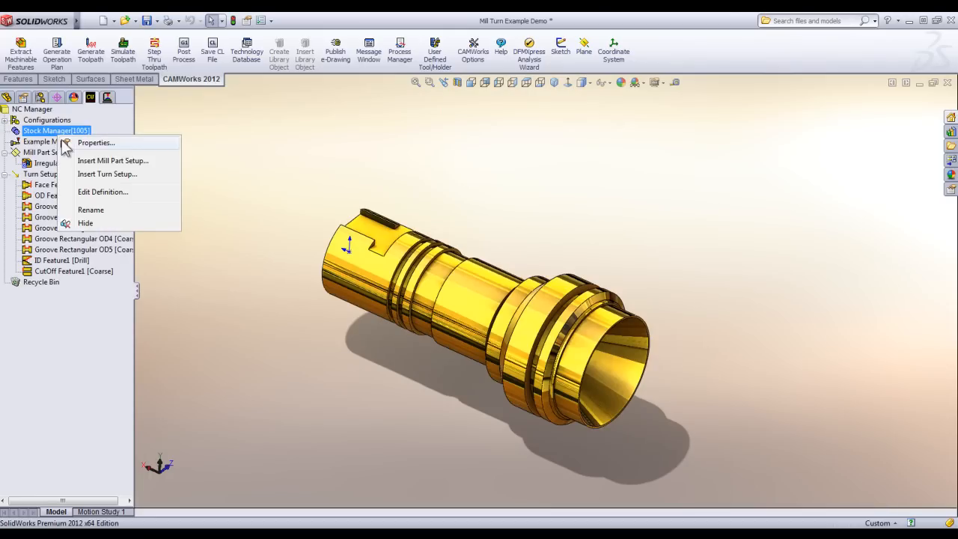
click(105, 174)
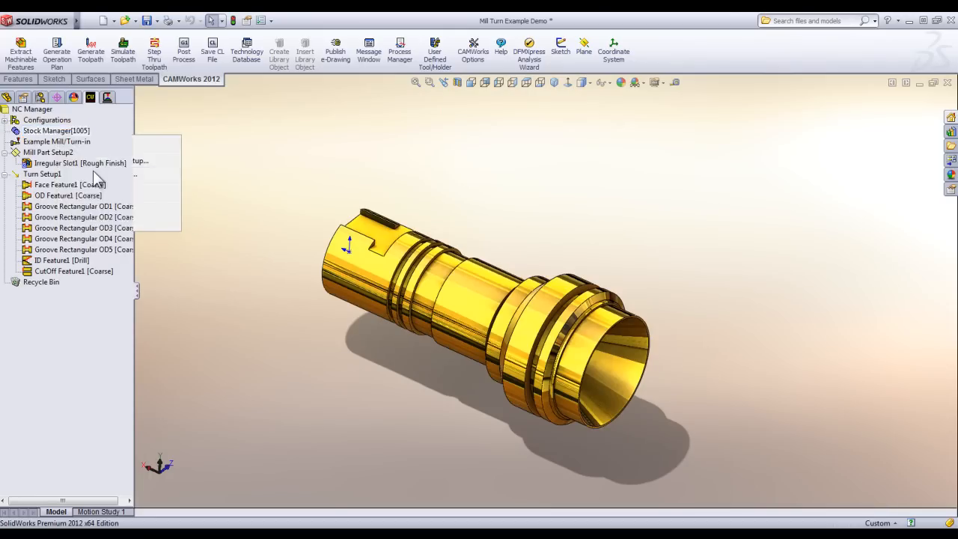
scroll(410, 253, down, 3)
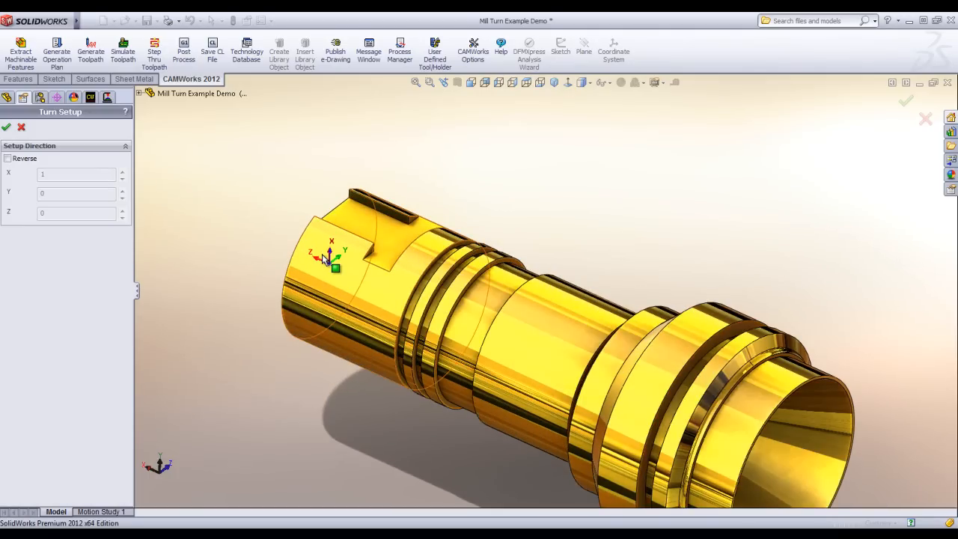
click(8, 159)
click(6, 127)
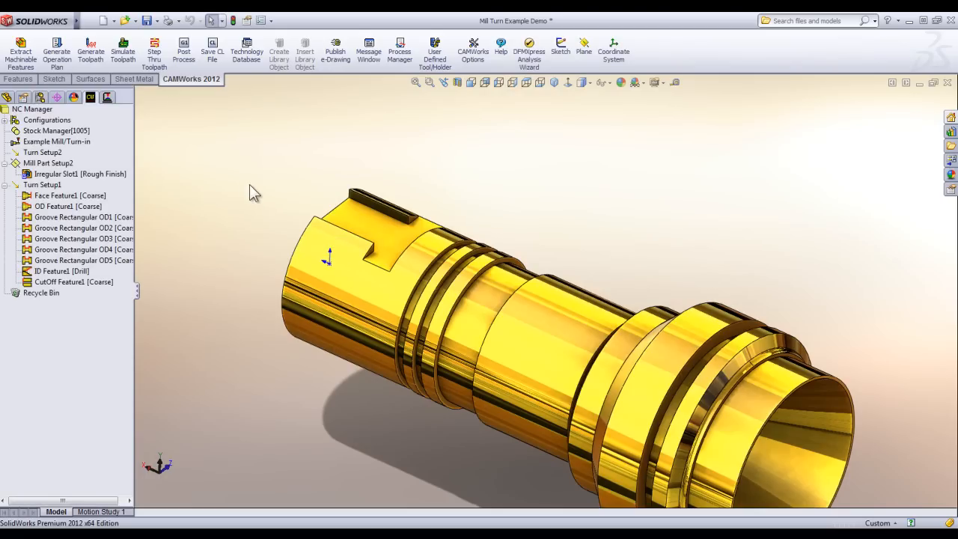
click(41, 153)
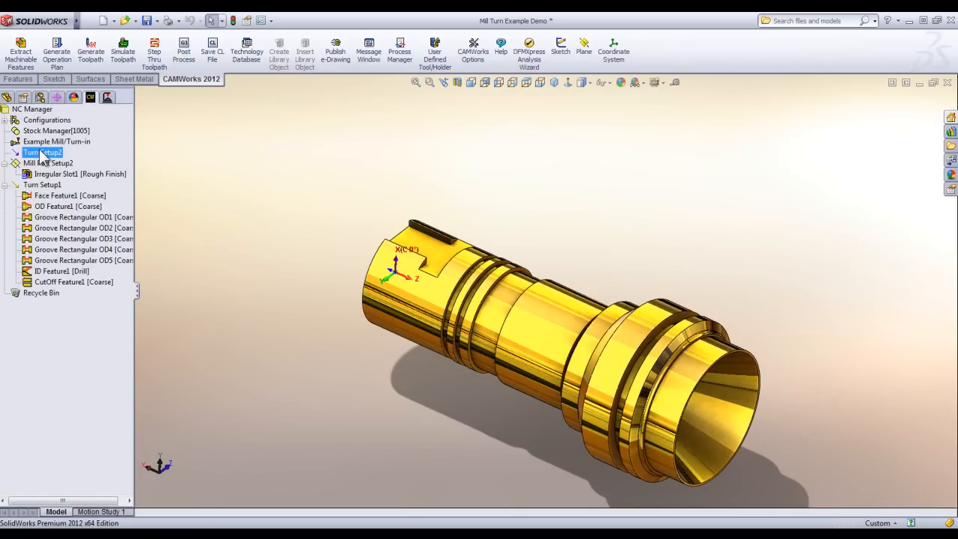
Insert an ID turn feature with Coarse strategy in Turn Setup2, defined by the tapered bore segment at the part's wide end.
middle_drag(477, 401, 645, 320)
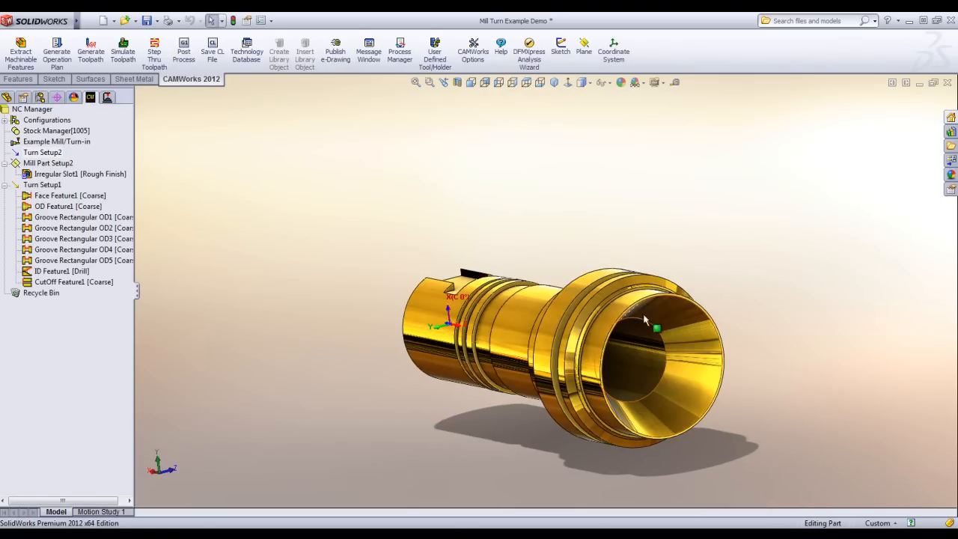
middle_drag(507, 319, 547, 332)
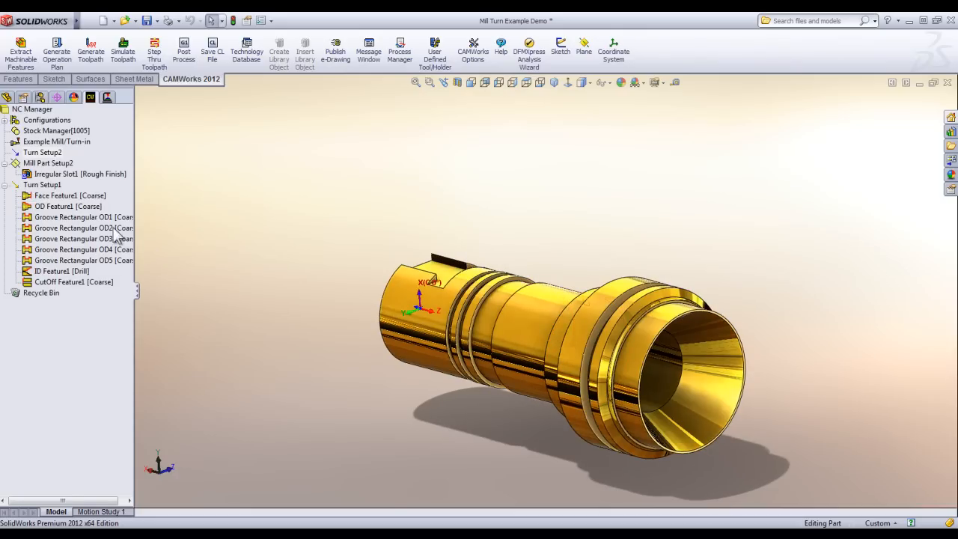
right_click(42, 155)
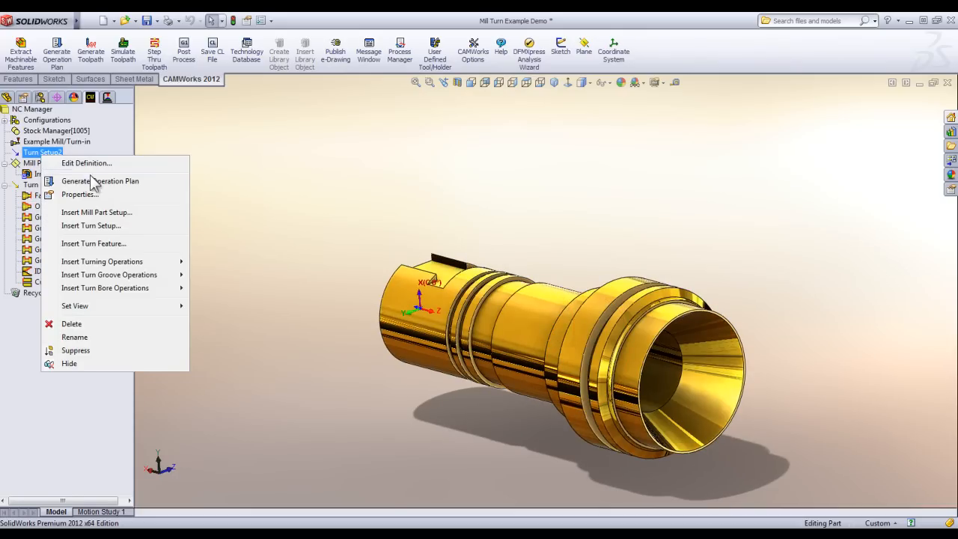
click(92, 244)
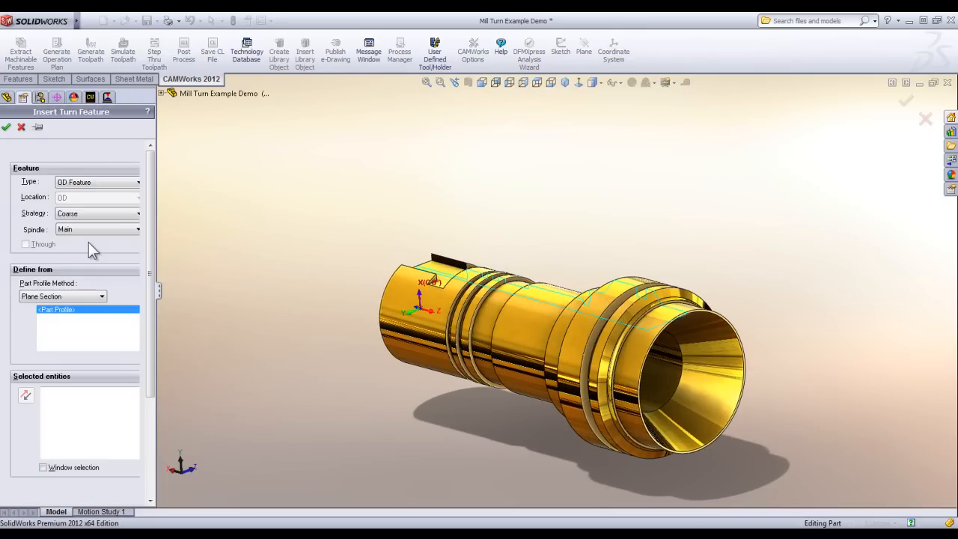
click(93, 184)
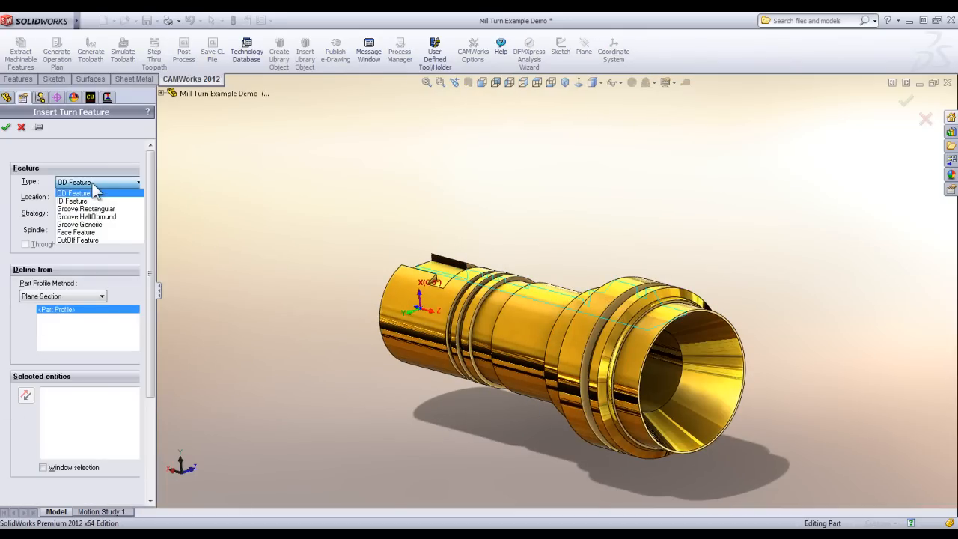
click(84, 199)
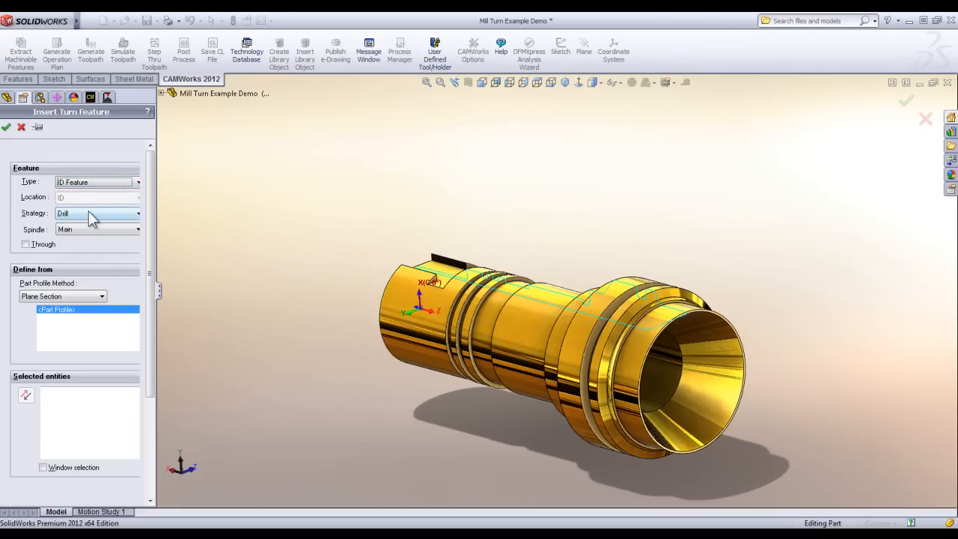
click(89, 214)
click(83, 233)
scroll(690, 324, down, 3)
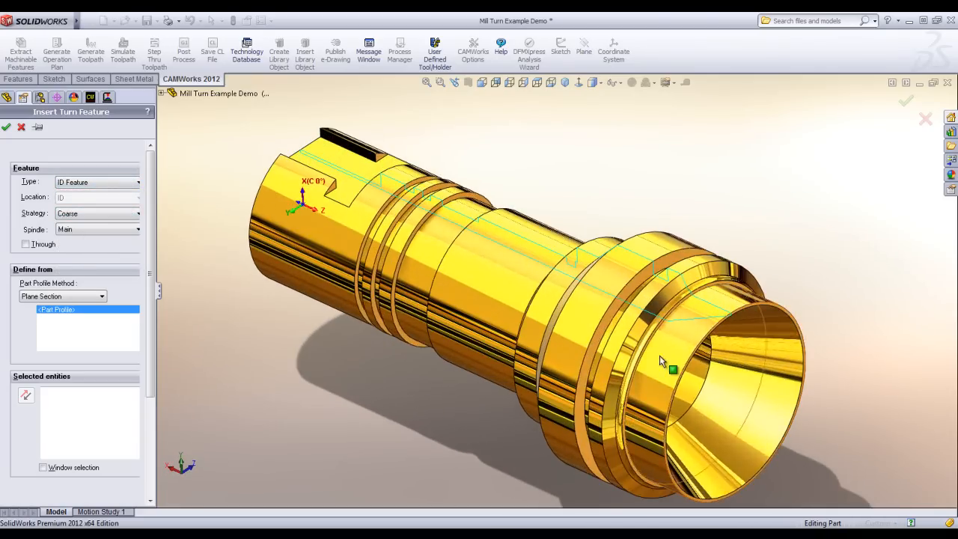
click(689, 324)
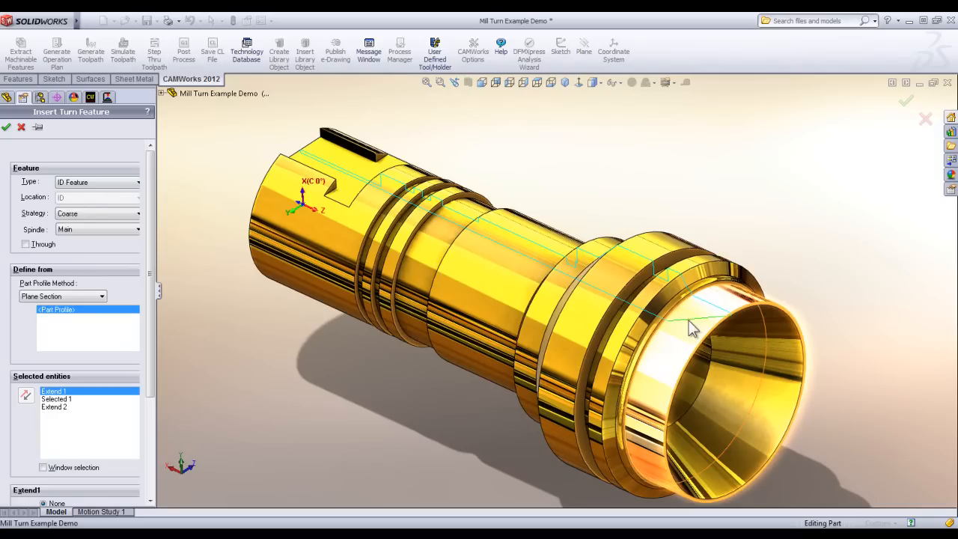
click(6, 127)
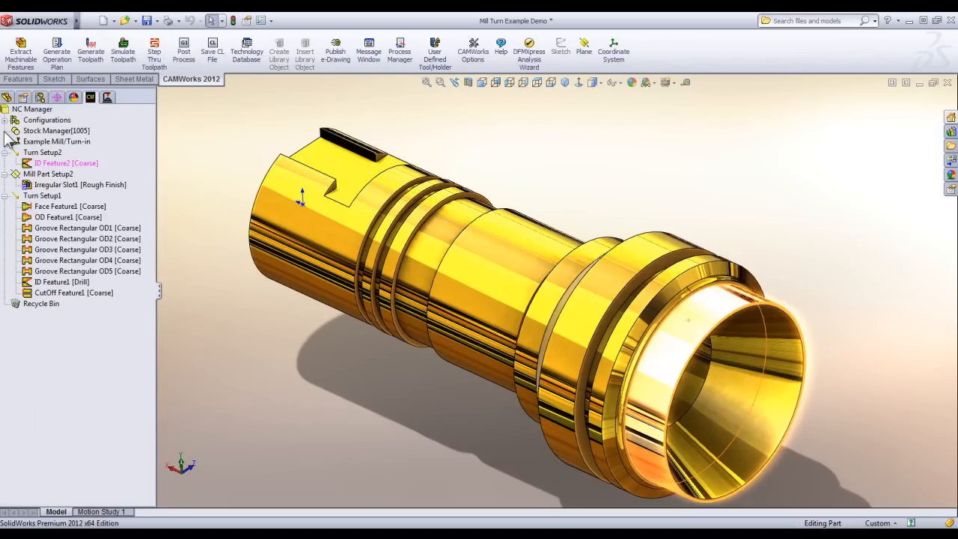
Generate the operation plan for the new ID feature and generate the toolpaths of Turn Setup2.
right_click(90, 163)
click(118, 190)
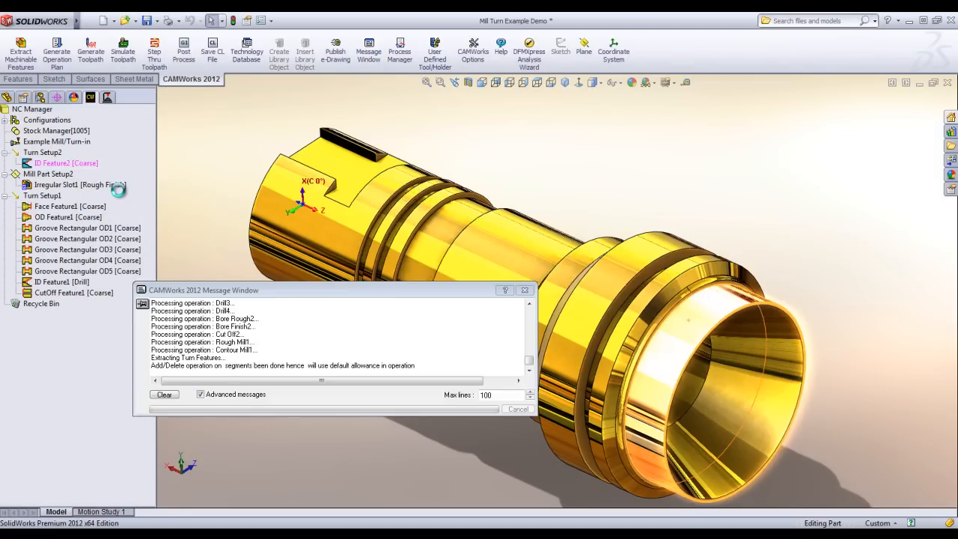
drag(151, 363, 152, 385)
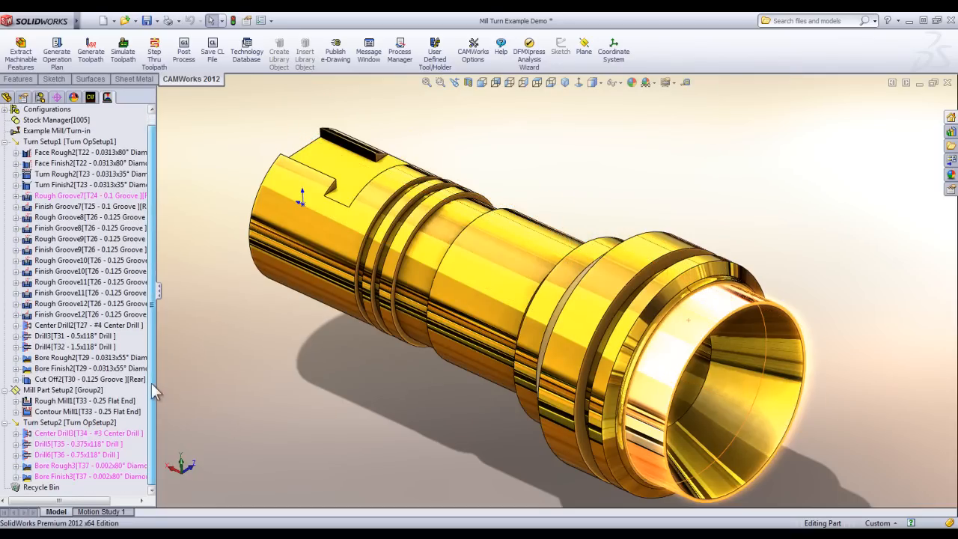
right_click(84, 423)
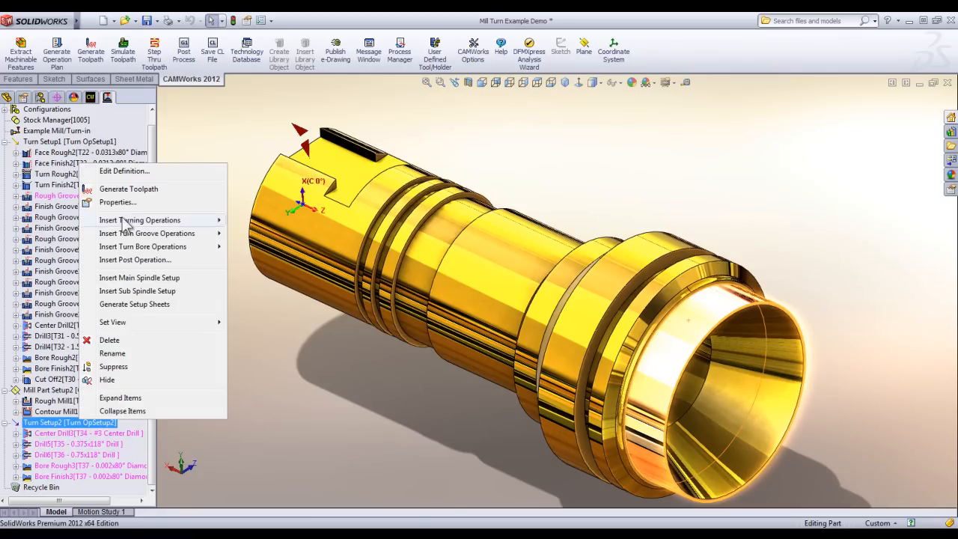
click(129, 189)
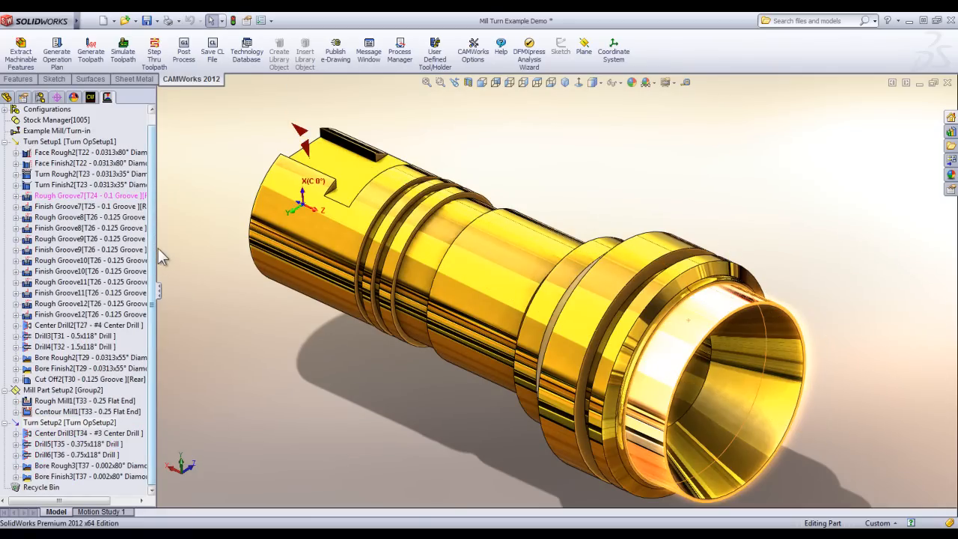
Change the stock type to an STL file, using test.stl from the Desktop as the stock.
scroll(153, 228, up, 1)
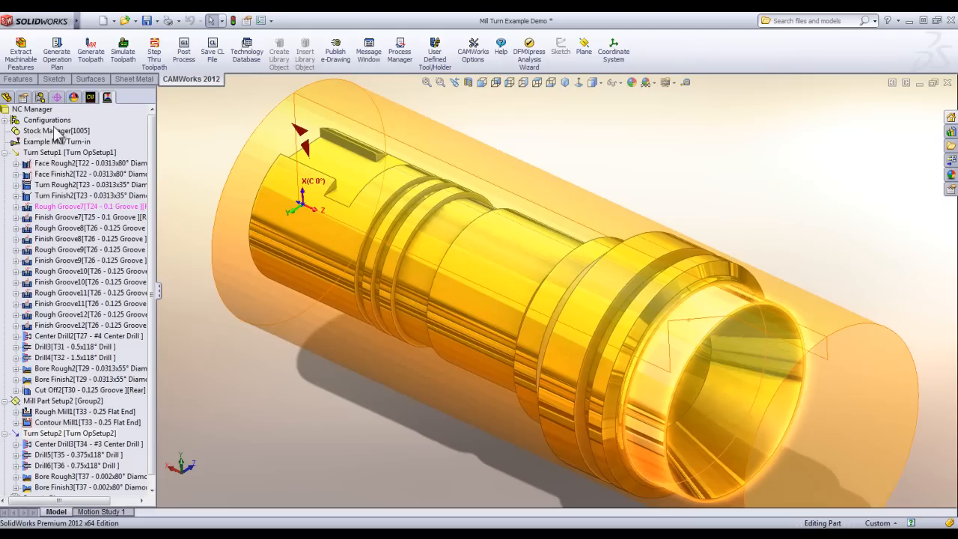
double_click(54, 131)
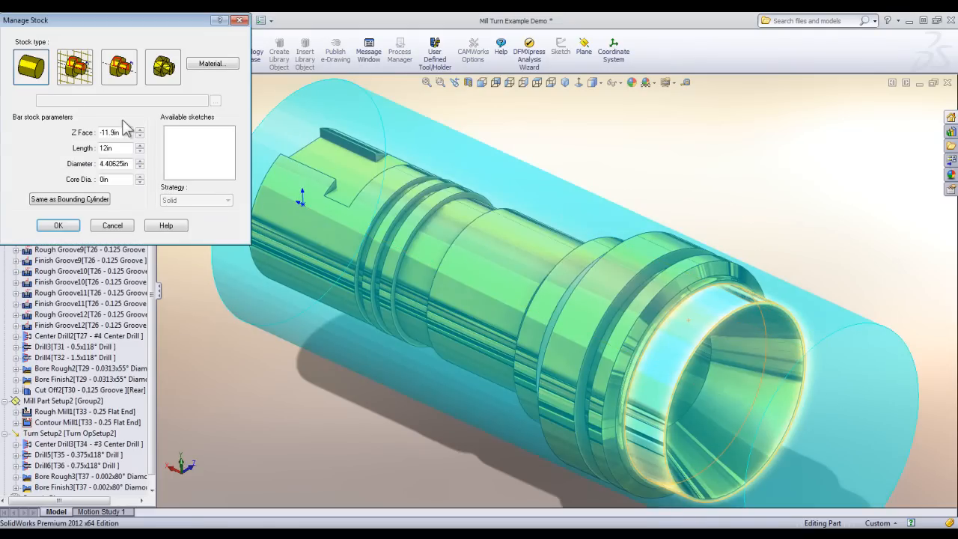
click(164, 73)
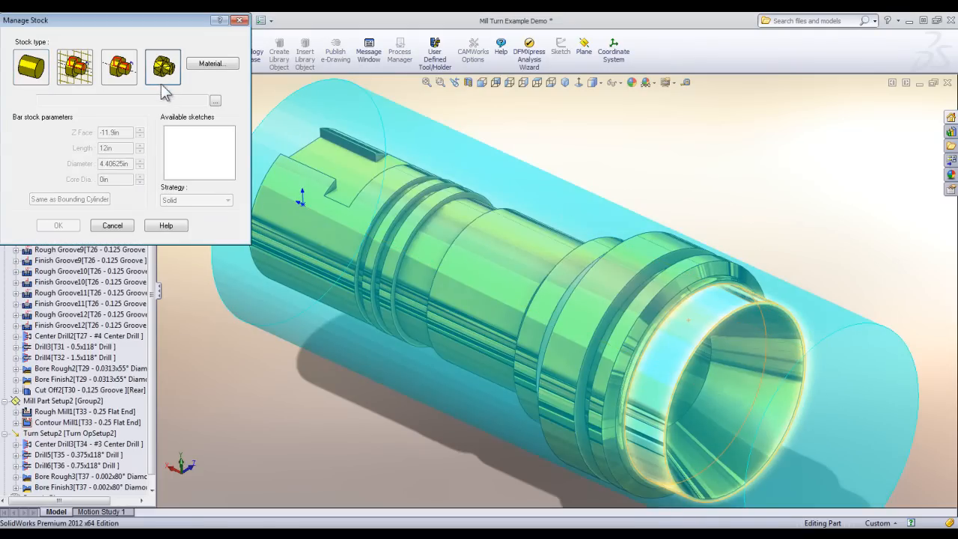
click(215, 100)
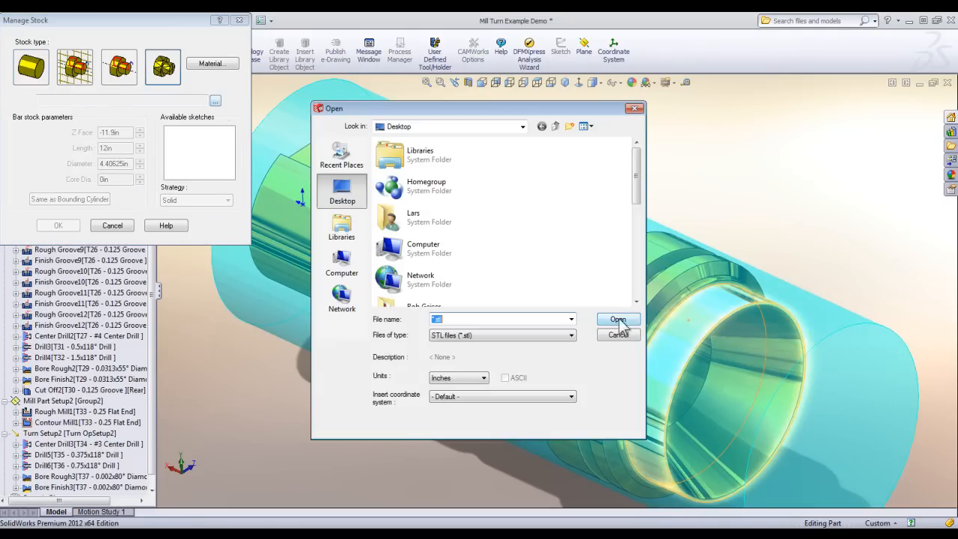
drag(644, 178, 635, 295)
double_click(449, 294)
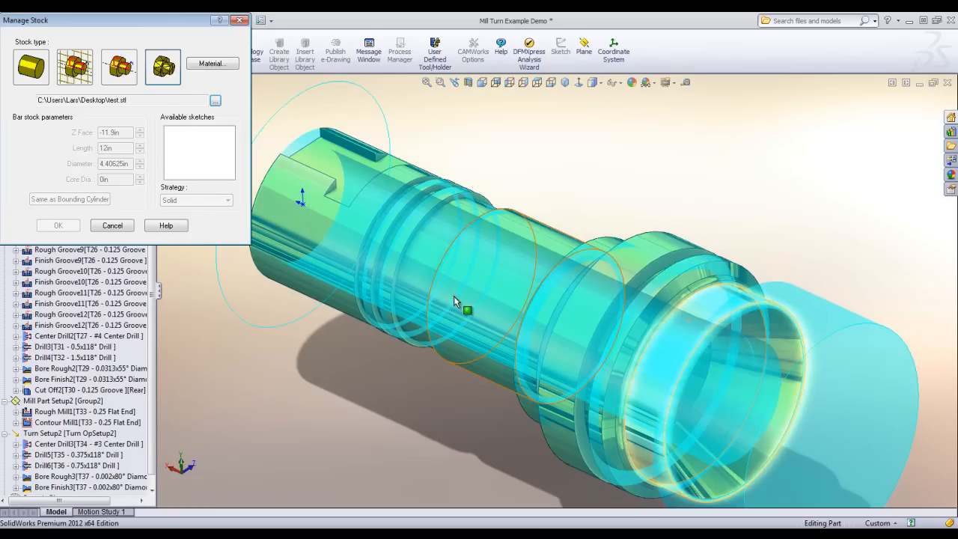
click(57, 226)
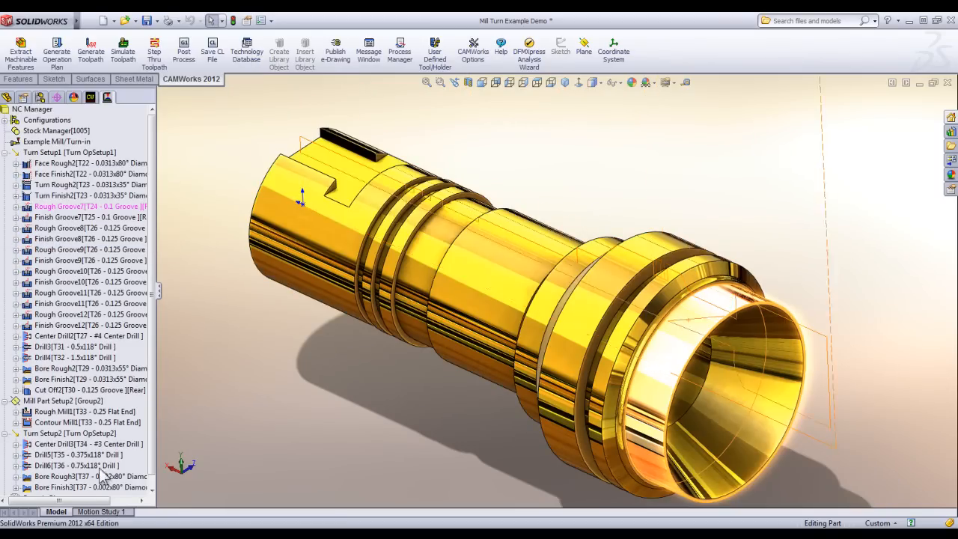
Simulate the Turn Setup2 toolpaths at an adjusted speed, inspect the machined bore, and close the simulation.
click(60, 436)
right_click(60, 442)
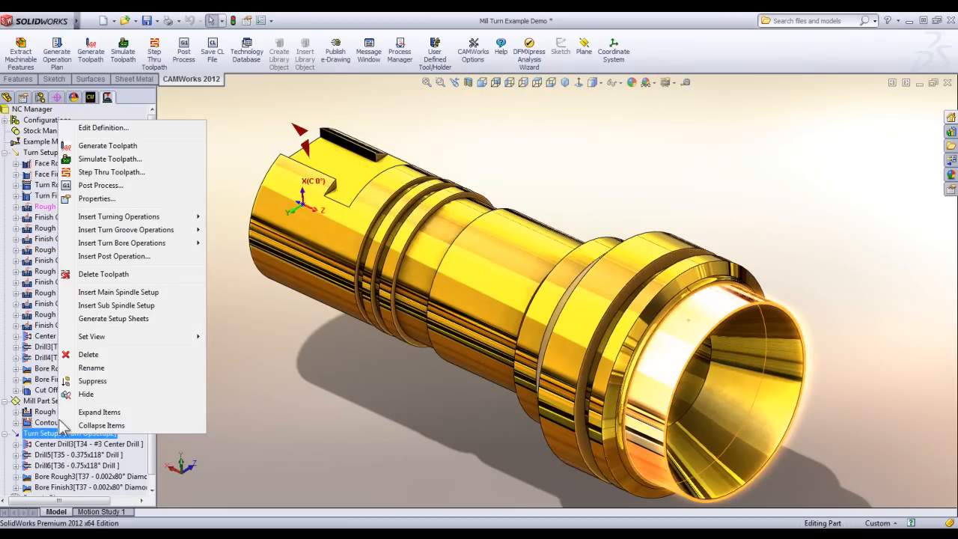
click(113, 165)
middle_drag(481, 259, 491, 303)
scroll(716, 413, down, 2)
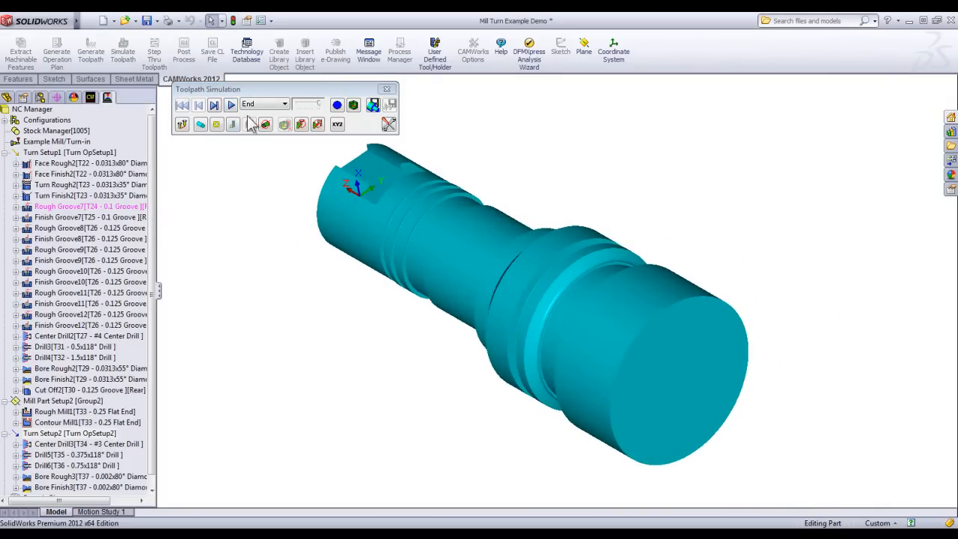
click(311, 106)
click(230, 106)
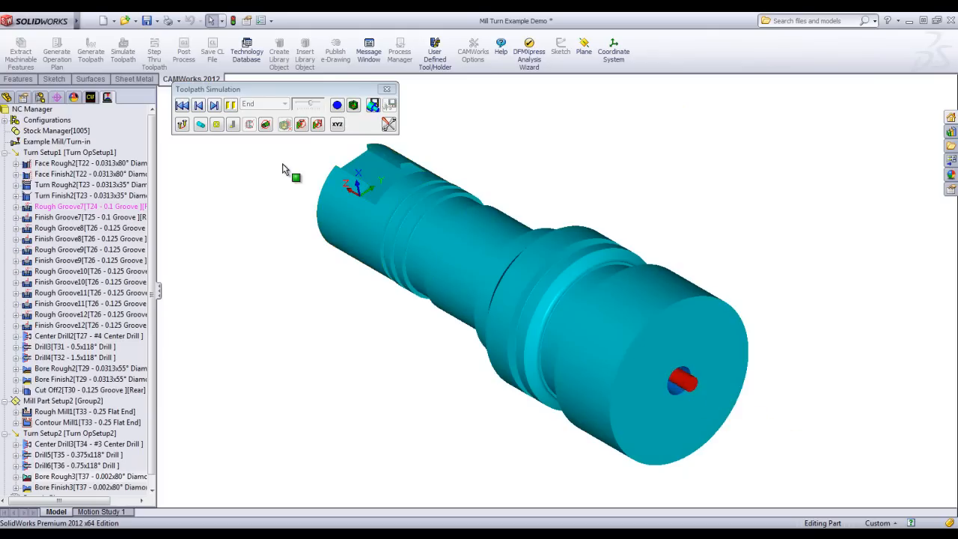
click(317, 107)
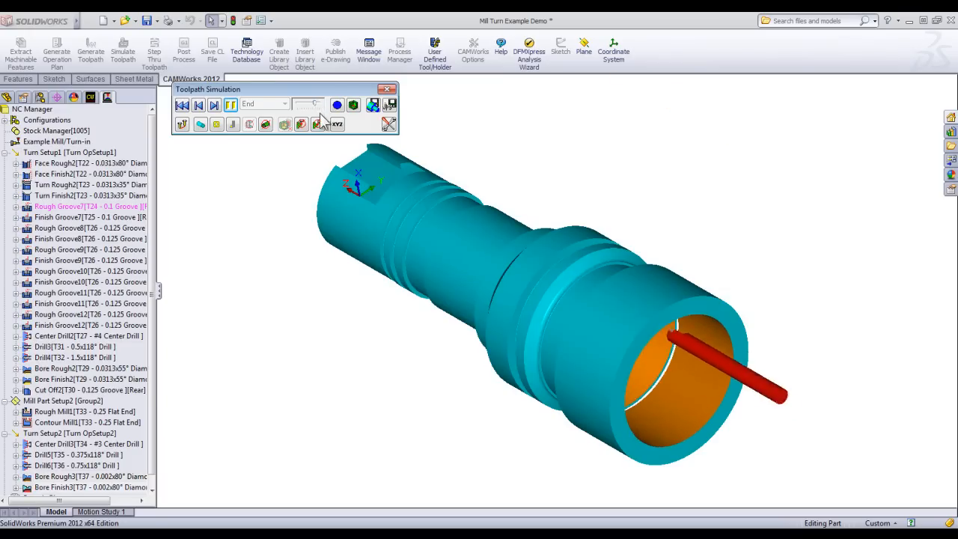
mouse_move(424, 340)
middle_down()
mouse_move(701, 240)
mouse_move(754, 242)
mouse_move(665, 242)
mouse_move(669, 347)
middle_up()
click(387, 89)
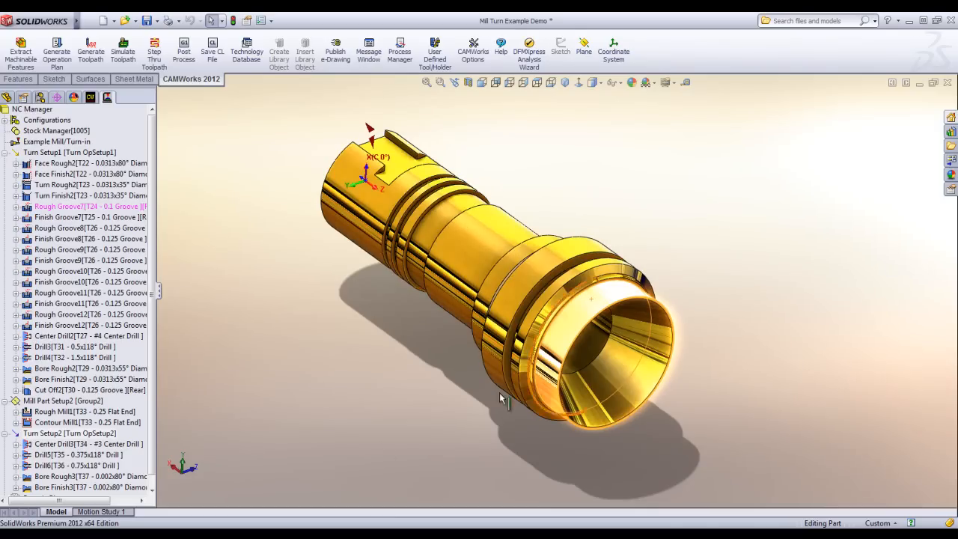
Start a Face Rough operation in Turn Setup2 and define its Coarse face feature from the profile segment at the wide end.
right_click(80, 436)
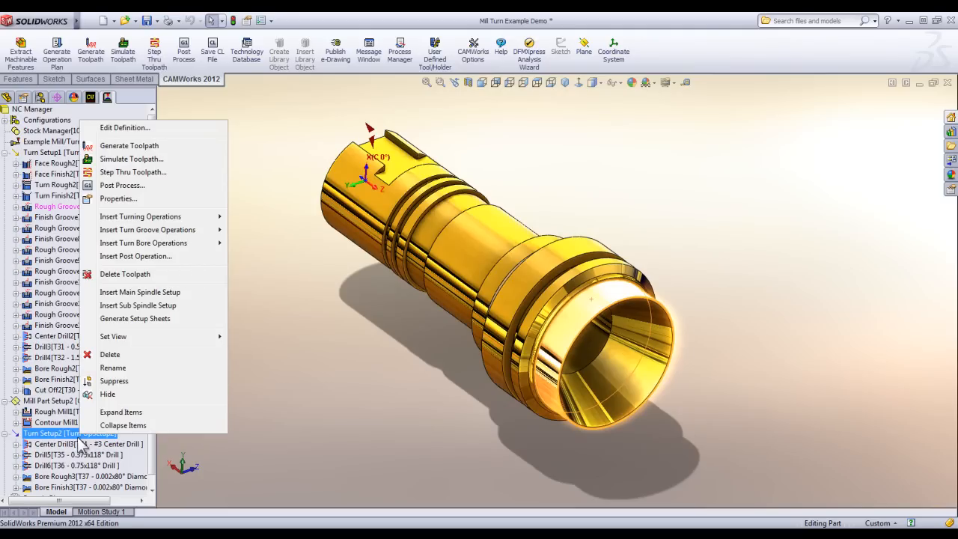
mouse_move(161, 217)
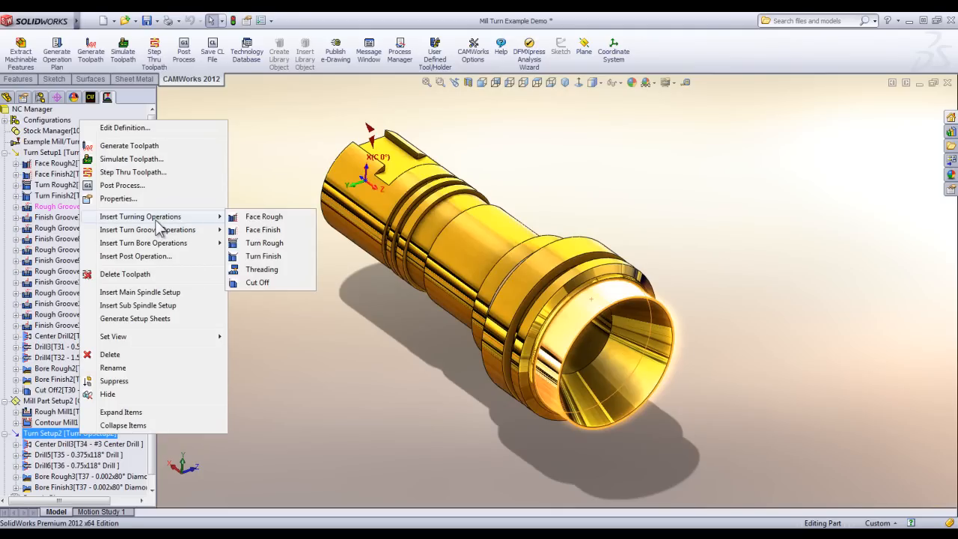
click(254, 217)
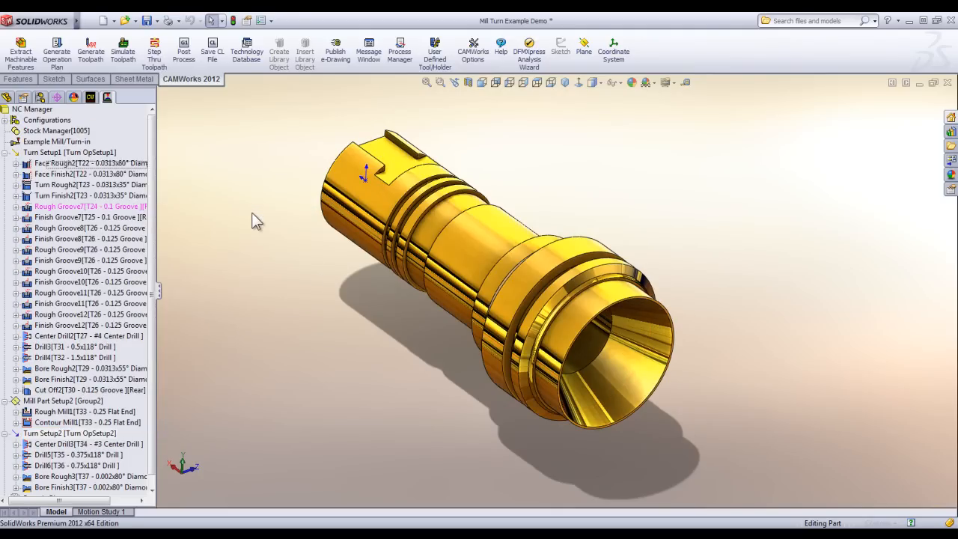
click(40, 370)
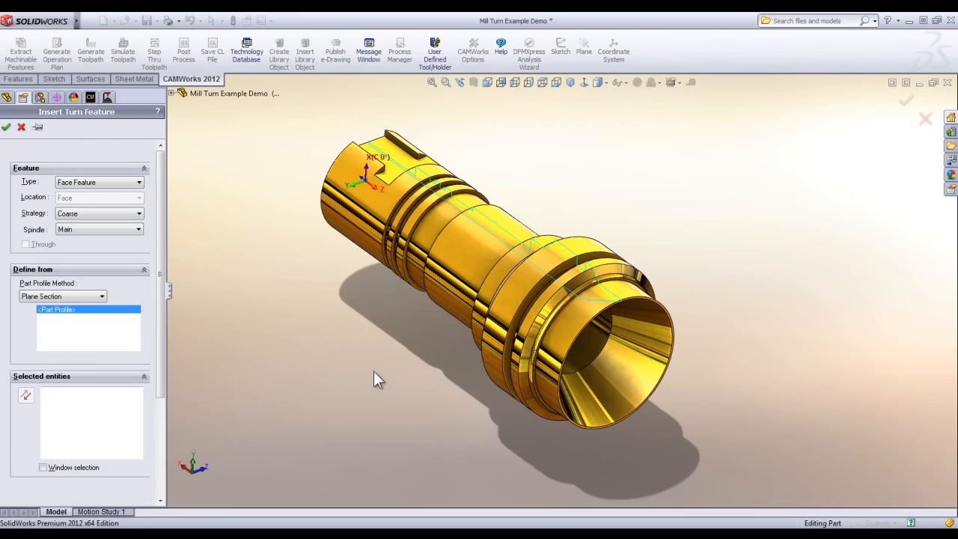
scroll(705, 319, down, 10)
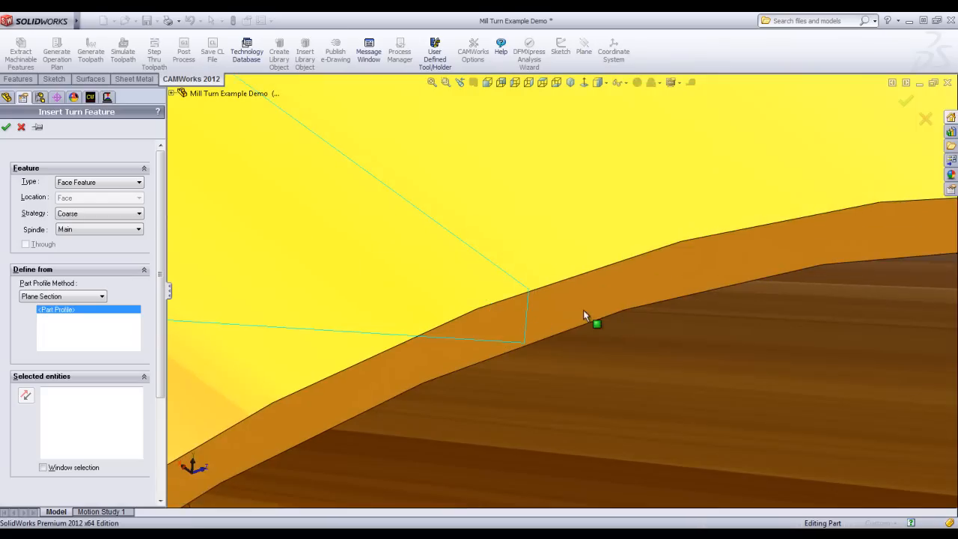
scroll(584, 311, down, 3)
click(484, 316)
scroll(497, 389, up, 6)
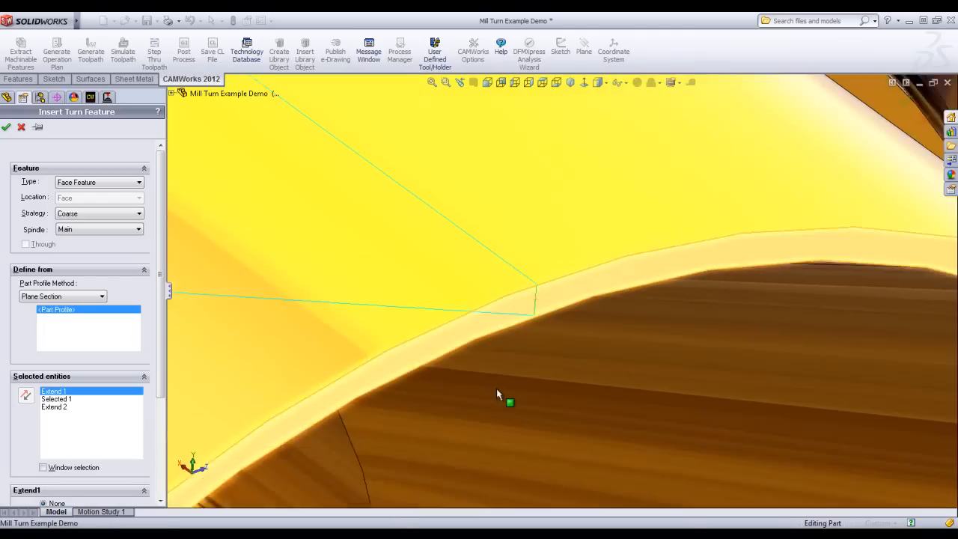
scroll(496, 389, up, 8)
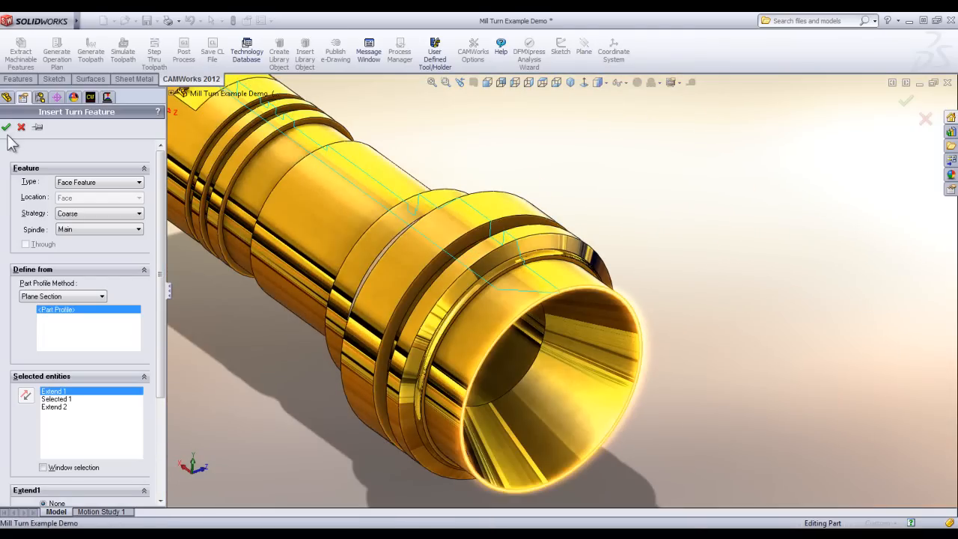
click(6, 127)
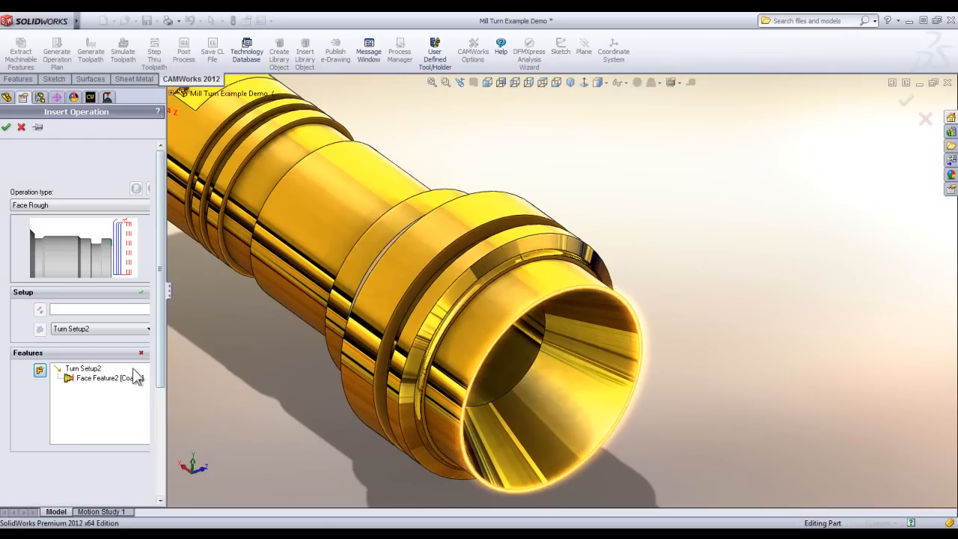
Assign the new face feature to the Face Rough operation with the default parameters and generate its toolpath.
click(119, 378)
click(6, 127)
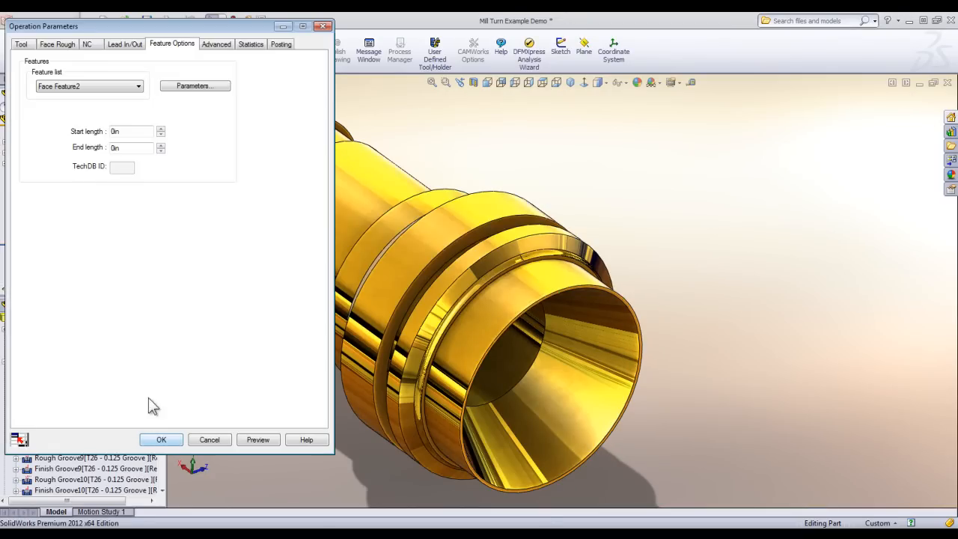
click(160, 440)
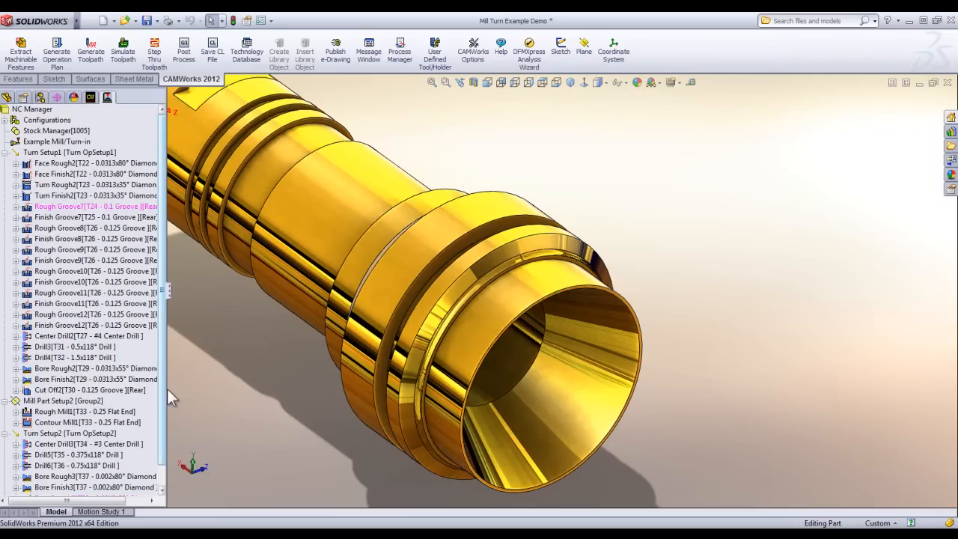
drag(164, 397, 161, 447)
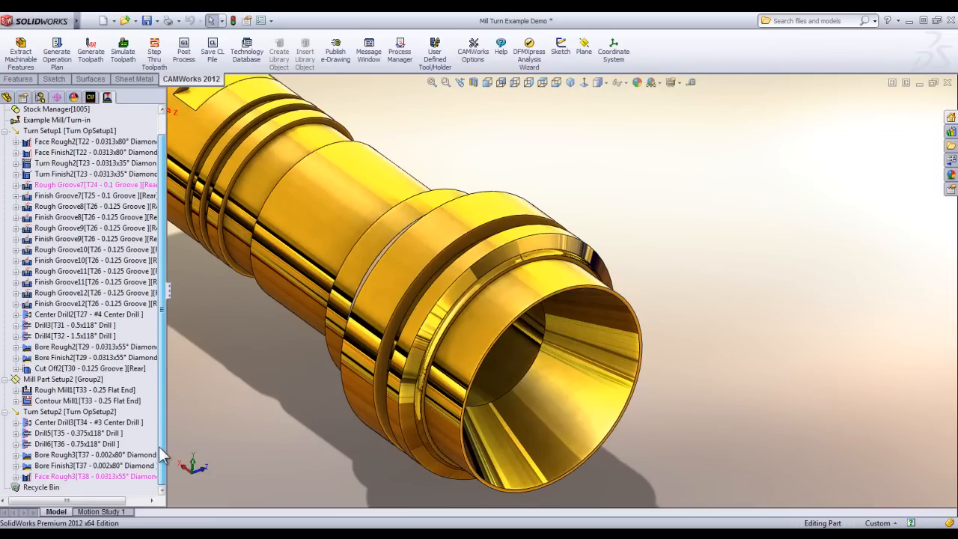
right_click(62, 478)
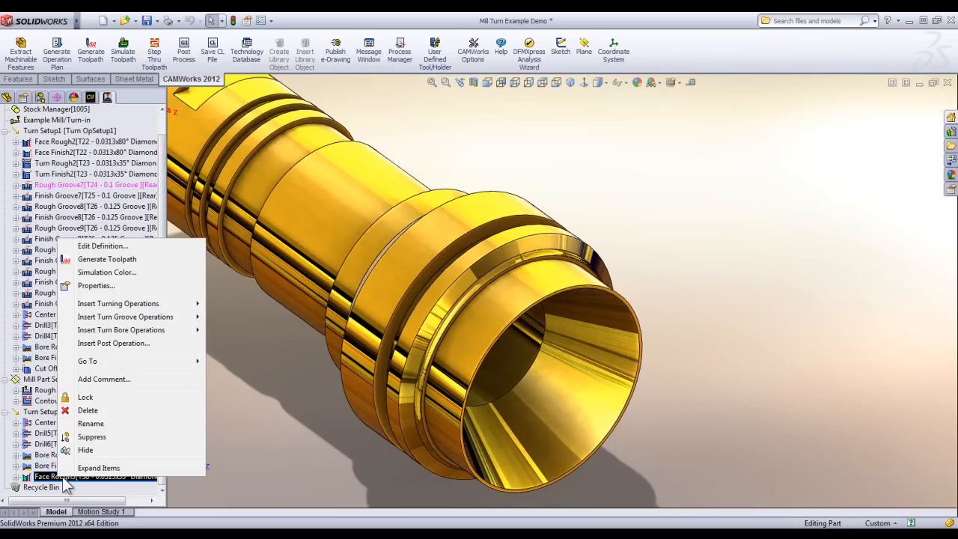
click(102, 259)
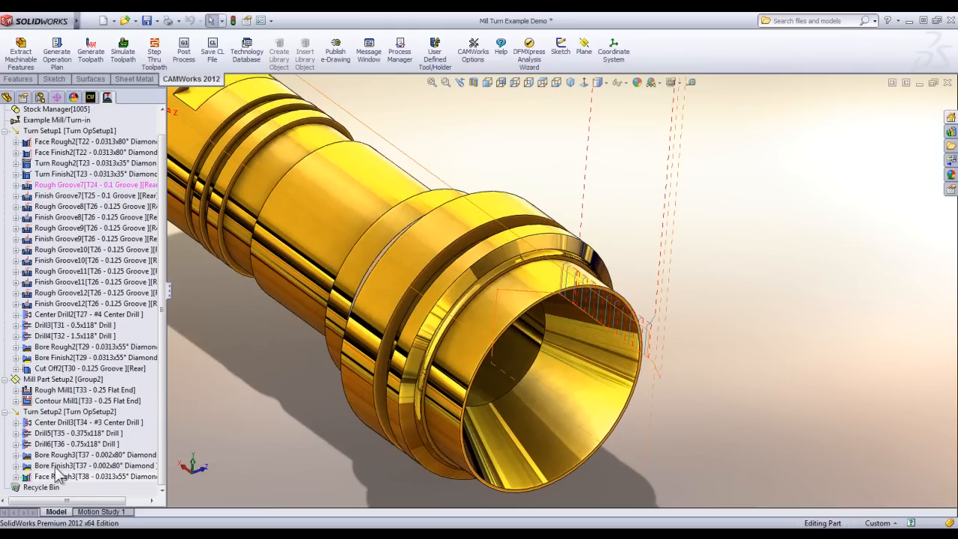
click(67, 433)
click(67, 423)
click(66, 412)
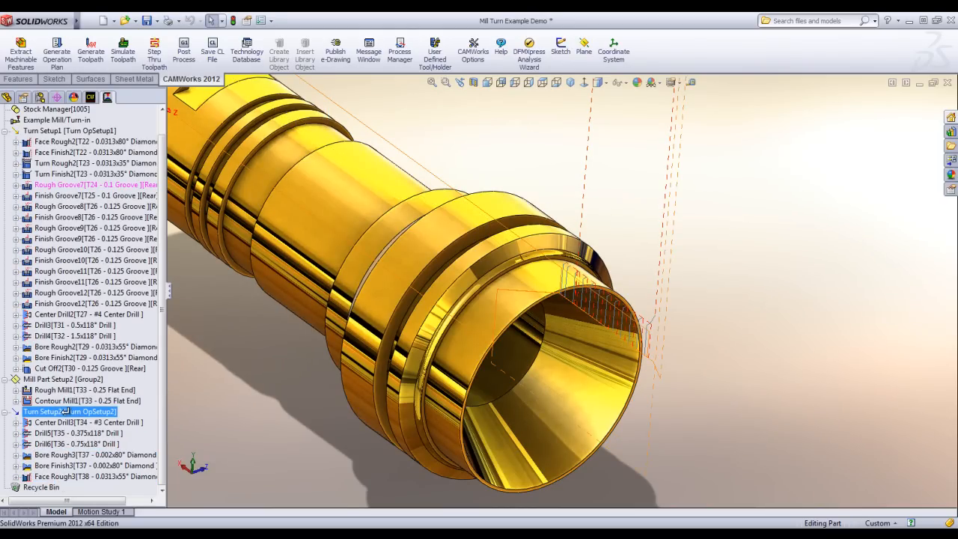
click(20, 44)
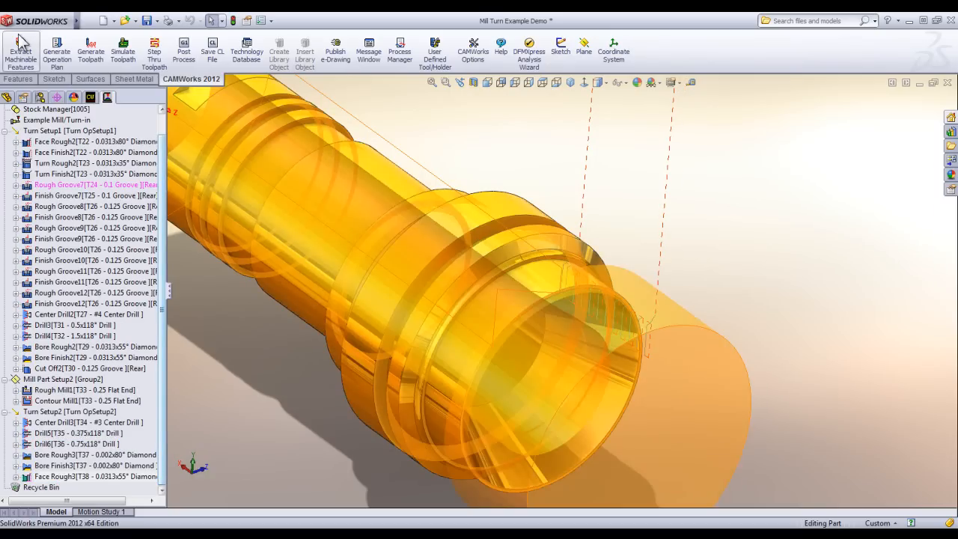
click(122, 47)
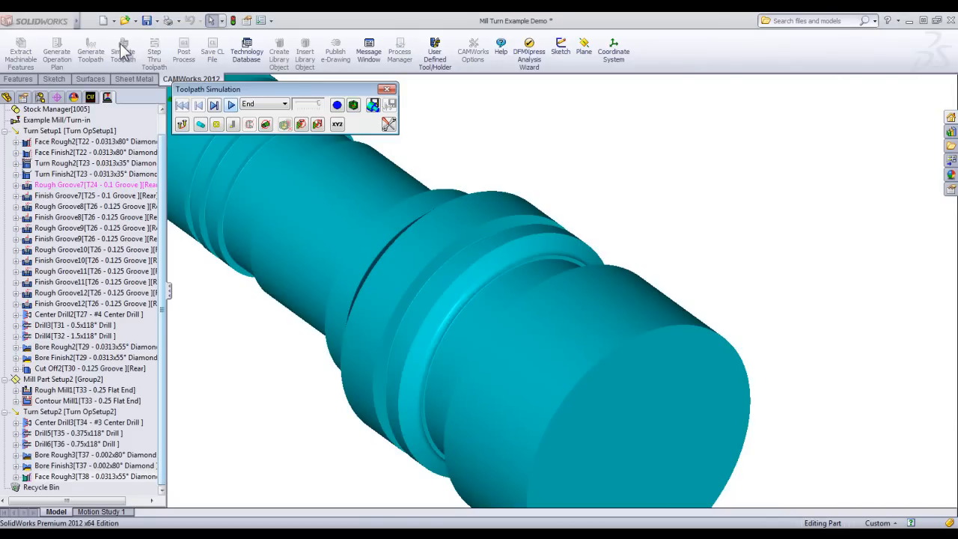
click(231, 105)
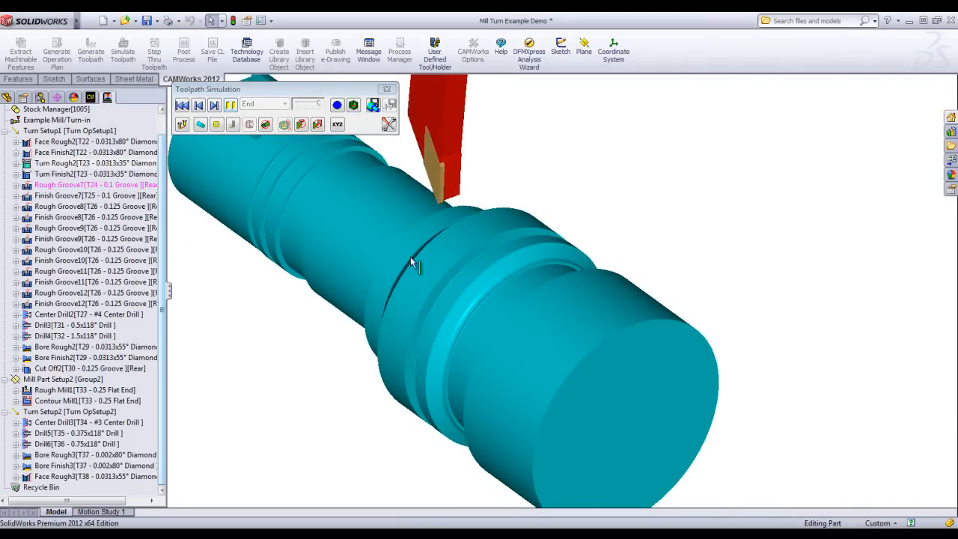
click(386, 89)
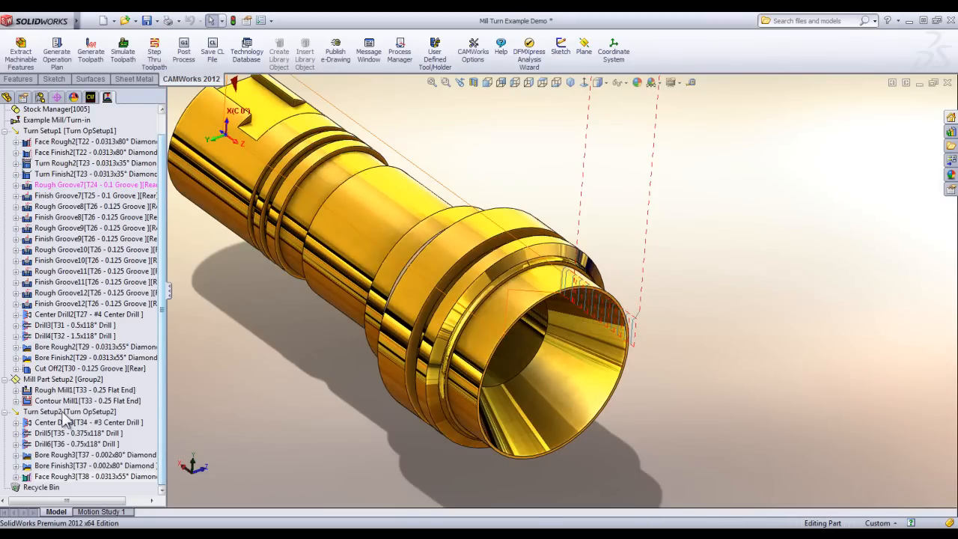
Simulate only the Turn Setup2 toolpaths, inspect the faced and bored end from several angles, and close the simulation.
right_click(66, 411)
click(95, 135)
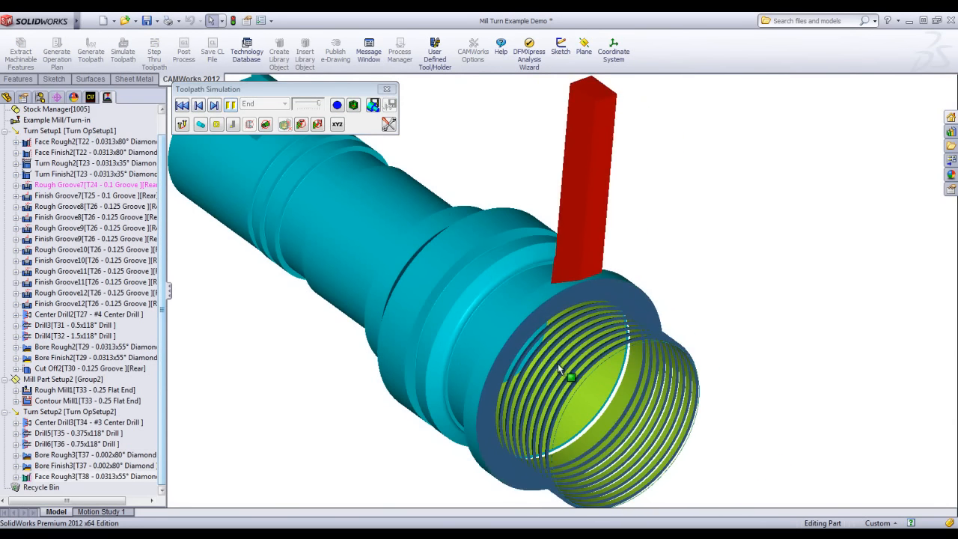
scroll(599, 352, down, 5)
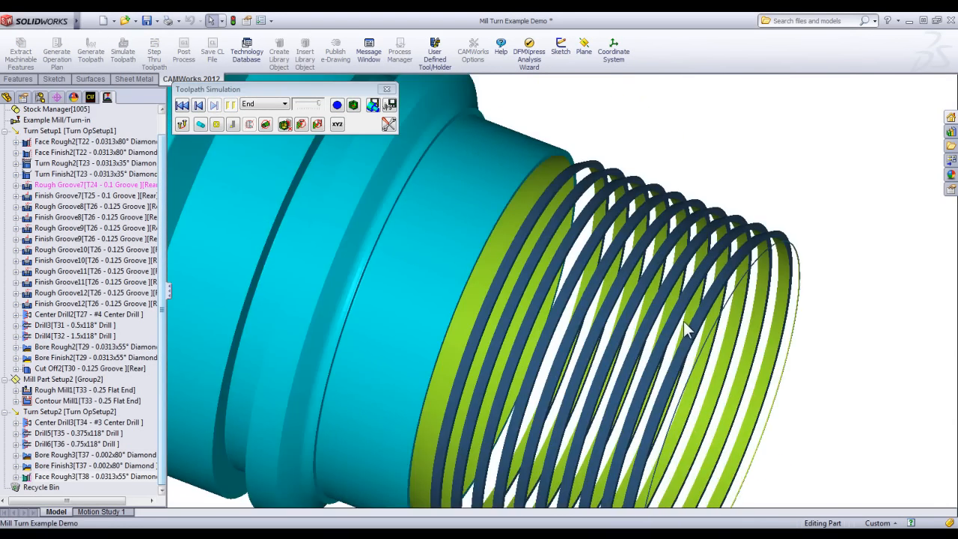
middle_drag(684, 322, 650, 316)
scroll(650, 316, up, 4)
middle_drag(573, 316, 562, 242)
scroll(561, 241, down, 2)
scroll(521, 304, up, 5)
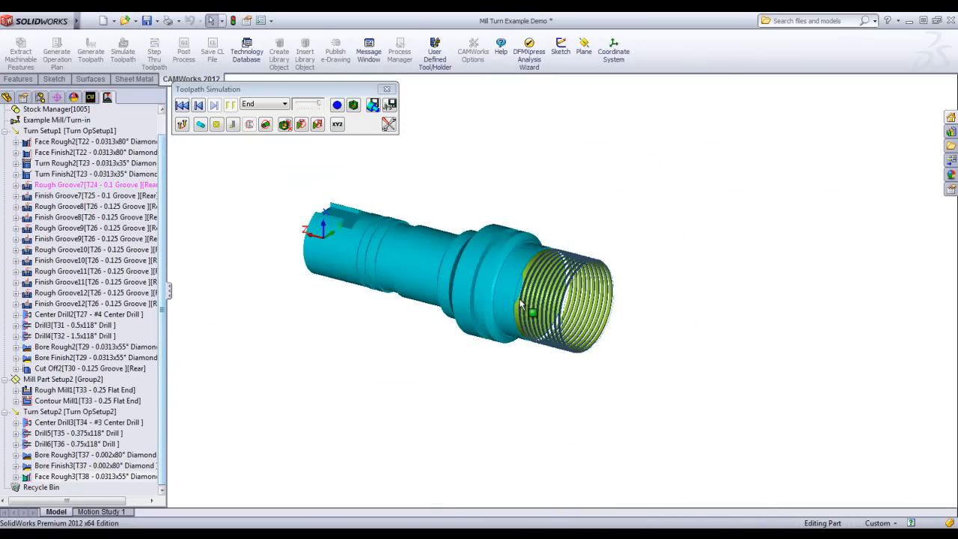
middle_drag(521, 304, 492, 338)
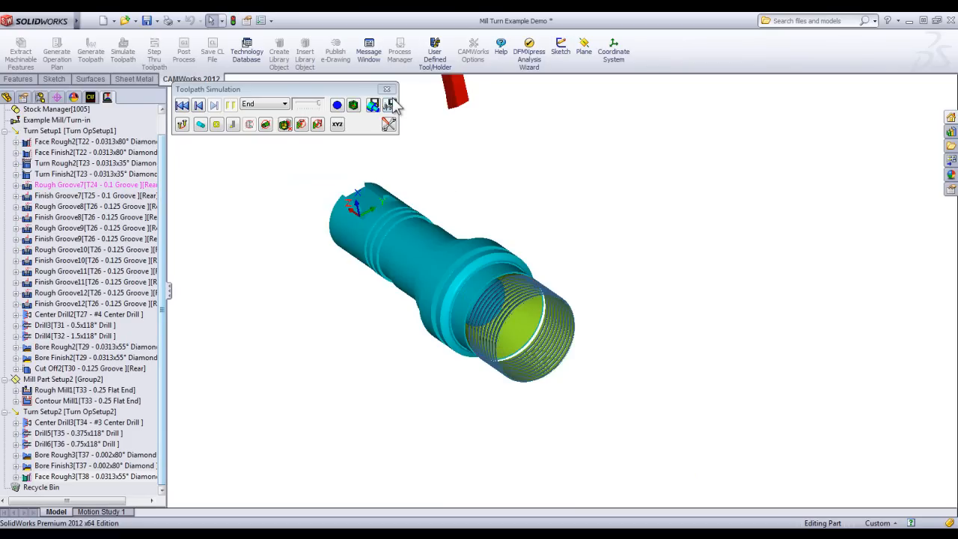
click(389, 124)
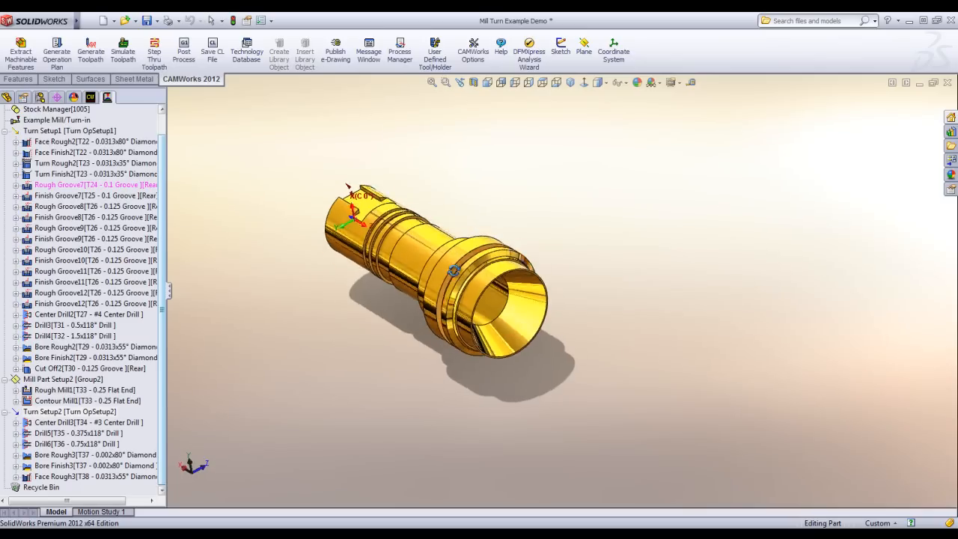
Open the recent part MT_1.
scroll(435, 225, down, 3)
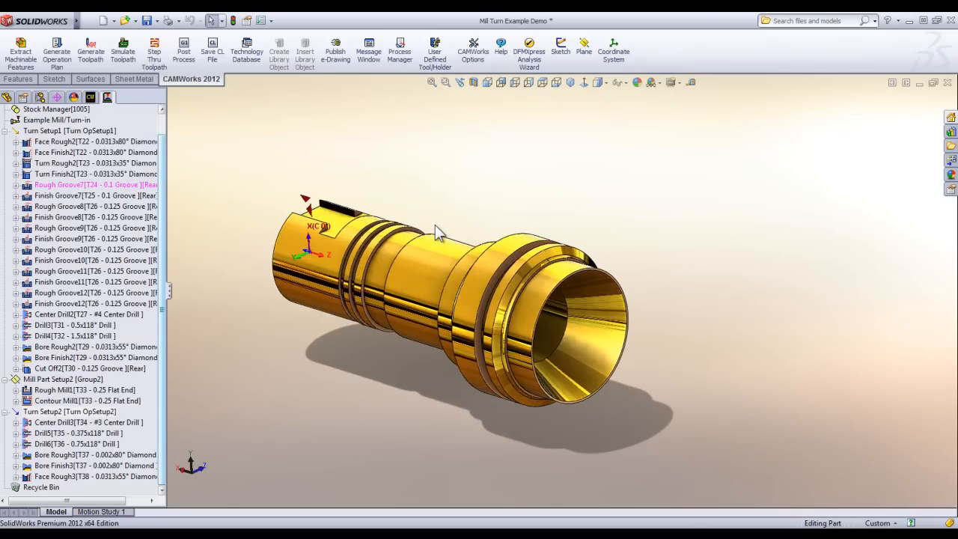
middle_drag(431, 260, 428, 231)
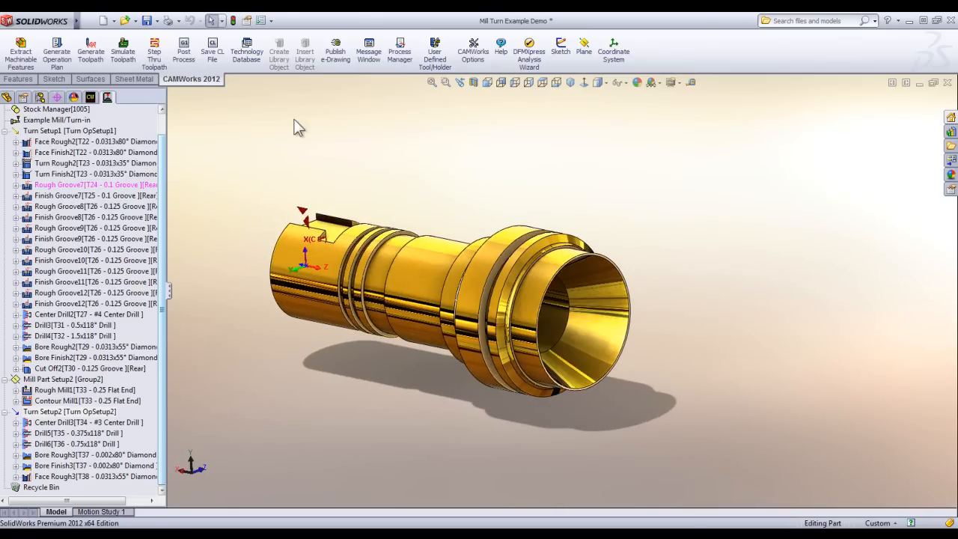
click(88, 20)
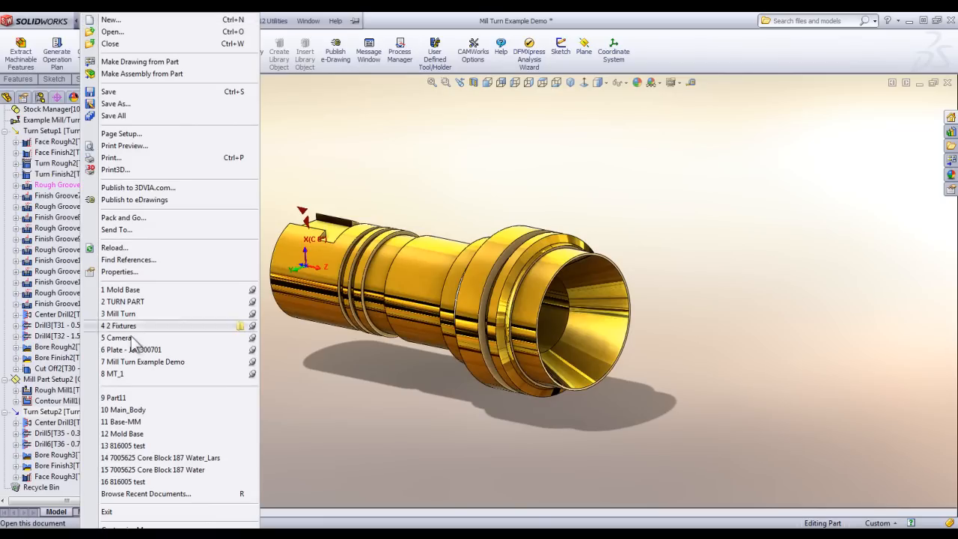
click(125, 374)
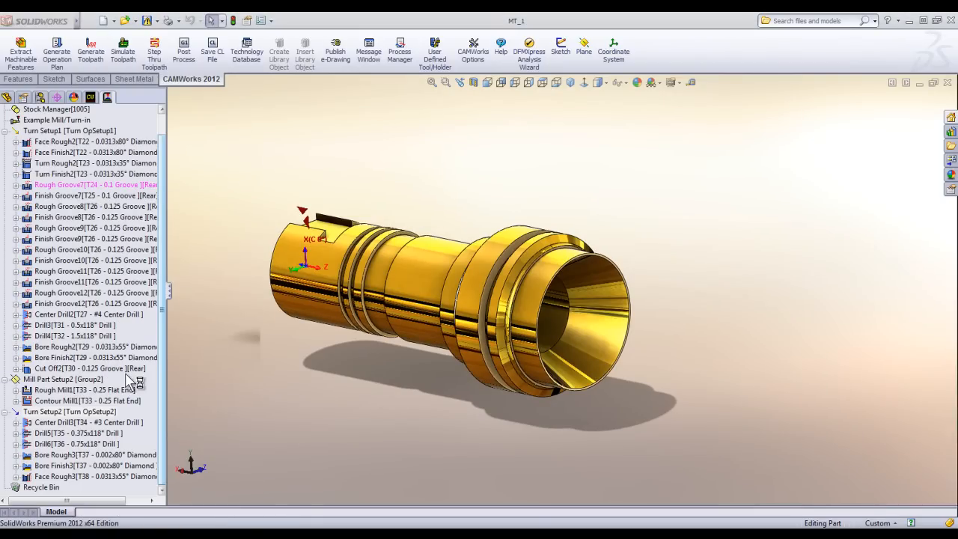
scroll(501, 195, down, 1)
mouse_move(601, 259)
middle_down()
mouse_move(584, 257)
mouse_move(601, 257)
middle_up()
scroll(658, 264, down, 2)
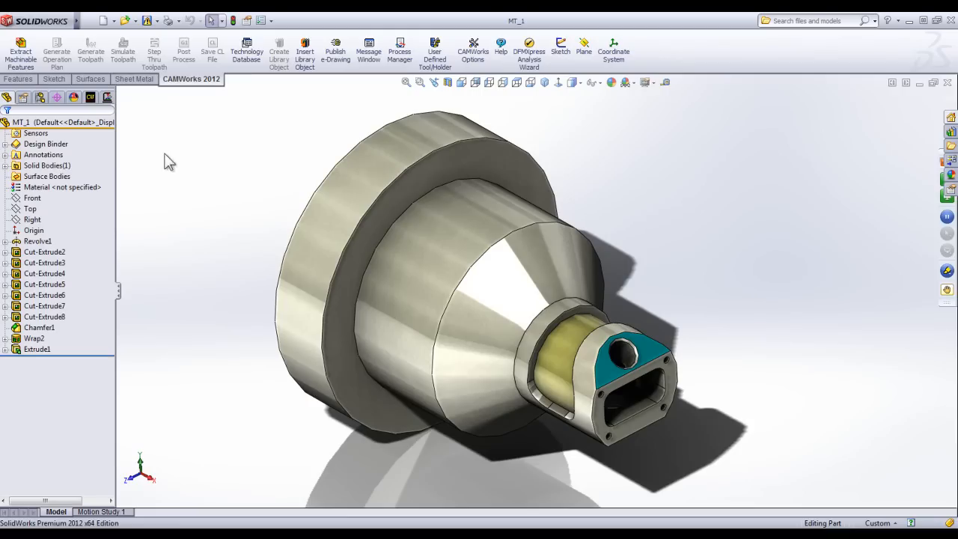
Change the machine of MT_1 to the Okuma LB3000EX mill-turn in the CAMWorks feature tree.
drag(116, 138, 130, 130)
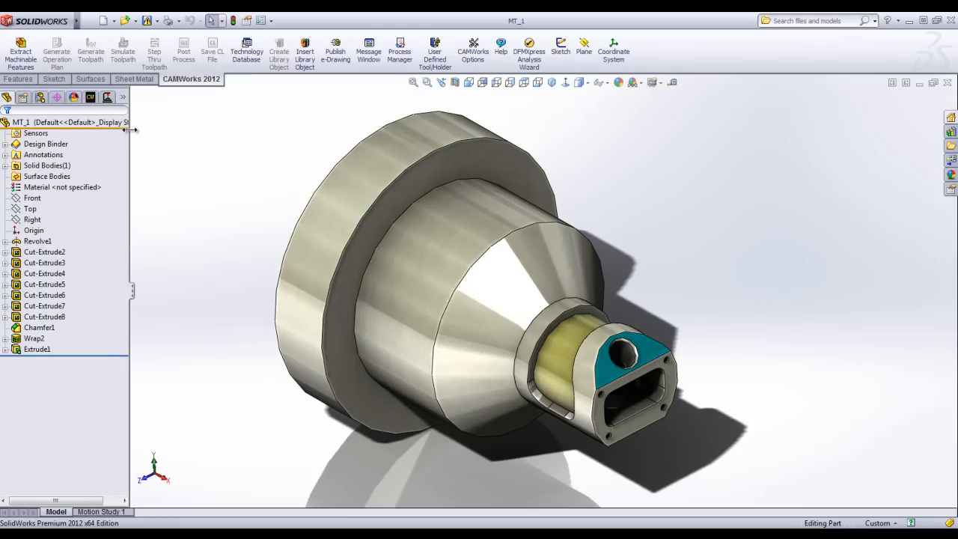
click(93, 98)
middle_drag(278, 282, 298, 270)
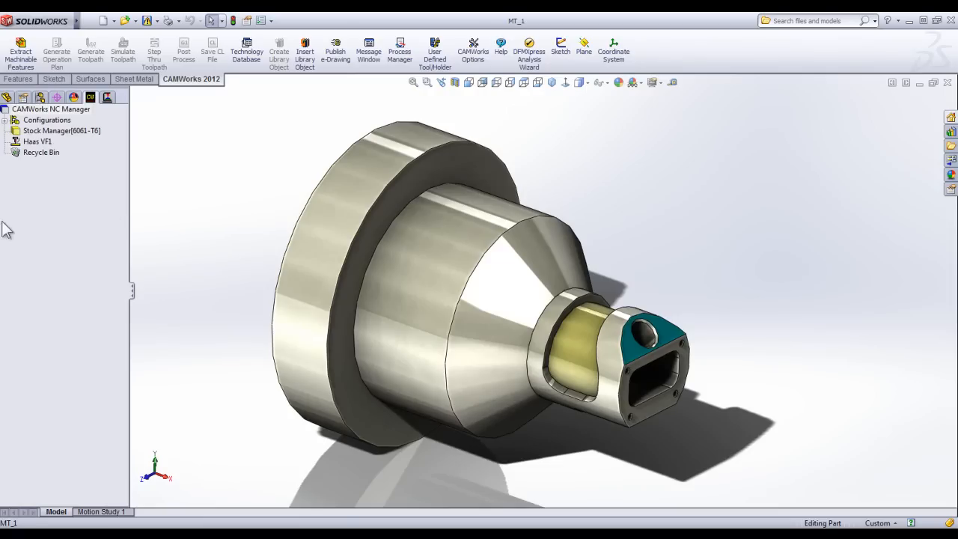
double_click(31, 141)
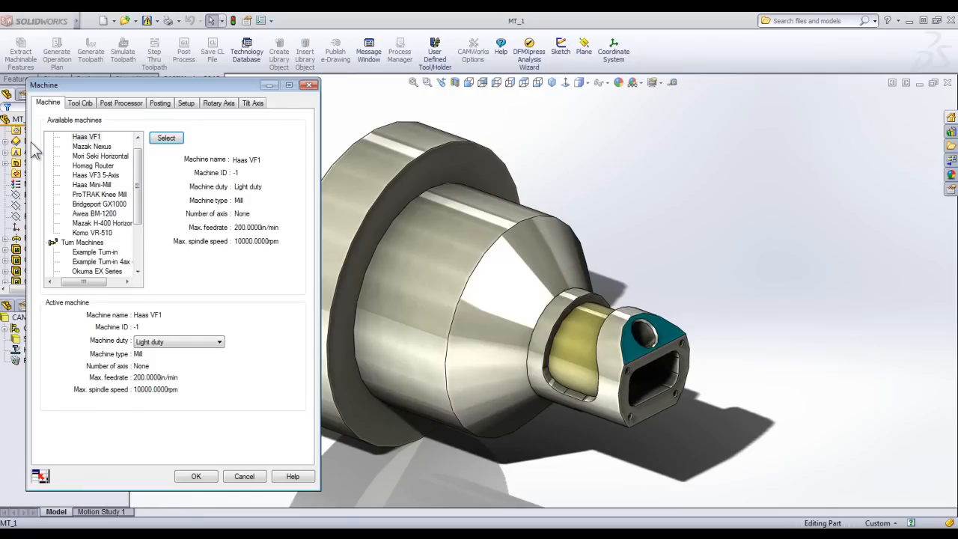
drag(139, 179, 146, 236)
click(98, 252)
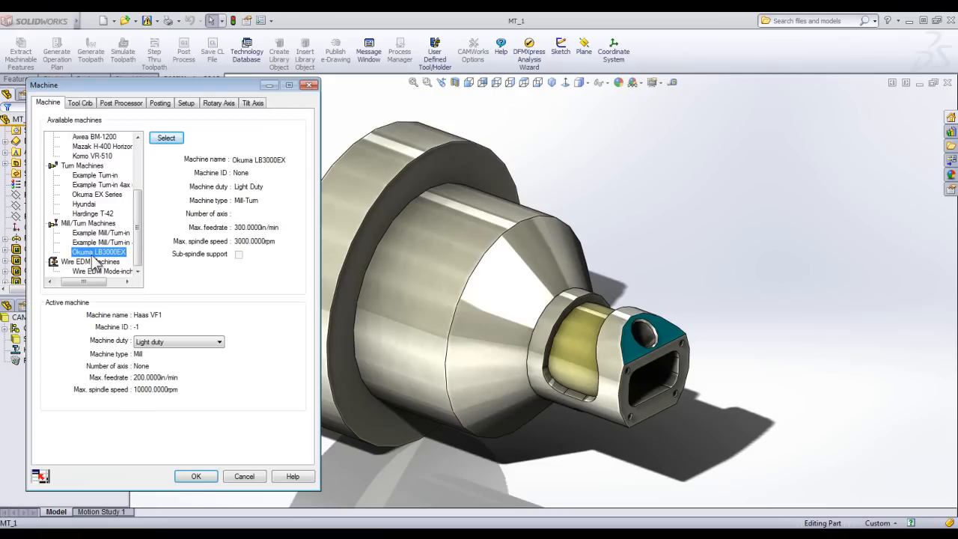
click(166, 138)
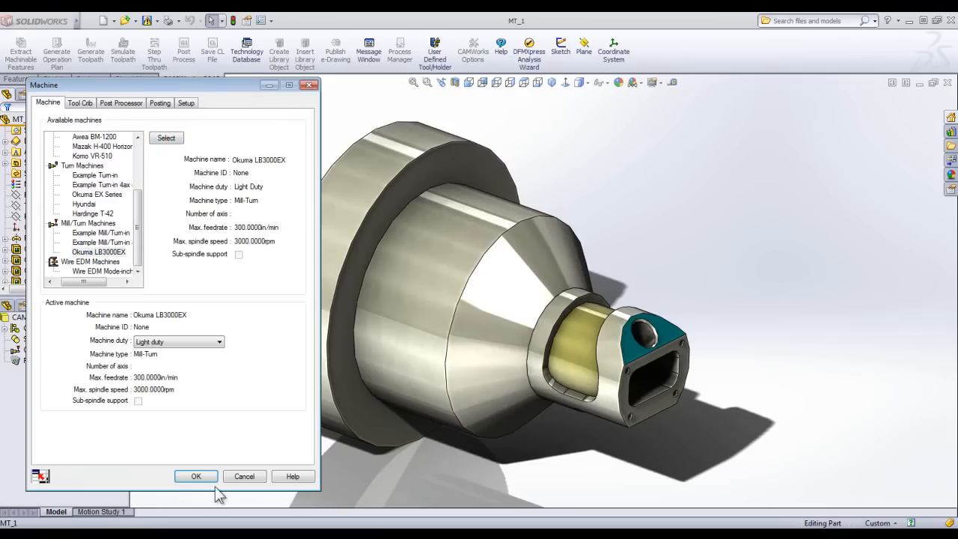
click(196, 477)
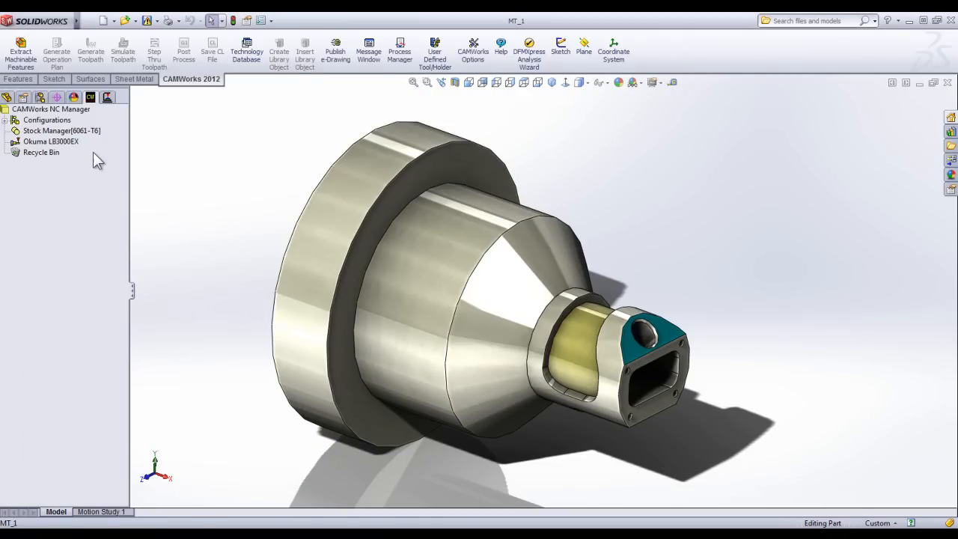
Insert a turn setup under the stock with the default, non-reversed setup direction.
right_click(81, 129)
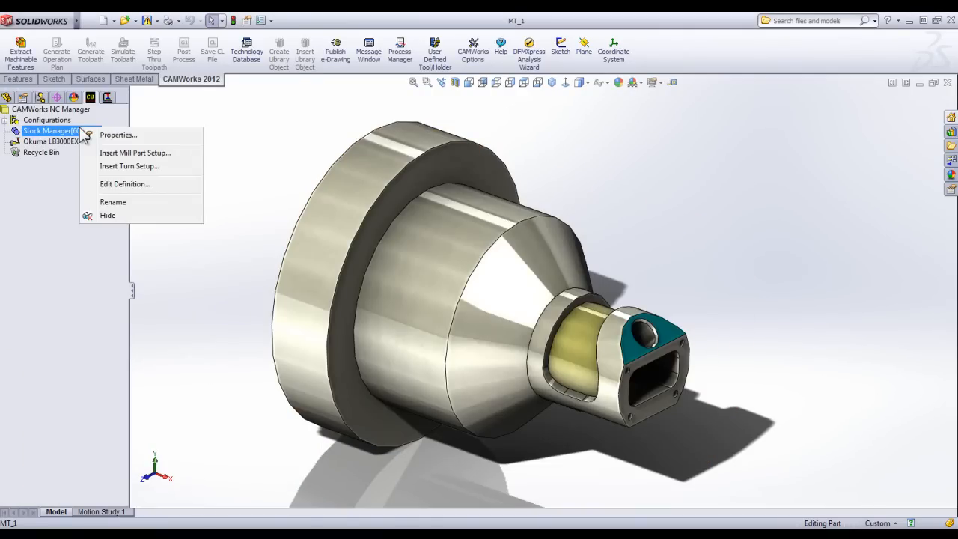
click(135, 165)
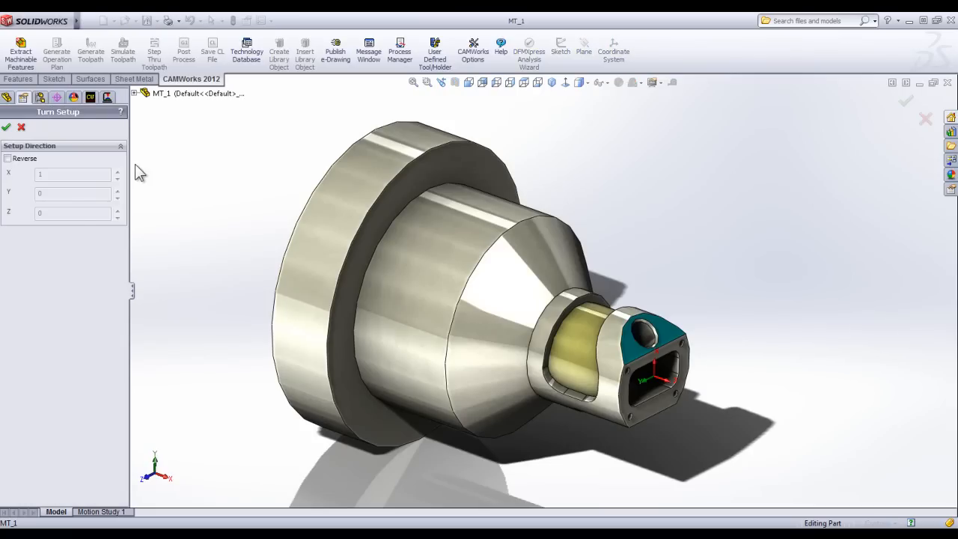
click(6, 126)
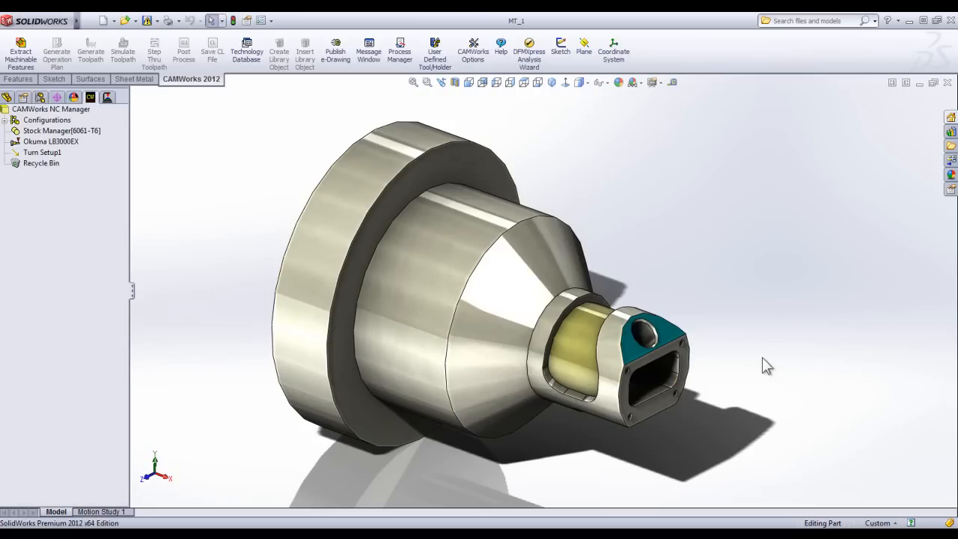
Start an OD turn feature with the Coarse strategy in Turn Setup1 and window-select all of Sketch1's segments in the front view.
right_click(38, 153)
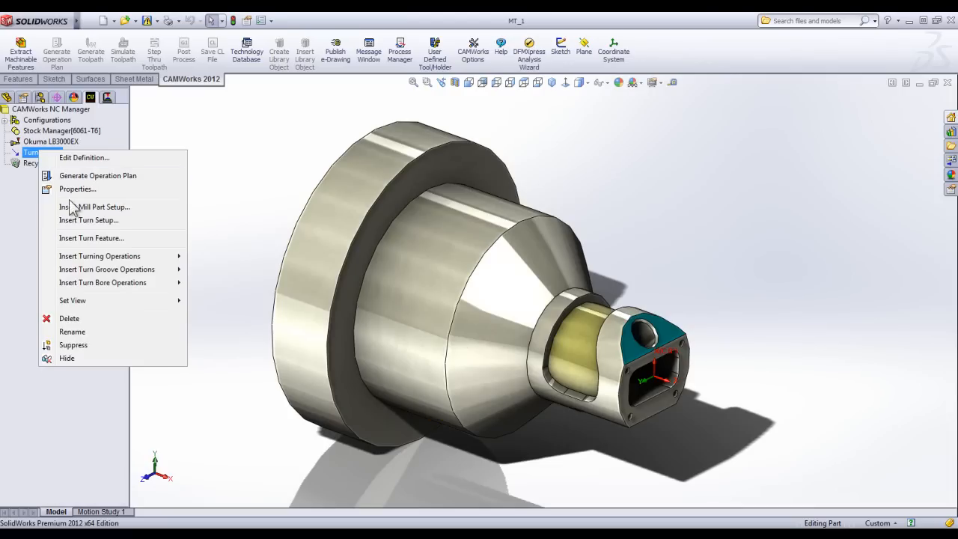
click(83, 238)
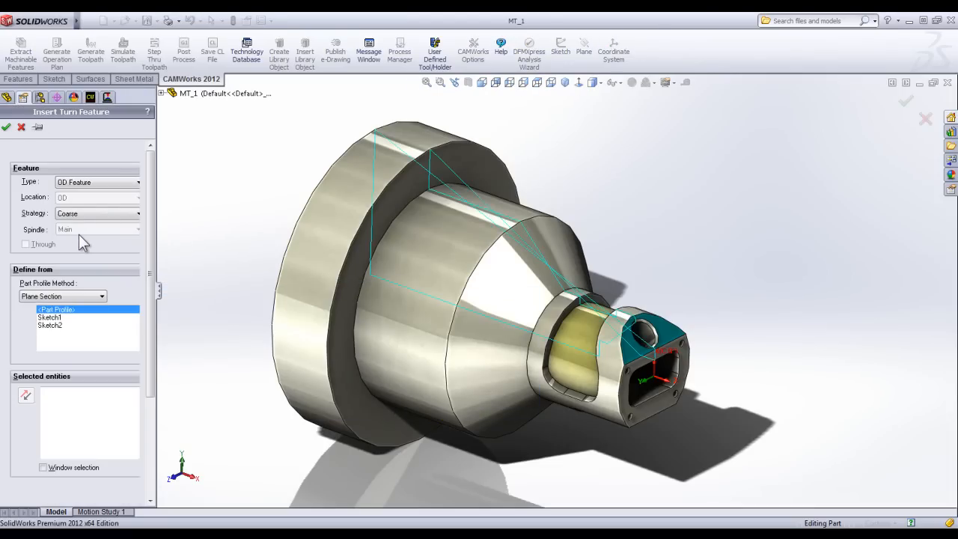
click(50, 318)
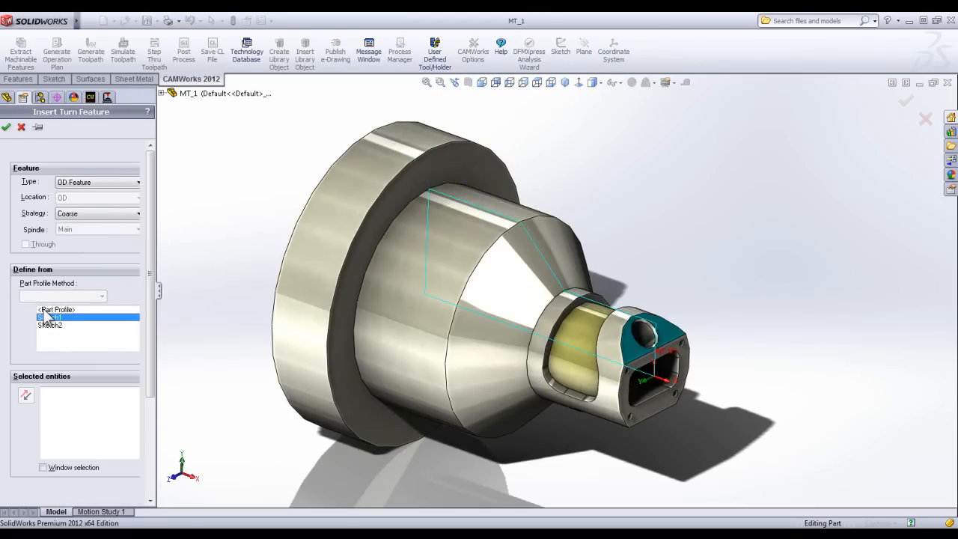
middle_drag(439, 402, 441, 366)
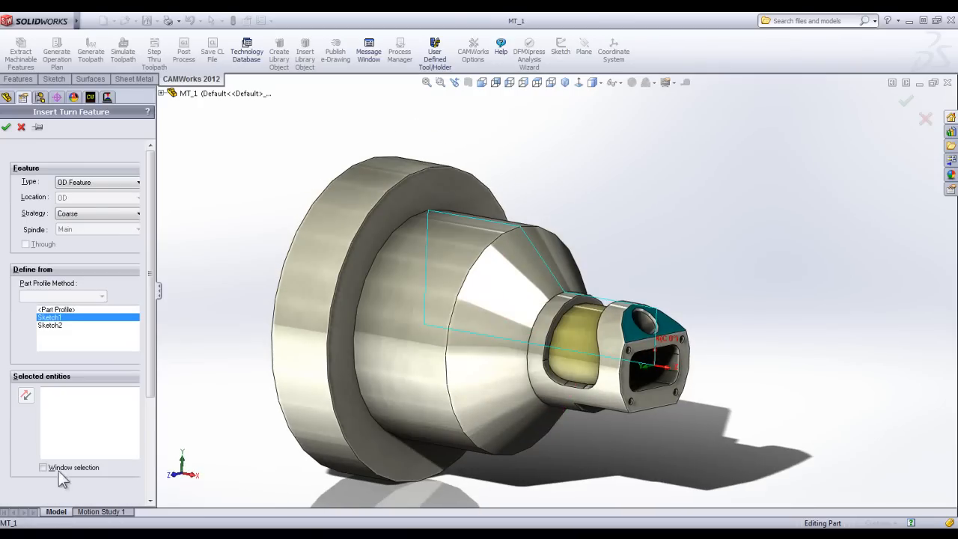
click(483, 83)
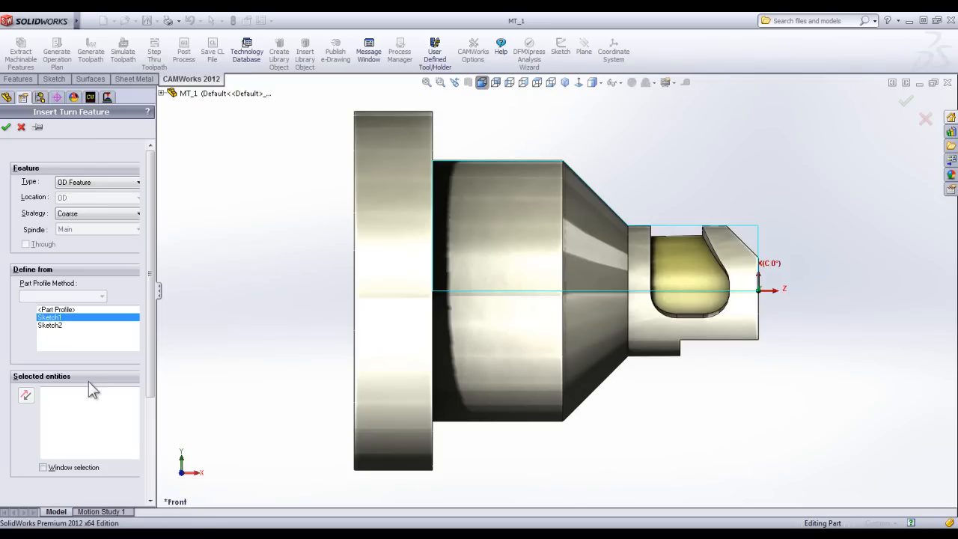
click(58, 465)
drag(824, 301, 397, 95)
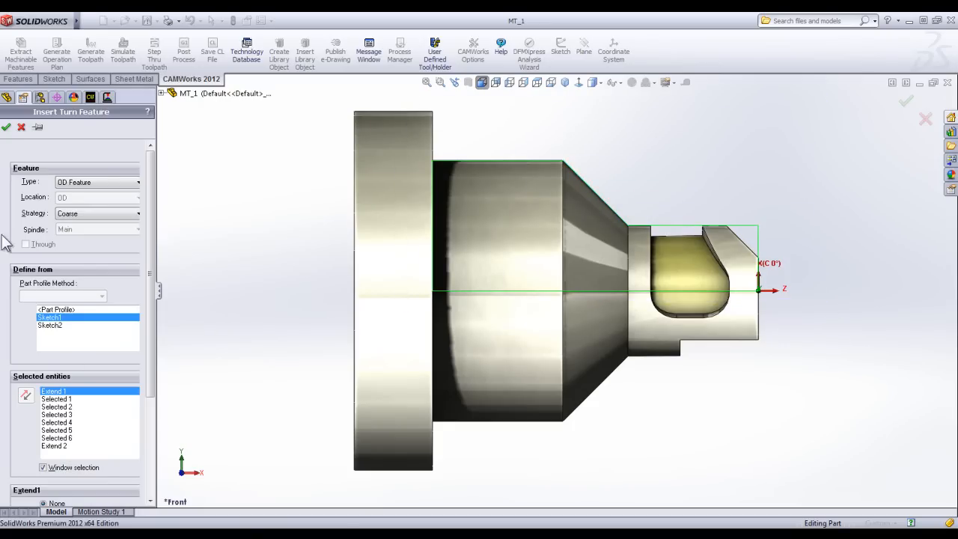
Exclude the centerline segment, Selected 6, from the OD feature's selected entities and create the feature.
click(6, 127)
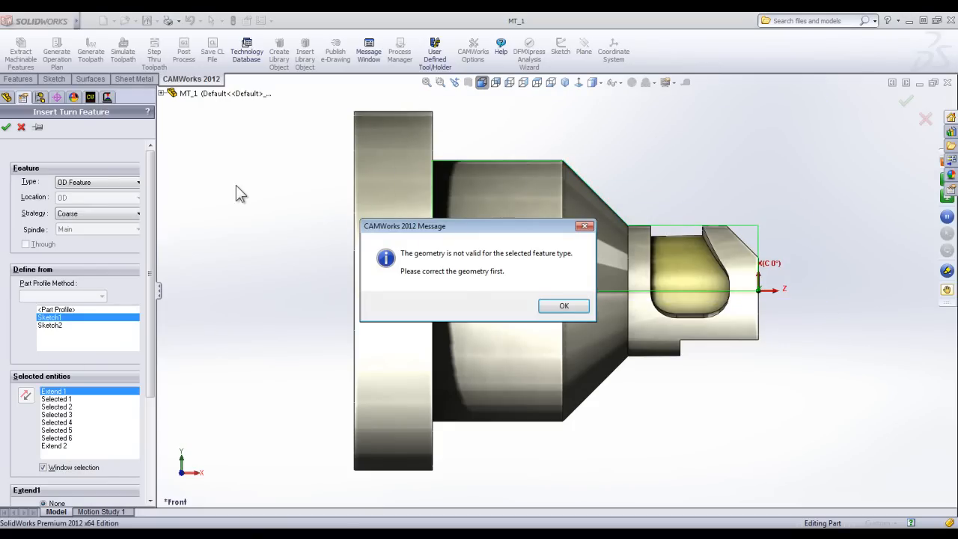
click(560, 309)
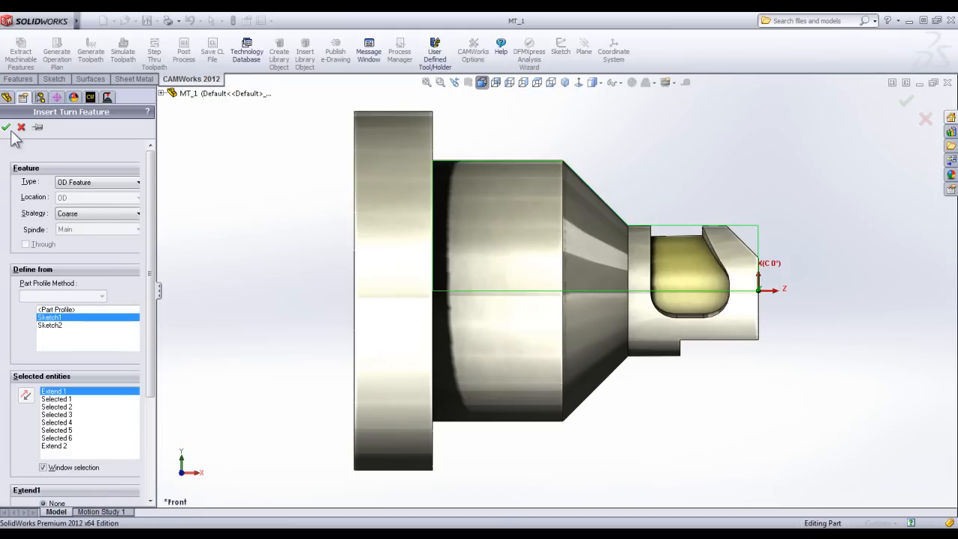
click(7, 127)
click(564, 305)
click(71, 438)
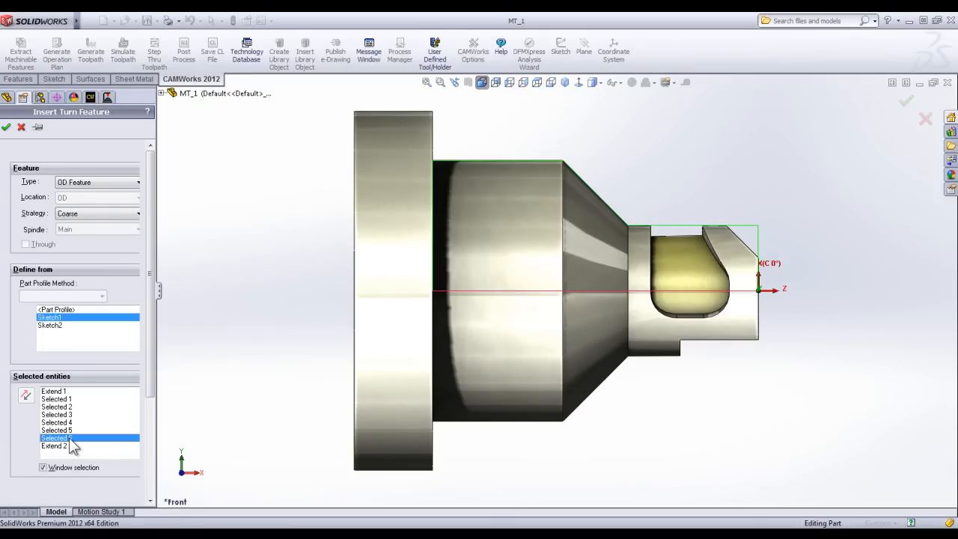
click(6, 127)
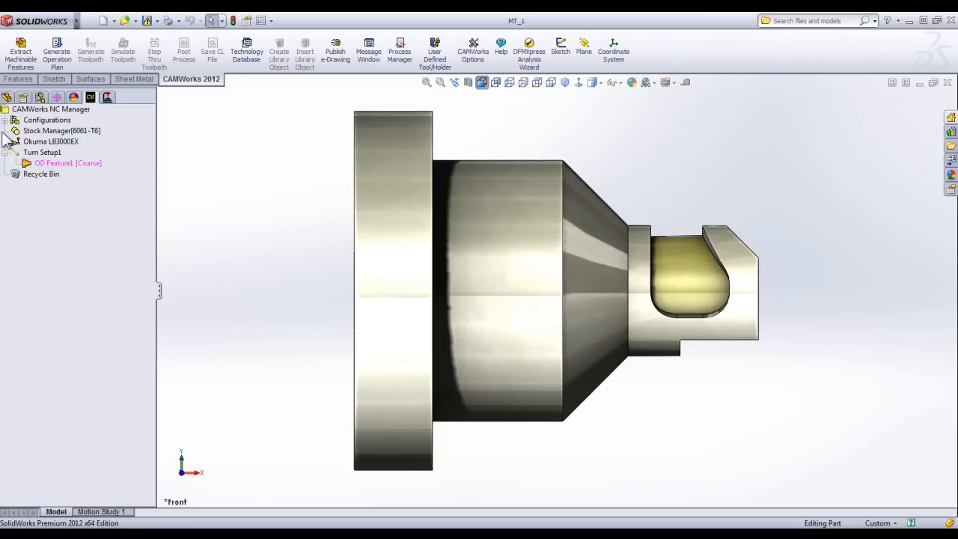
Generate the operation plan for the new OD feature.
right_click(65, 163)
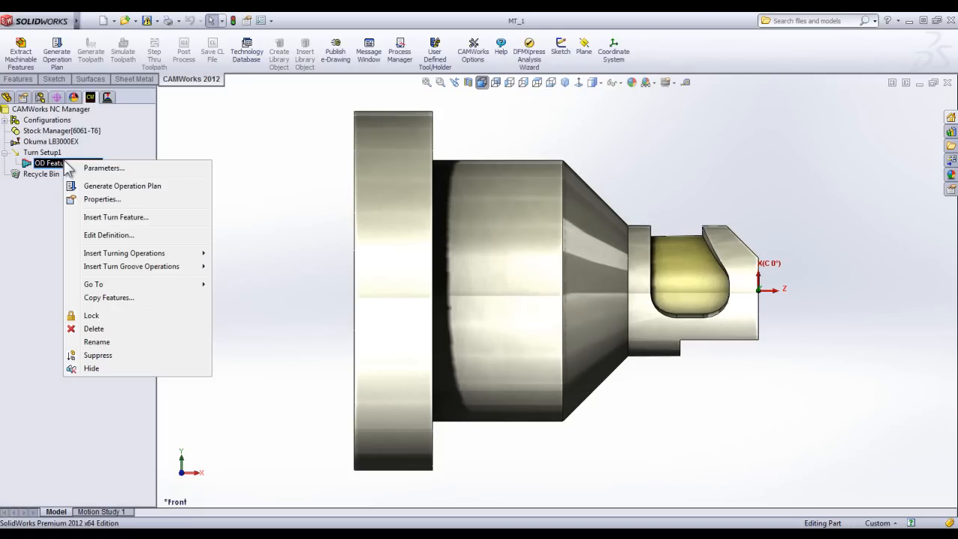
click(110, 188)
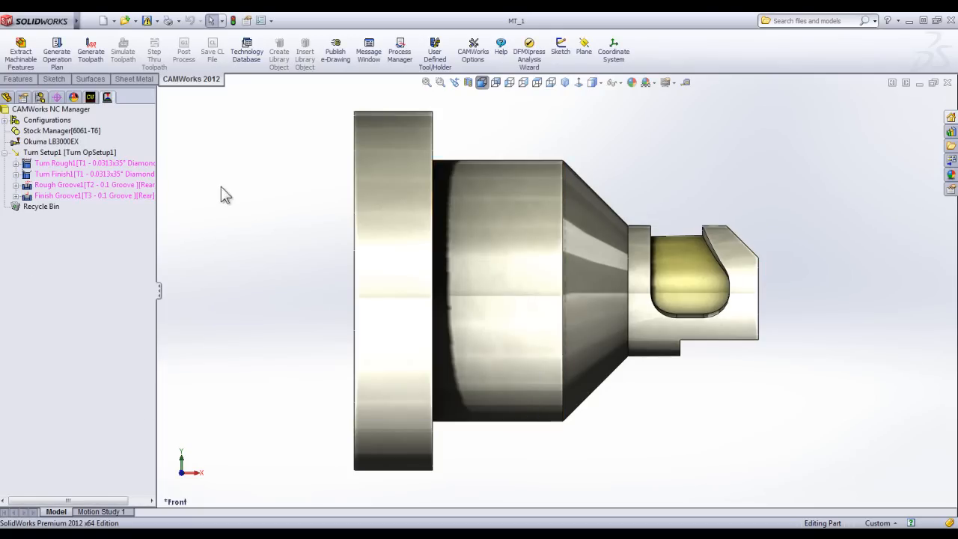
middle_drag(440, 236, 397, 315)
scroll(414, 331, up, 2)
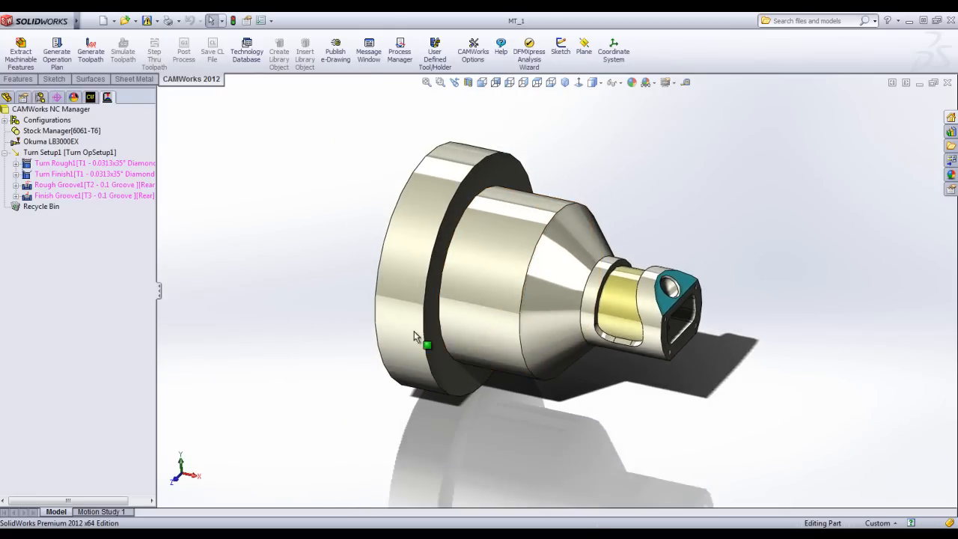
scroll(599, 288, down, 1)
scroll(600, 295, down, 1)
Generate the toolpaths for all Turn Setup1 operations and simulate them.
click(64, 163)
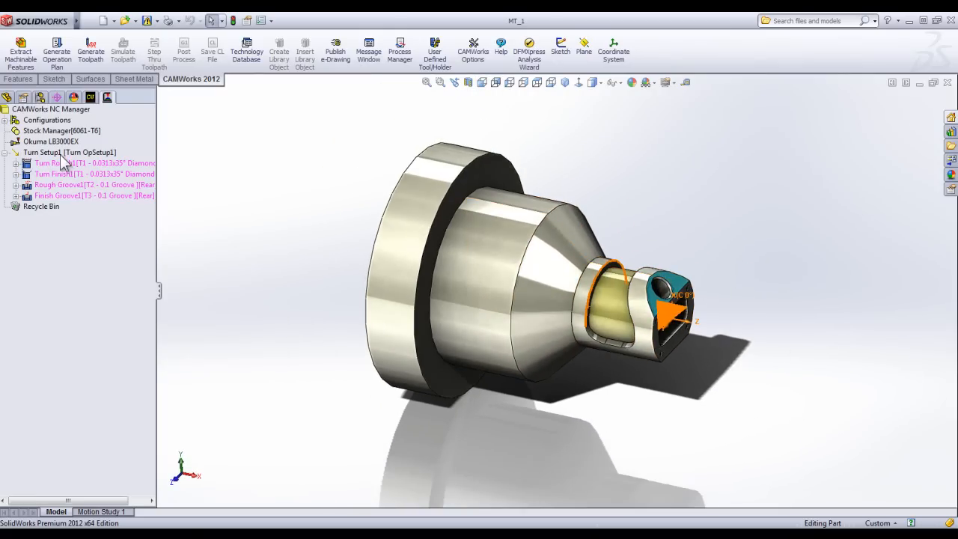
right_click(60, 152)
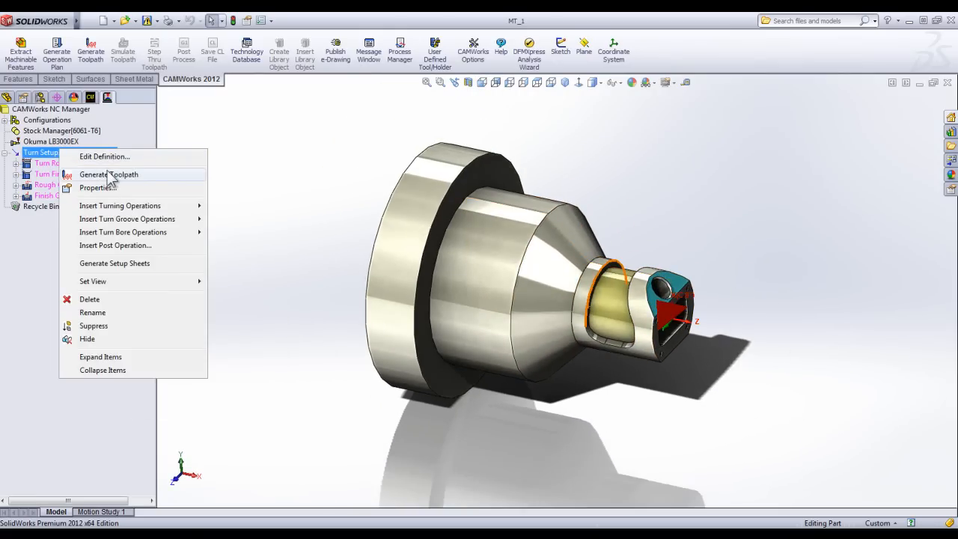
click(109, 174)
scroll(259, 285, down, 2)
scroll(429, 259, up, 1)
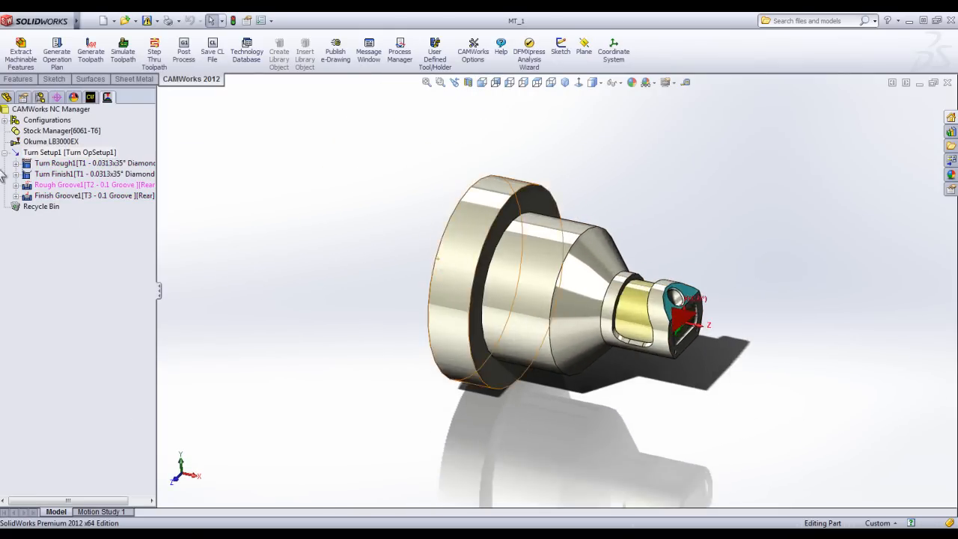
click(122, 51)
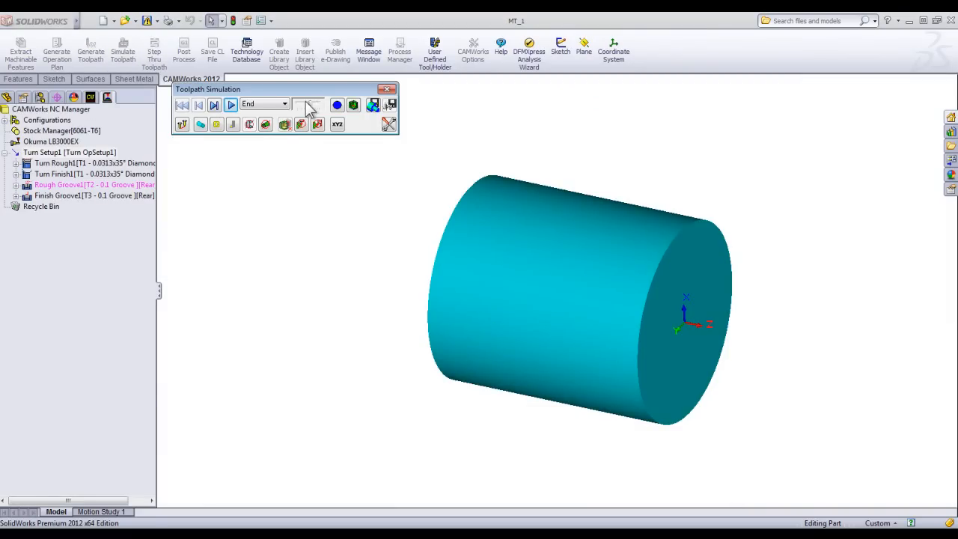
click(231, 104)
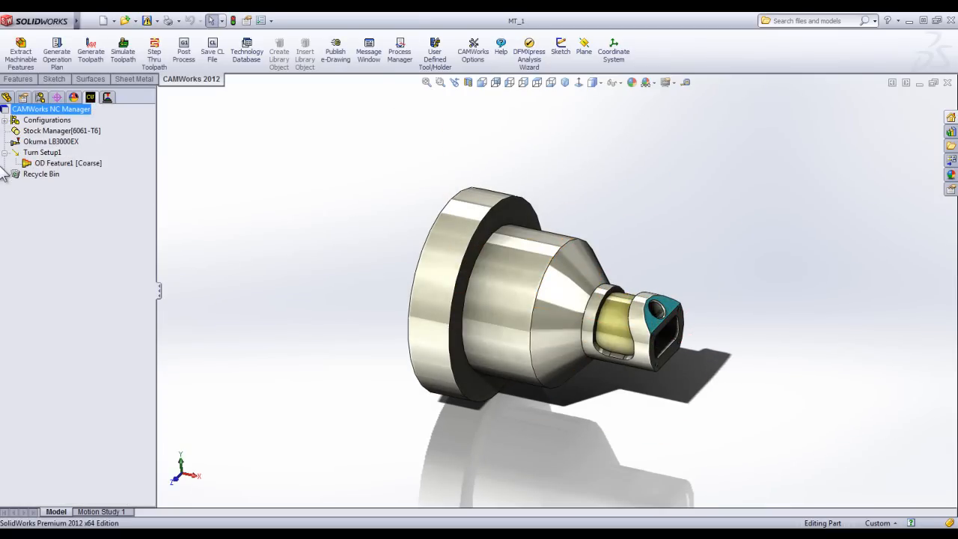
Edit the definition of OD Feature1 and clear all of its selected entities.
right_click(32, 164)
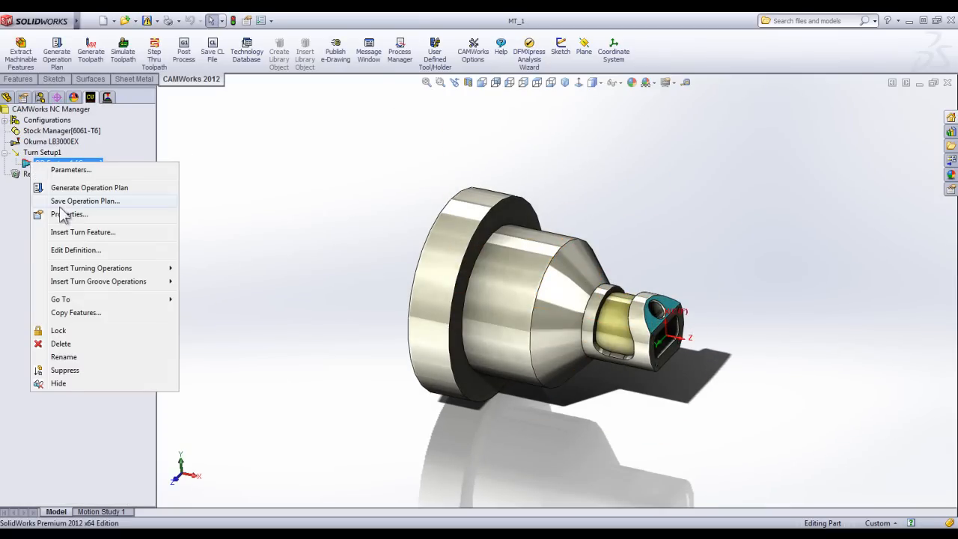
click(75, 250)
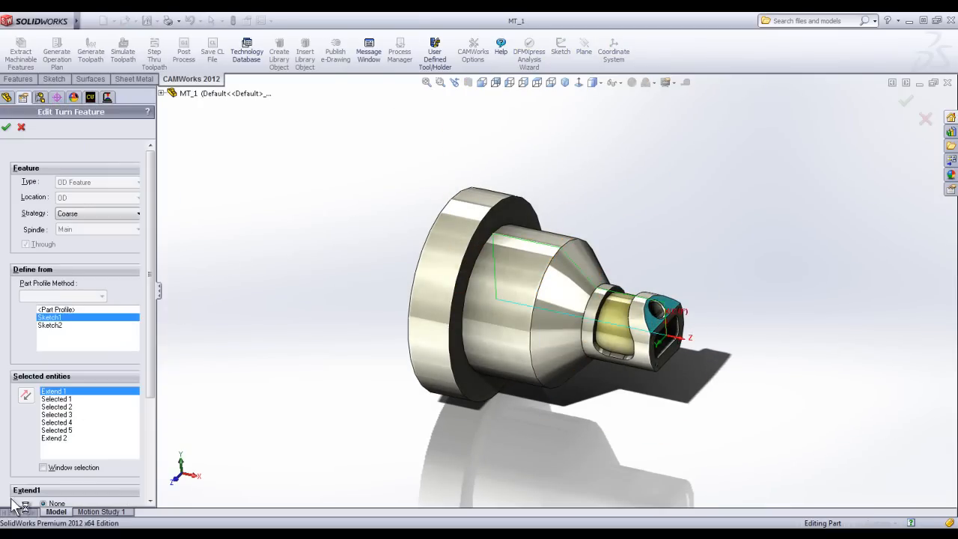
scroll(153, 393, down, 3)
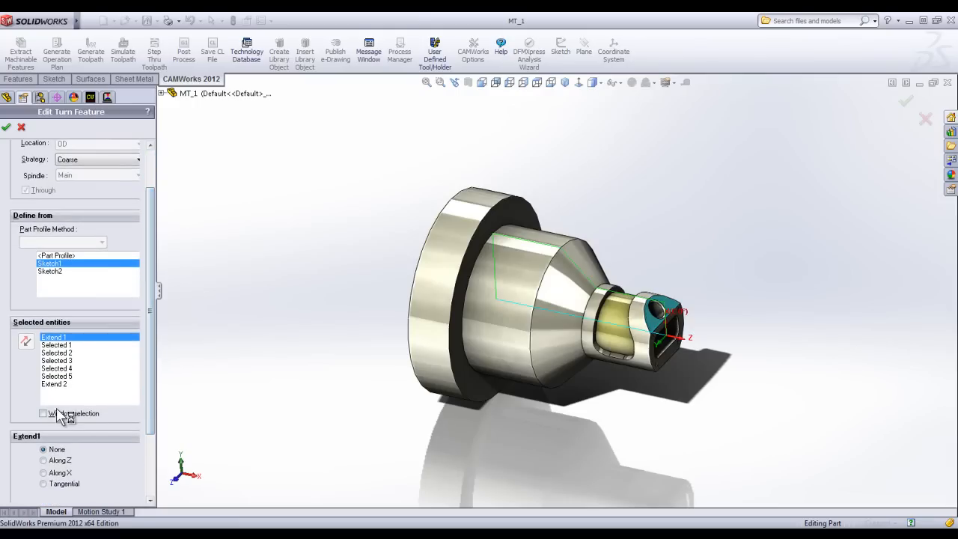
click(58, 384)
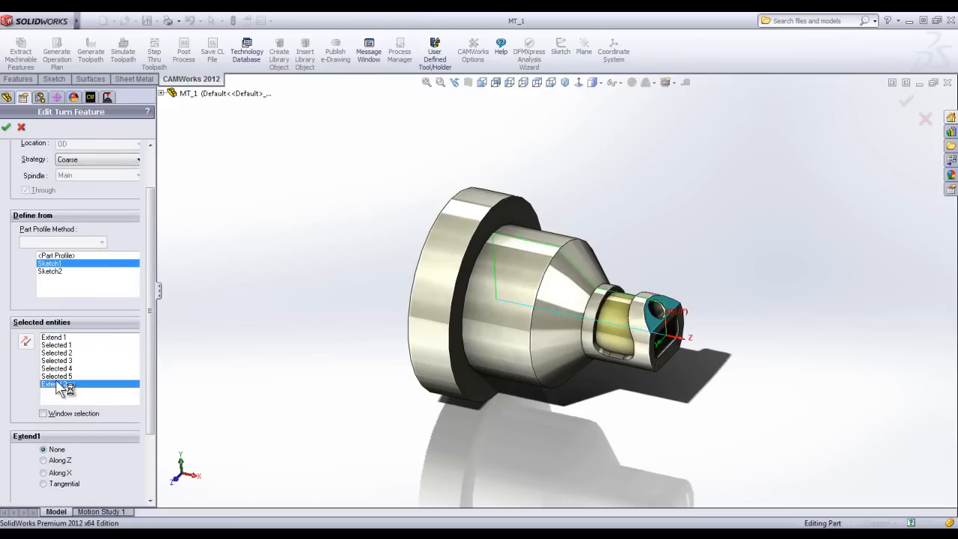
shift+click(52, 338)
key(Delete)
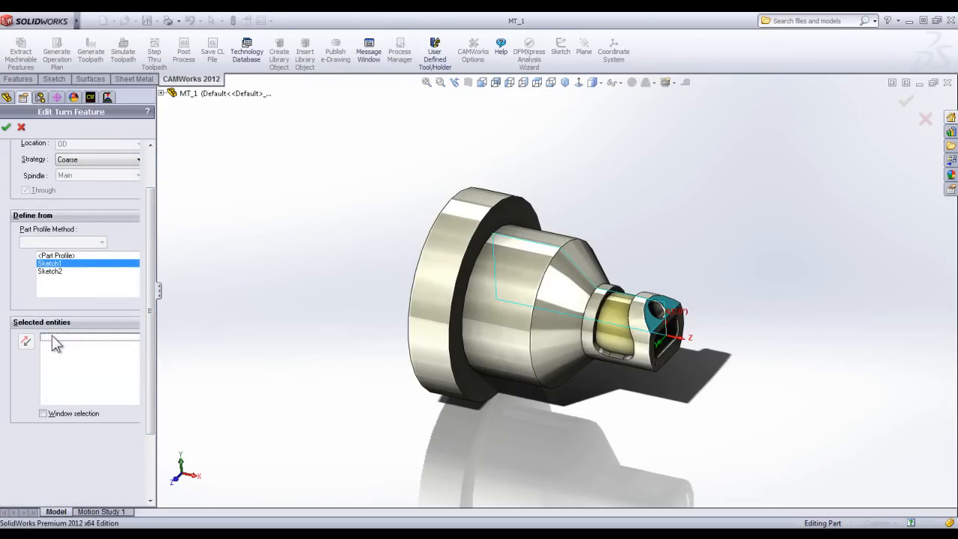
Redefine the OD feature from only Sketch1's neck, taper and large-diameter outer segments, using window selection in the front view.
click(55, 413)
click(483, 82)
drag(761, 240, 474, 111)
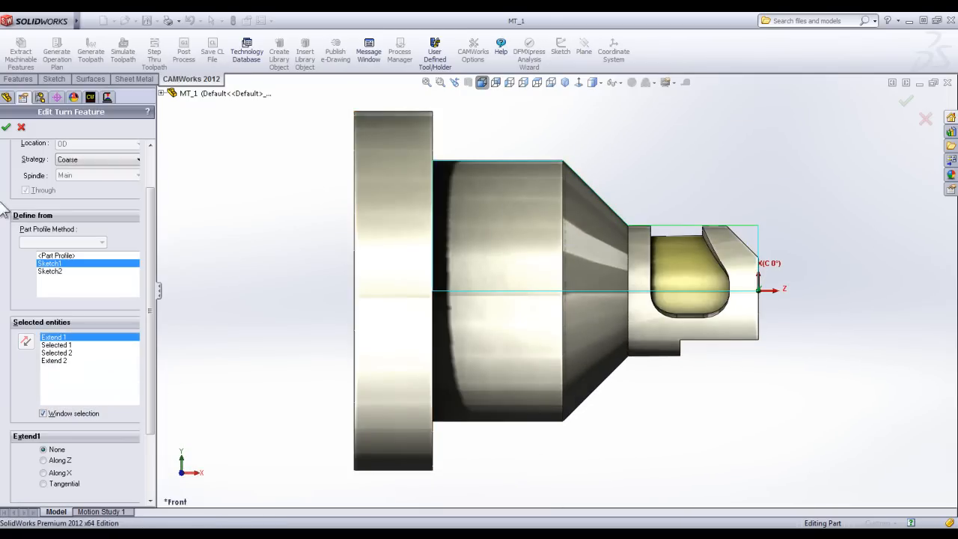
click(539, 162)
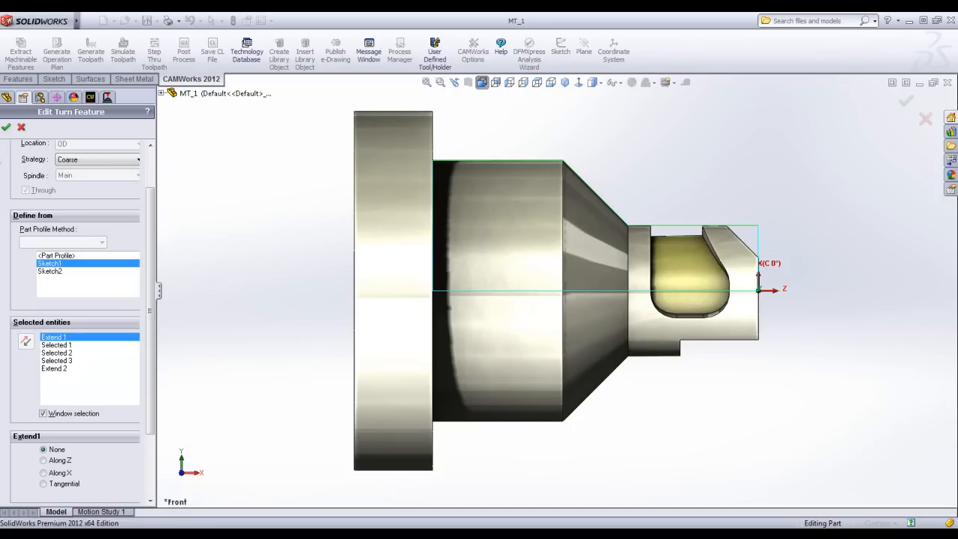
click(6, 127)
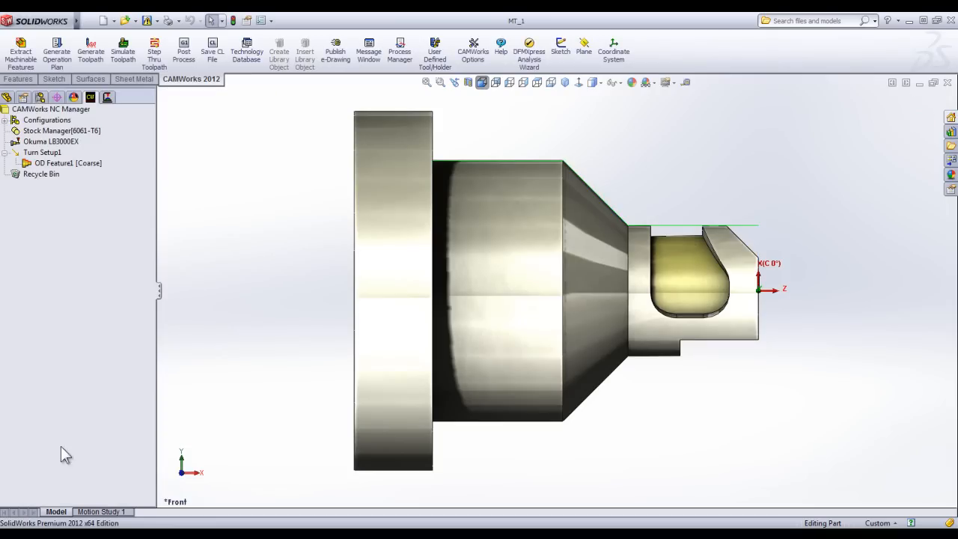
Regenerate all operations for the redefined OD feature instead of updating the existing list.
right_click(44, 162)
click(90, 187)
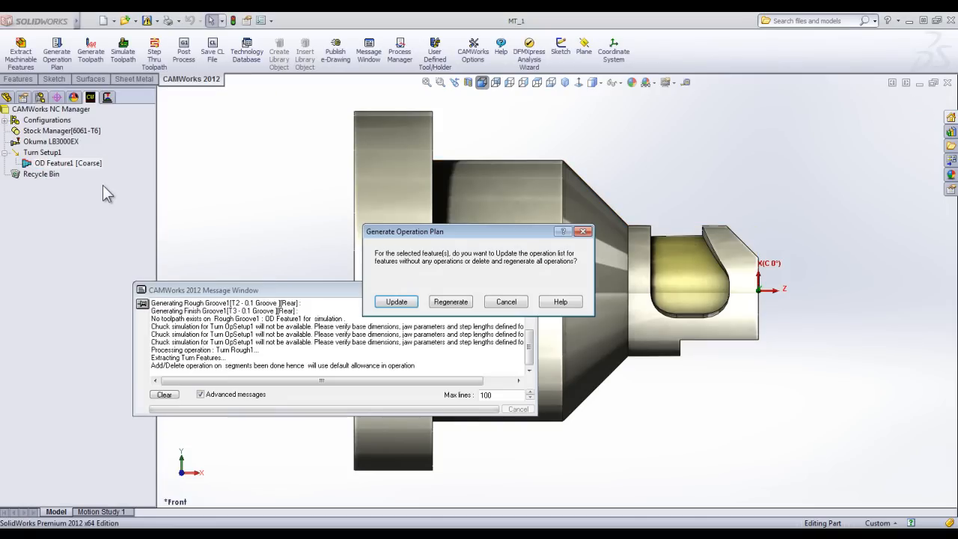
click(451, 301)
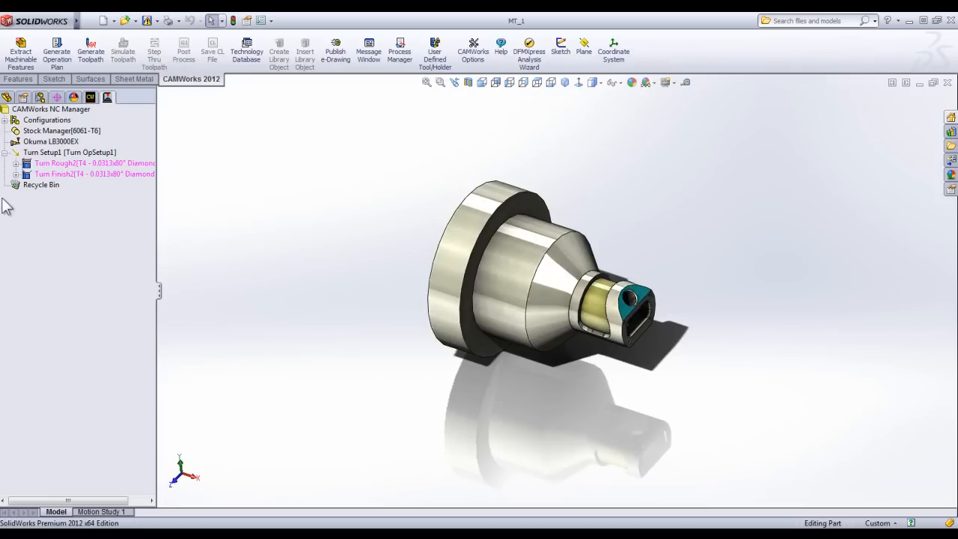
Generate the toolpaths for Turn Setup1's regenerated rough and finish turning operations and run the toolpath simulation.
right_click(75, 152)
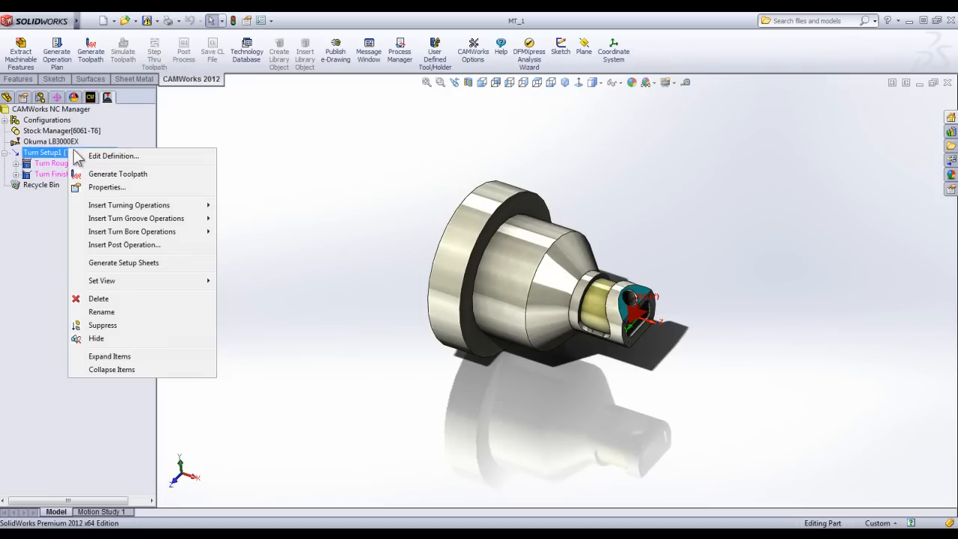
click(128, 173)
click(123, 51)
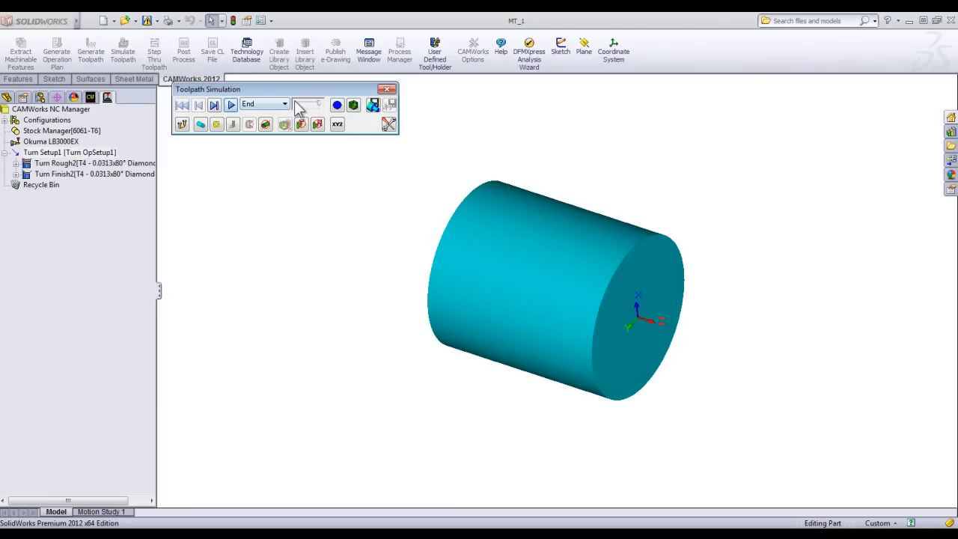
click(231, 104)
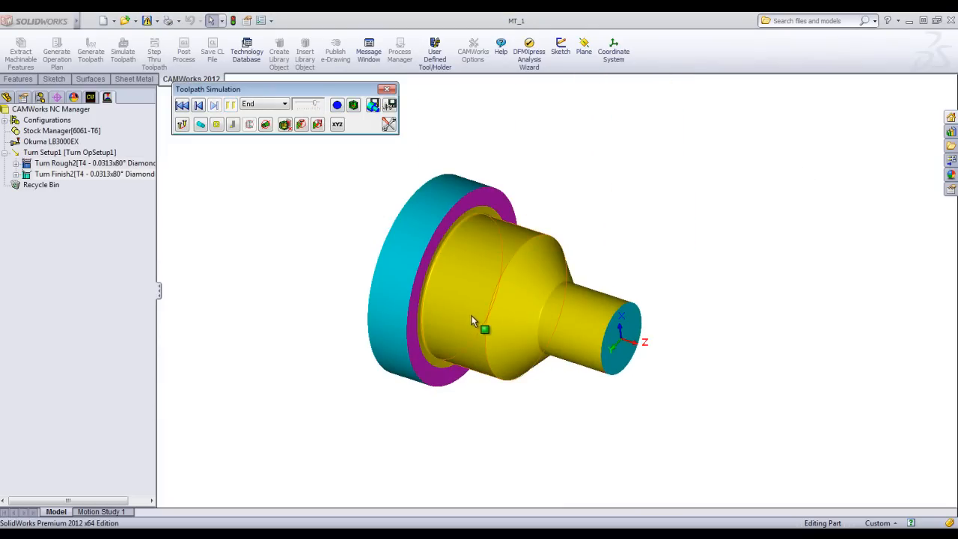
Close the toolpath simulation and set Turn Setup1's chuck configuration to 4in_1Step_Chuck.
click(387, 89)
double_click(82, 152)
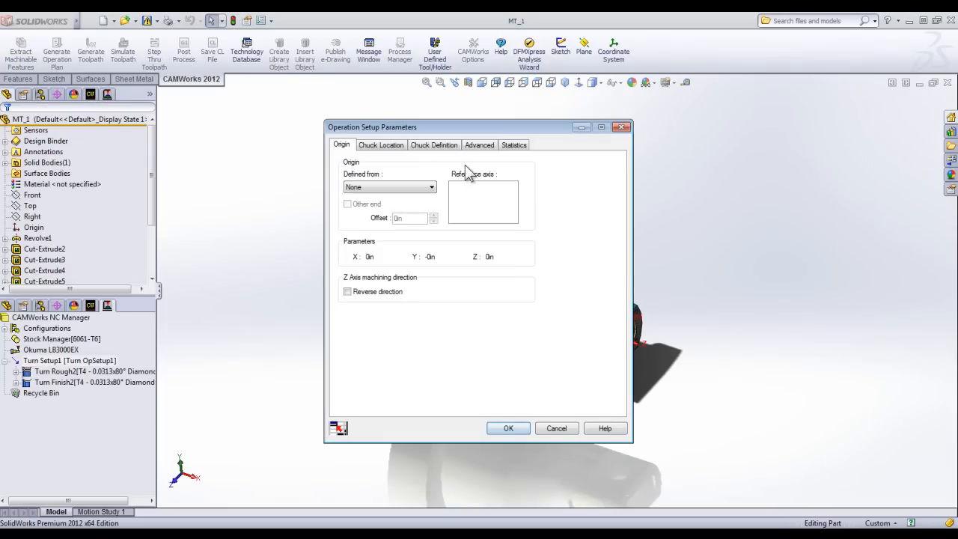
click(435, 144)
click(470, 177)
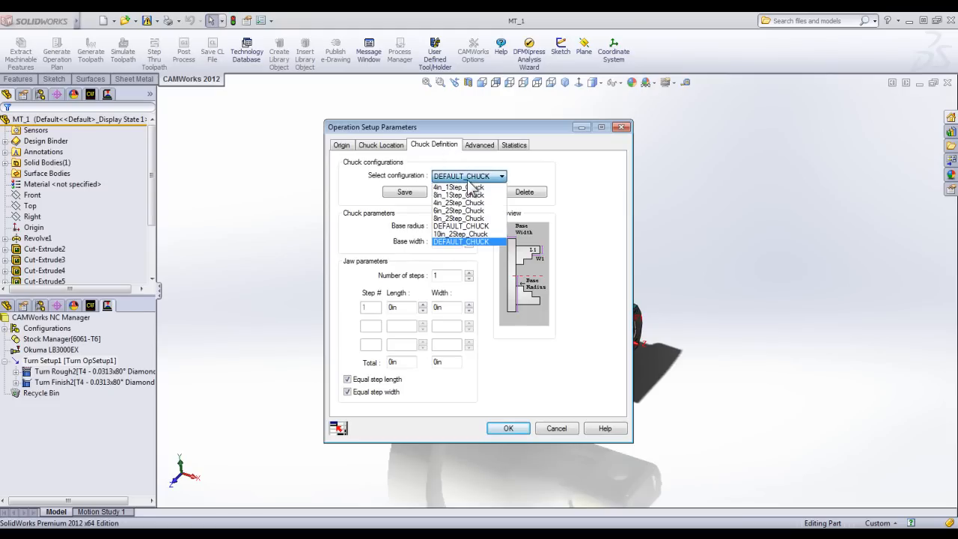
click(464, 187)
Define the chuck location with OD clamping on the large flange's outer cylindrical face and accept the setup parameters.
drag(417, 132, 702, 111)
click(674, 127)
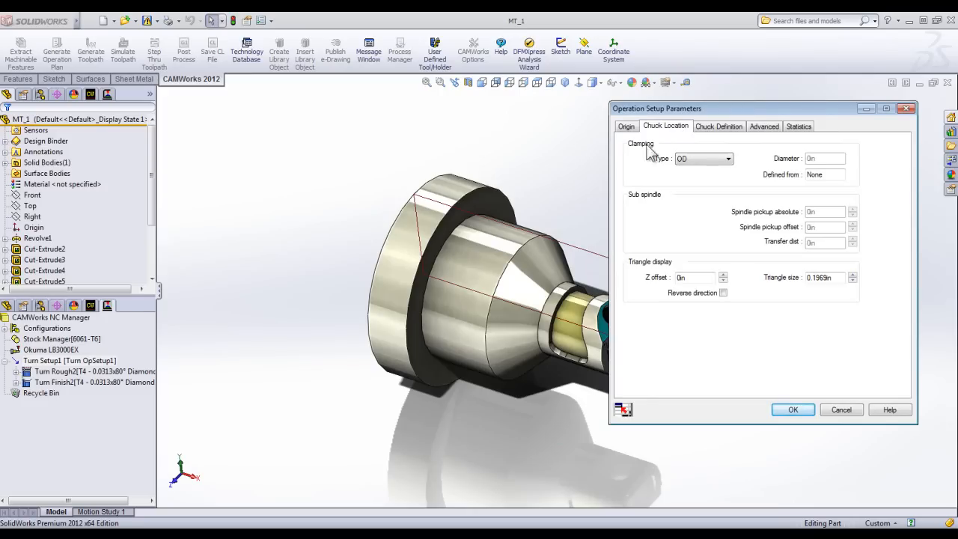
click(426, 207)
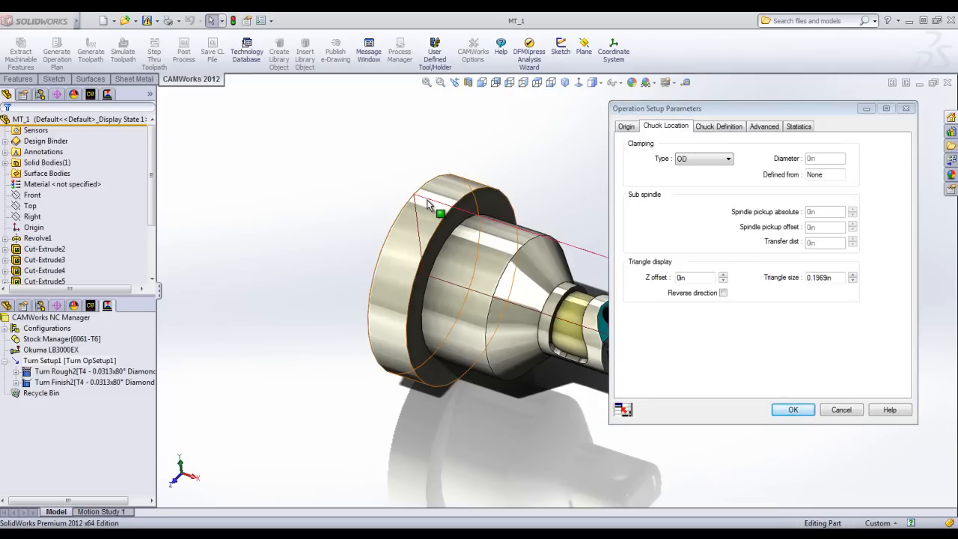
click(416, 208)
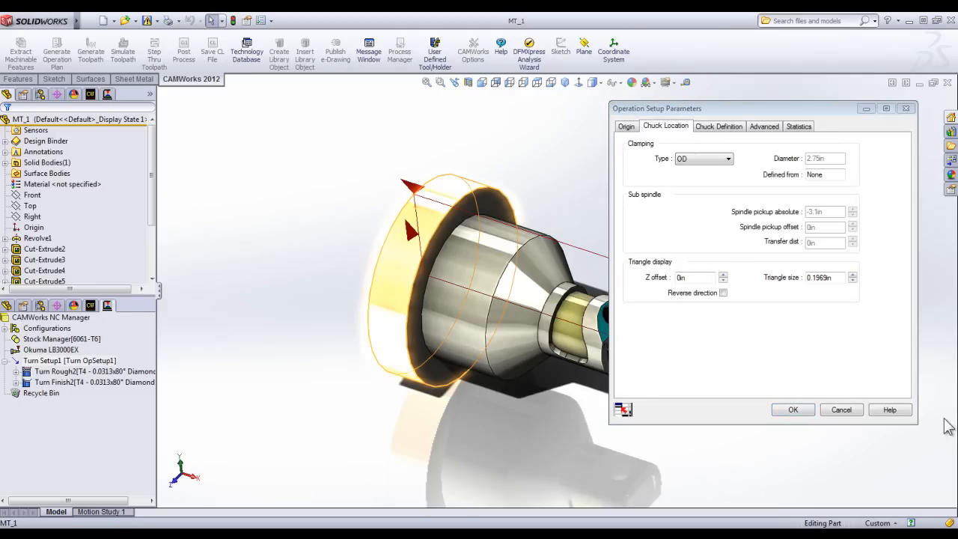
click(793, 411)
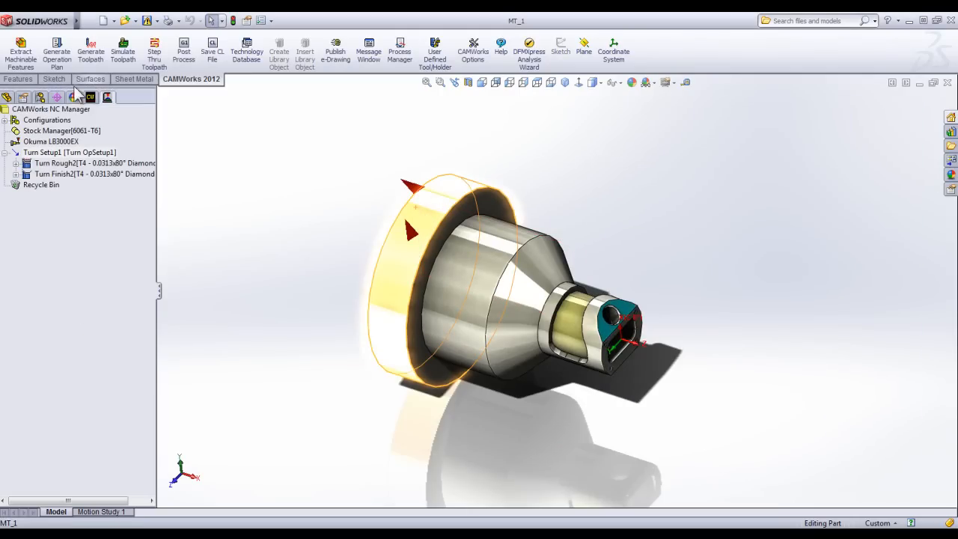
Simulate the turning toolpaths through to the end with the chuck in place, and exit the simulation.
click(123, 48)
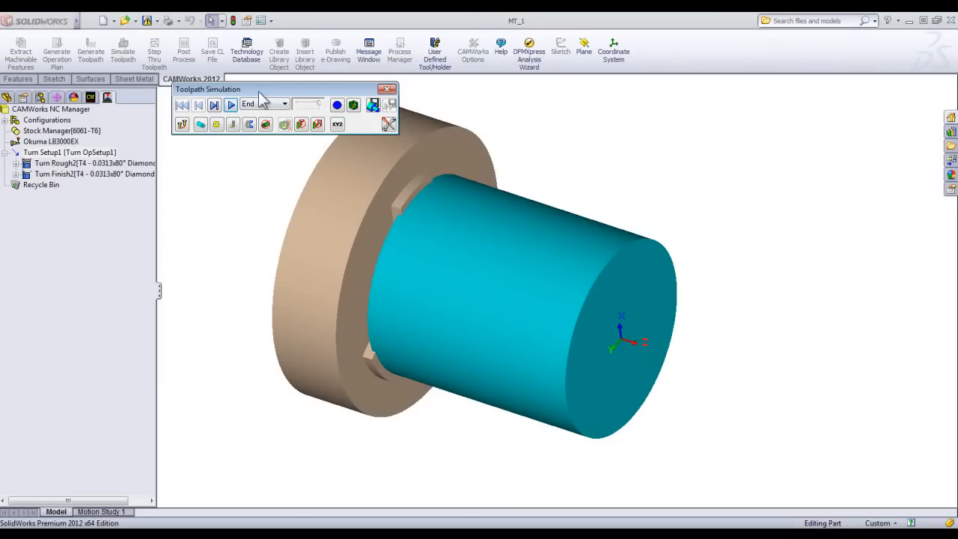
click(231, 105)
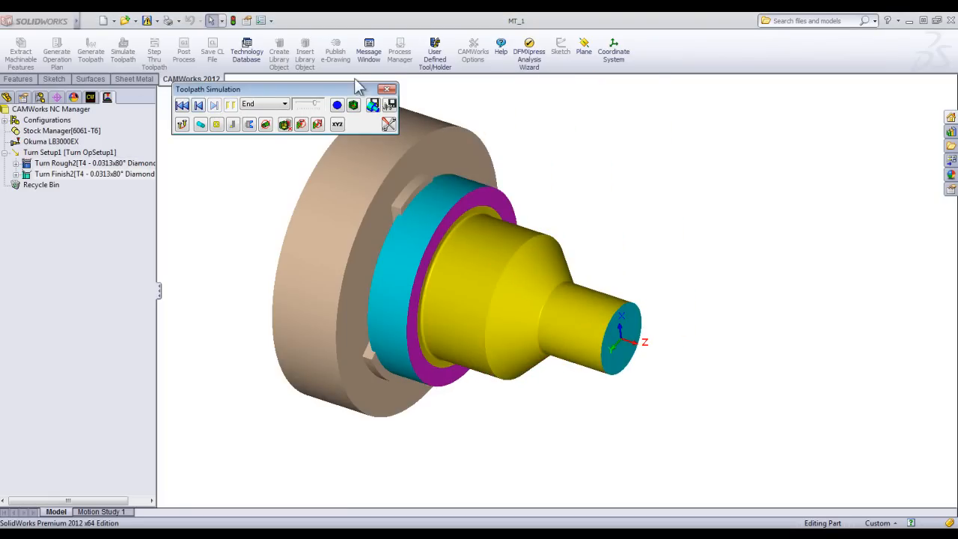
click(387, 89)
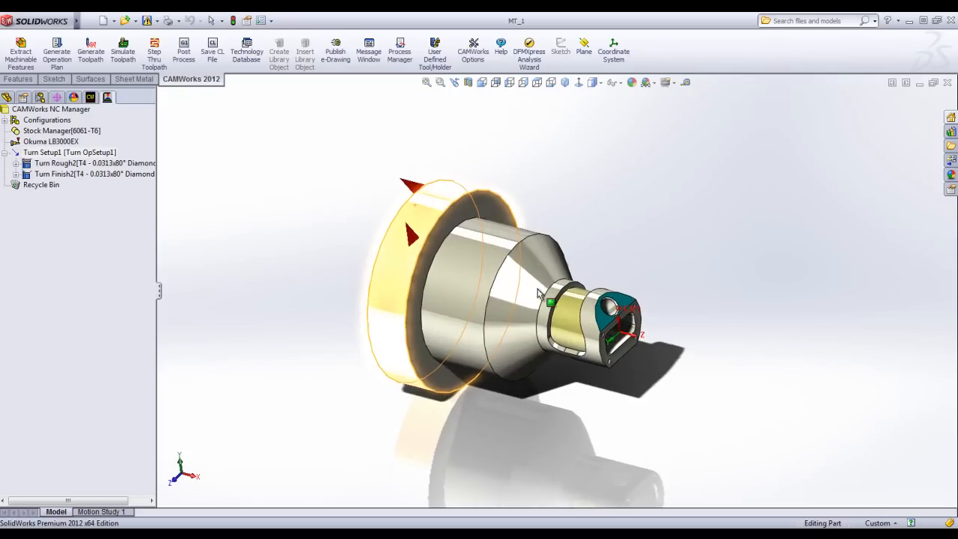
Insert a mill part setup from the stock, oriented to the angled flat face with the hole on the part's nose.
scroll(728, 335, down, 3)
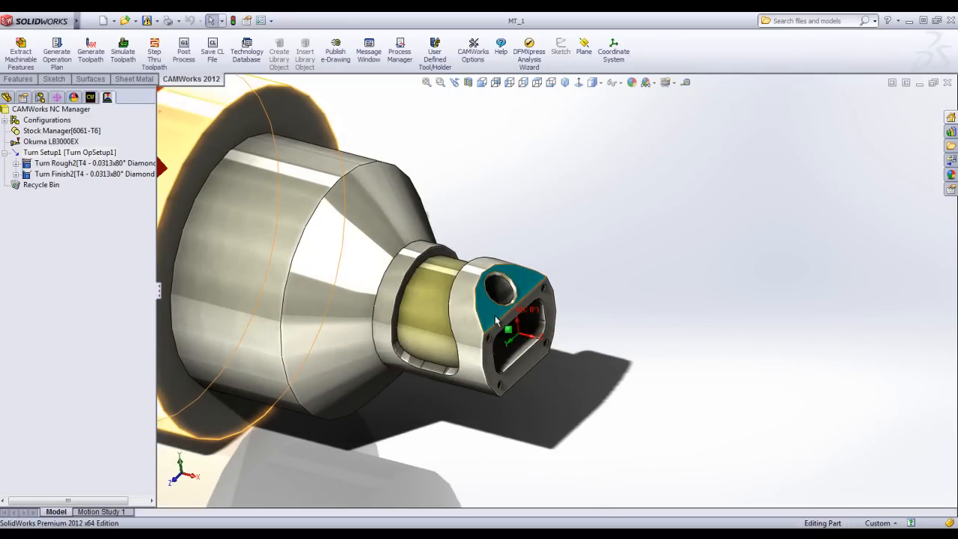
scroll(495, 320, up, 3)
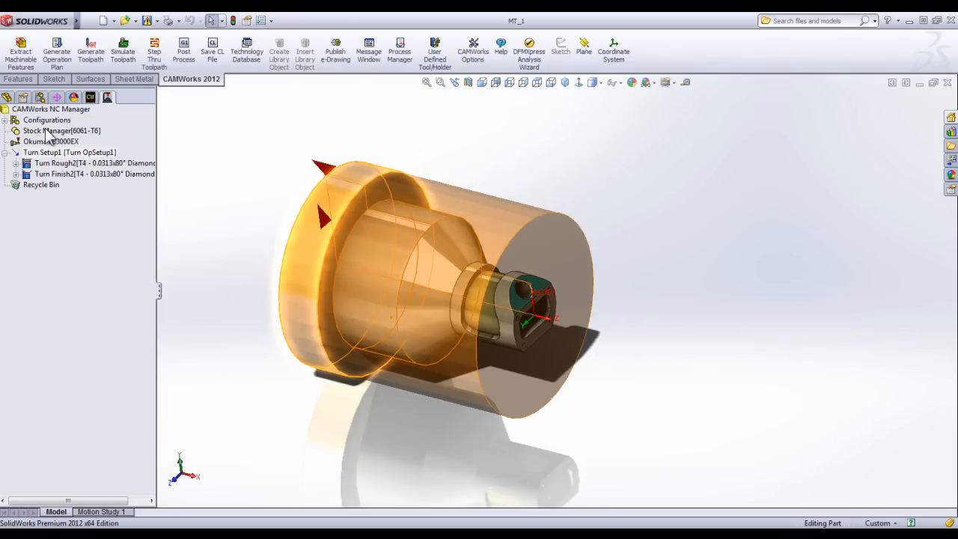
click(90, 96)
right_click(41, 133)
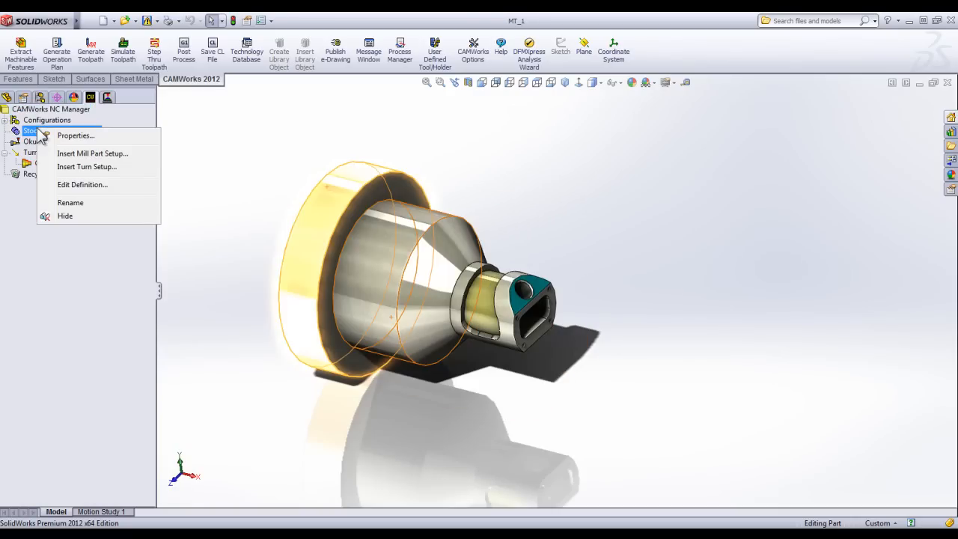
click(92, 154)
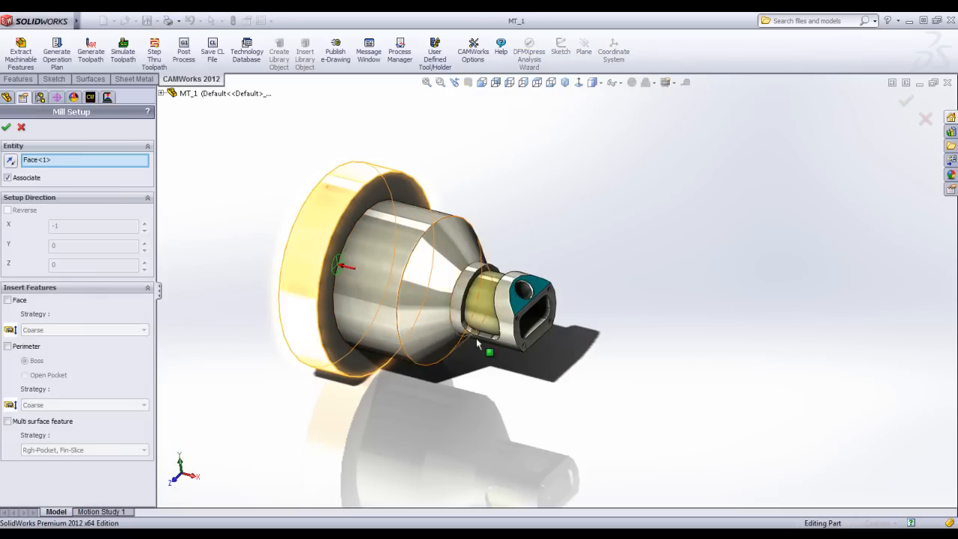
click(519, 302)
scroll(554, 315, down, 5)
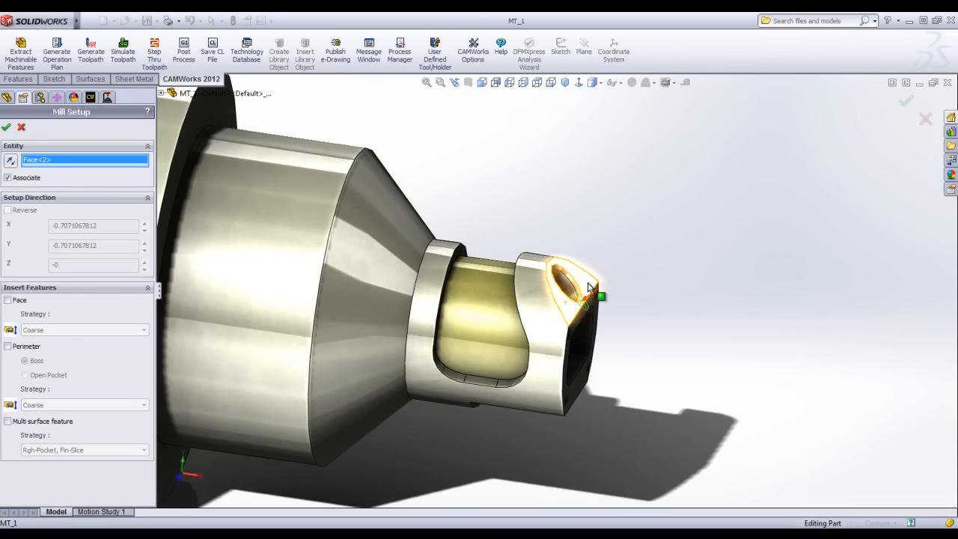
middle_drag(603, 313, 629, 264)
key(f)
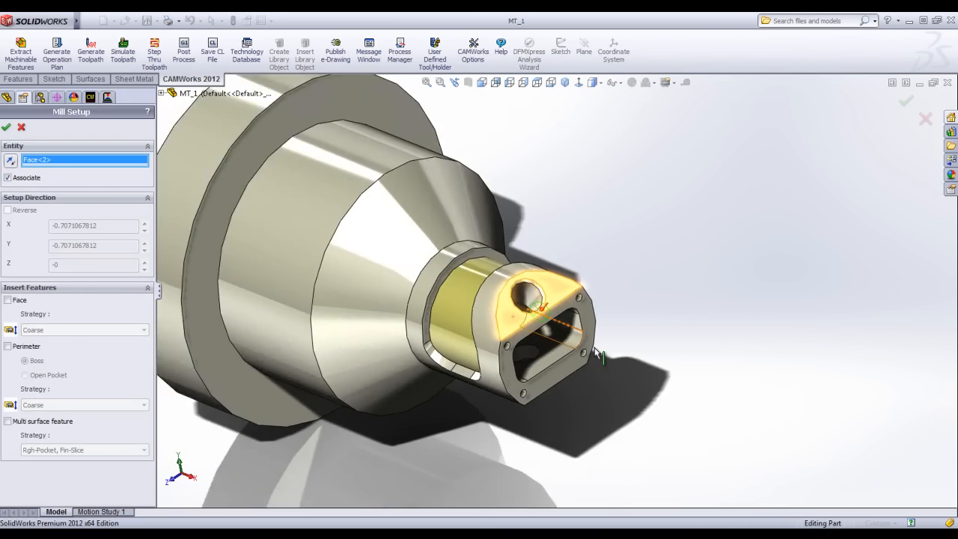
click(7, 129)
Insert a 2.5 axis Face Feature in Mill Part Setup1 using the angled flat face and proceed to its end conditions.
right_click(61, 154)
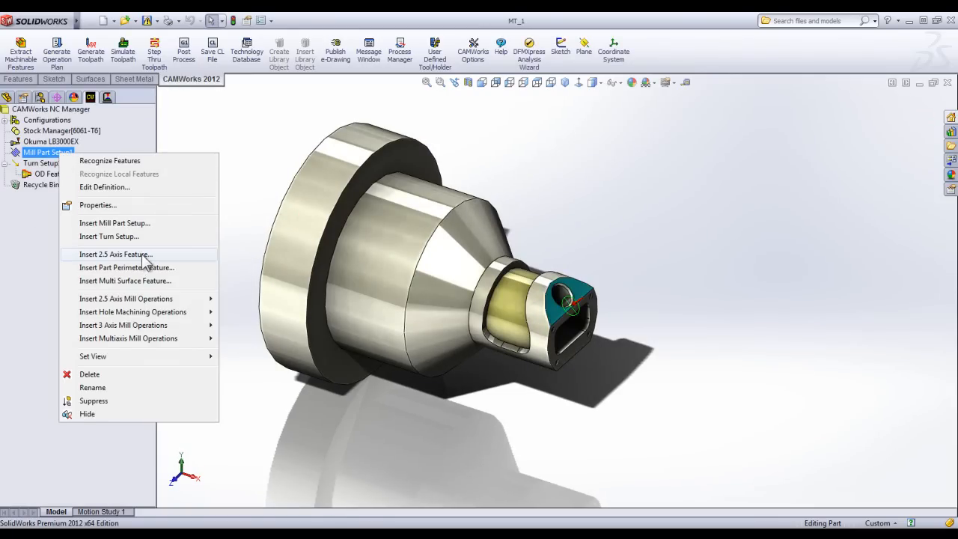
click(116, 255)
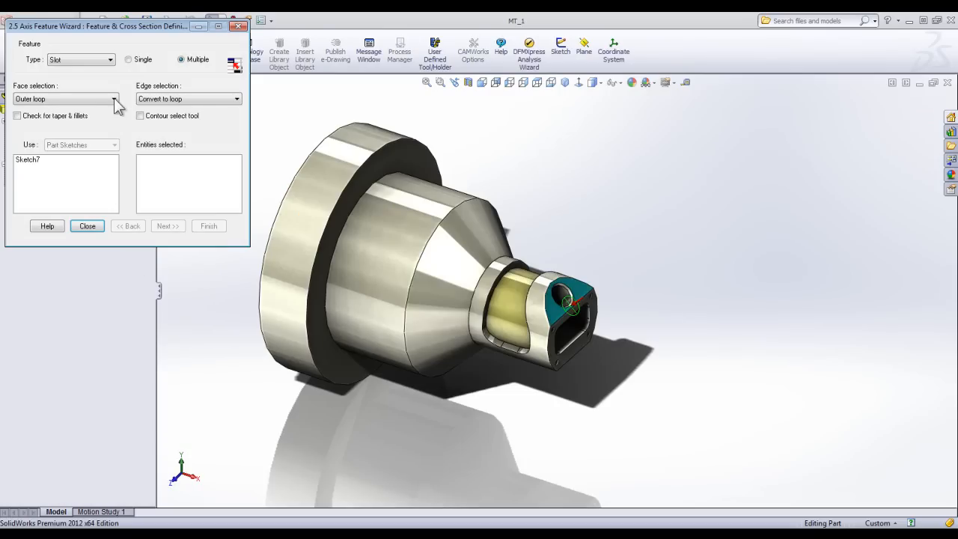
click(110, 60)
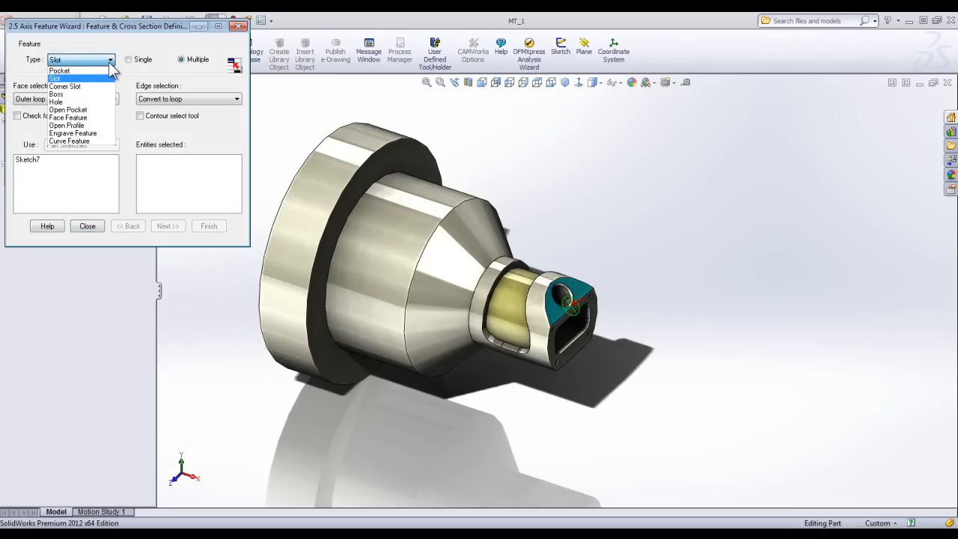
click(85, 117)
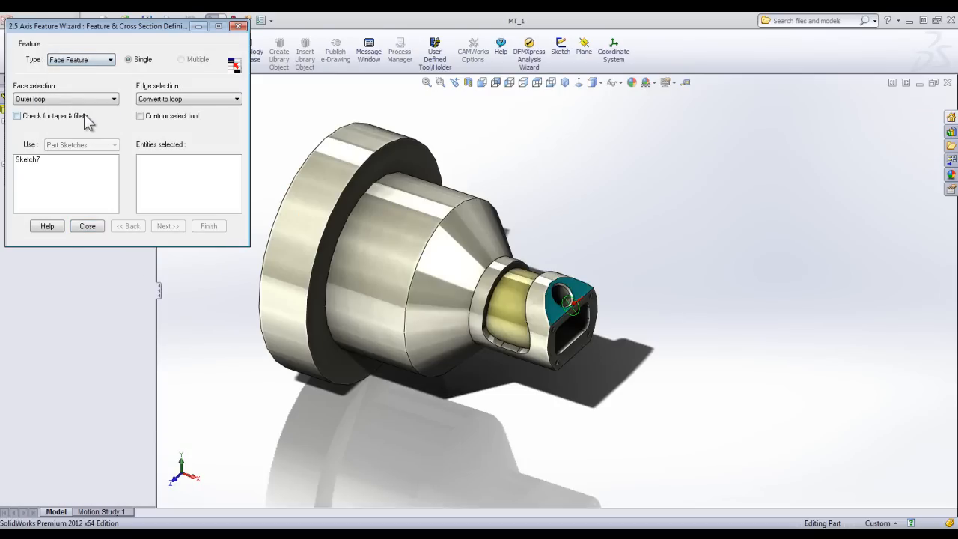
click(555, 310)
click(168, 226)
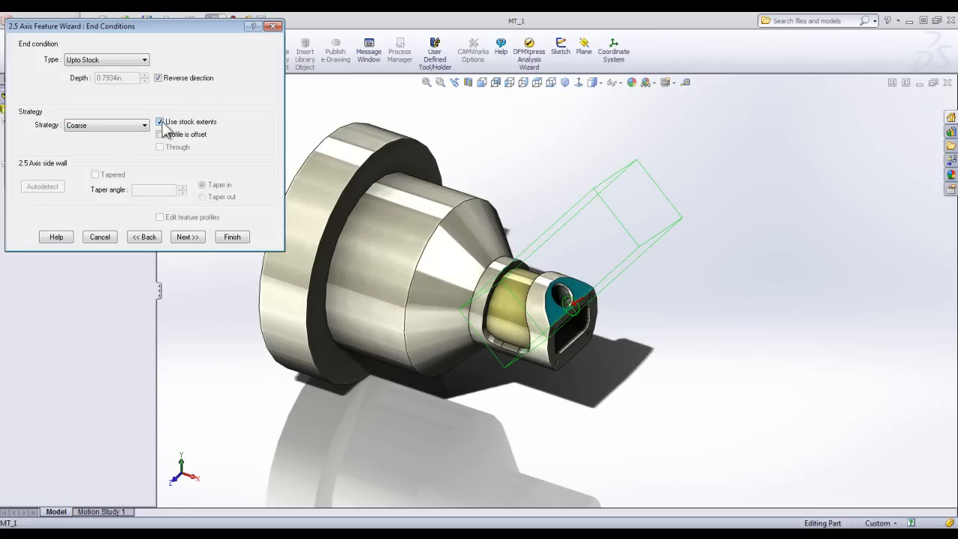
Turn off stock extents for the face feature, finish it with the Upto Stock end condition and Coarse strategy, and close the wizard.
click(161, 122)
mouse_move(573, 292)
middle_down()
mouse_move(616, 250)
mouse_move(624, 261)
mouse_move(569, 300)
middle_up()
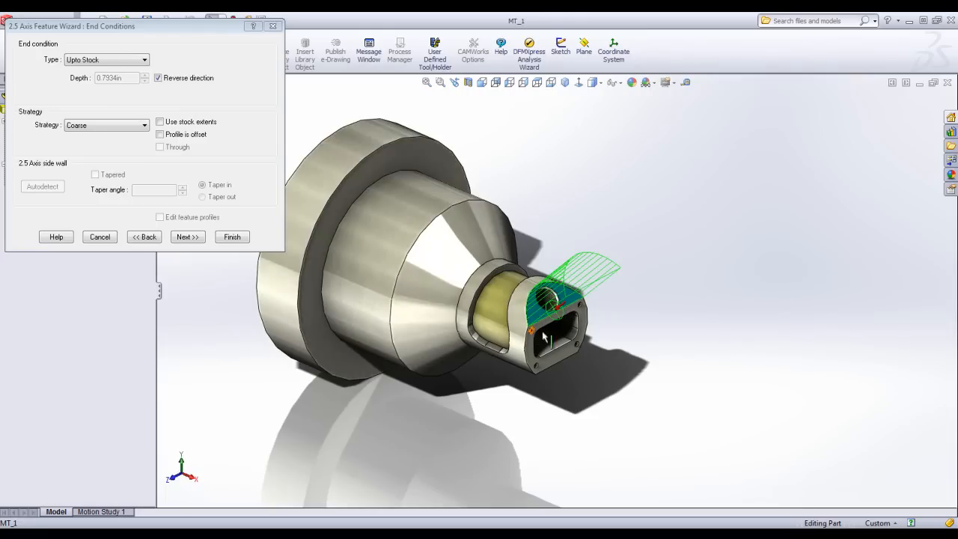
click(231, 240)
click(88, 226)
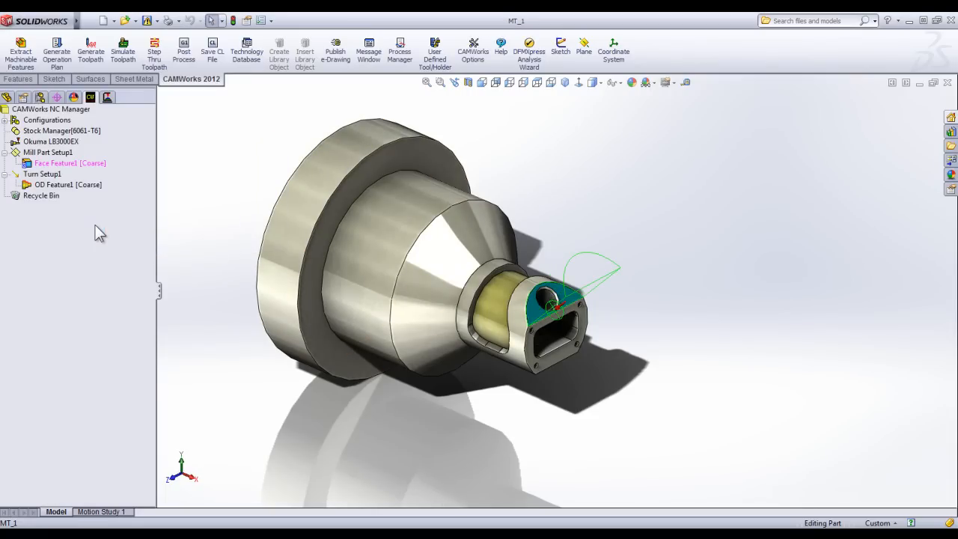
Generate the operation plan for Face Feature1 and the toolpath for its face mill operation.
right_click(75, 167)
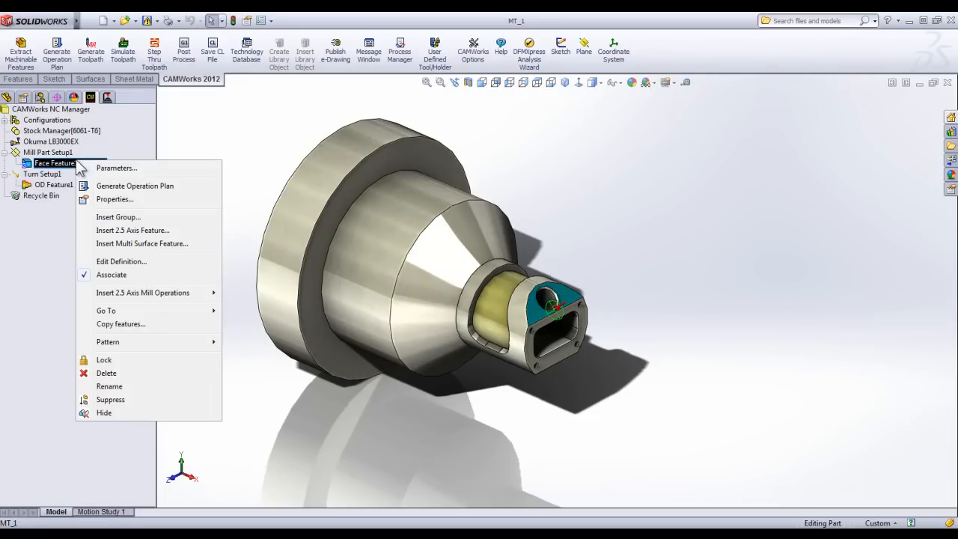
click(133, 186)
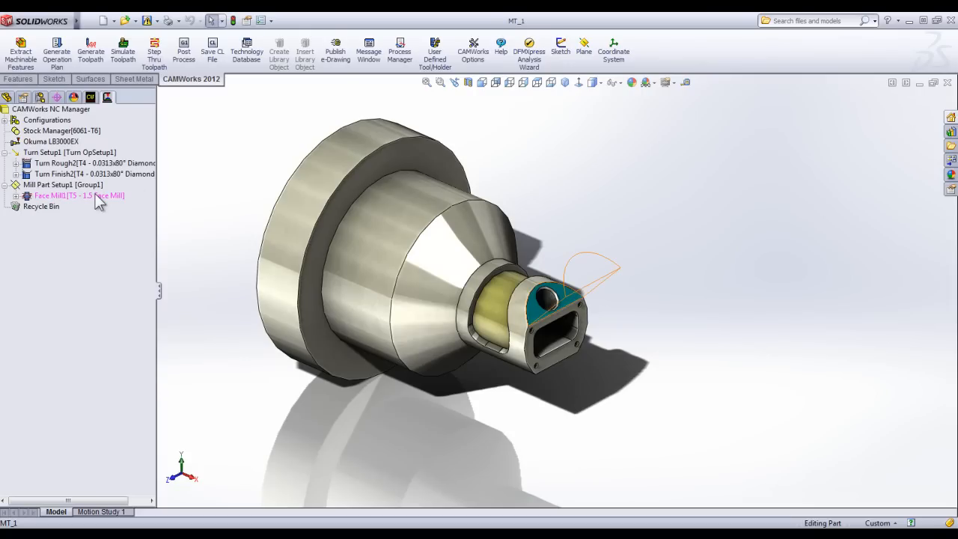
right_click(99, 201)
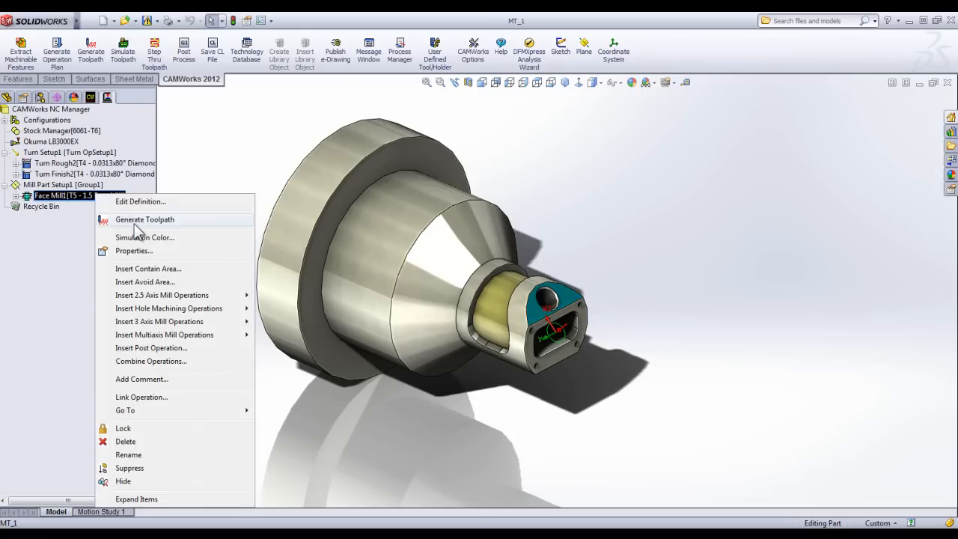
click(137, 220)
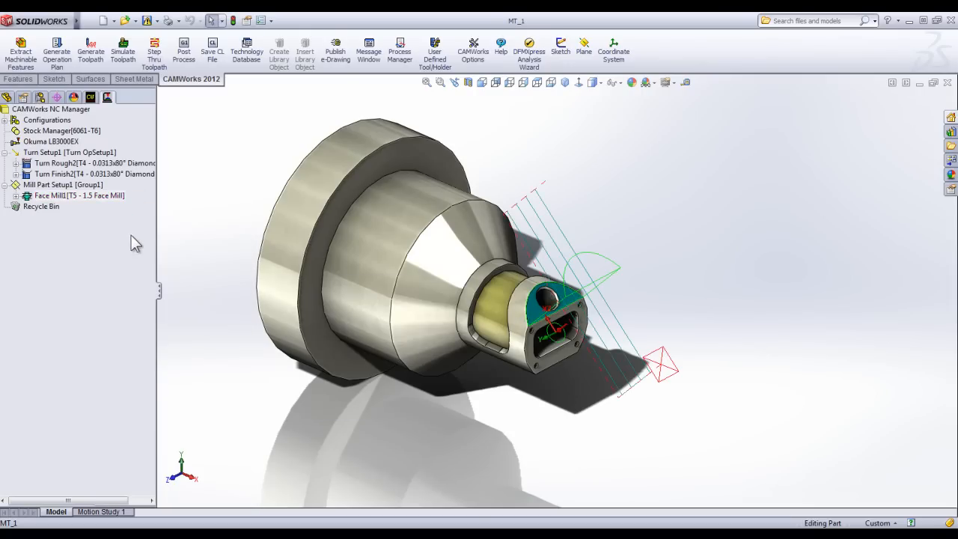
Edit the face mill operation and add the 1/4 inch 4-flute carbide flat end mill from the library to the tool crib.
double_click(86, 197)
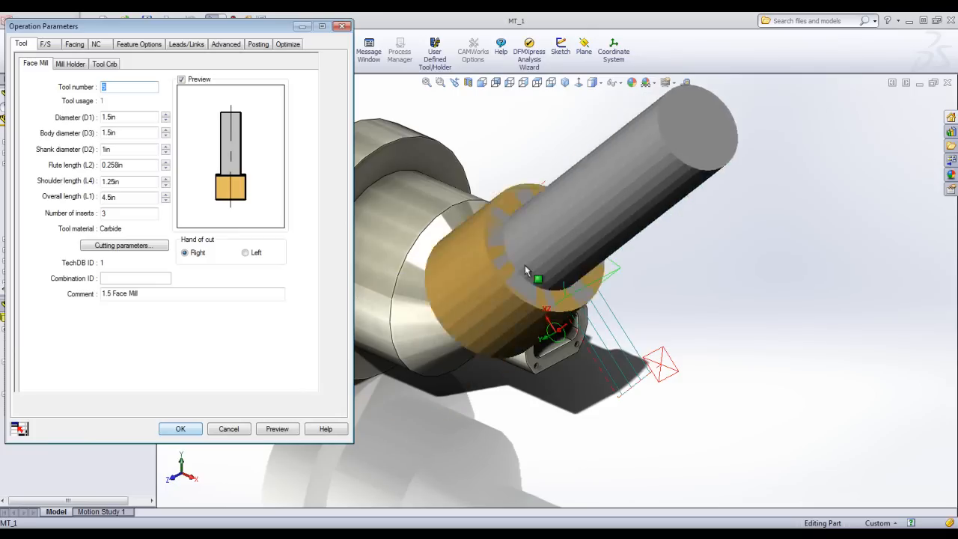
middle_drag(607, 270, 318, 237)
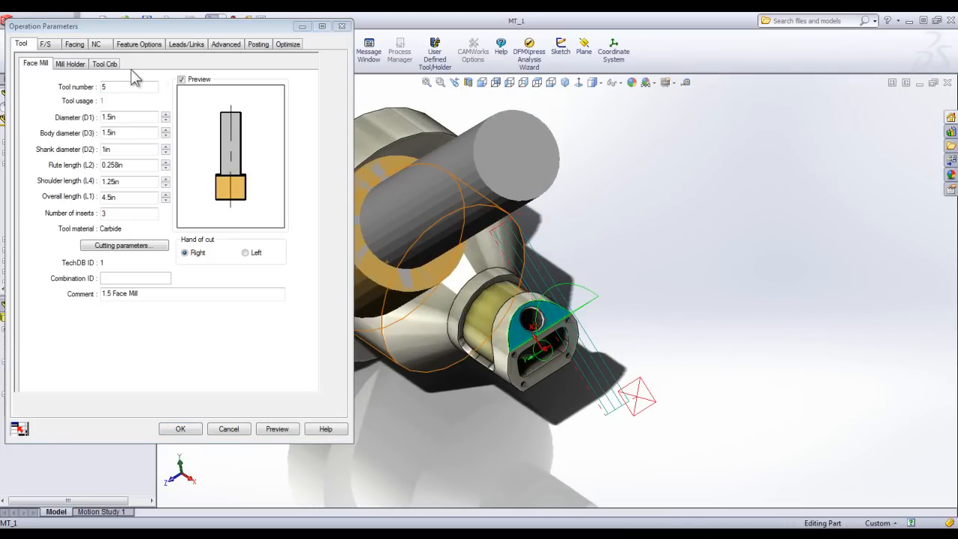
click(106, 64)
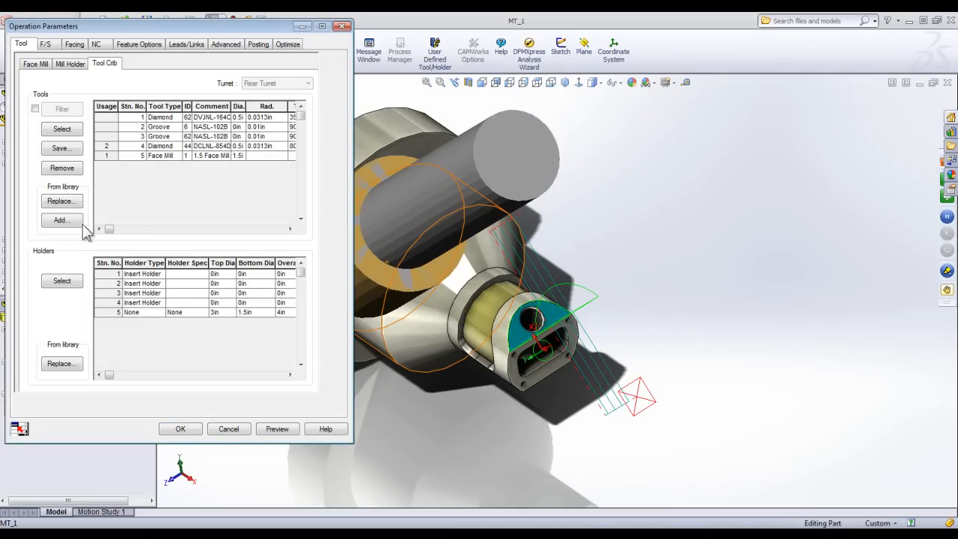
click(60, 220)
click(167, 187)
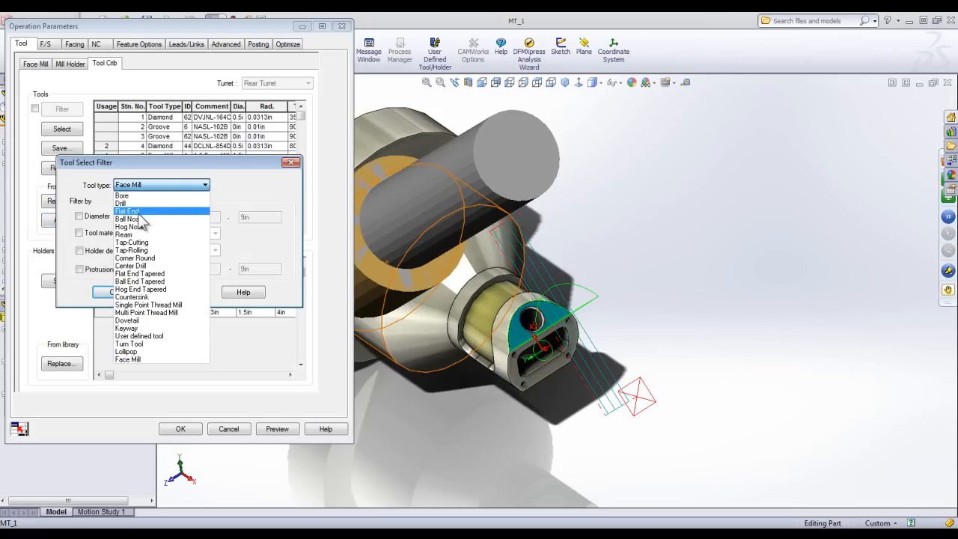
click(127, 211)
click(78, 215)
click(114, 294)
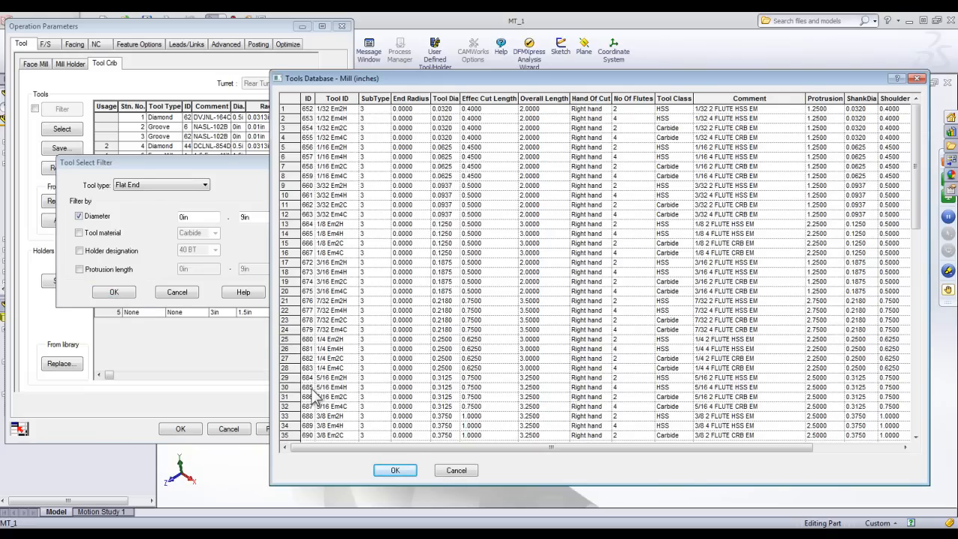
click(292, 368)
click(393, 471)
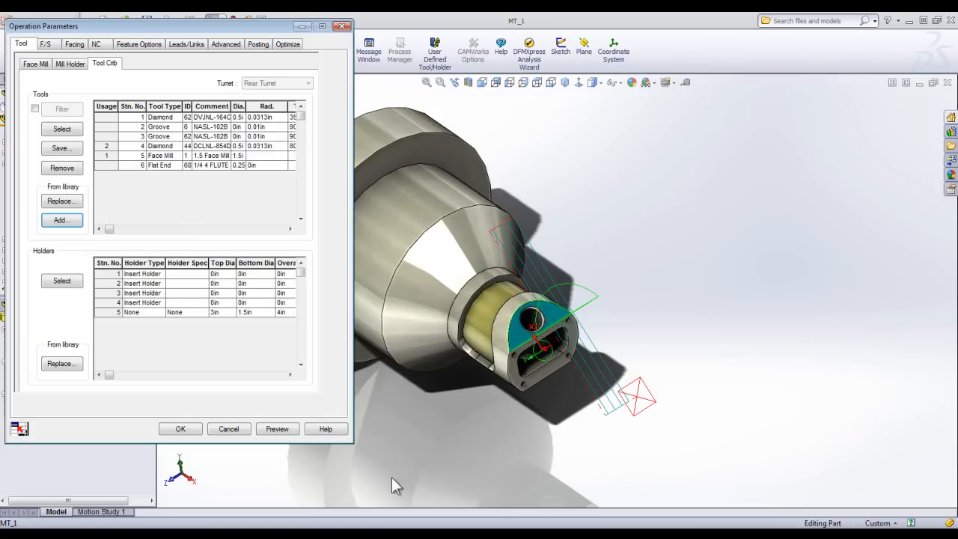
Assign the 1/4 inch flat end mill at station 6 as the face mill operation's tool and inspect it on the part.
click(105, 166)
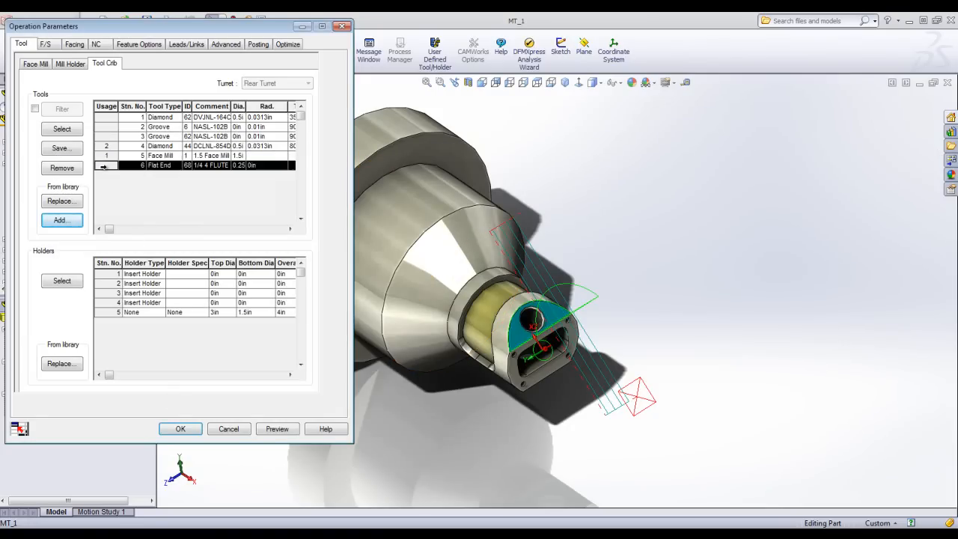
click(75, 133)
click(159, 260)
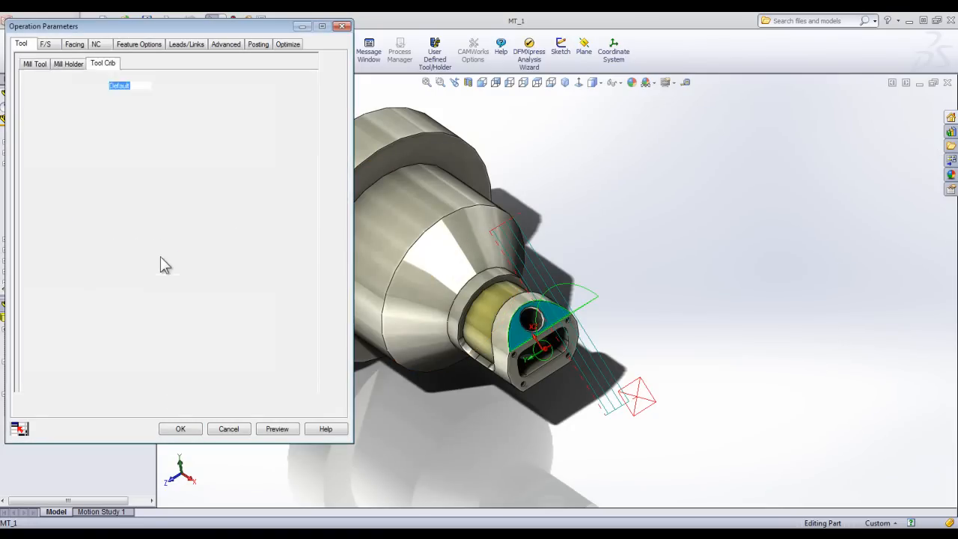
middle_drag(546, 283, 485, 185)
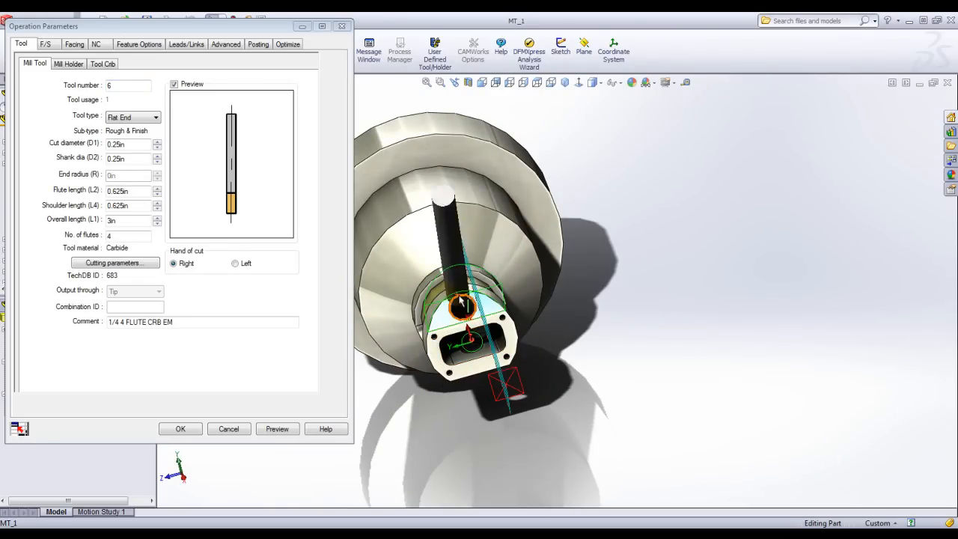
Set the face mill operation's cut angle to 90 degrees and accept the operation parameters.
middle_drag(460, 314, 522, 323)
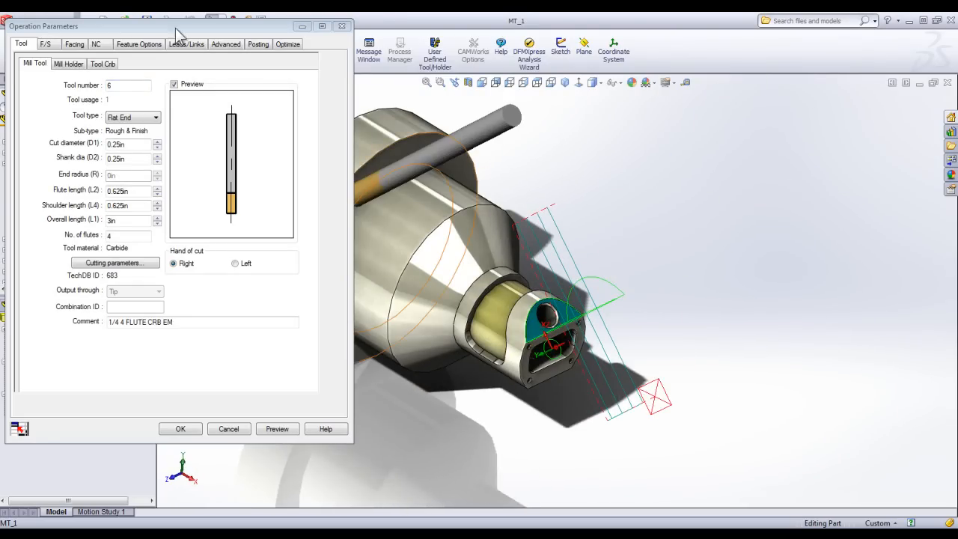
click(81, 45)
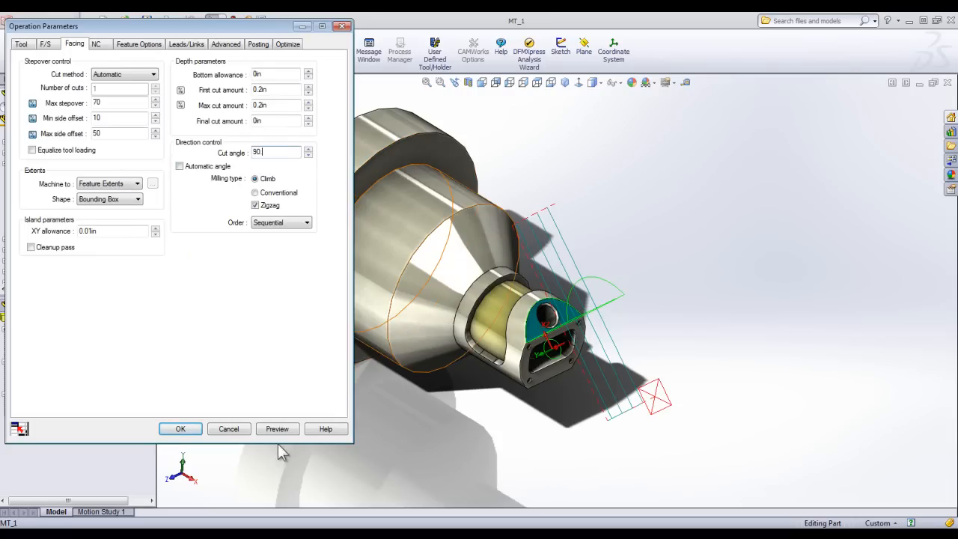
key(Return)
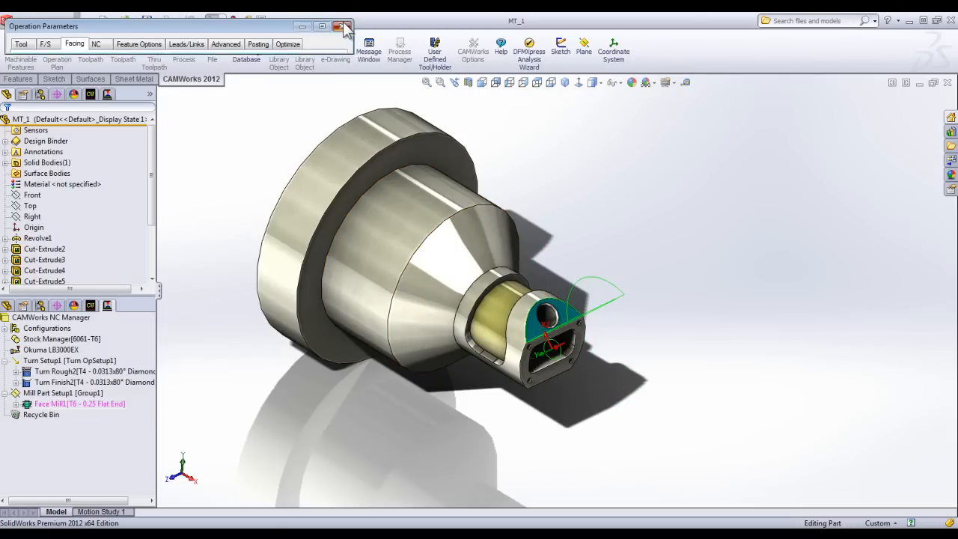
click(187, 430)
middle_drag(434, 347, 460, 334)
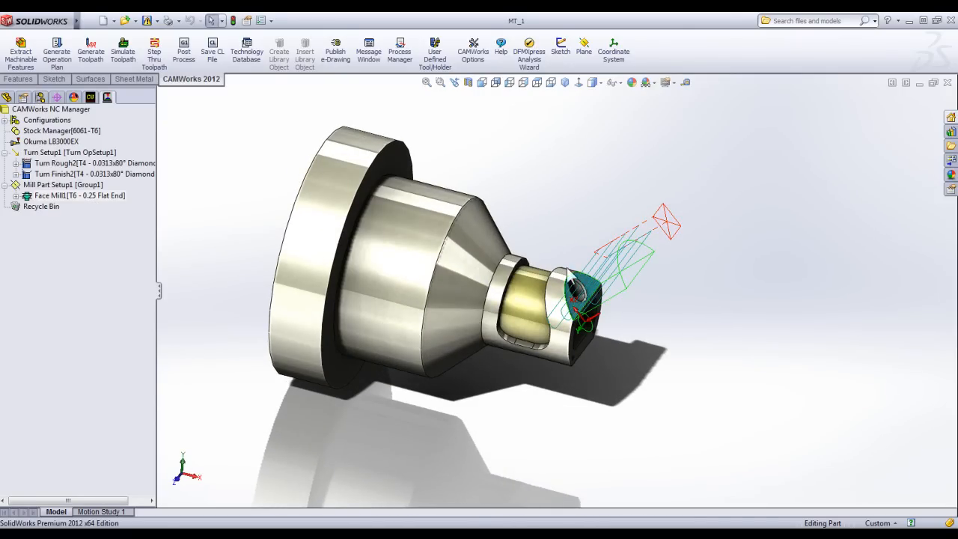
Set the face mill's machining extents to To WIP, computed from the selected turning operations, and accept the parameters.
double_click(38, 197)
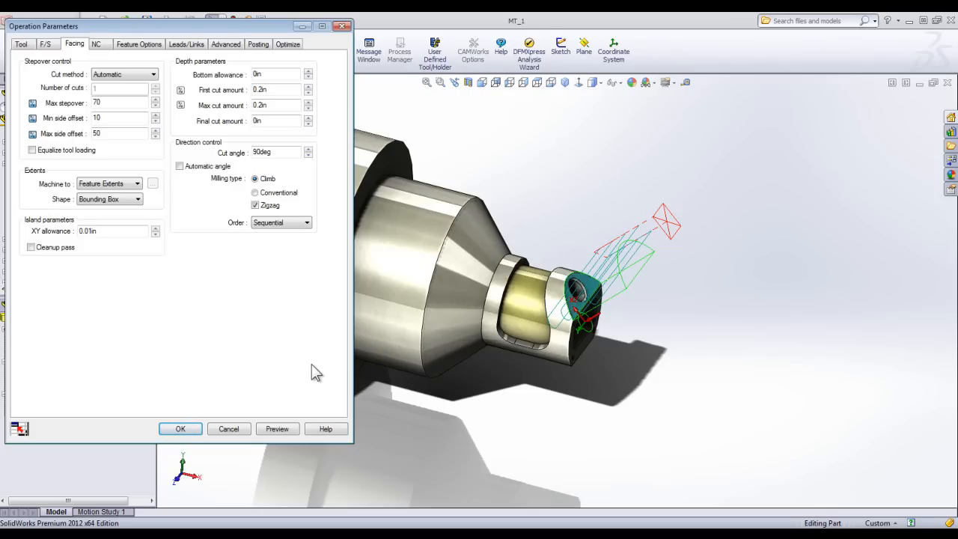
click(134, 190)
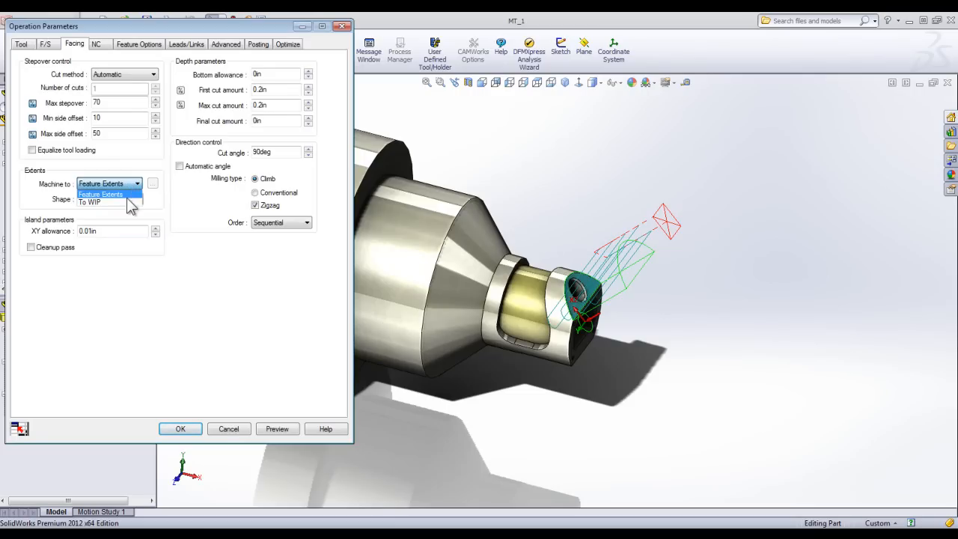
click(129, 202)
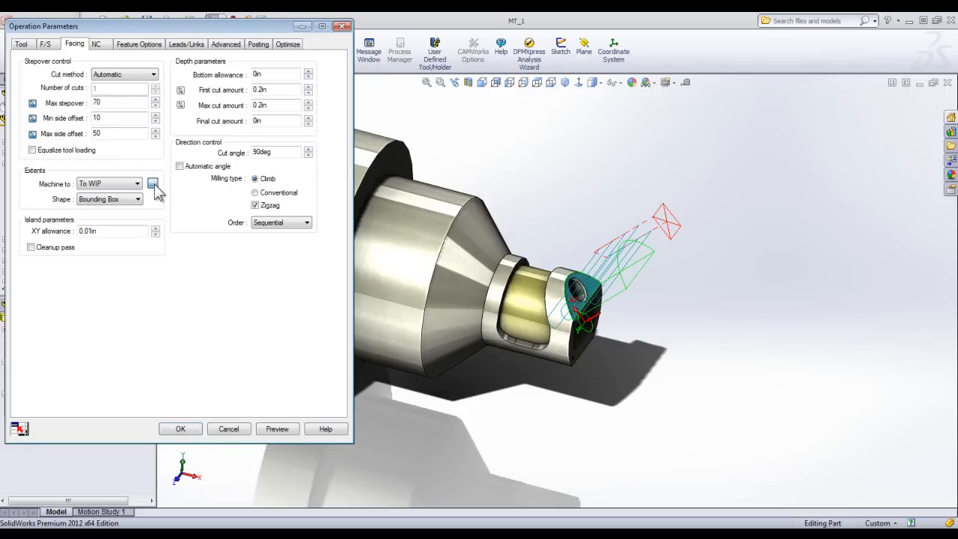
click(153, 184)
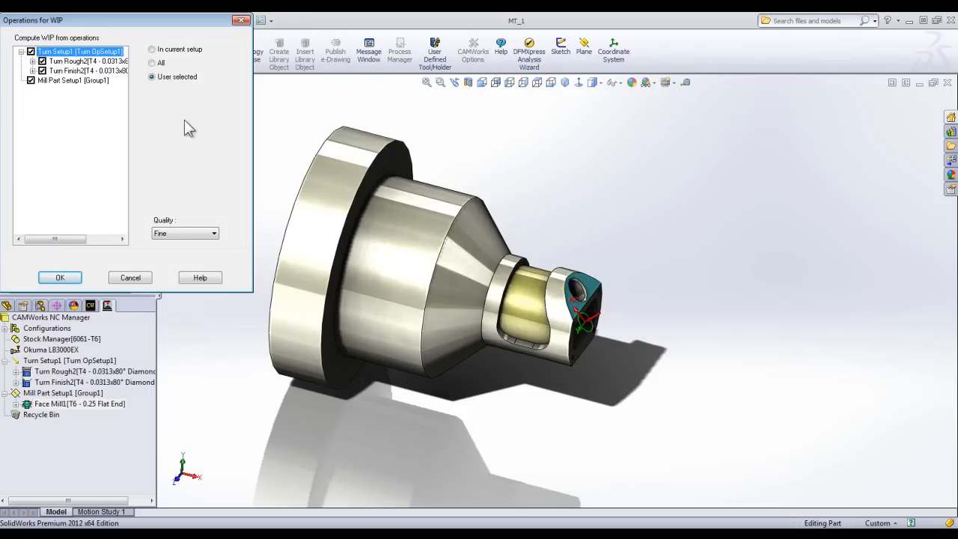
click(68, 275)
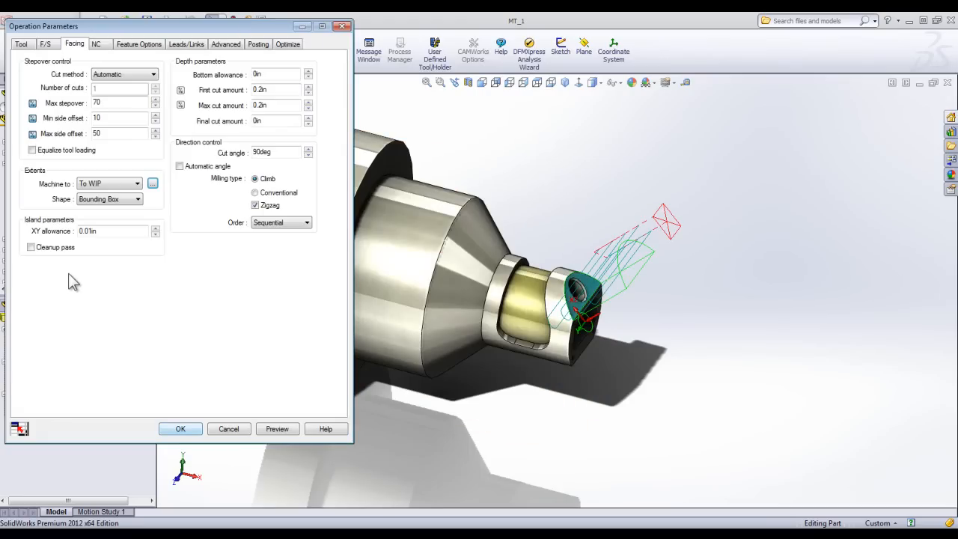
click(181, 430)
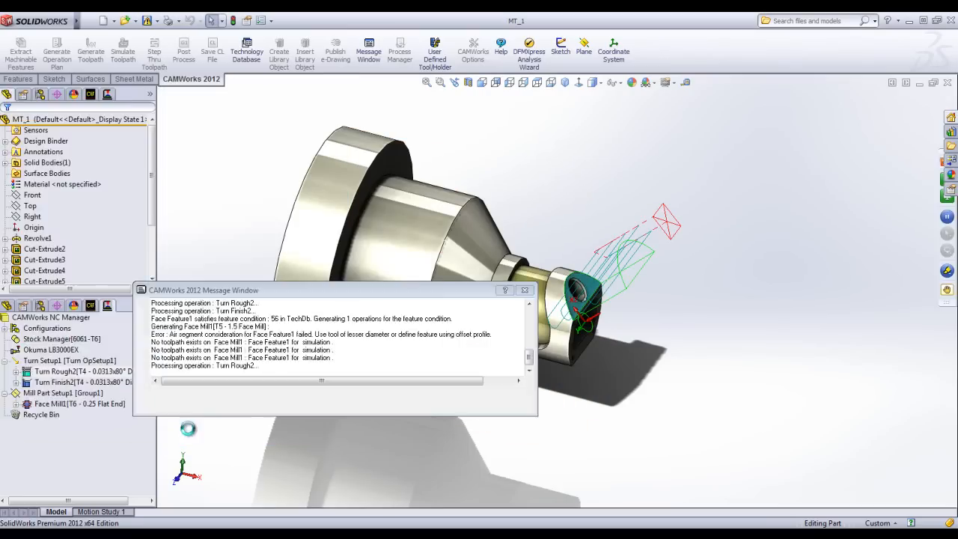
middle_drag(592, 350, 567, 363)
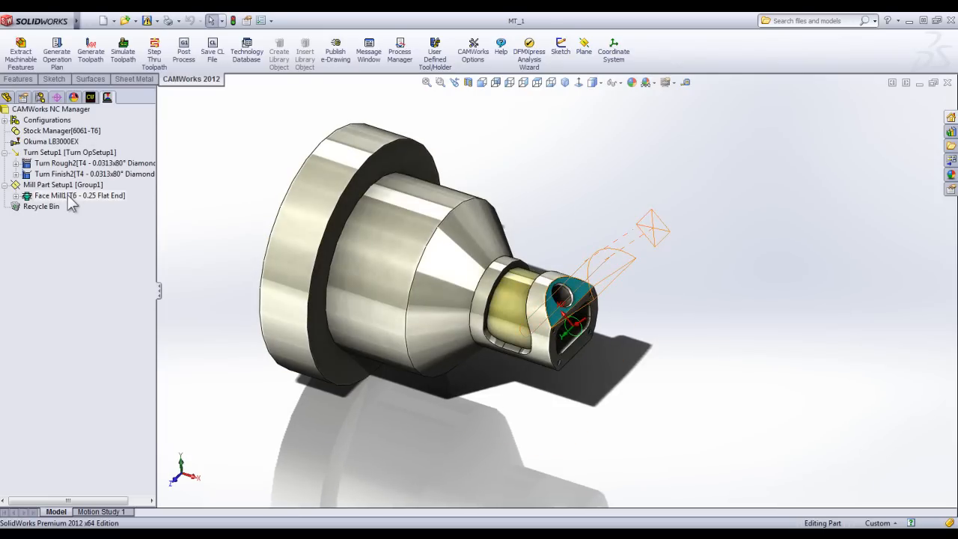
Simulate the turning and face milling toolpaths on the chucked stock, then exit the simulation.
click(124, 56)
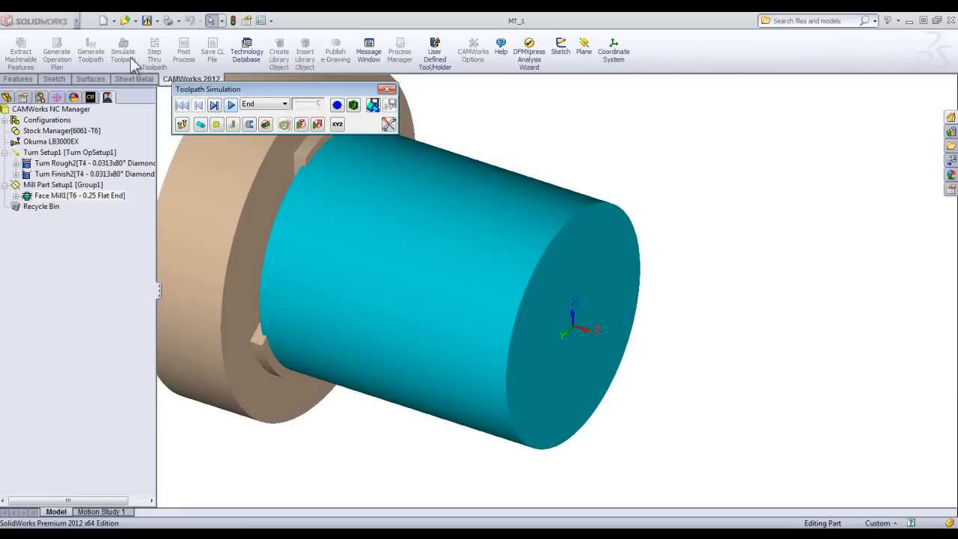
click(232, 106)
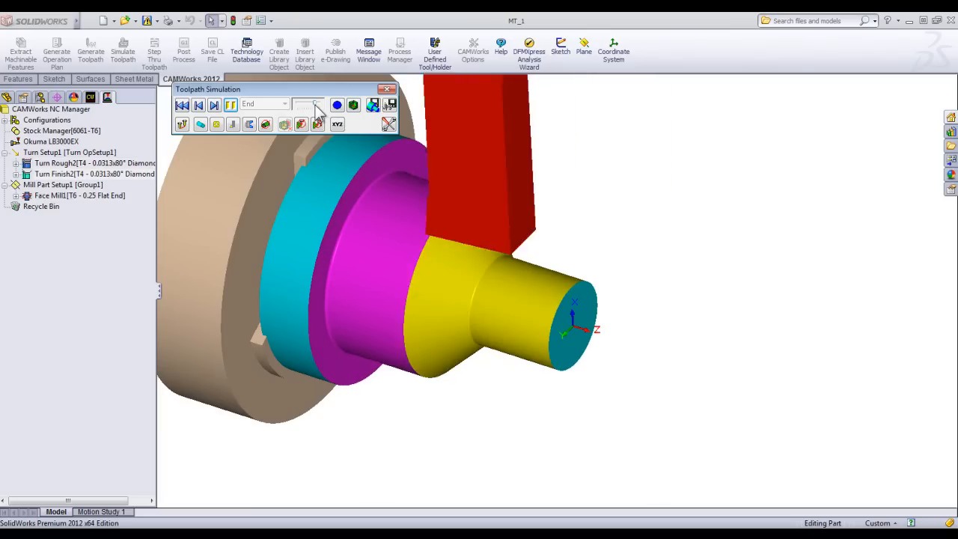
mouse_move(558, 304)
middle_down()
mouse_move(599, 261)
mouse_move(579, 258)
mouse_move(548, 315)
middle_up()
click(390, 122)
scroll(565, 300, down, 5)
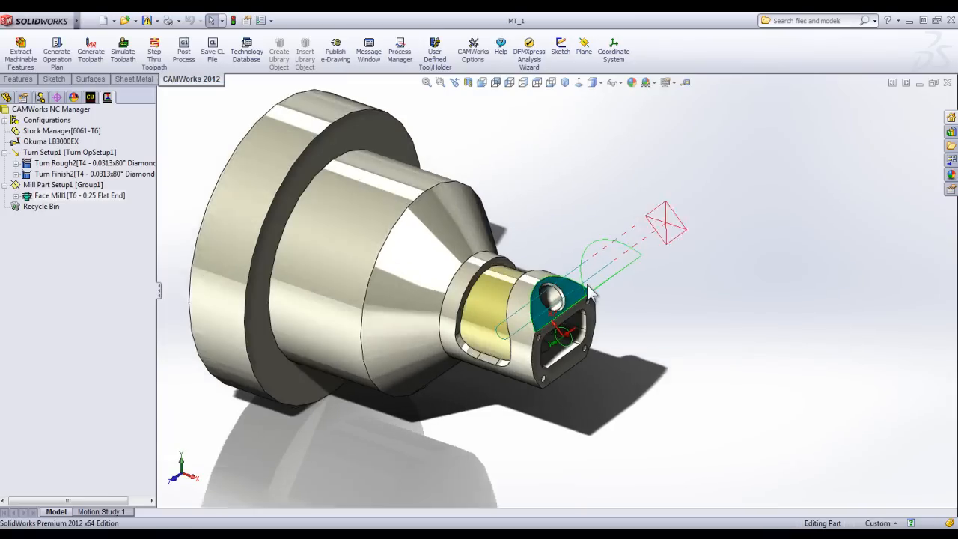
Insert a 2.5 axis Hole feature from the hole edge in the angled flat, Blind 0.3937 in deep with the Drill strategy.
click(90, 98)
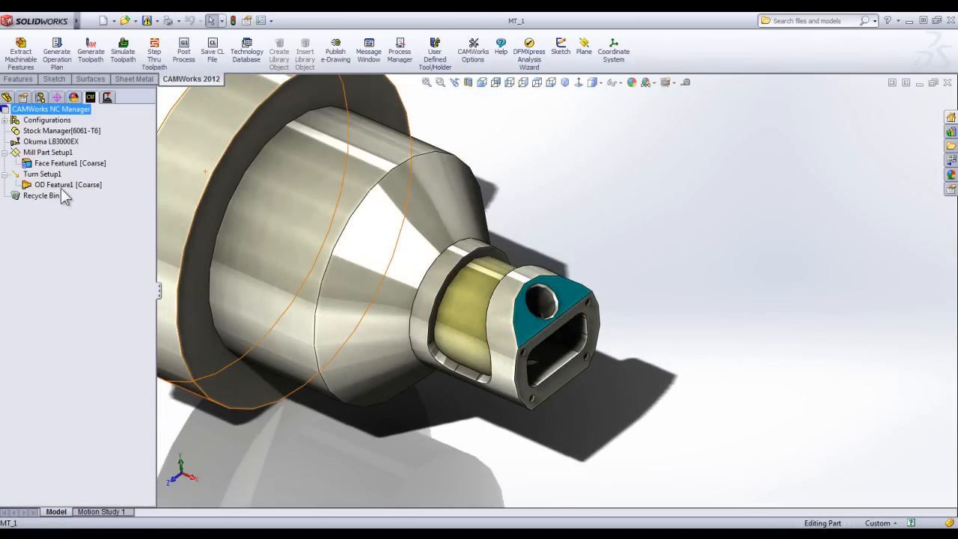
right_click(44, 153)
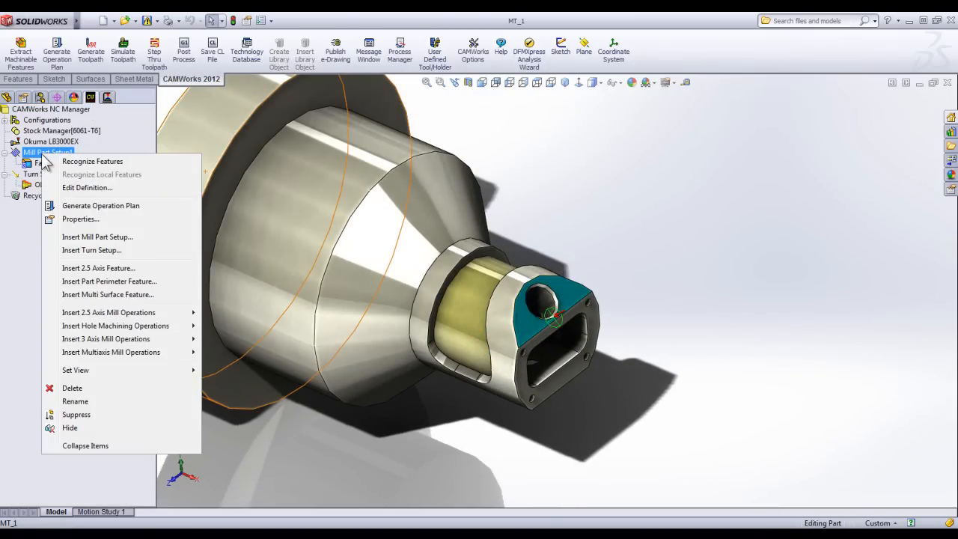
click(96, 269)
click(94, 60)
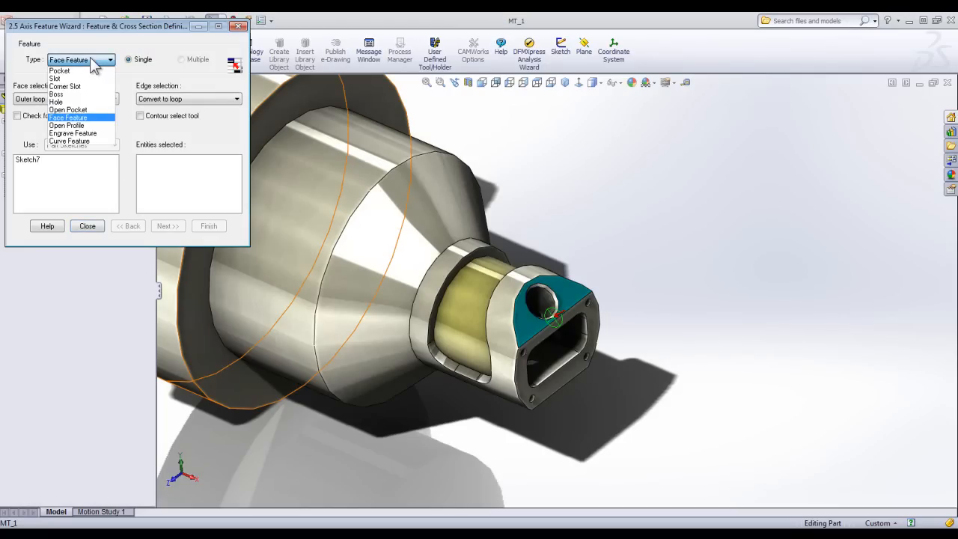
click(83, 103)
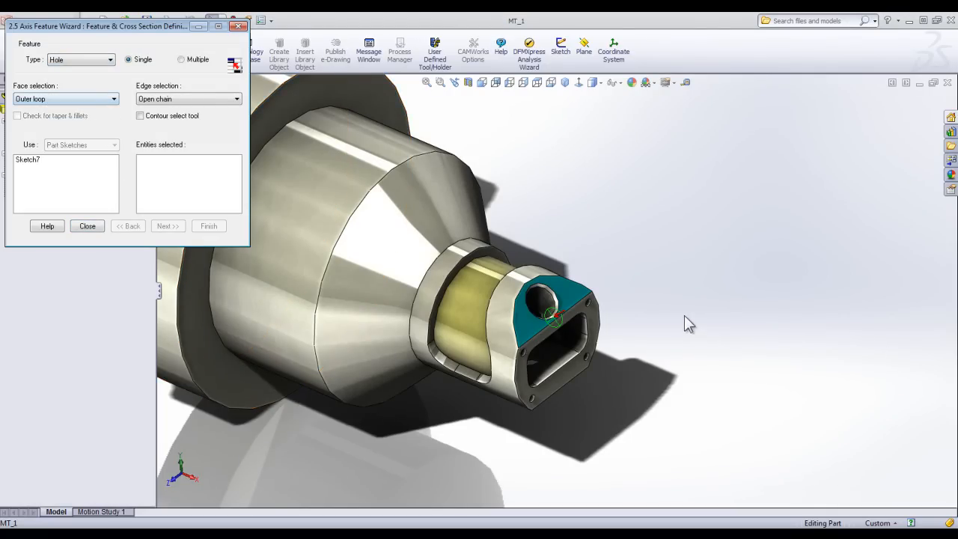
scroll(548, 298, down, 3)
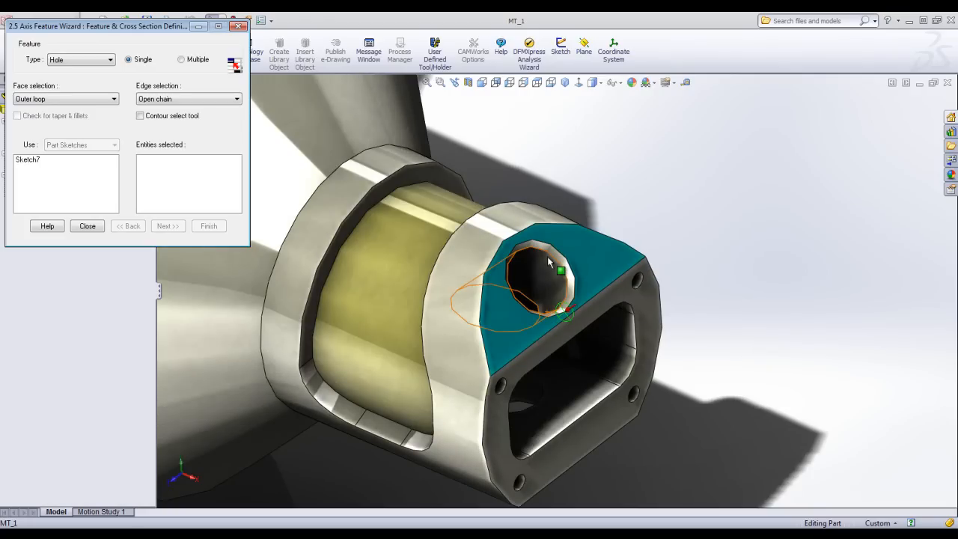
click(547, 253)
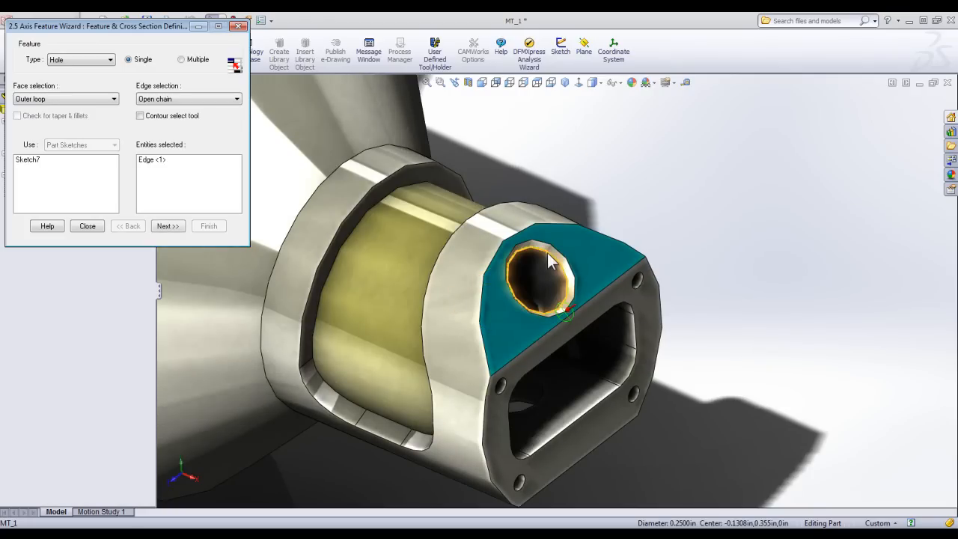
click(168, 226)
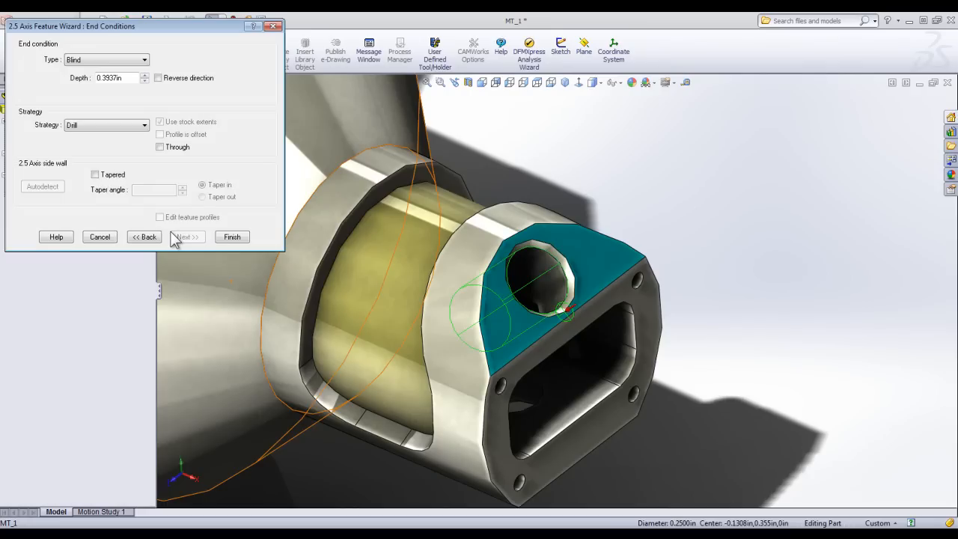
click(232, 238)
click(90, 226)
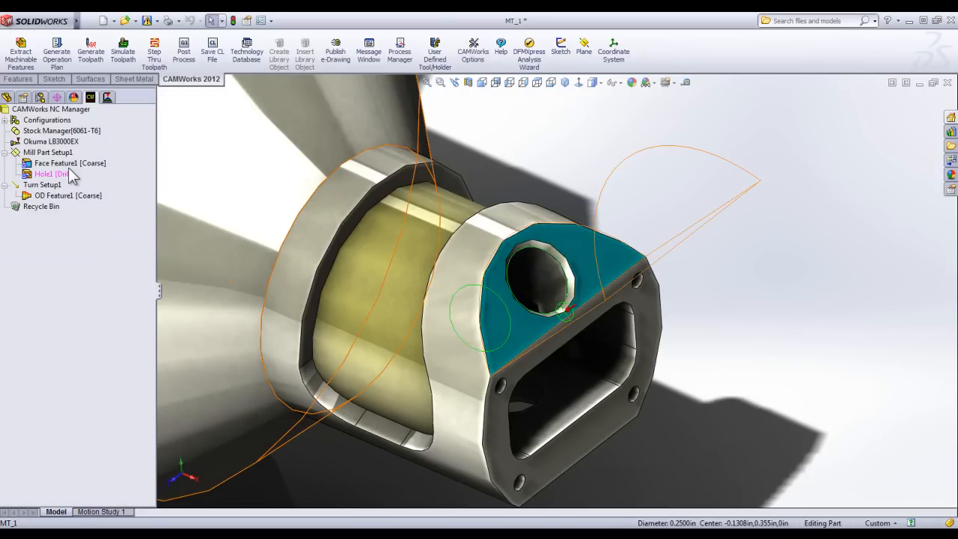
Generate the operation plan for the new hole feature in the angled flat.
right_click(68, 168)
click(114, 196)
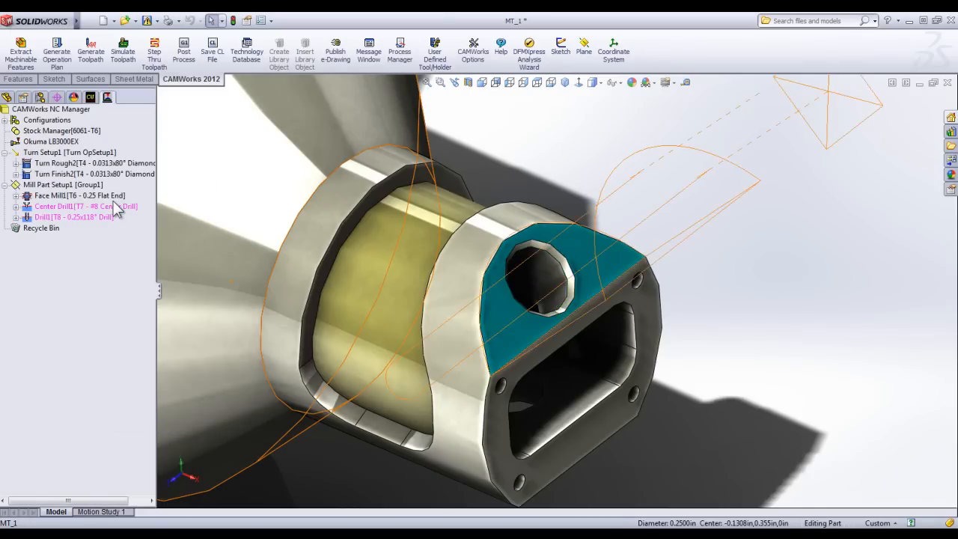
click(79, 217)
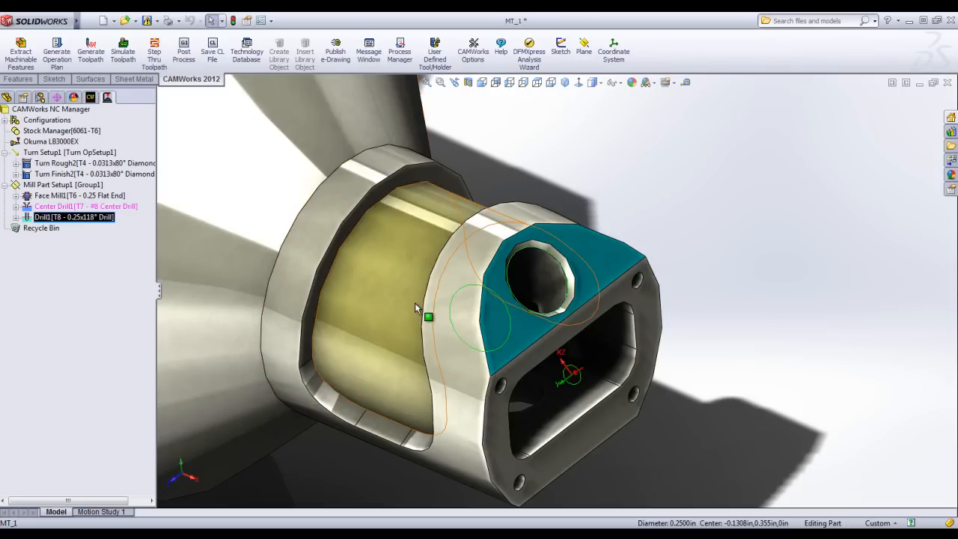
click(721, 256)
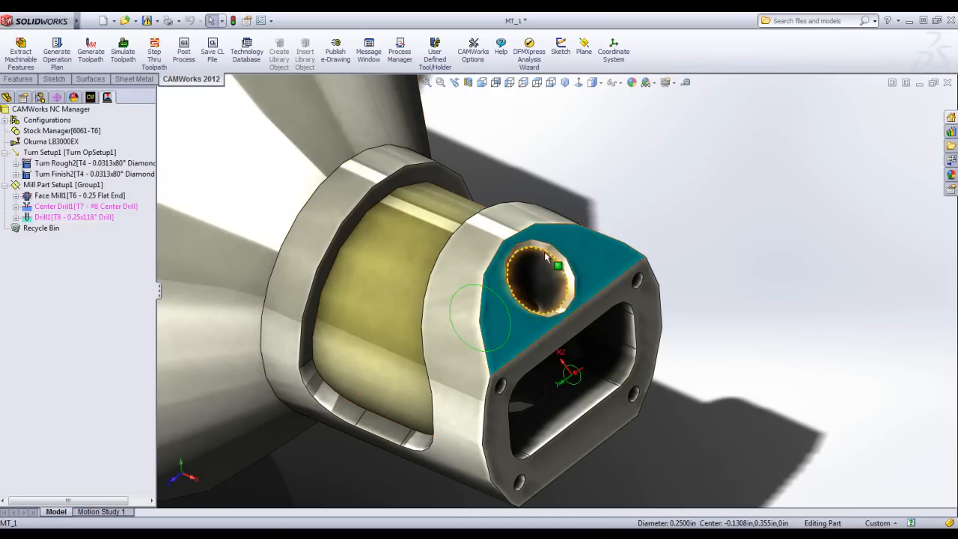
Generate the toolpaths for all operations in Mill Part Setup1.
click(57, 185)
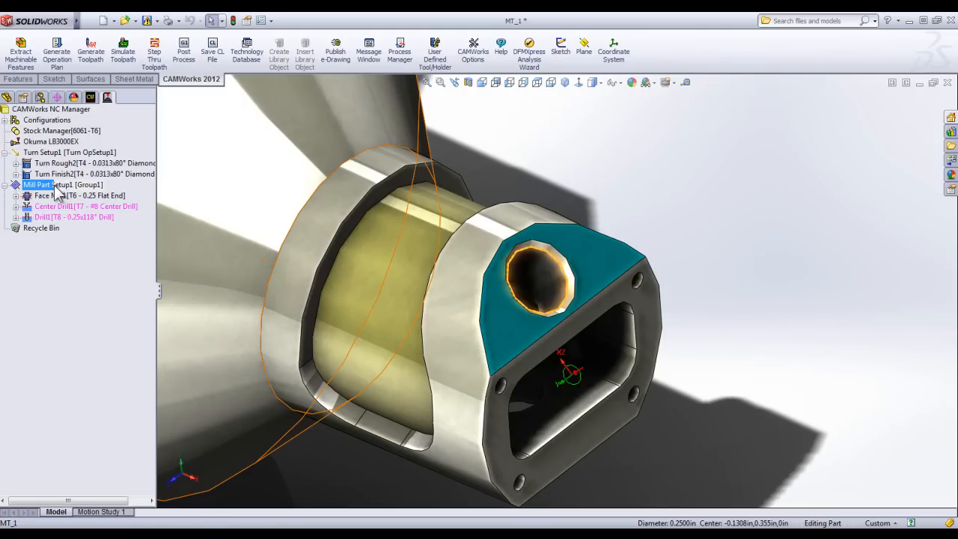
right_click(57, 187)
click(90, 201)
scroll(552, 311, up, 5)
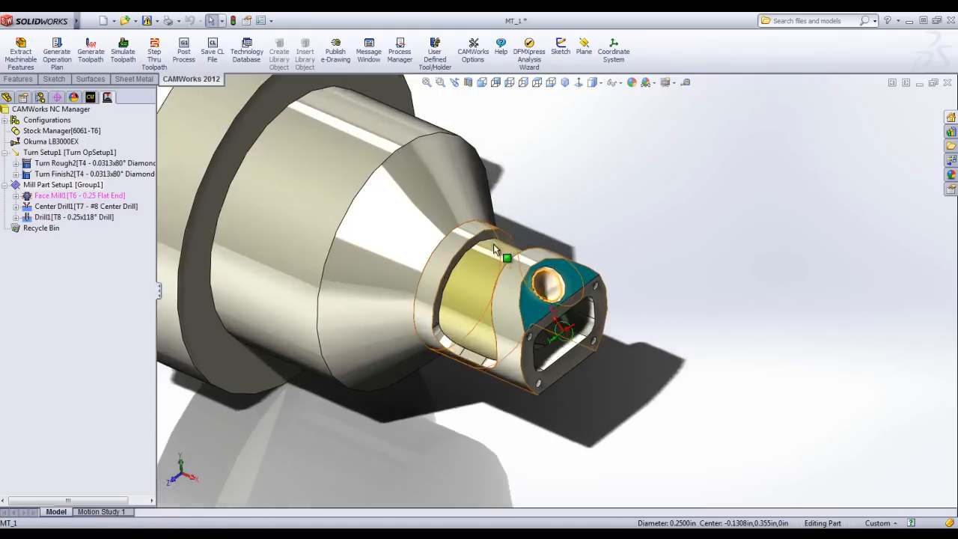
scroll(552, 311, down, 4)
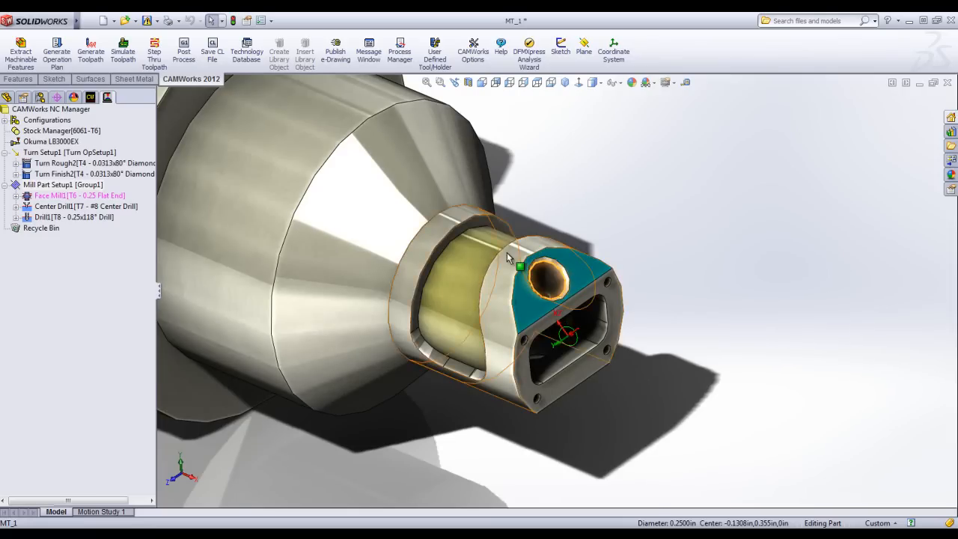
Try to regenerate the Face Mill1 toolpath, first on its own and again through Mill Part Setup1.
scroll(557, 307, down, 3)
right_click(59, 196)
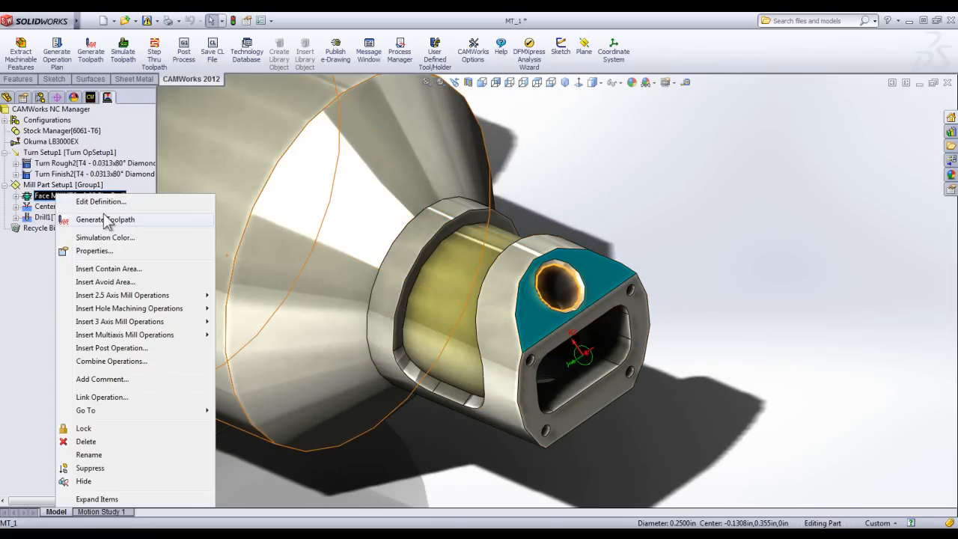
click(105, 220)
right_click(27, 184)
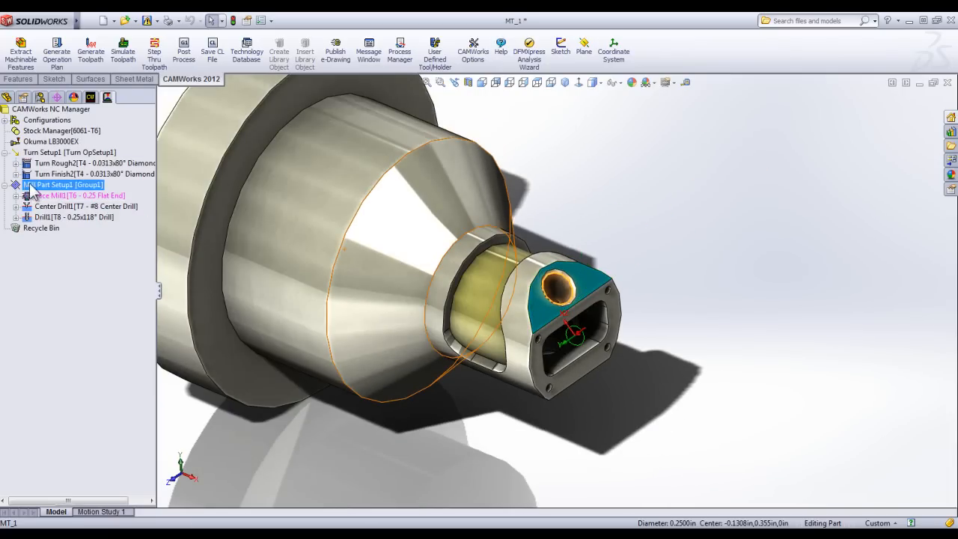
click(67, 201)
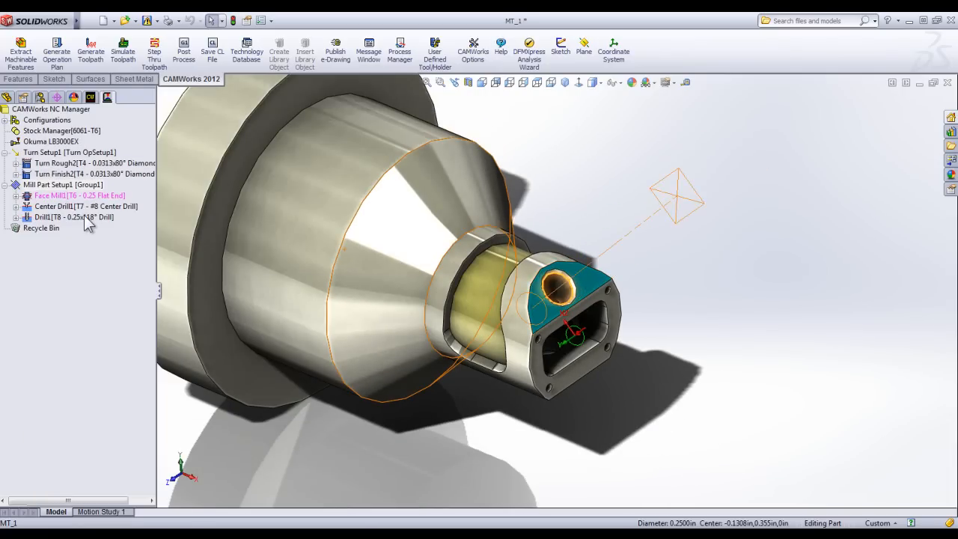
Insert a second mill part setup using the Top plane as its setup direction entity.
middle_drag(504, 351, 497, 352)
scroll(405, 354, up, 3)
scroll(463, 266, down, 2)
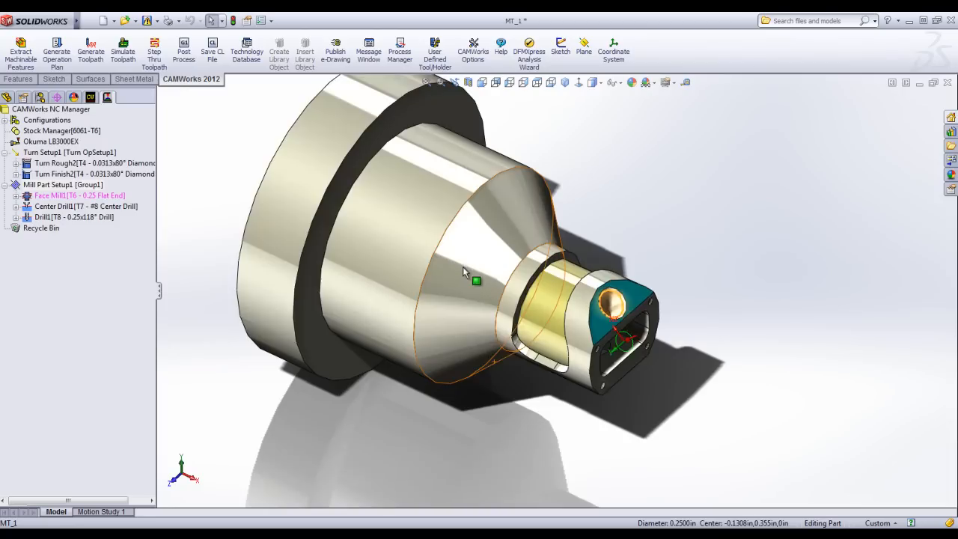
middle_drag(463, 267, 466, 274)
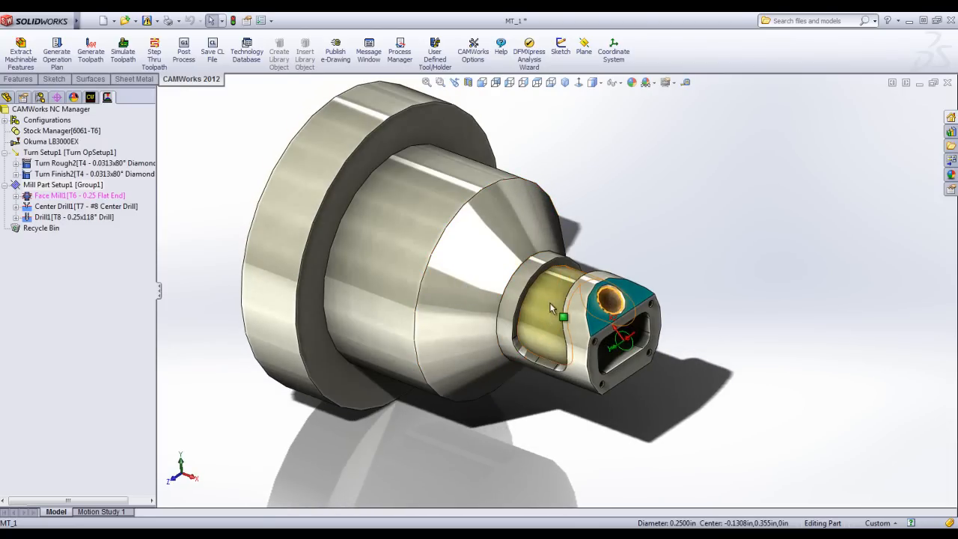
mouse_move(559, 330)
middle_down()
mouse_move(550, 368)
mouse_move(571, 356)
mouse_move(566, 299)
mouse_move(552, 343)
mouse_move(554, 334)
middle_up()
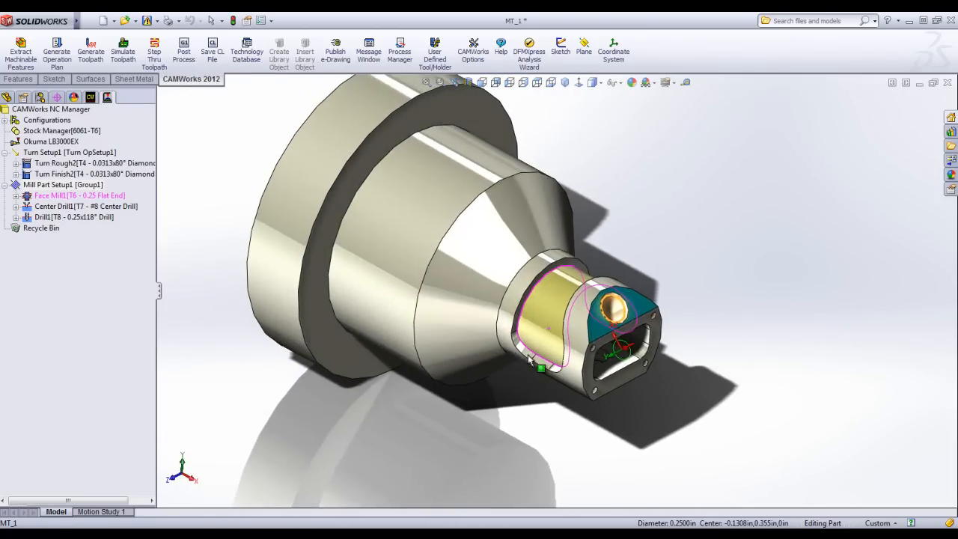
click(90, 98)
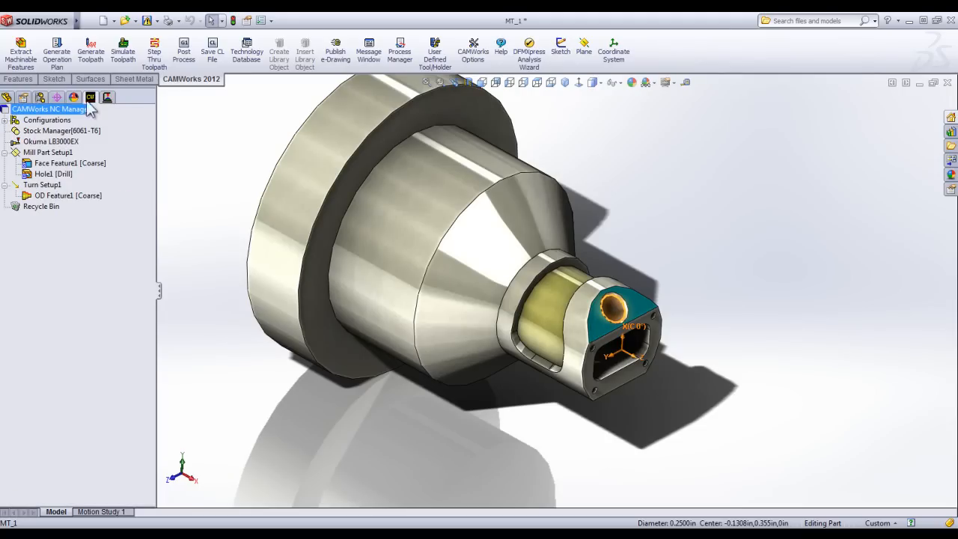
right_click(43, 132)
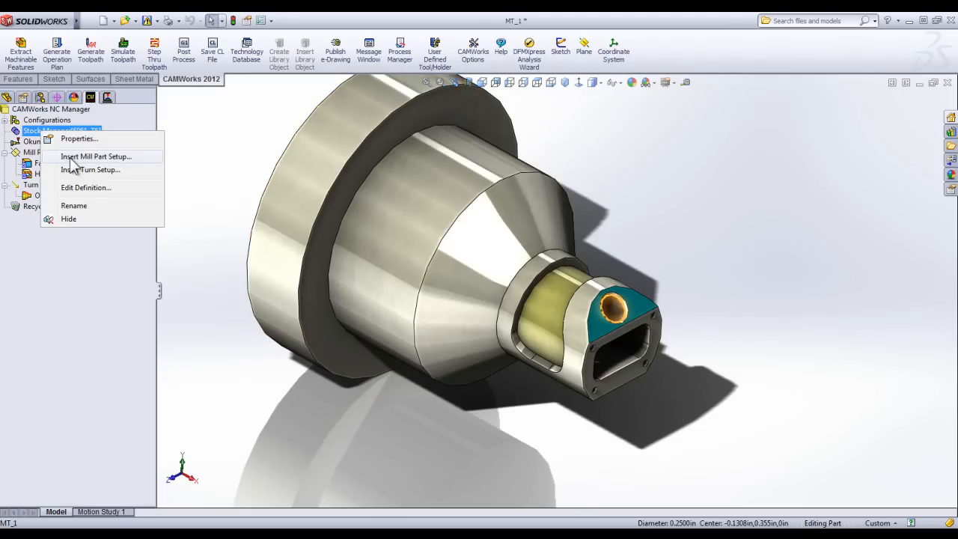
click(69, 158)
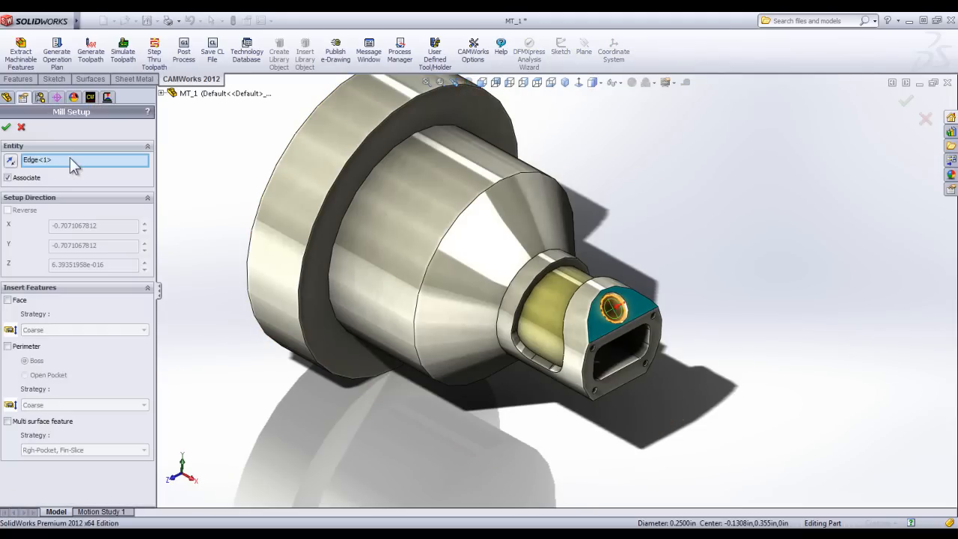
click(161, 93)
click(196, 182)
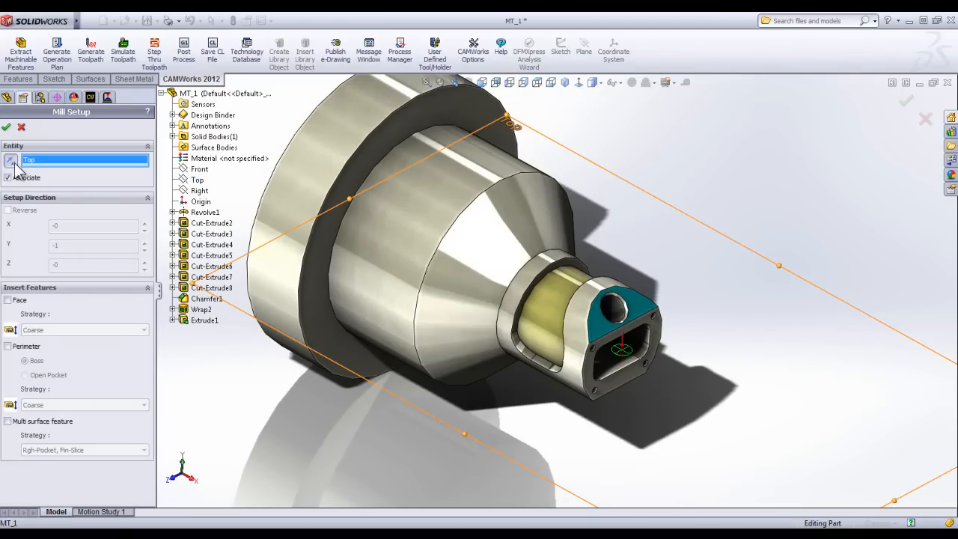
click(6, 127)
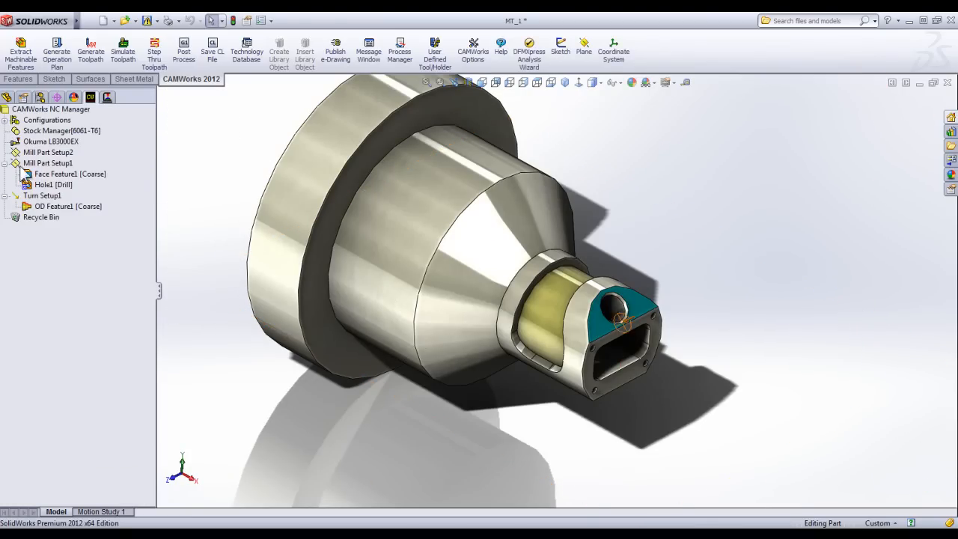
Insert a Wrapped Pocket feature in Mill Part Setup2 on the yellow recessed face, Rough Finish strategy, ending up to a vertex on the pocket's upper edge.
right_click(43, 152)
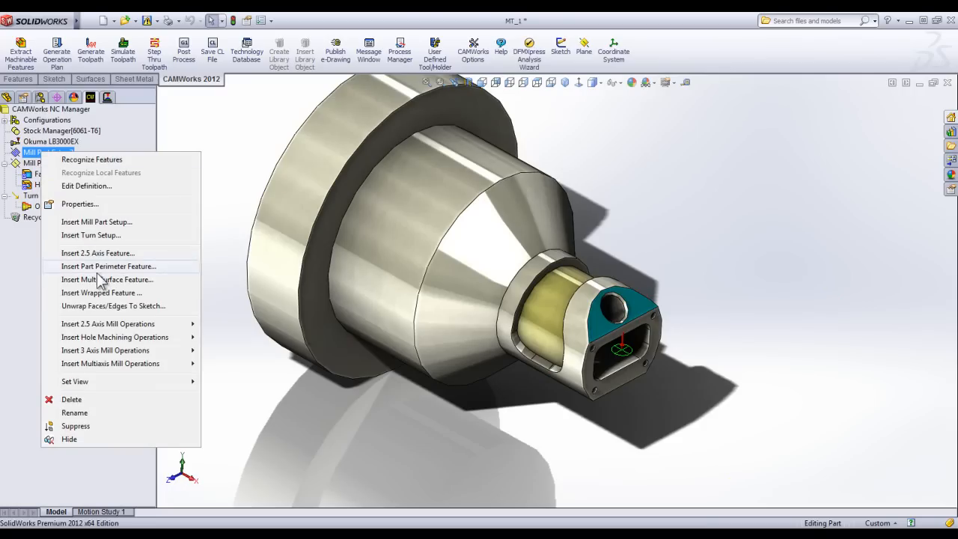
click(103, 293)
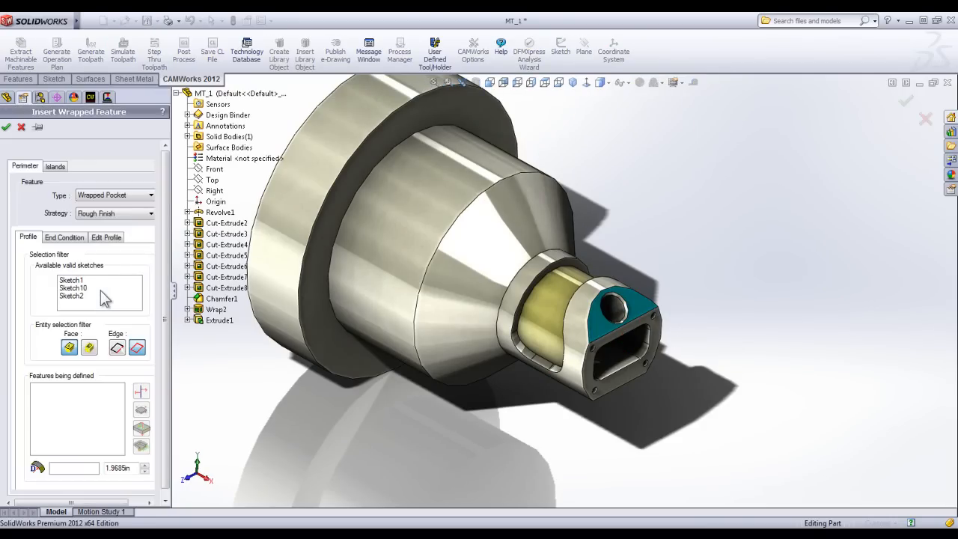
click(544, 315)
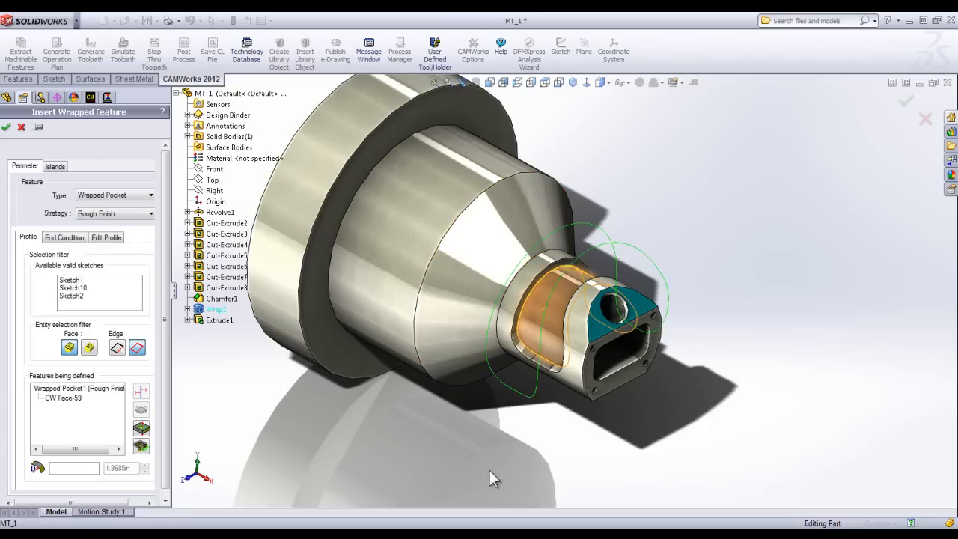
middle_drag(480, 460, 500, 428)
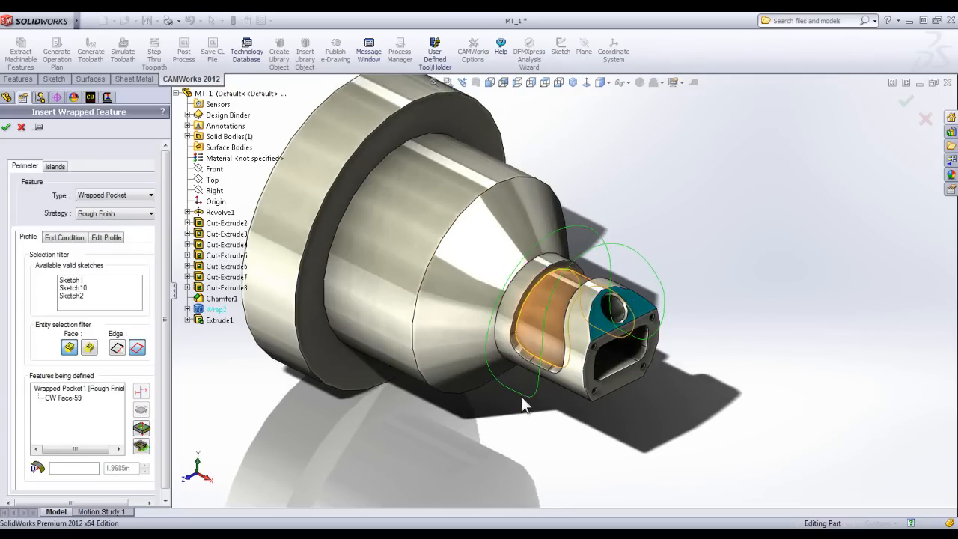
middle_drag(337, 352, 291, 376)
click(52, 238)
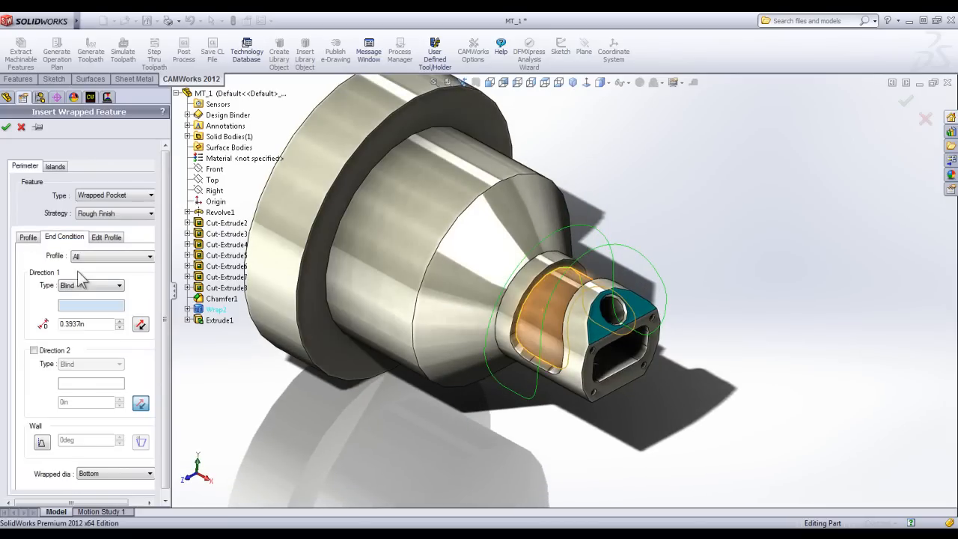
click(513, 339)
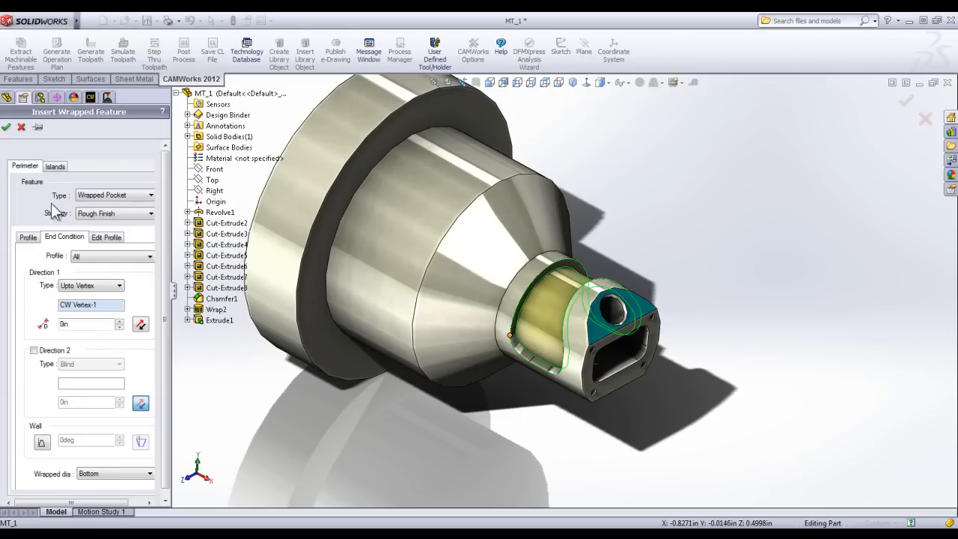
click(7, 128)
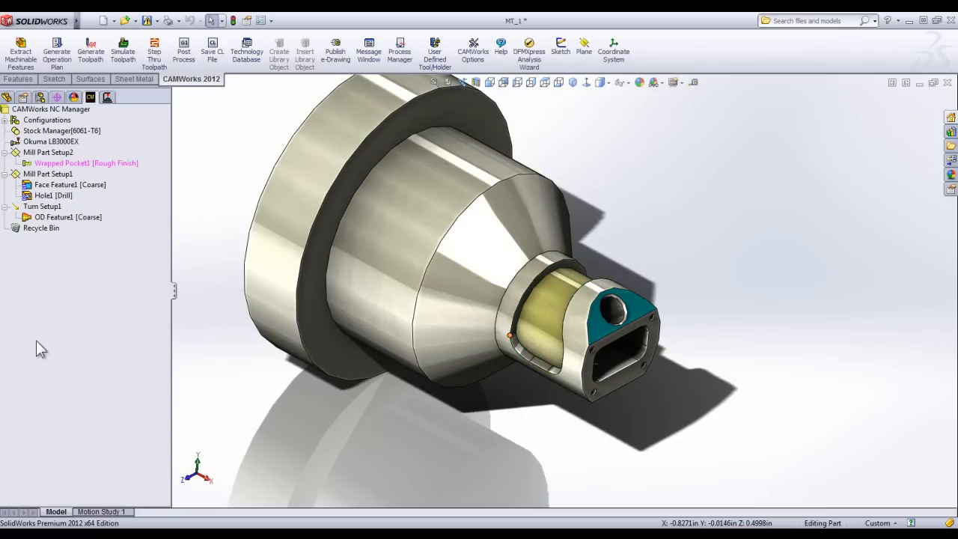
Generate the operation plan for the wrapped pocket and the toolpaths for all operations in Mill Part Setup2.
right_click(73, 163)
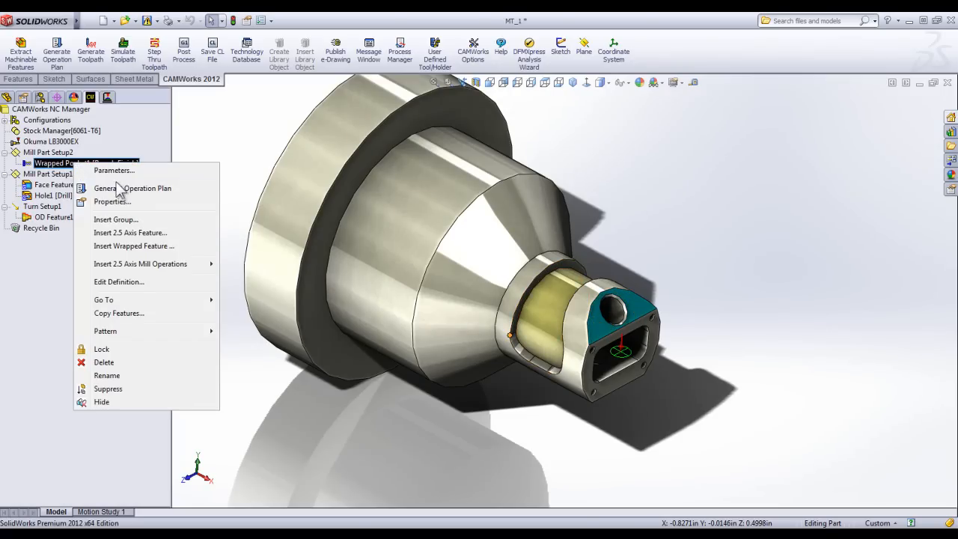
click(122, 190)
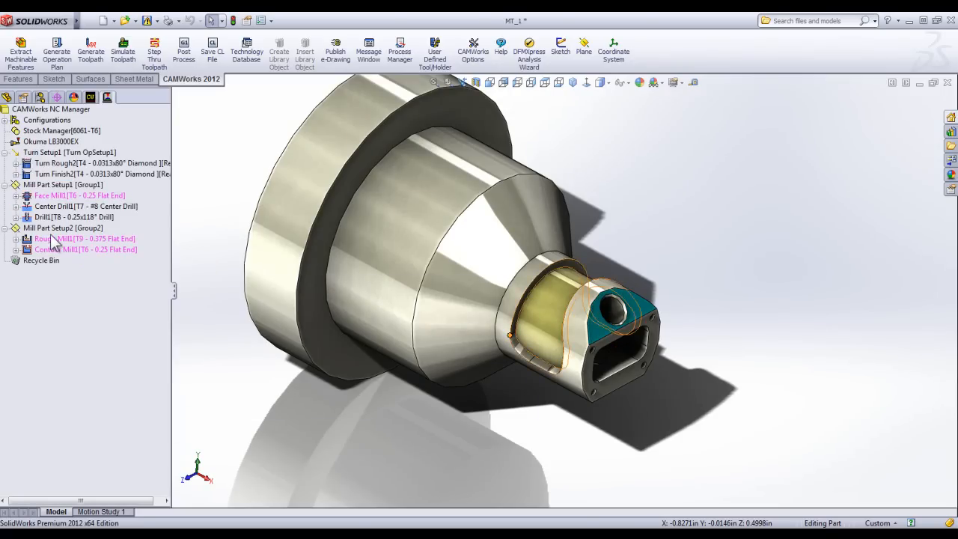
right_click(47, 227)
click(87, 255)
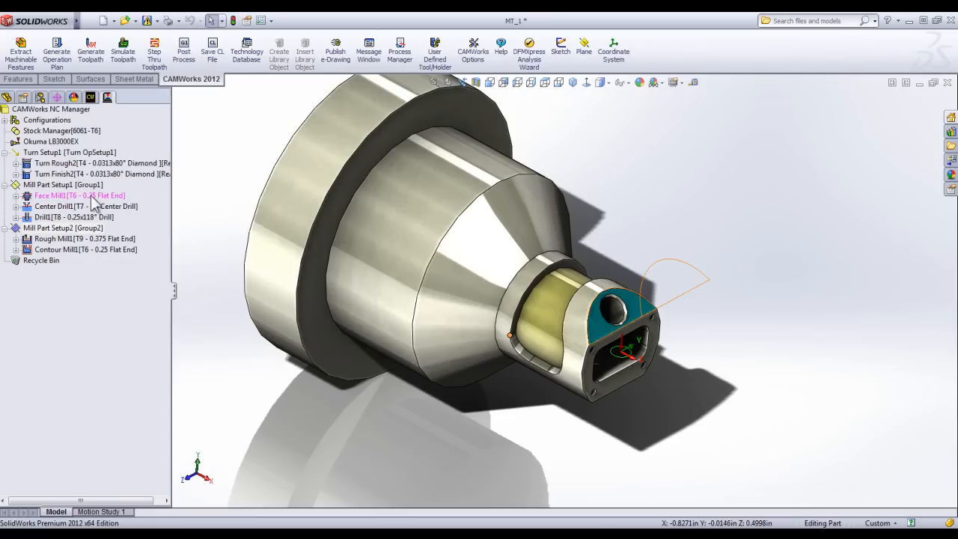
click(69, 230)
Regenerate the toolpath for the Face Mill1 operation on the angled flat.
right_click(60, 195)
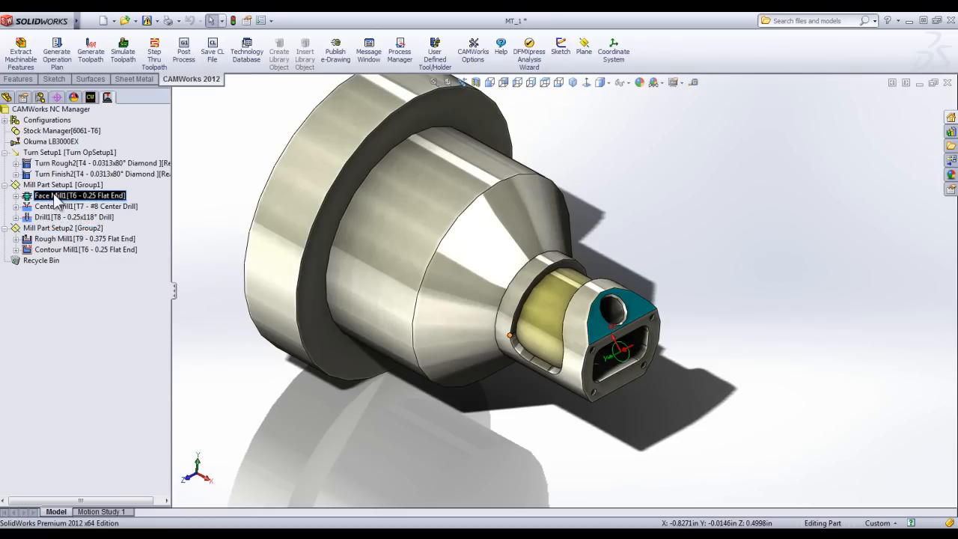
click(101, 217)
middle_drag(247, 274, 247, 299)
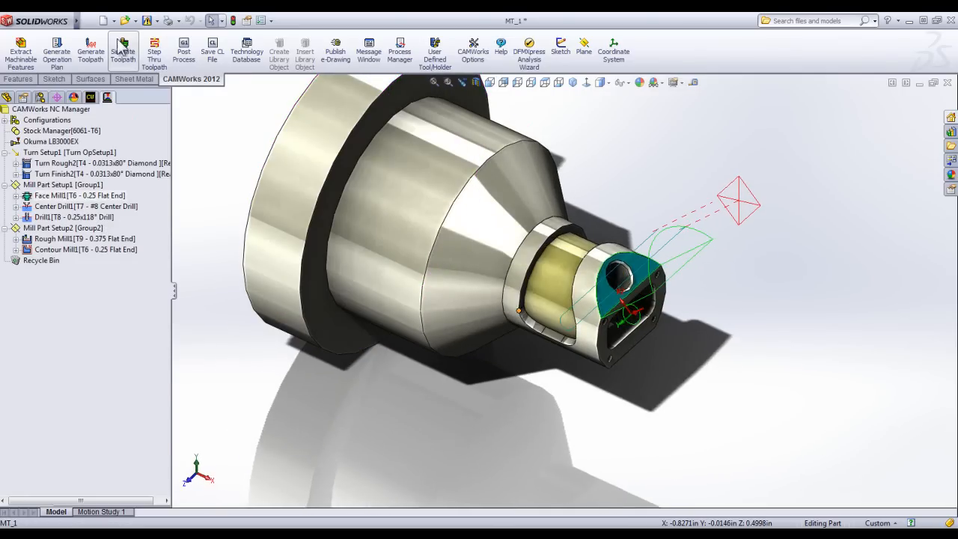
Simulate all turning and milling toolpaths on the stock through to the end, and close the simulation.
click(124, 54)
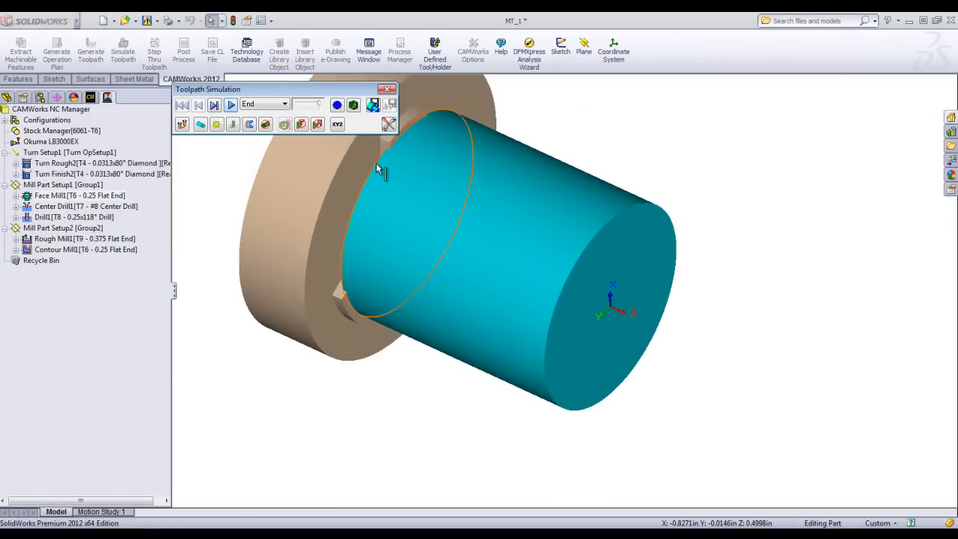
click(232, 105)
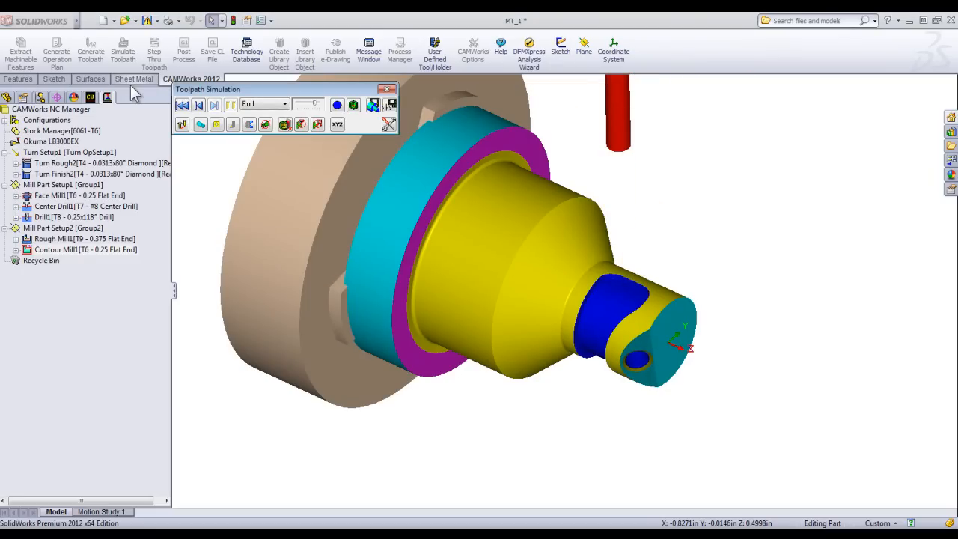
click(391, 91)
Open the CAMWorks 2012 Technology Database.
click(255, 58)
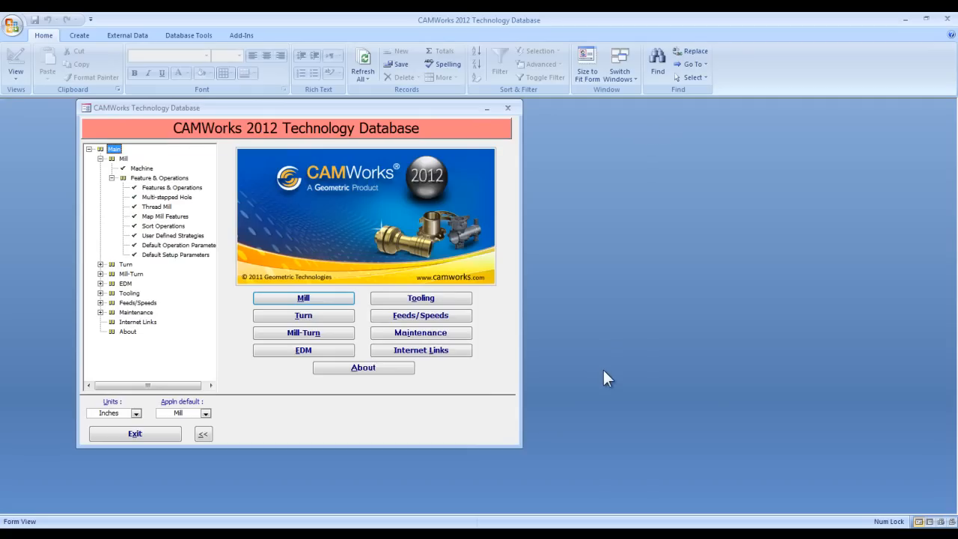
click(523, 534)
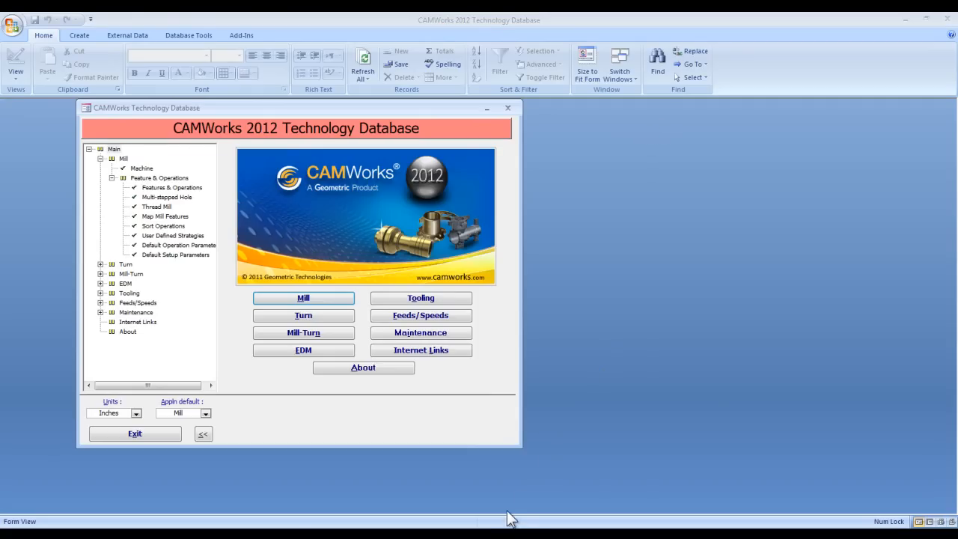